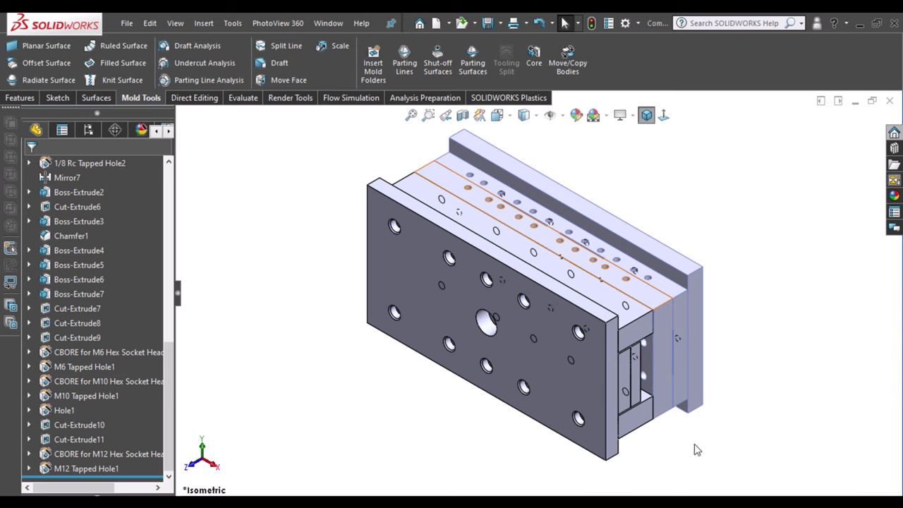
Isolate the Boss-Extrude6 and Boss-Extrude7 plates and orbit them into a new view
left_click(628, 372)
left_click(634, 373, "ctrl")
right_click(634, 373)
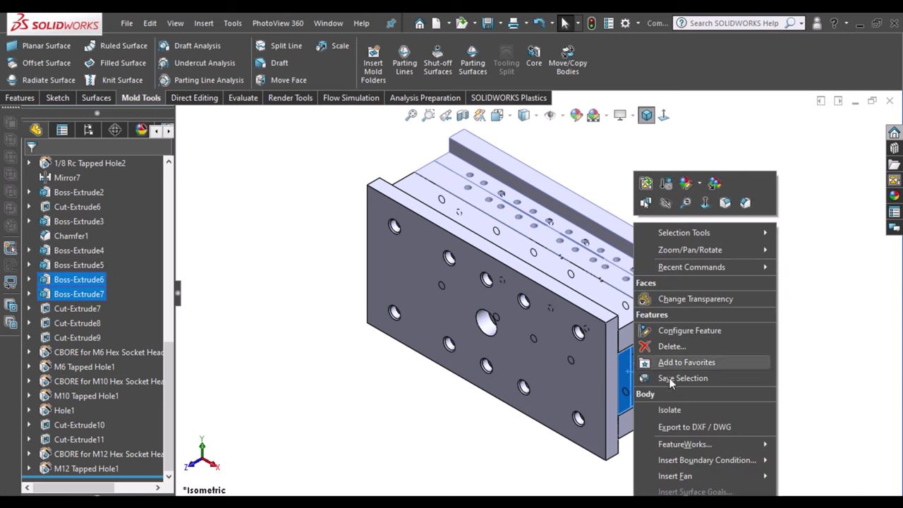
key("Escape")
mouse_move(685, 224)
middle_mouse_down()
mouse_move(651, 365)
mouse_move(569, 438)
mouse_move(584, 482)
mouse_move(561, 417)
mouse_move(619, 288)
mouse_move(536, 323)
middle_mouse_up()
Show the plate with Hidden Lines Visible and select its face for the holes
left_click(536, 322)
left_click(524, 115)
left_click(526, 182)
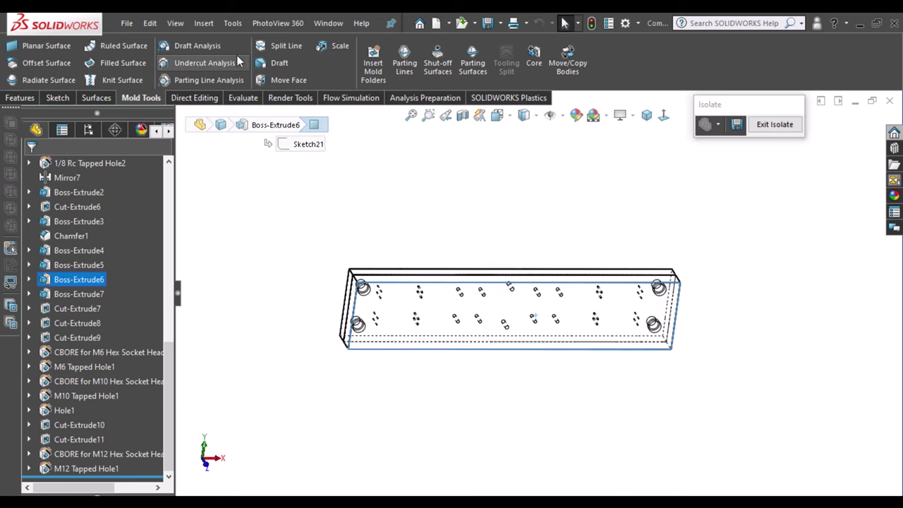
left_click(398, 297)
left_click(20, 98)
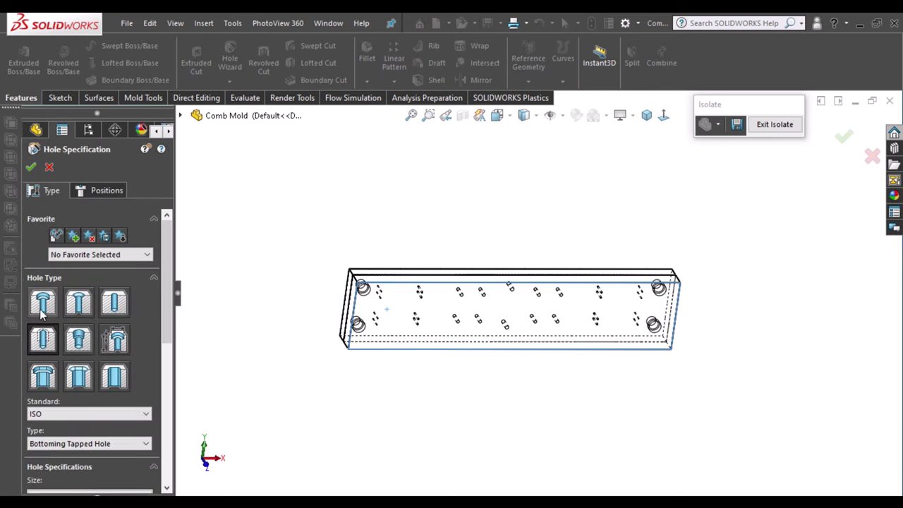
Choose a Counterbore hole for a Hex Socket Head ISO 4762 fastener
left_click(42, 304)
scroll(112, 332, "down", 2)
left_click(113, 331)
left_click(85, 346)
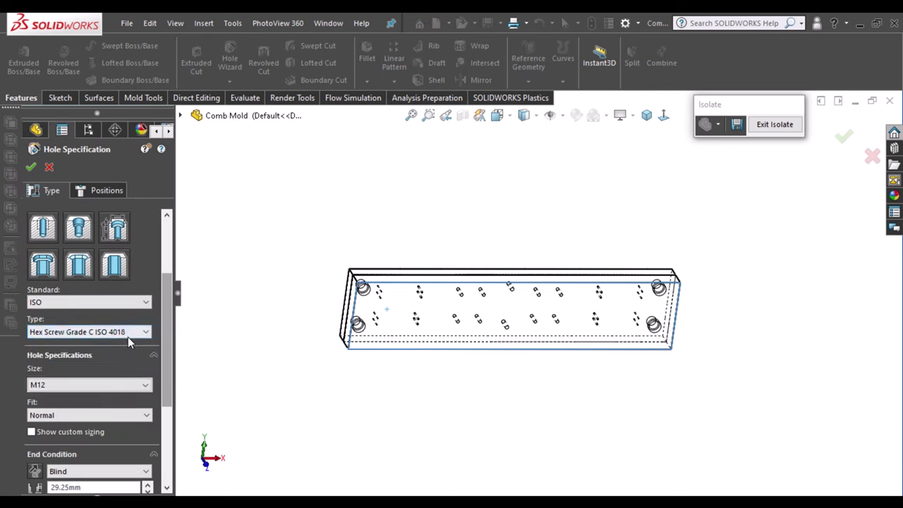
left_click(127, 336)
left_click(92, 356)
left_click_drag(166, 338, 165, 372)
Set the hole size to M8 and end condition to Through All, limited to Boss-Extrude6
left_click(99, 308)
scroll(105, 375, "up", 3)
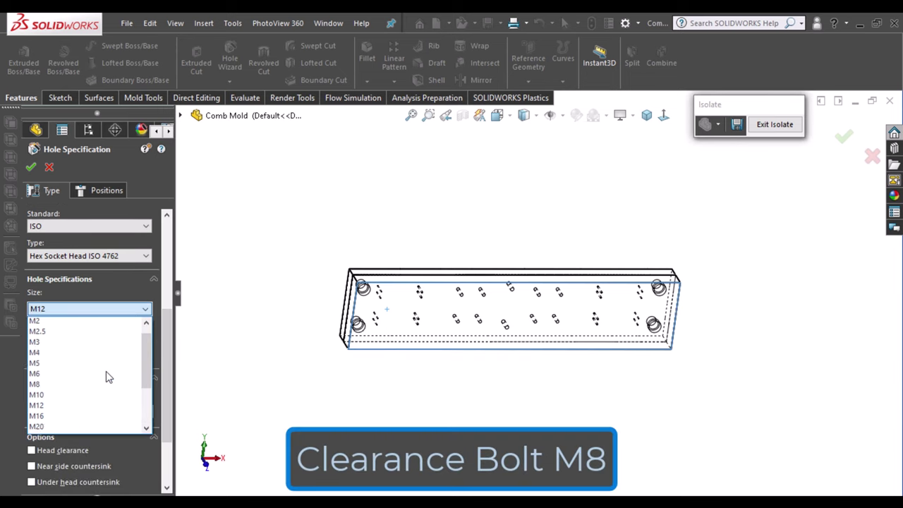
left_click(75, 397)
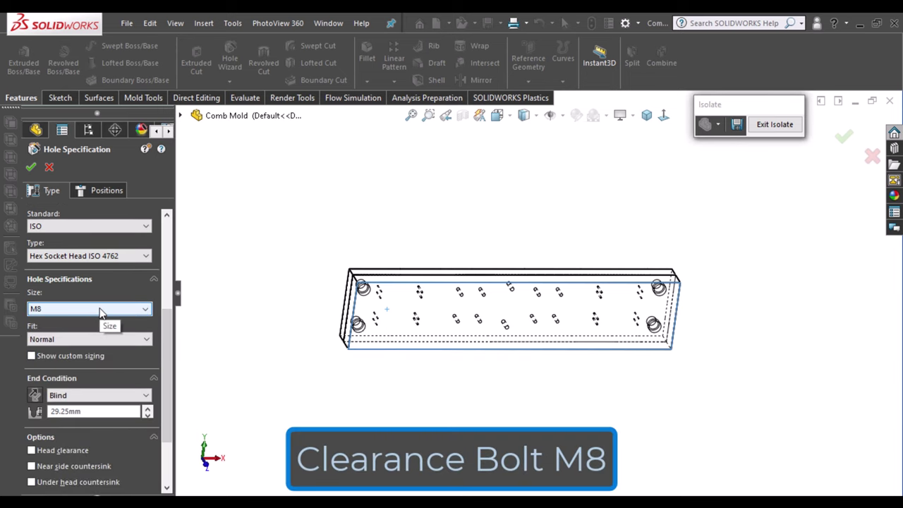
left_click(100, 311)
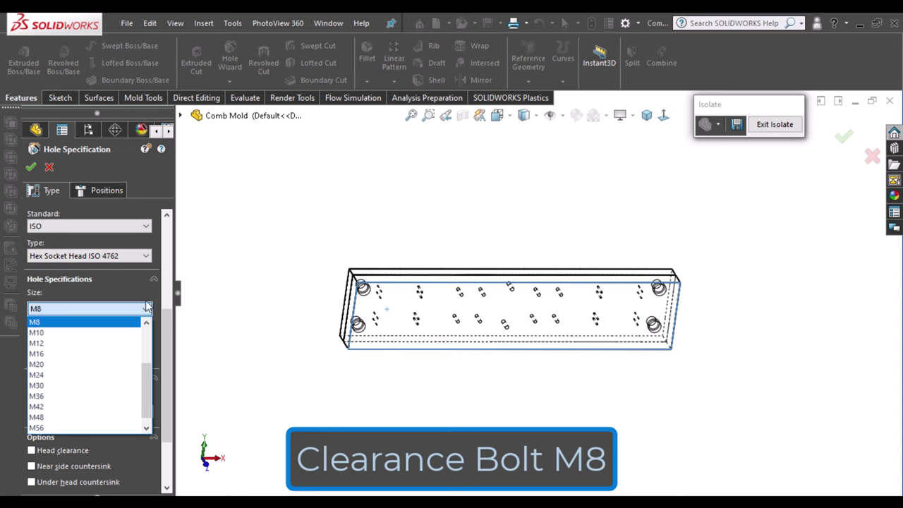
left_click(70, 321)
left_click(124, 397)
left_click(70, 411)
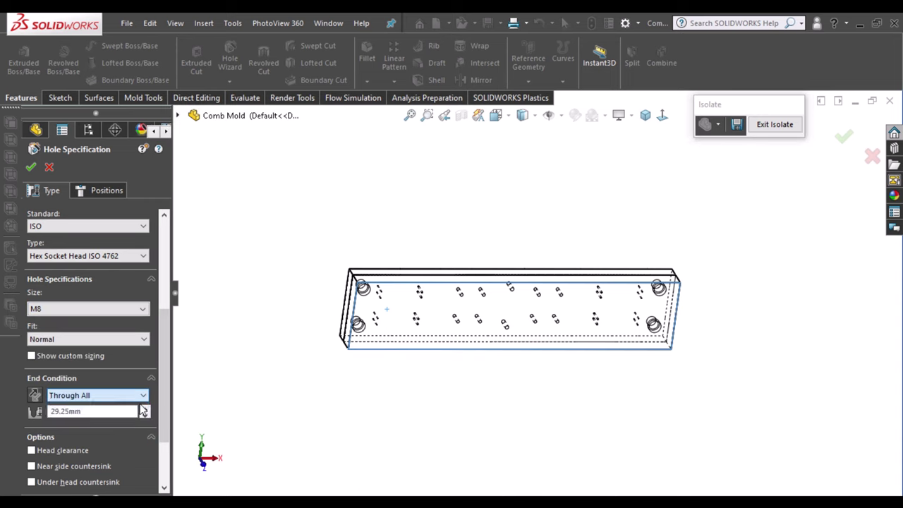
scroll(102, 423, "down", 2)
left_click(51, 460)
Place a second hole point and draw horizontal and vertical centrelines from the origin
left_click(99, 190)
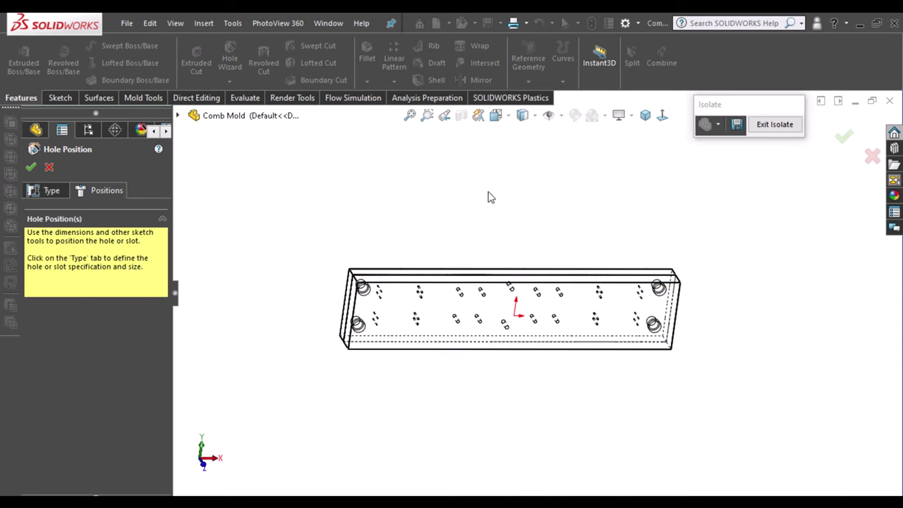
left_click(662, 115)
scroll(776, 338, "up", 2)
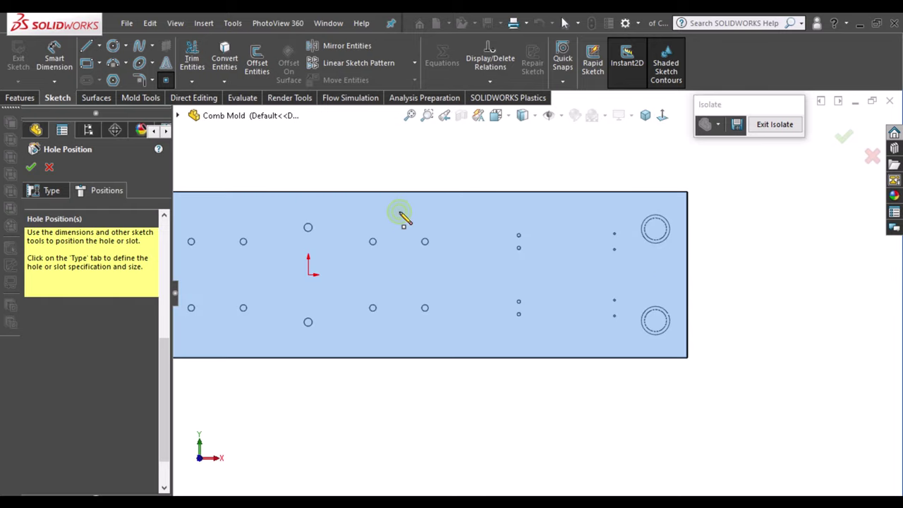
left_click(570, 211)
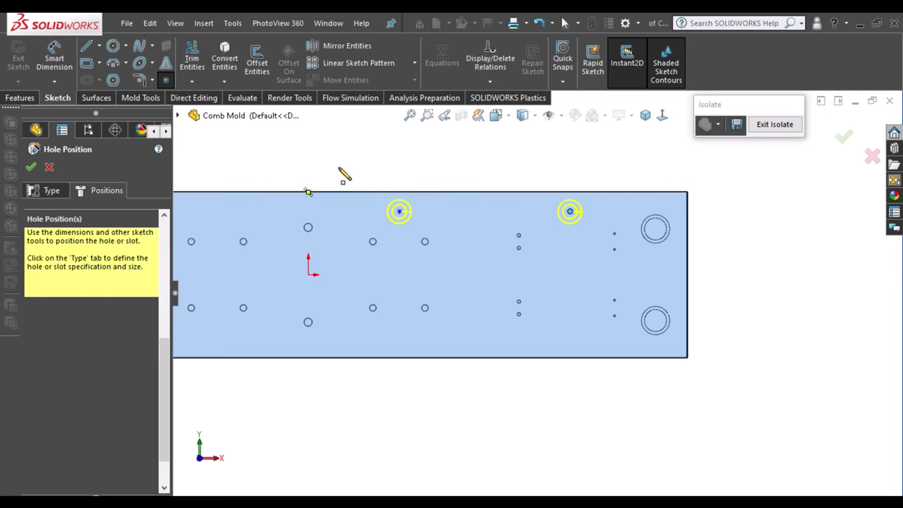
left_click(308, 274)
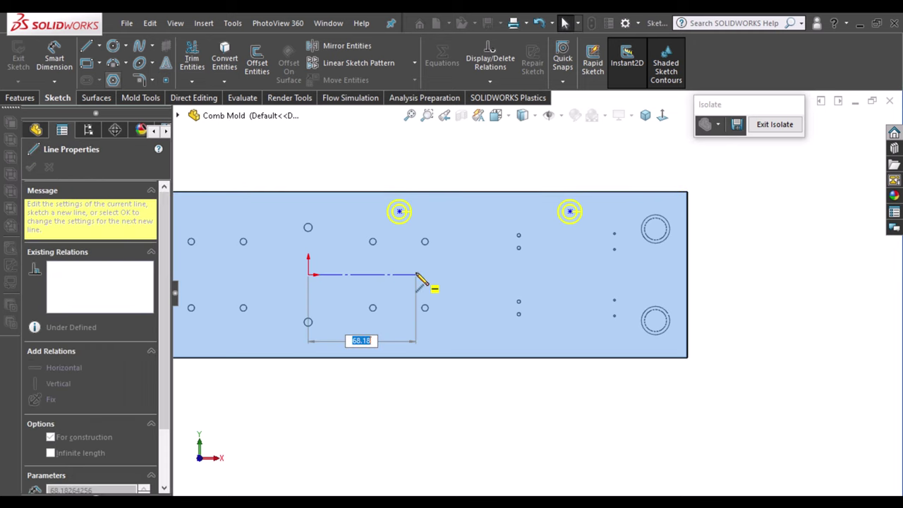
left_click(309, 274)
left_click(308, 204)
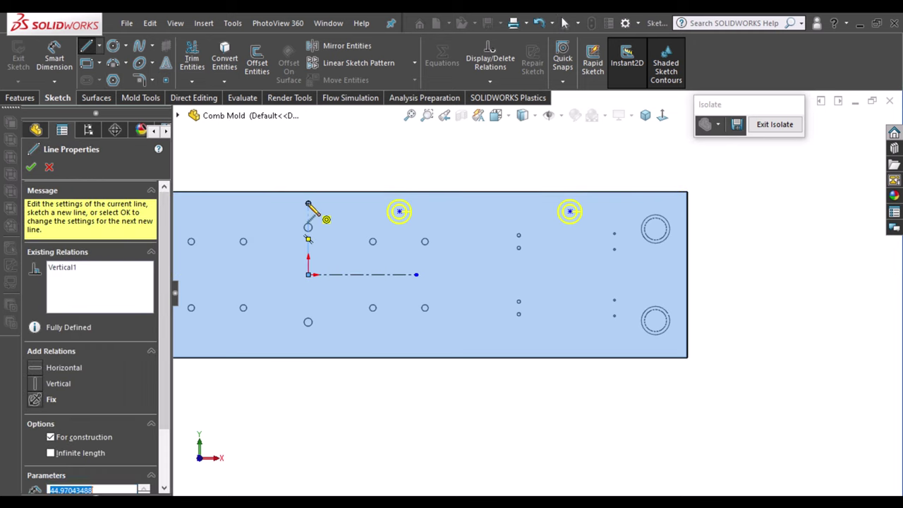
key("Escape")
Dimension the left hole point 38 above the horizontal centreline and 56 from the vertical one
left_click(54, 60)
left_click(399, 211)
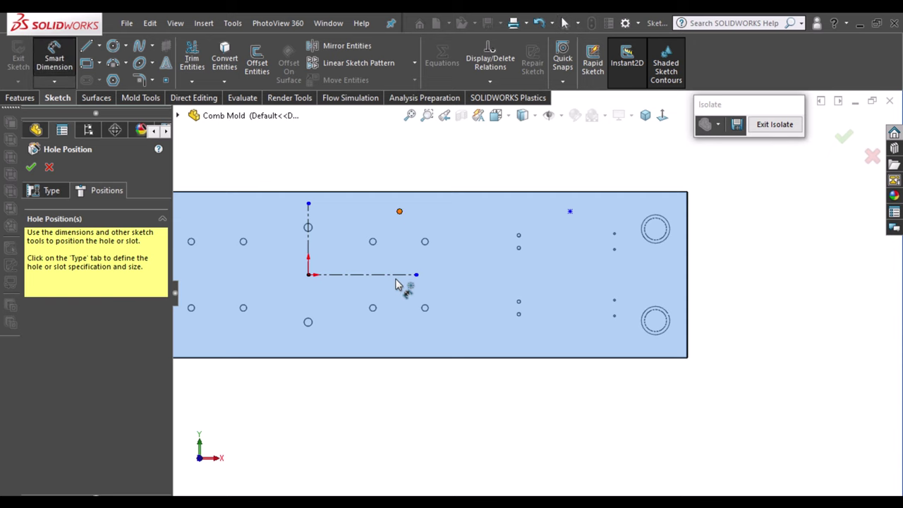
left_click(401, 274)
left_click(392, 254)
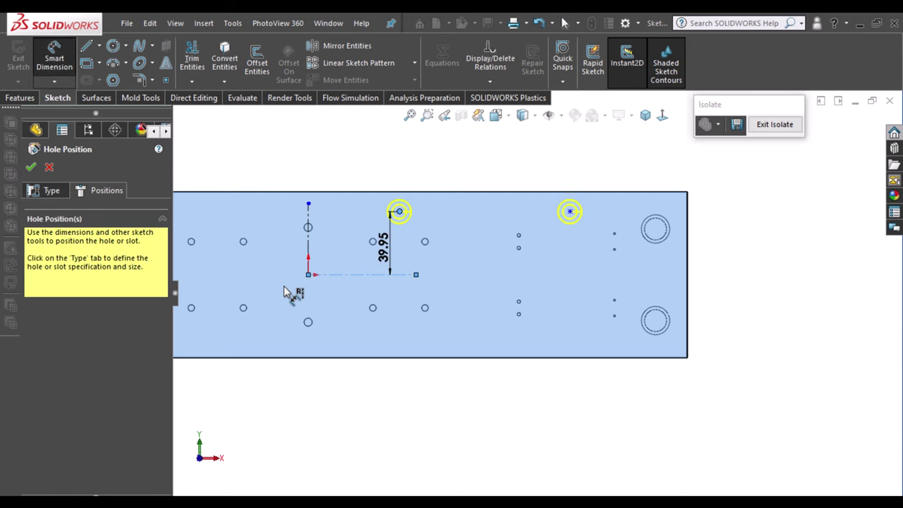
key("Return")
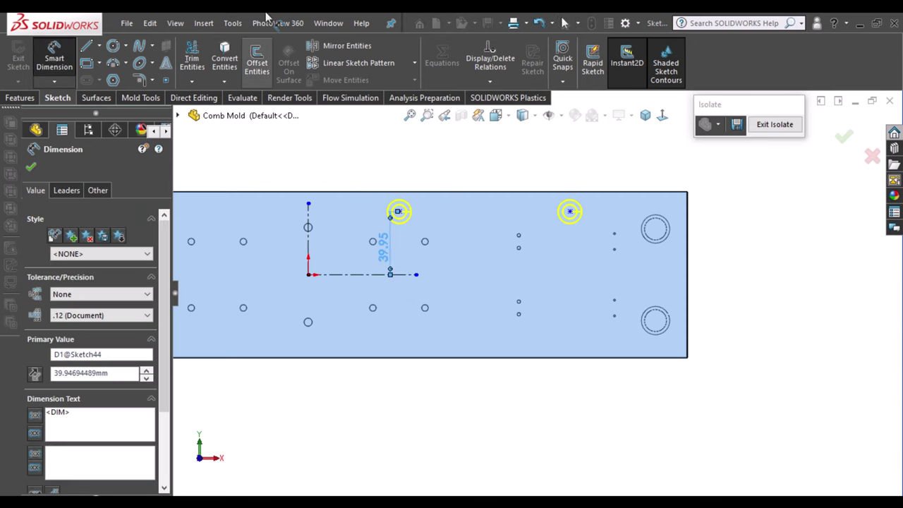
left_click(443, 147)
left_click(400, 215)
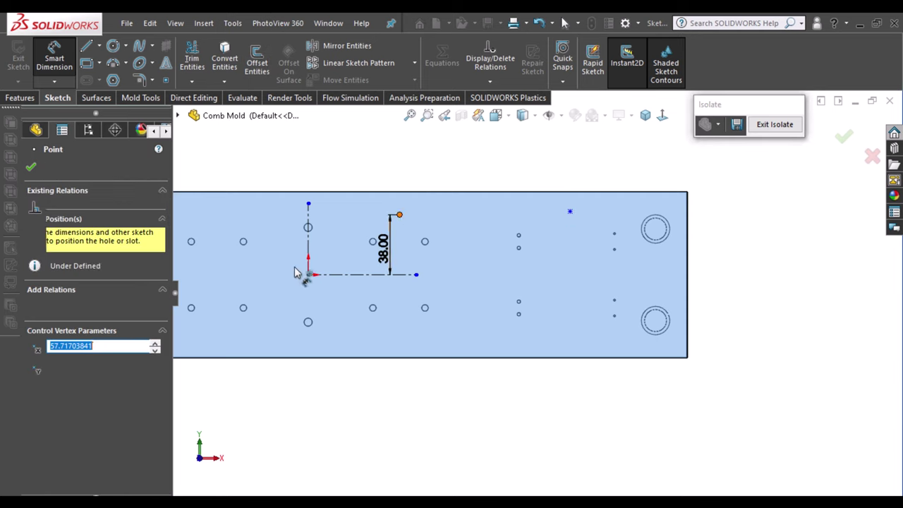
left_click(387, 181)
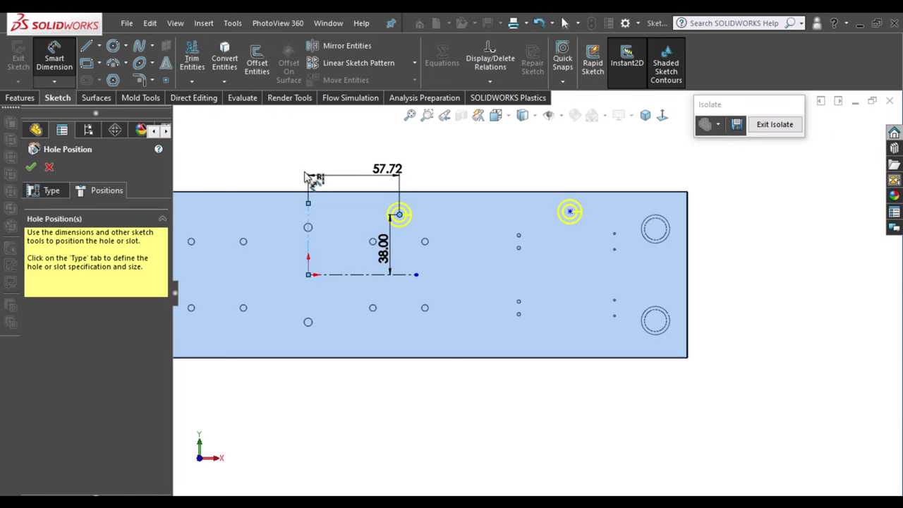
type("56")
key("Return")
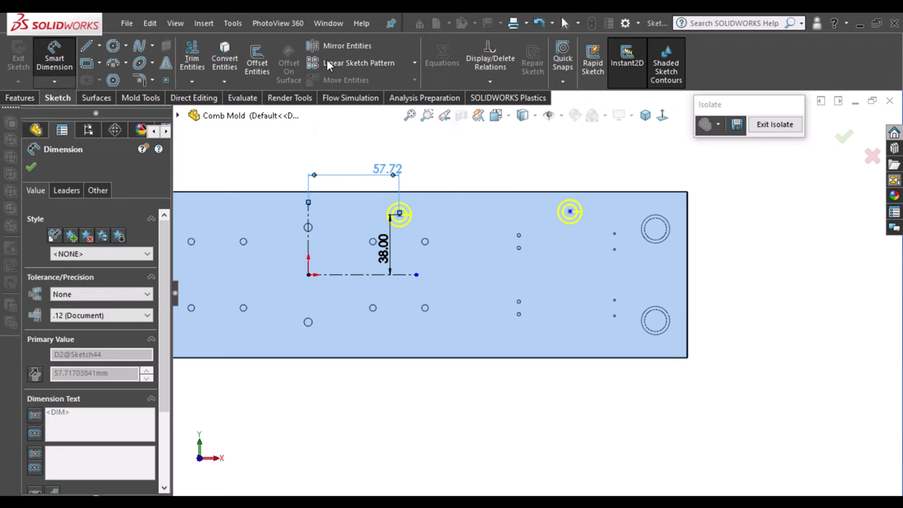
Dimension the spacing between the two hole points as 109
left_click(570, 211)
left_click(396, 214)
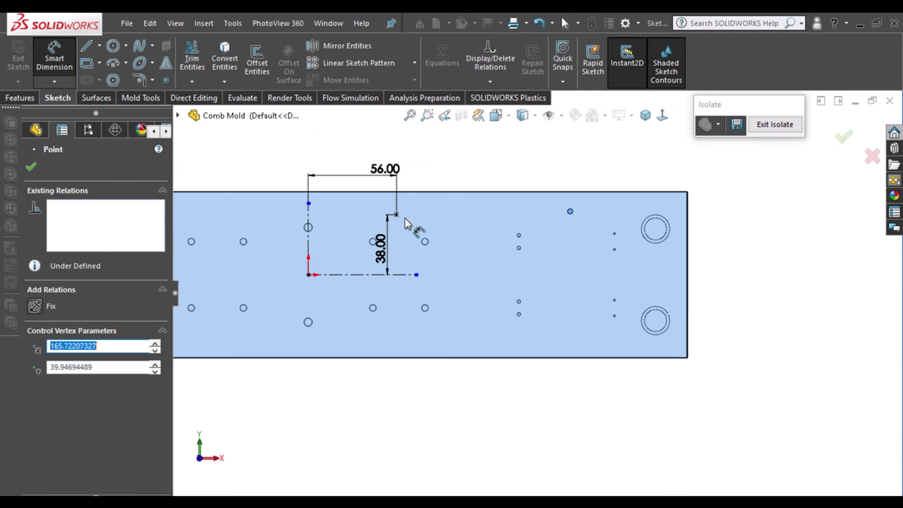
left_click(481, 181)
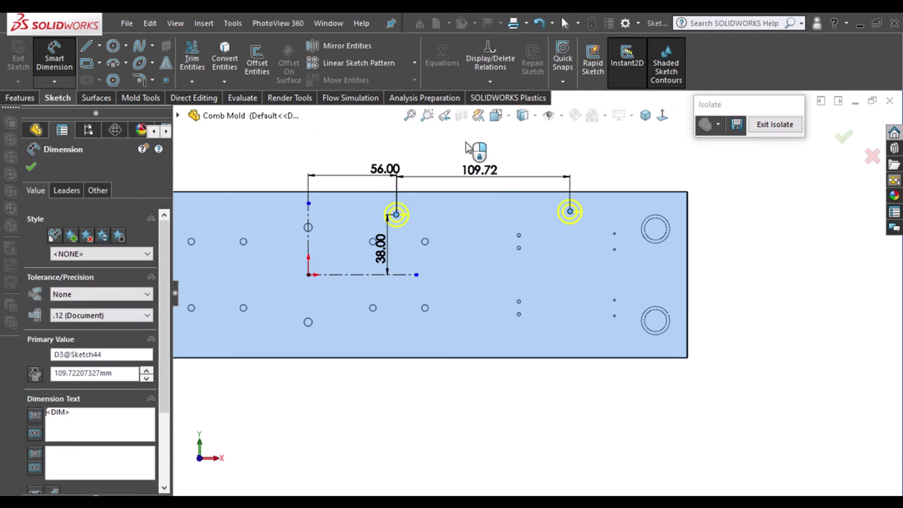
type("10")
key("Escape")
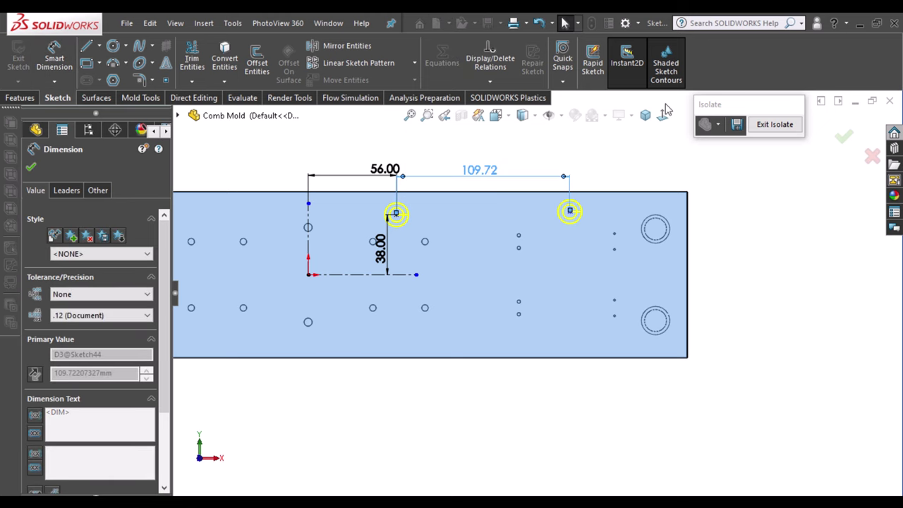
key("Escape")
scroll(498, 203, "down", 3)
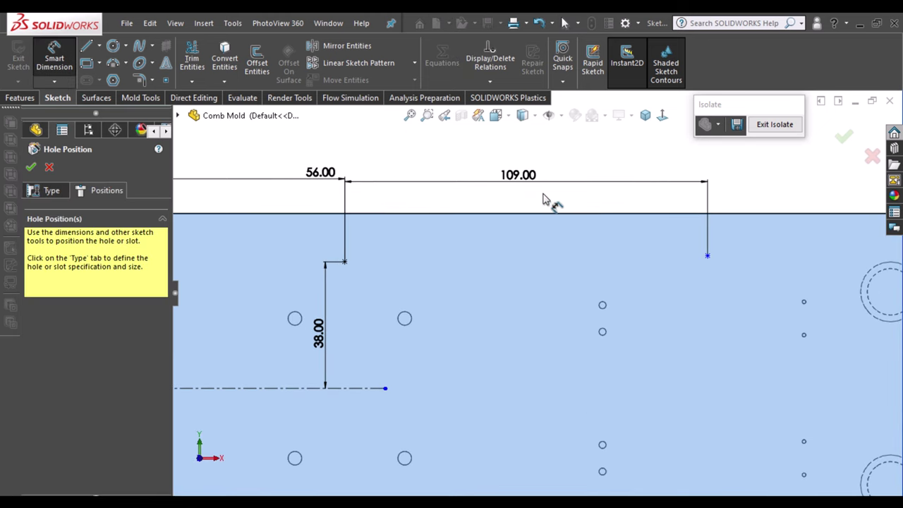
scroll(583, 205, "up", 2)
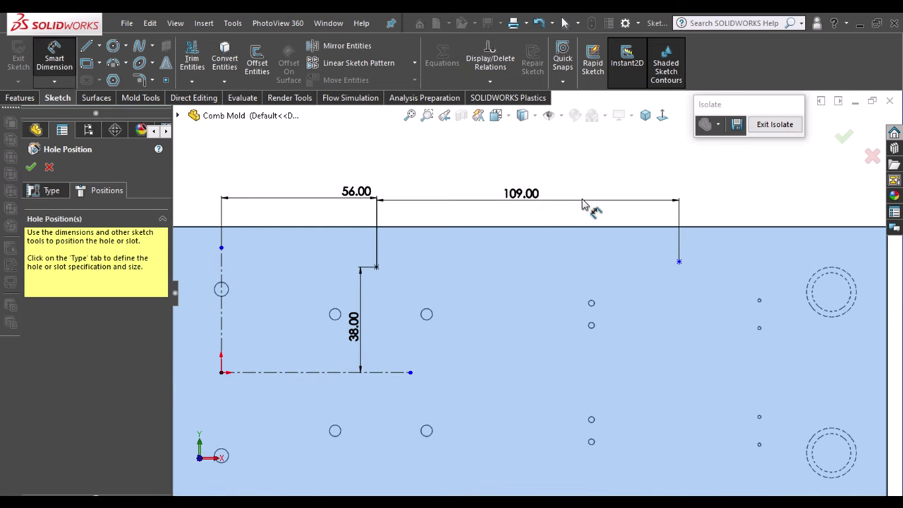
Make the left and right hole points level with each other
left_click(679, 261)
left_click(376, 267)
left_click(679, 261, "ctrl")
left_click(428, 210)
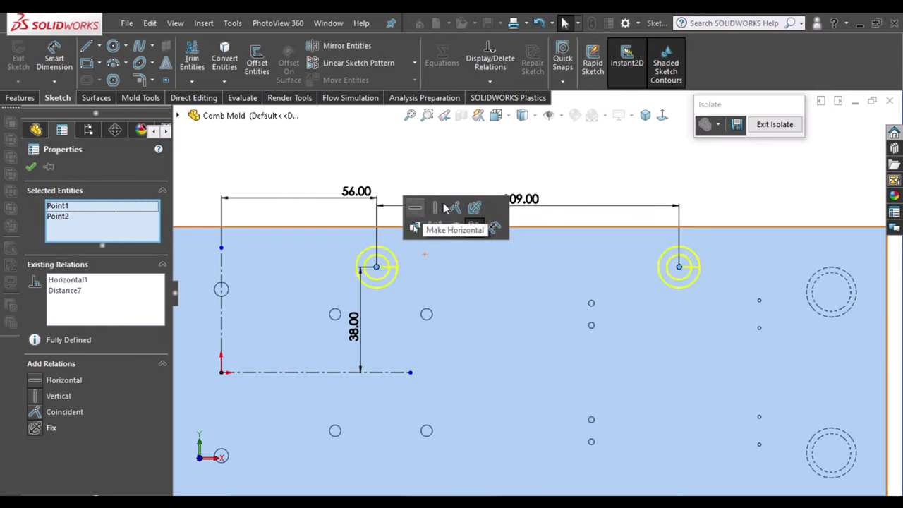
left_click(349, 313)
key("Escape")
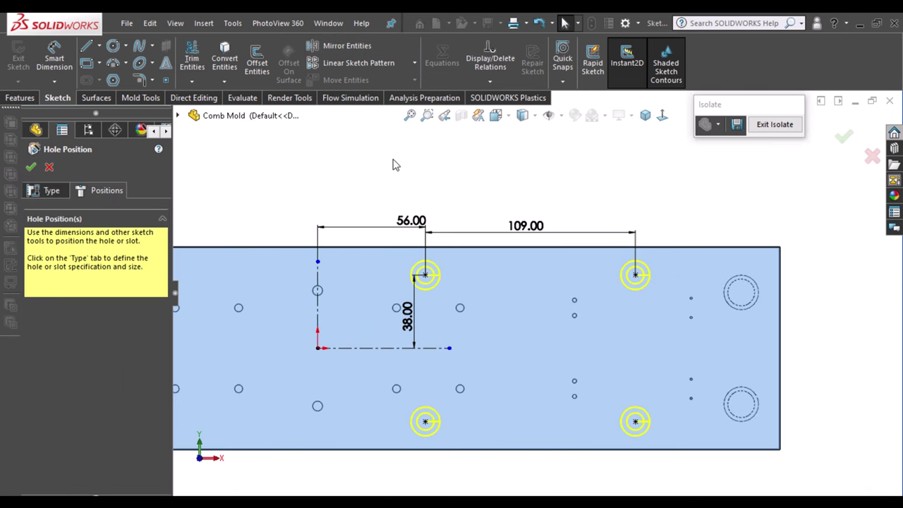
scroll(645, 365, "down", 1)
Select the hole points and centreline, and remove Line1 from the selected entities
left_click(634, 258)
left_click(382, 259, "ctrl")
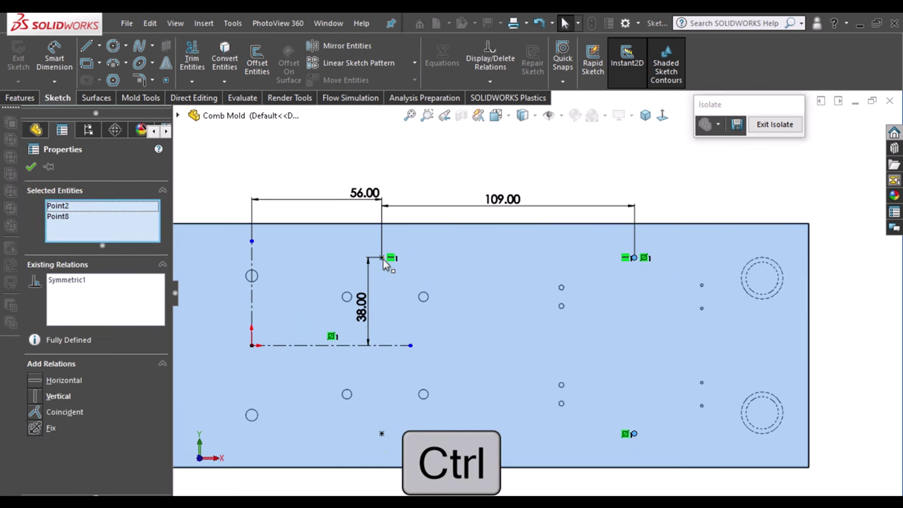
left_click(382, 436, "ctrl")
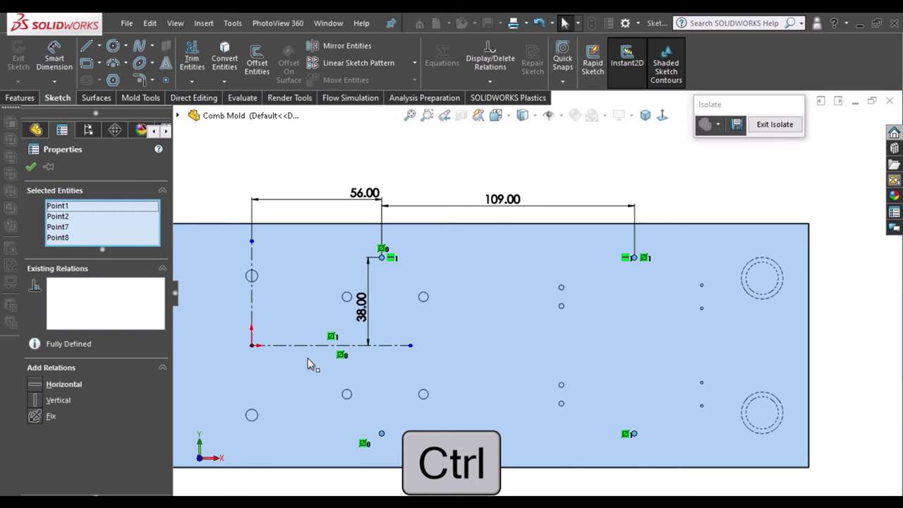
left_click(338, 345)
left_click(556, 284, "ctrl")
scroll(555, 283, "up", 1)
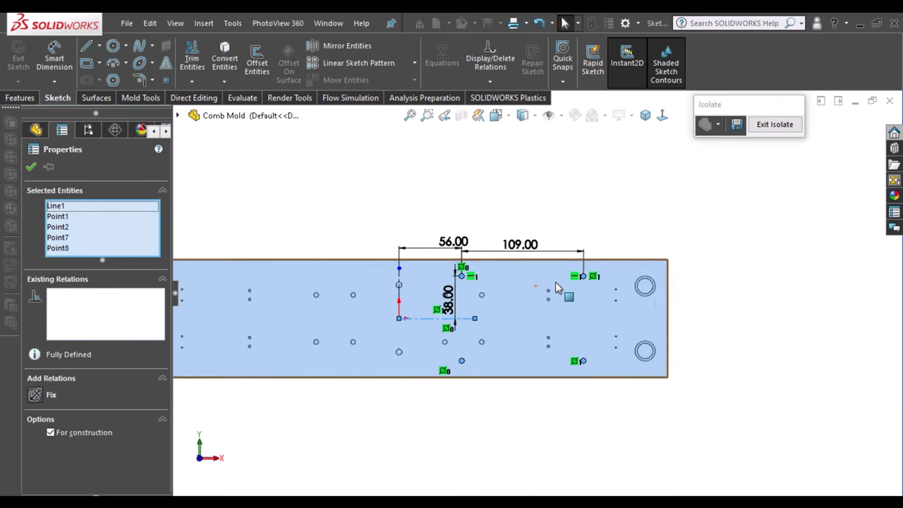
scroll(555, 282, "up", 1)
right_click(72, 218)
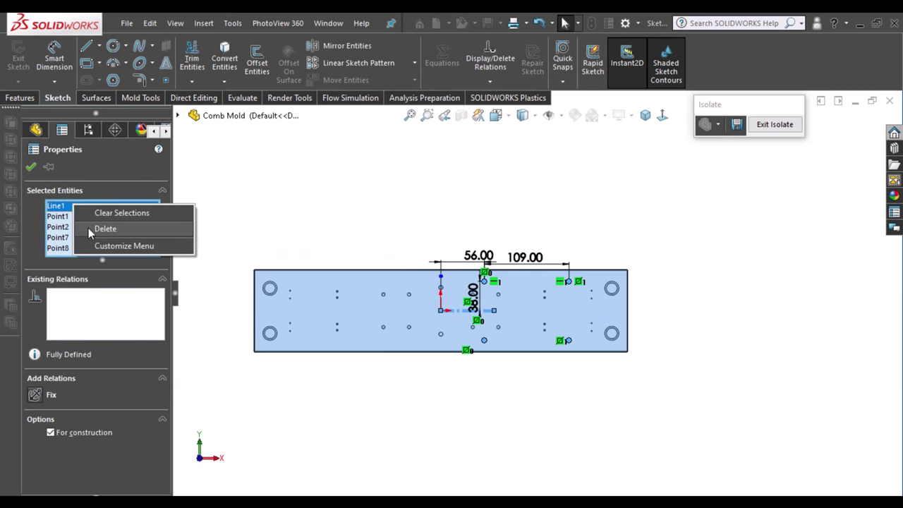
left_click(92, 236)
left_click(440, 282)
key("Escape")
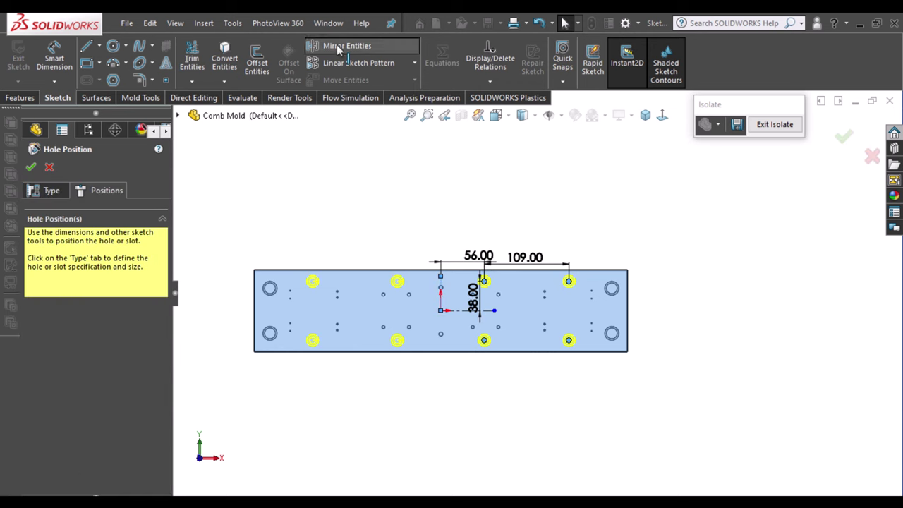
Accept the hole positions to cut the M8 counterbored holes
left_click(844, 136)
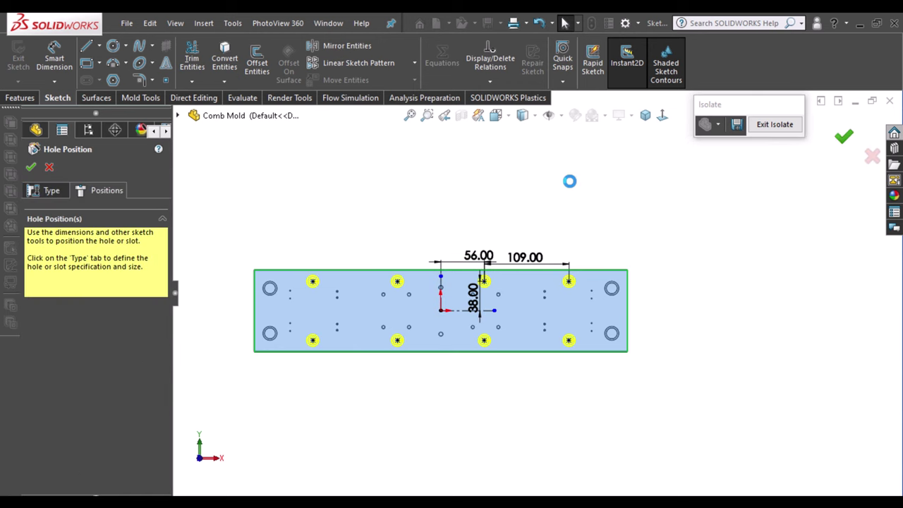
scroll(568, 293, "down", 2)
scroll(558, 279, "down", 3)
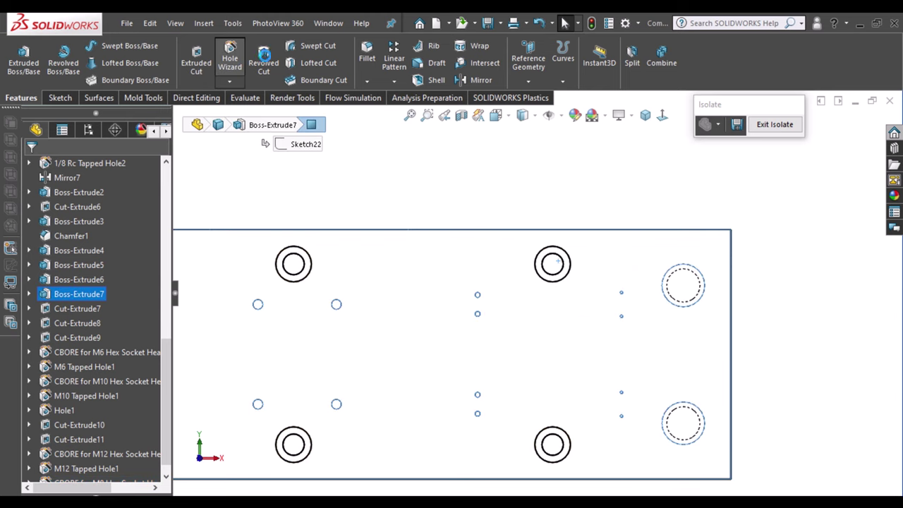
Start a Hole Wizard bottoming tapped hole set to Through All
left_click(230, 57)
left_click(115, 339)
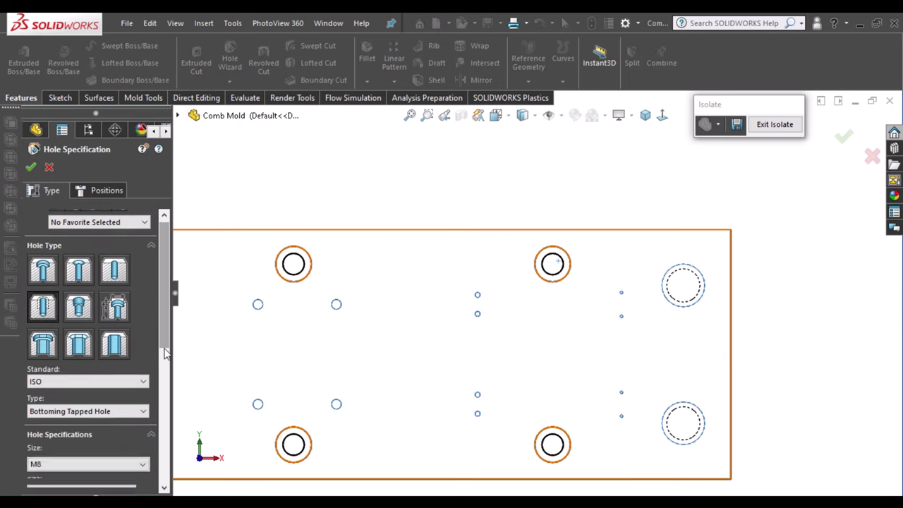
scroll(92, 353, "down", 5)
left_click(100, 359)
left_click(118, 353)
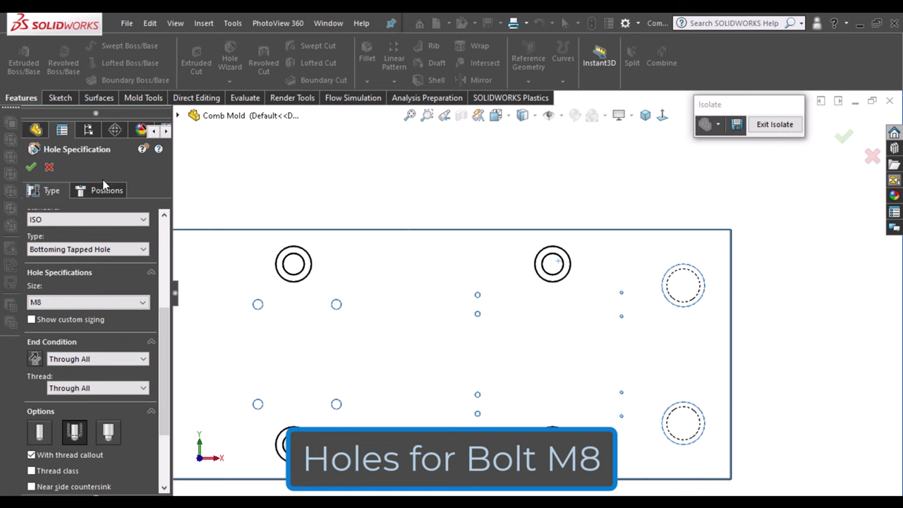
Place tapped hole points at the top and bottom counterbore centres
left_click(104, 189)
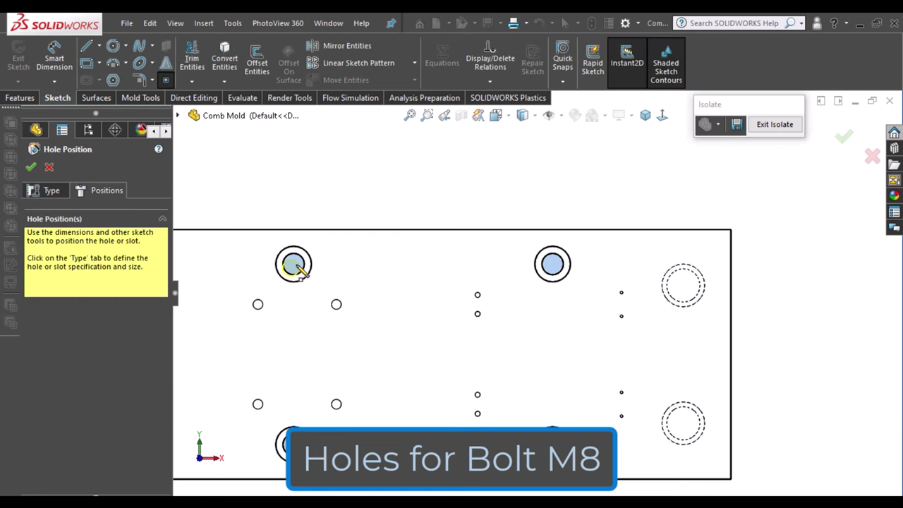
left_click(553, 264)
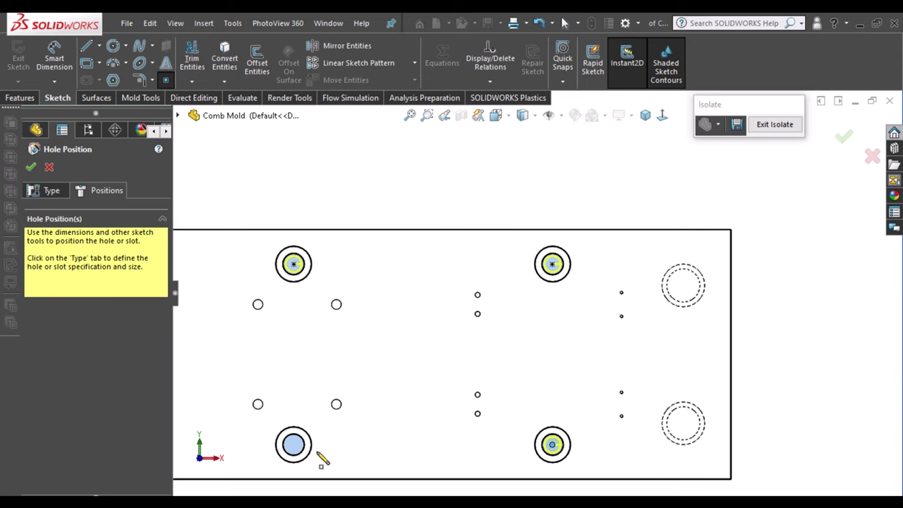
left_click(294, 445)
middle_click_drag(191, 358, 590, 325, "ctrl")
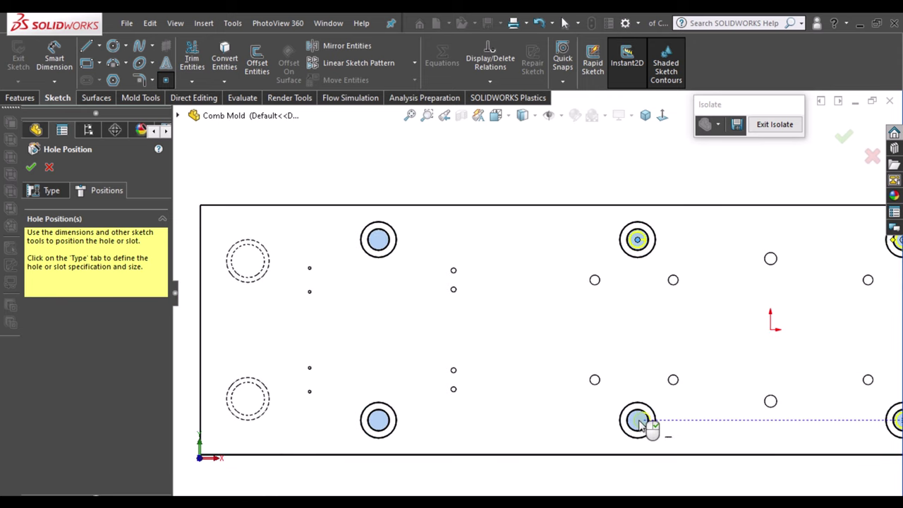
left_click(378, 421)
left_click(378, 240)
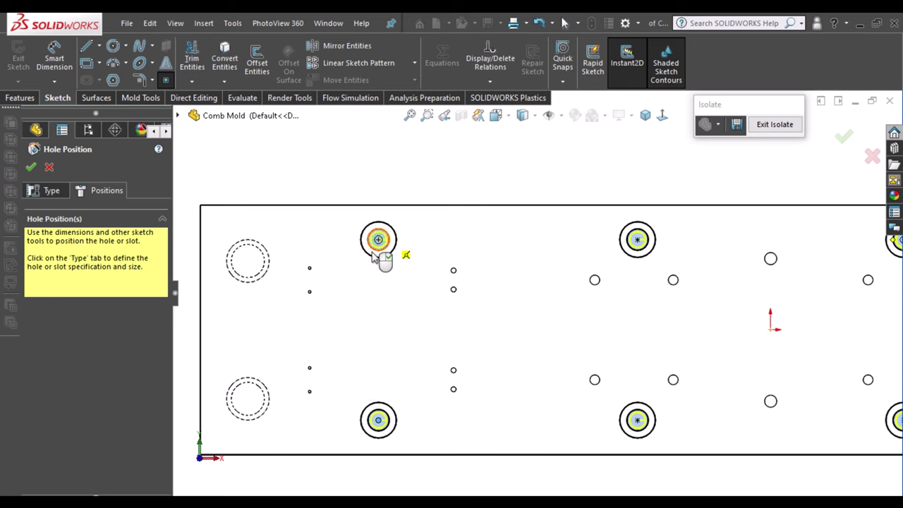
key("f")
middle_click_drag(641, 228, 843, 138)
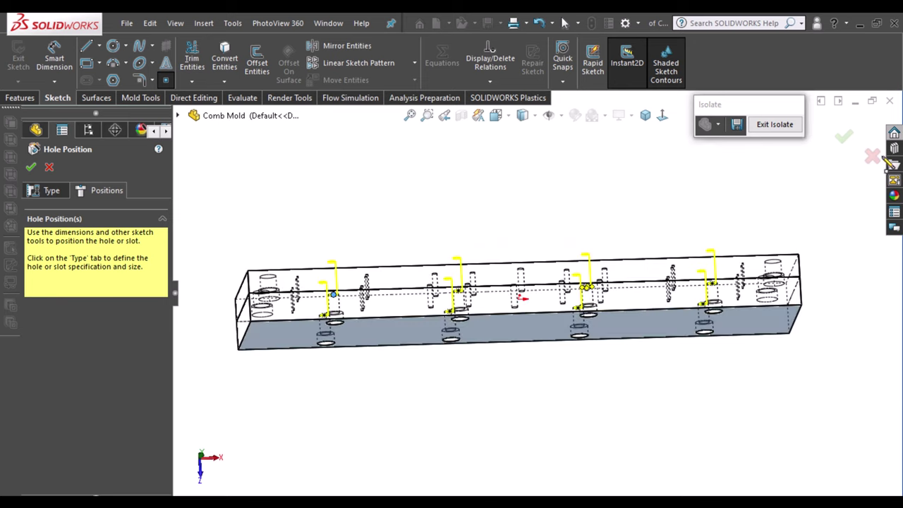
Complete the M8 tapped holes and exit isolation to show the whole assembly
left_click(844, 136)
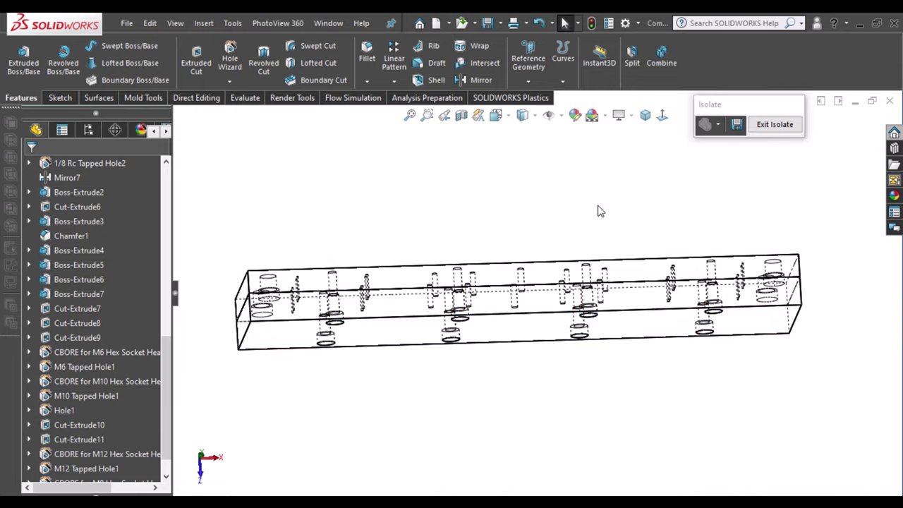
mouse_move(588, 247)
middle_mouse_down()
mouse_move(588, 366)
mouse_move(587, 321)
middle_mouse_up()
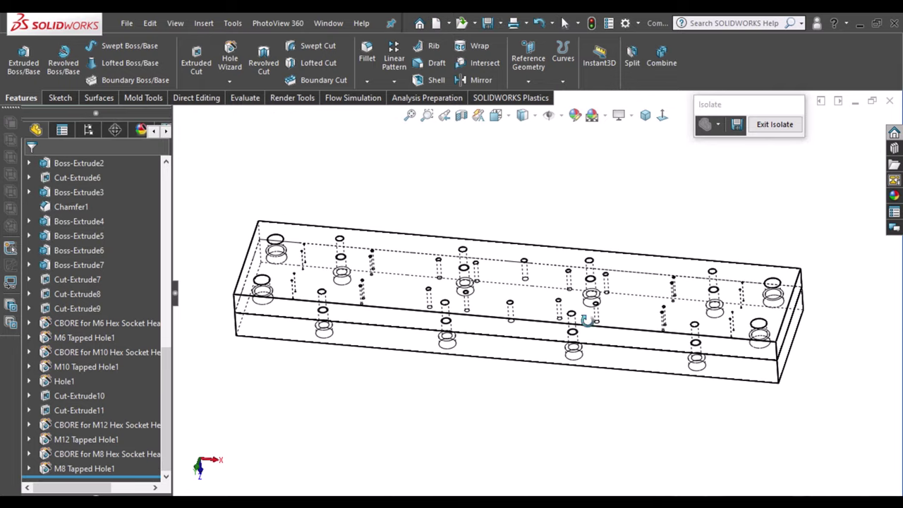
left_click(774, 124)
Isolate another mold plate from the assembly
mouse_move(760, 174)
middle_mouse_down()
mouse_move(574, 179)
mouse_move(594, 218)
middle_mouse_up()
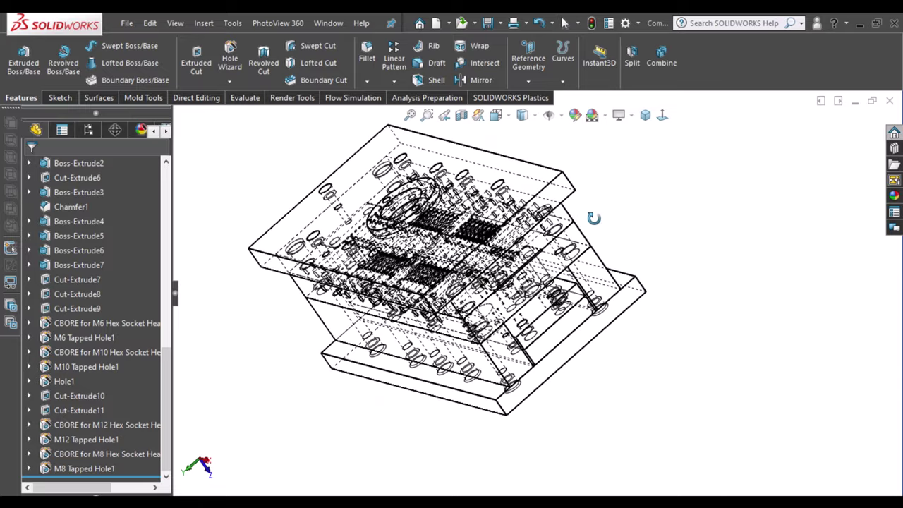
left_click(576, 230)
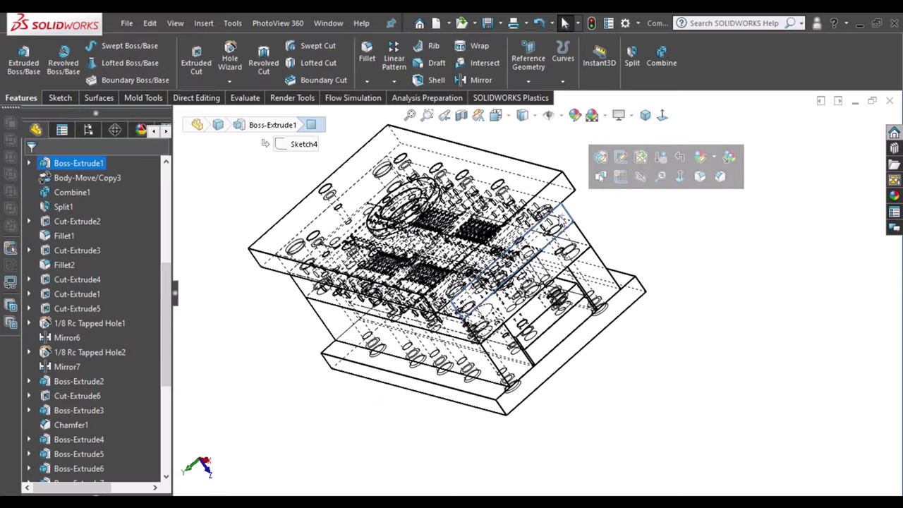
right_click(558, 220)
left_click(595, 410)
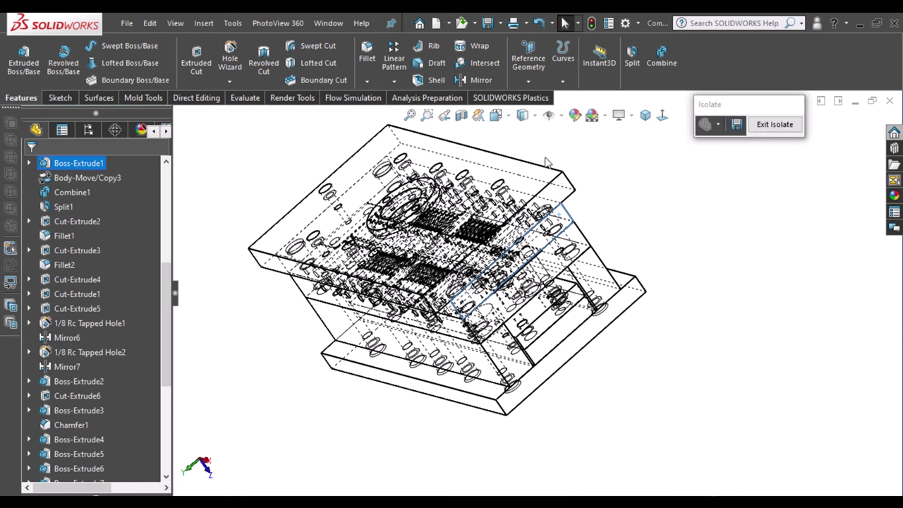
Switch the display to Shaded and start a sketch on the plate face
left_click(525, 115)
left_click(523, 133)
scroll(612, 220, "down", 3)
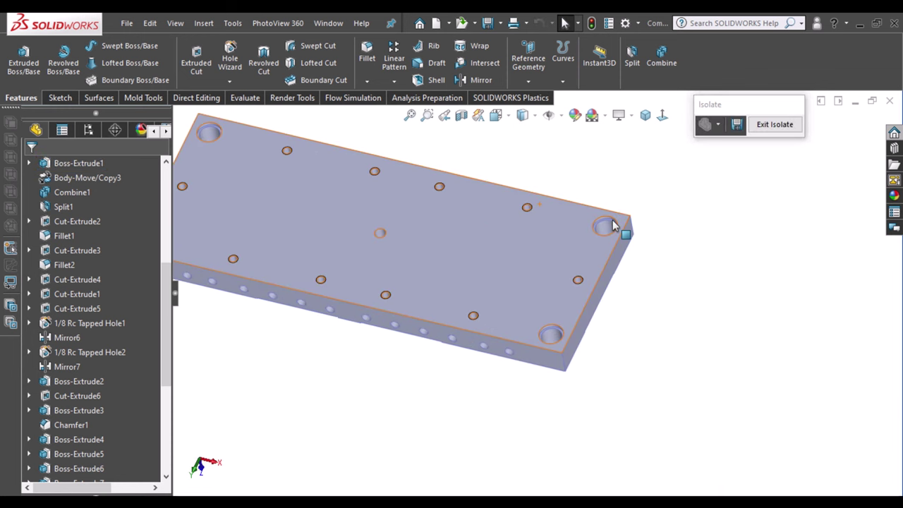
scroll(599, 288, "down", 3)
left_click(586, 278)
left_click(645, 240)
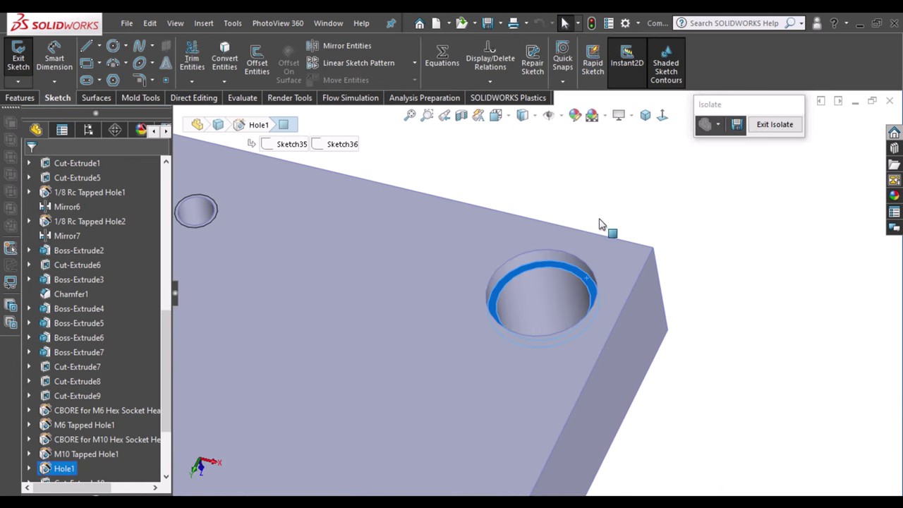
Draw two concentric circles in the bottom-left corner hole and start dimensioning the inner one
left_click(116, 49)
left_click(668, 124)
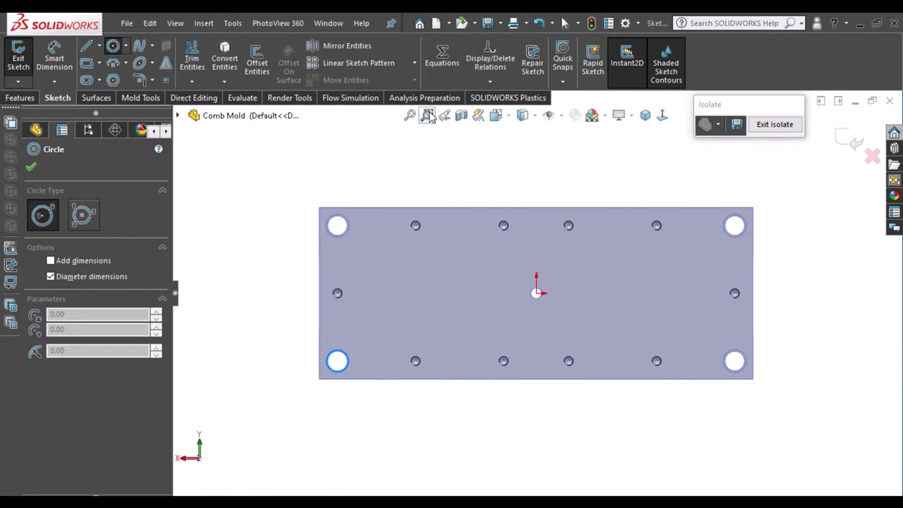
left_click_drag(361, 329, 309, 408)
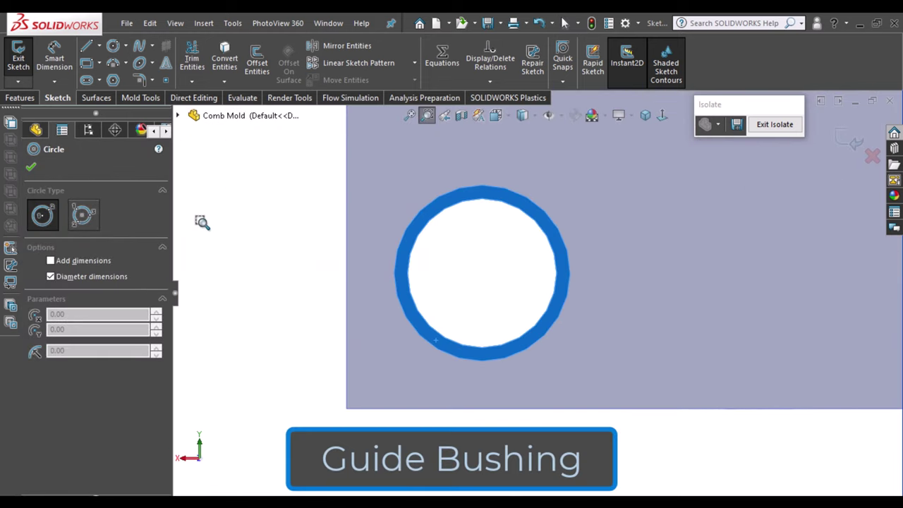
left_click(426, 117)
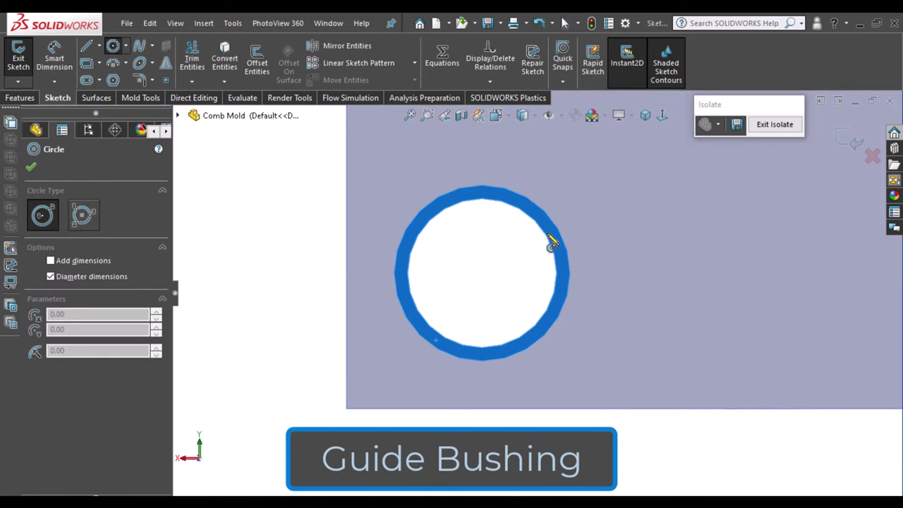
left_click(483, 273)
left_click(565, 269)
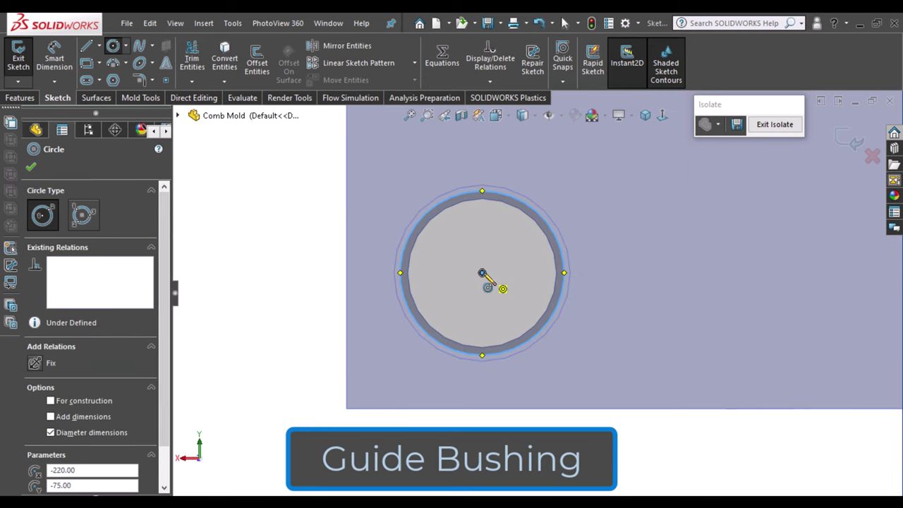
left_click(483, 274)
left_click(529, 268)
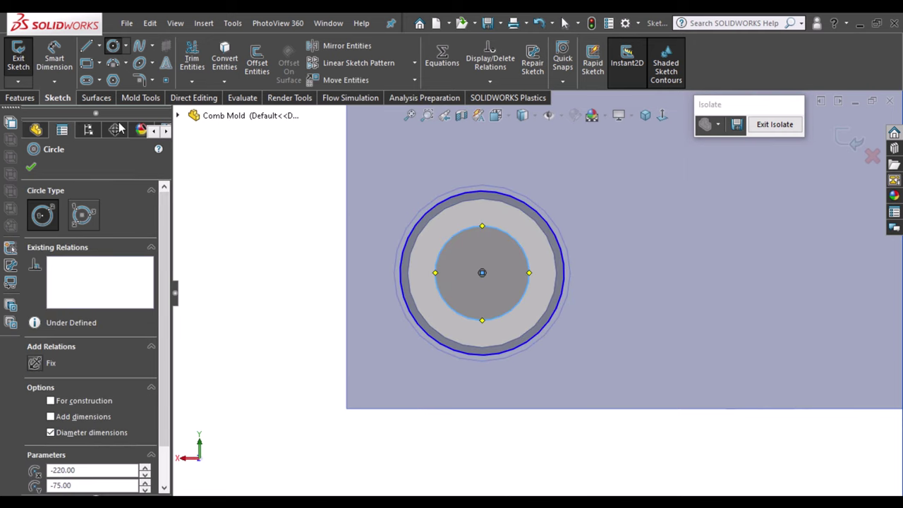
key("Escape")
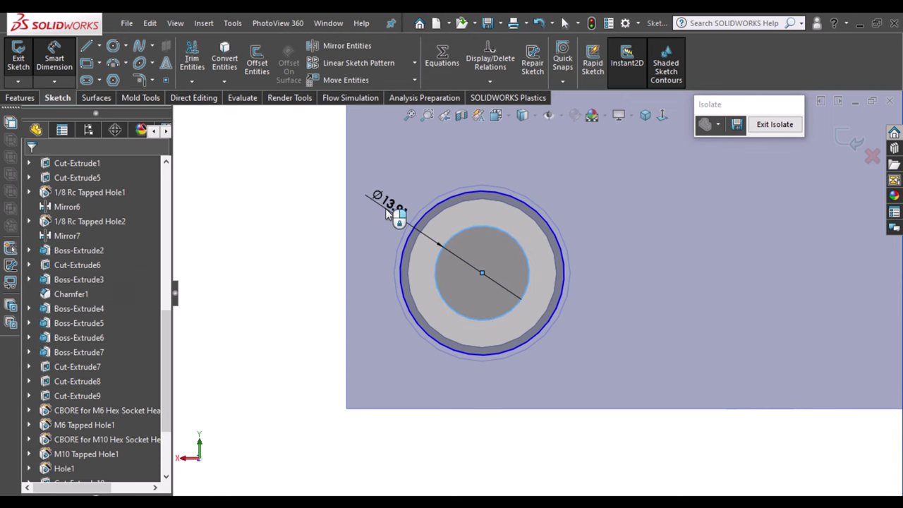
left_click(386, 208)
Dimension the inner circle Ø16 mm and the outer circle Ø25 mm, then exit the sketch
type("16")
key("Return")
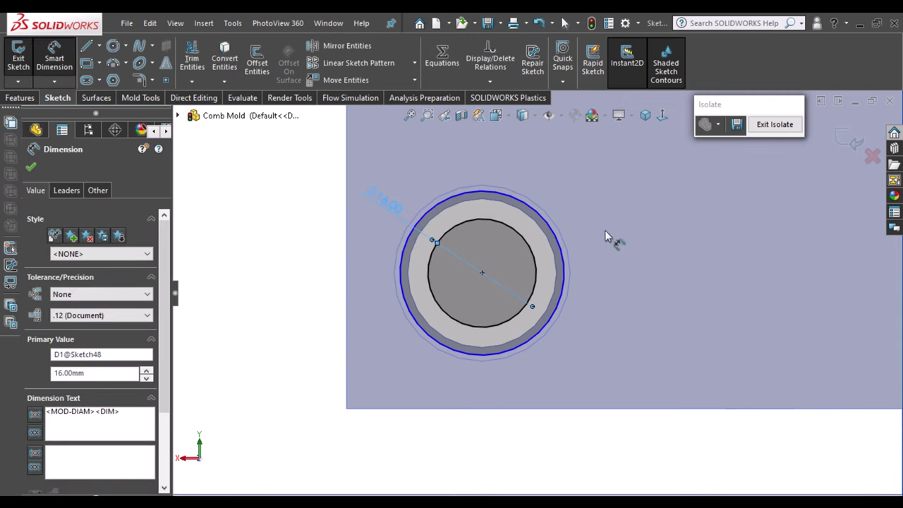
left_click(565, 275)
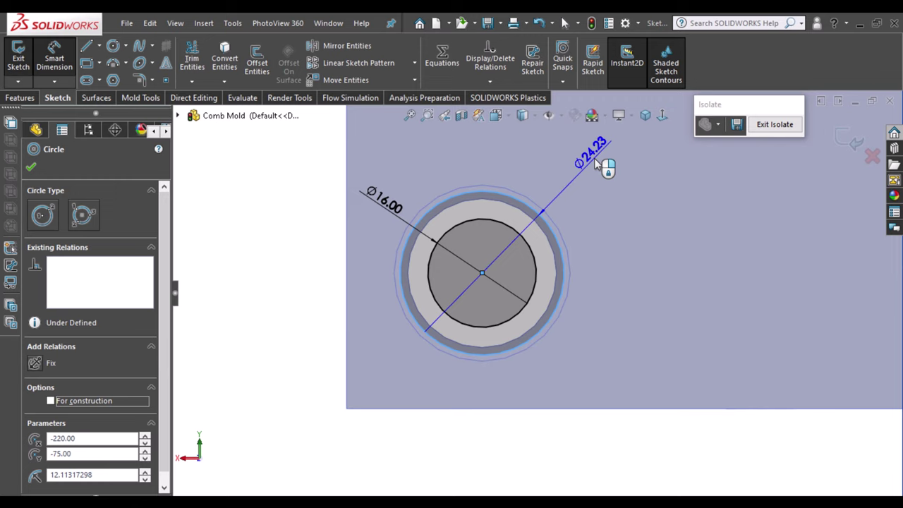
left_click(594, 158)
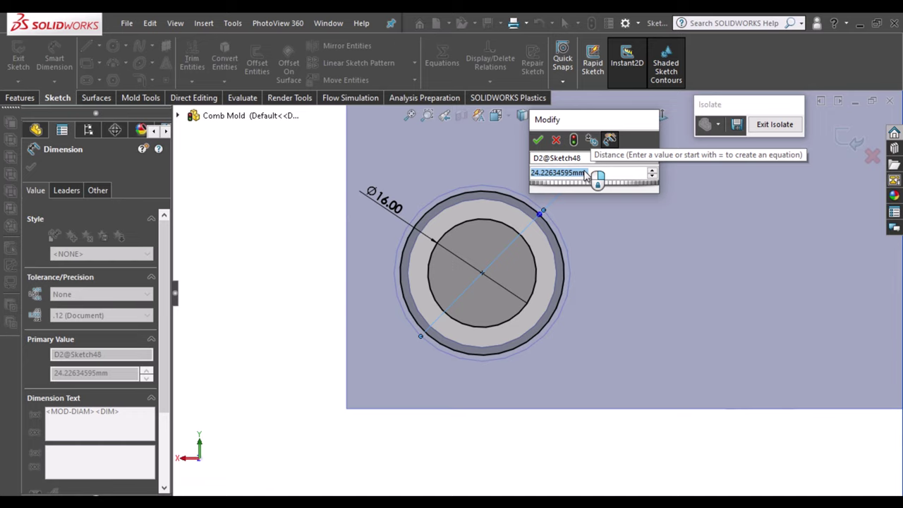
type("22")
key("Return")
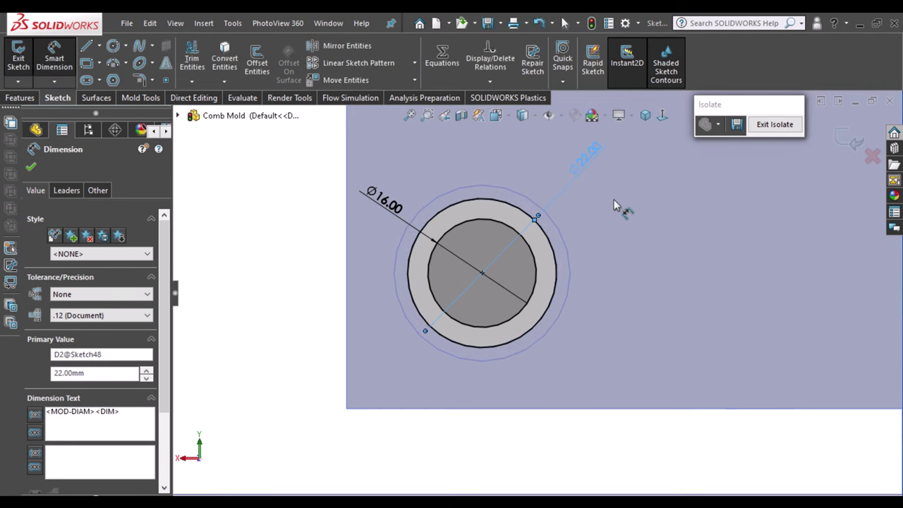
double_click(586, 163)
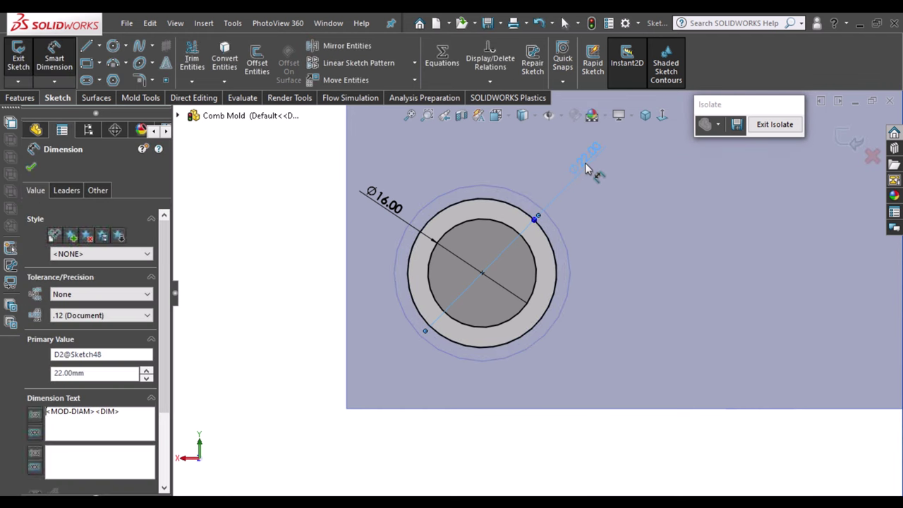
type("22")
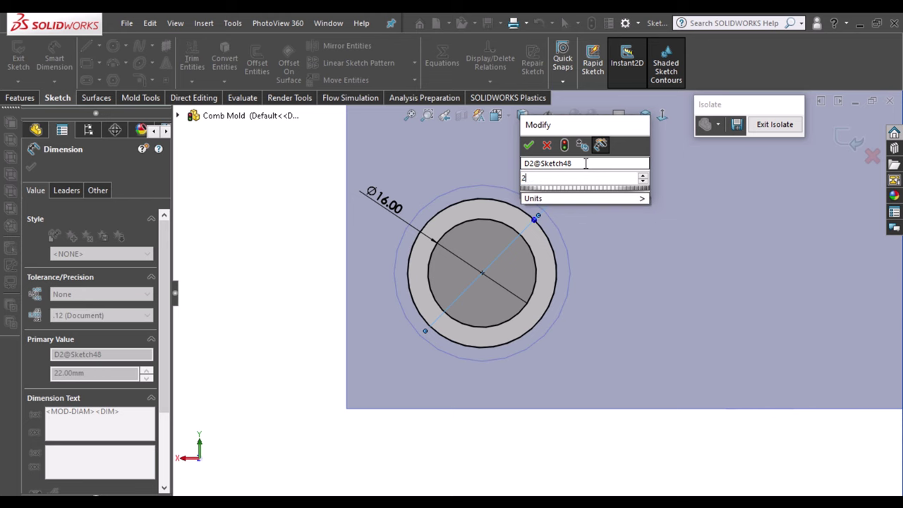
key("Return")
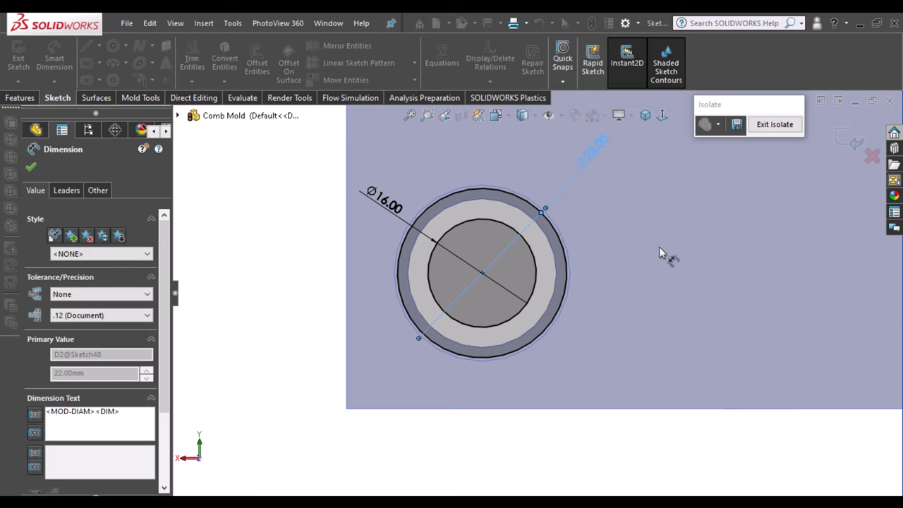
key("ctrl+b")
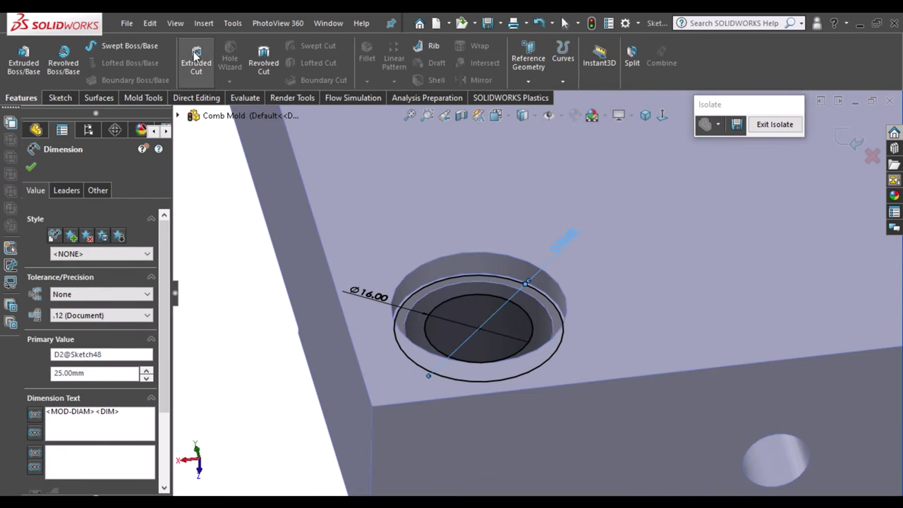
Extrude the ring 3 mm as a separate body without merging
left_click(24, 67)
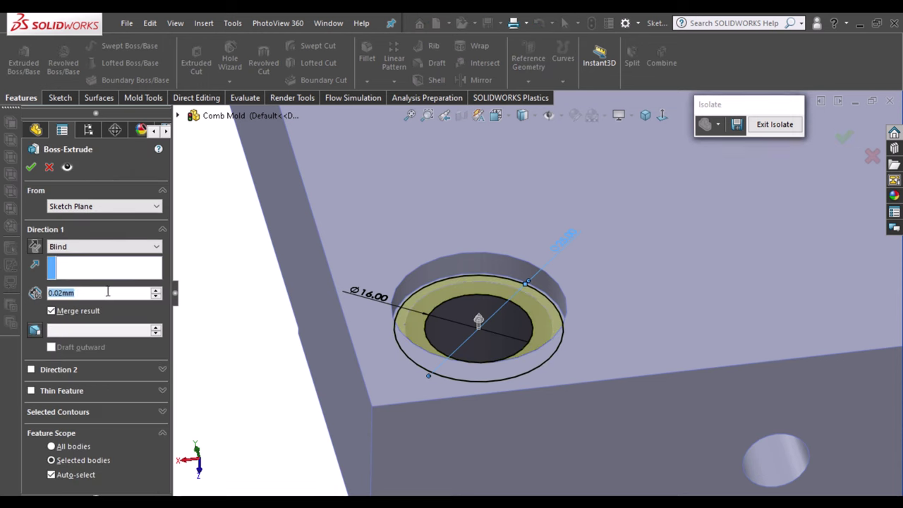
type("3")
key("Return")
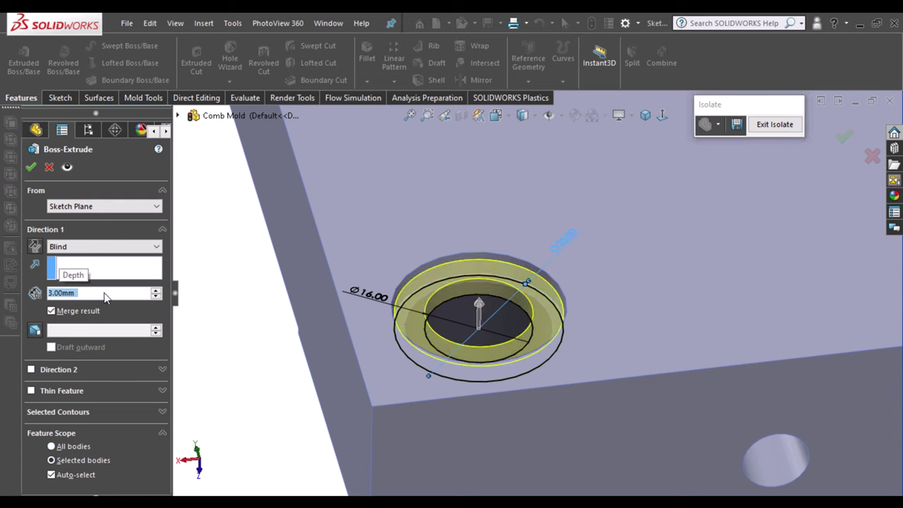
left_click(51, 311)
left_click(31, 168)
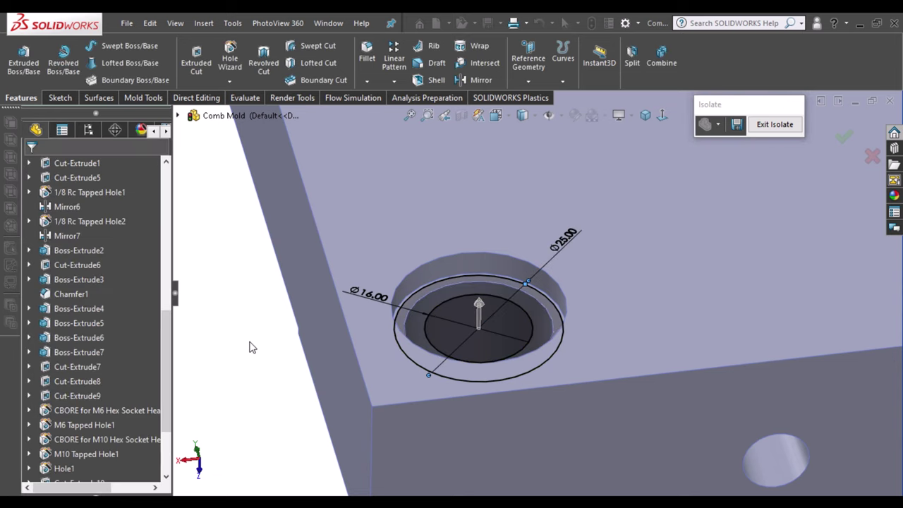
Start a sketch on the ring face and convert the inner hole edge into it
left_click(414, 310)
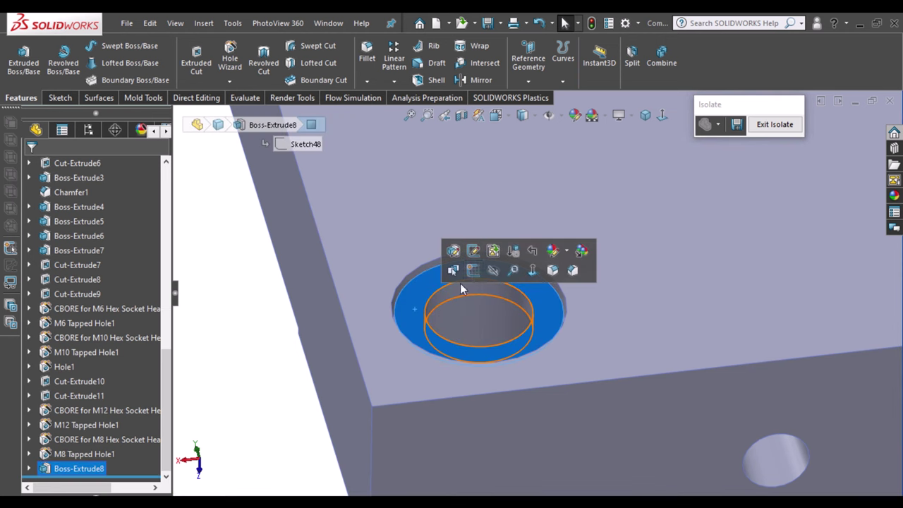
left_click(474, 271)
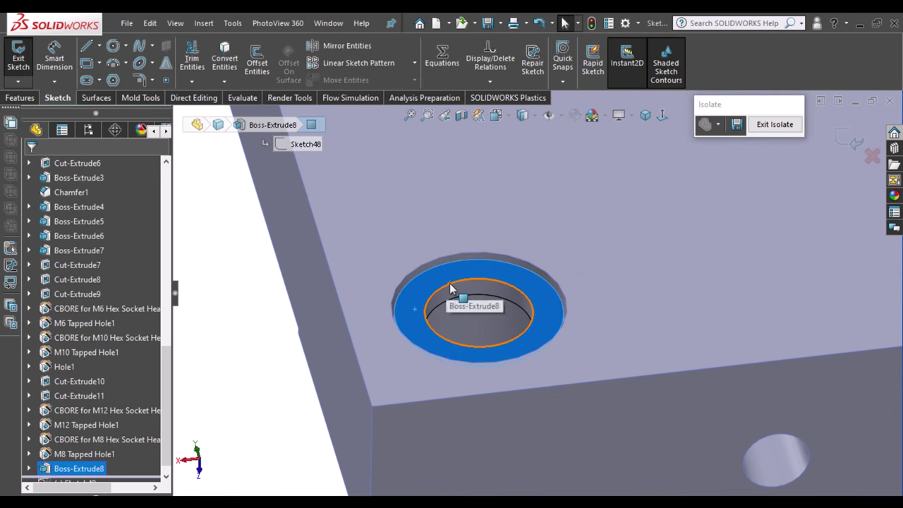
left_click(450, 283)
left_click(219, 65)
Sketch a Ø22 mm circle concentric with the bushing hole
key("c")
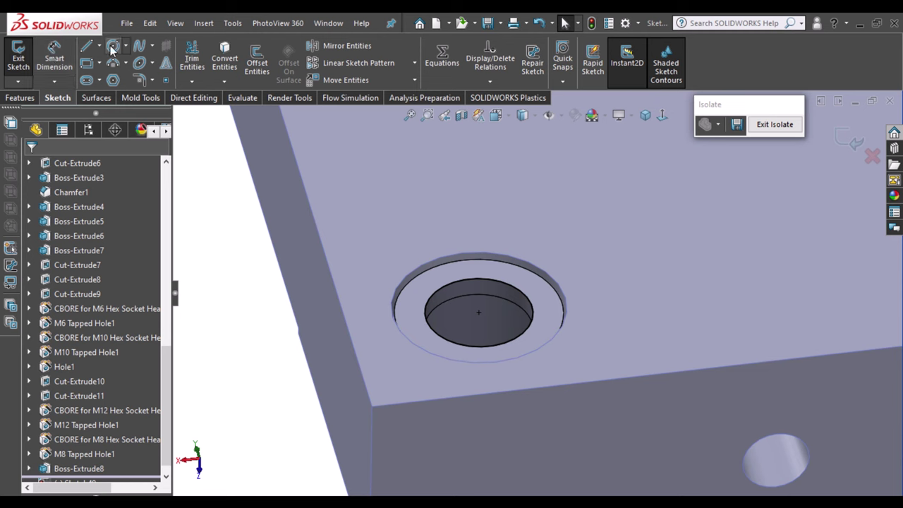
left_click(479, 313)
left_click(548, 299)
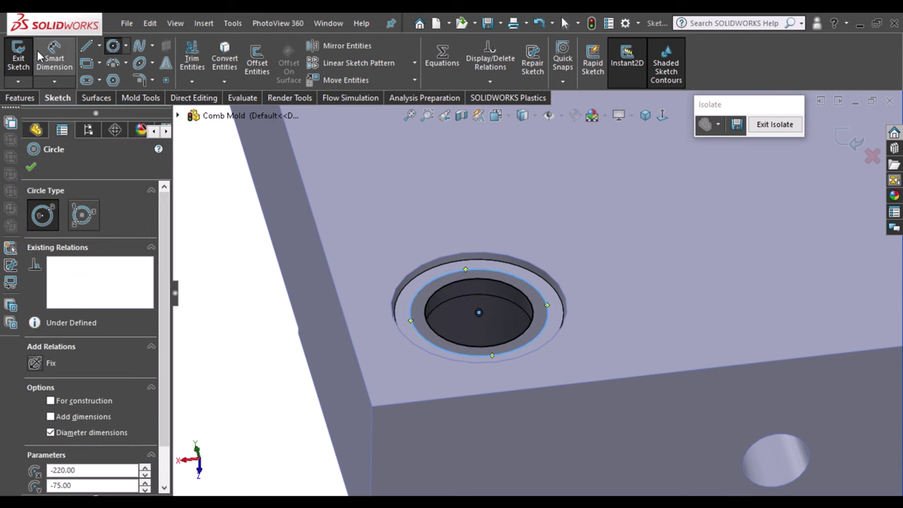
key("Escape")
left_click(541, 299)
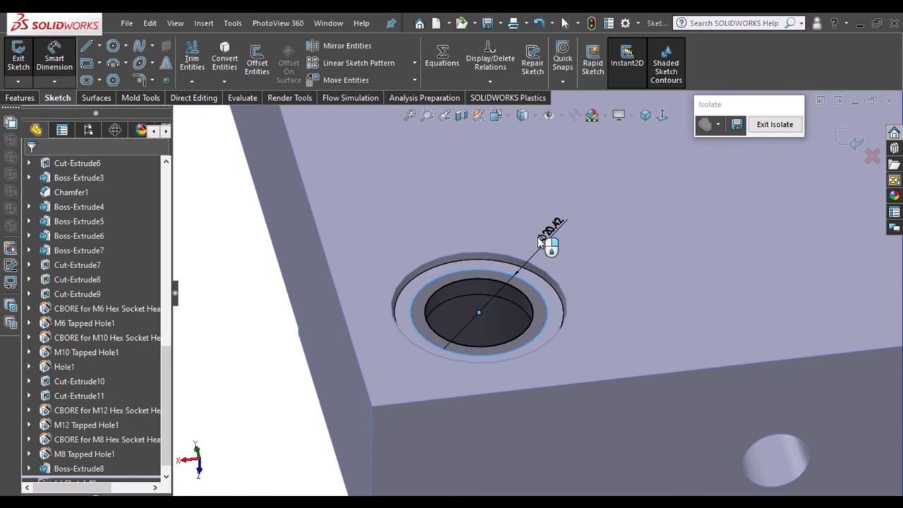
left_click(544, 242)
type("22")
key("Return")
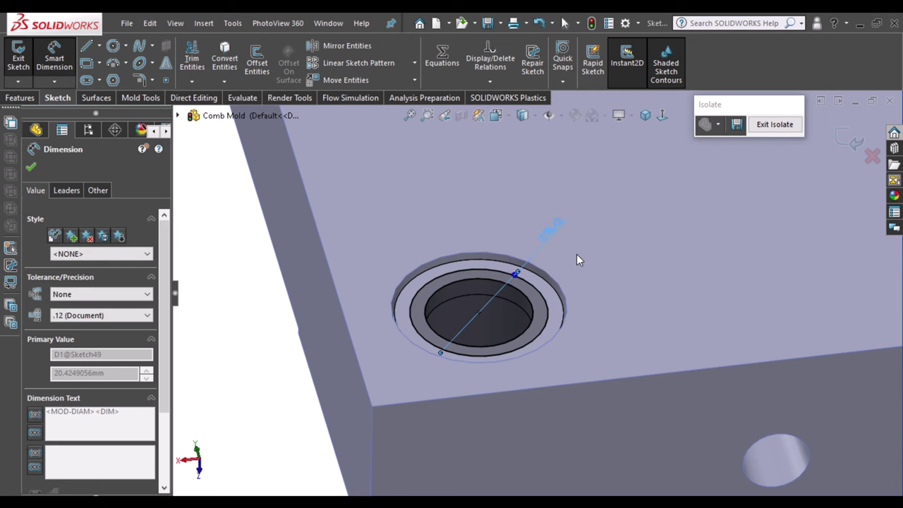
Extrude the circle 25 mm downward in reverse, merged into the Boss-Extrude8 body
scroll(576, 254, "up", 3)
scroll(569, 252, "up", 3)
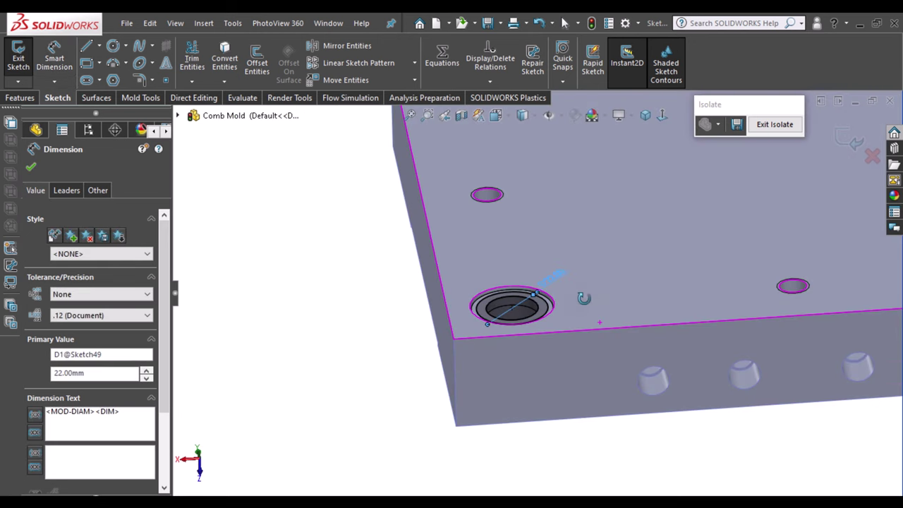
left_click(19, 97)
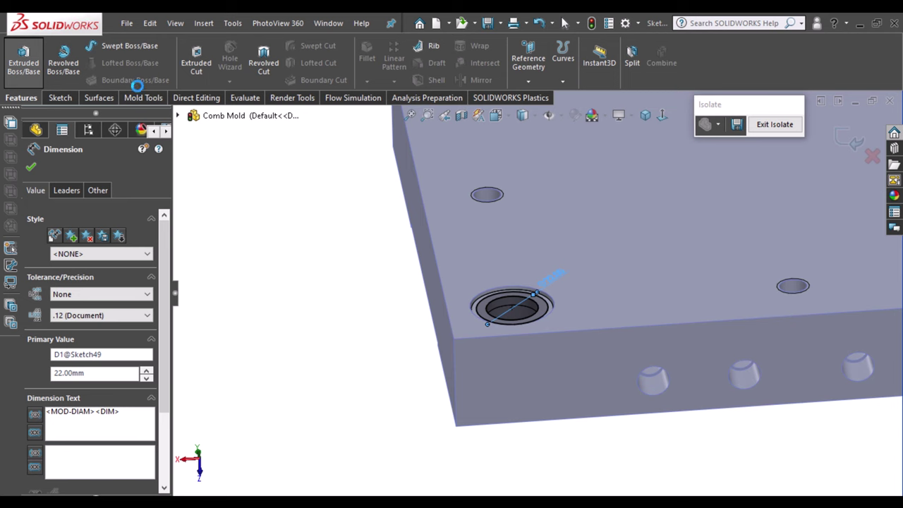
left_click(35, 249)
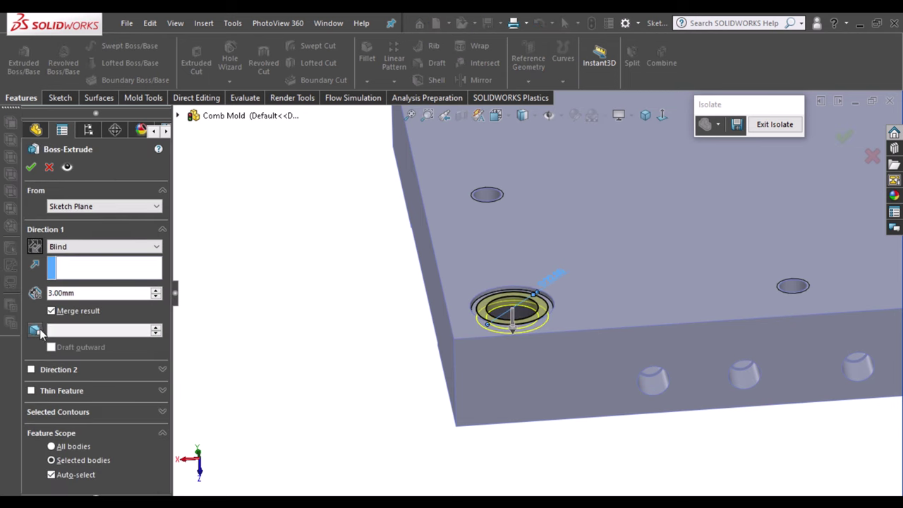
left_click(52, 475)
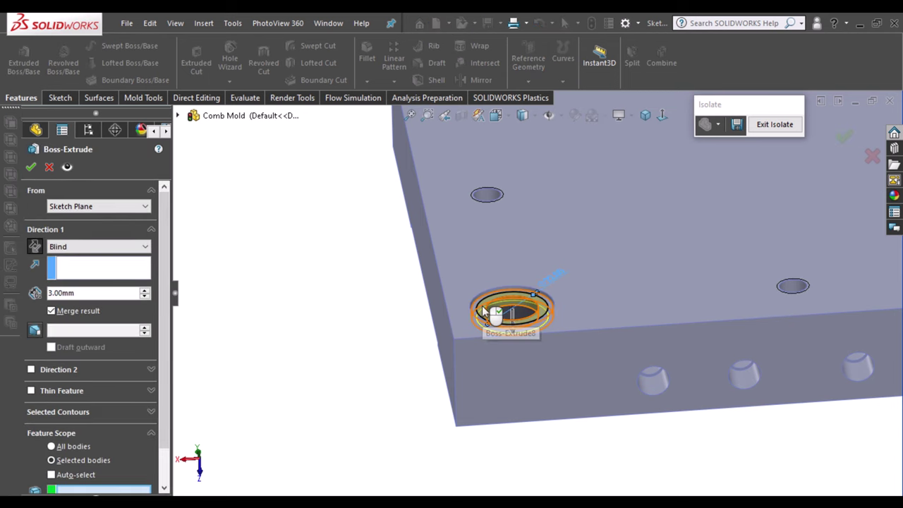
left_click(484, 312)
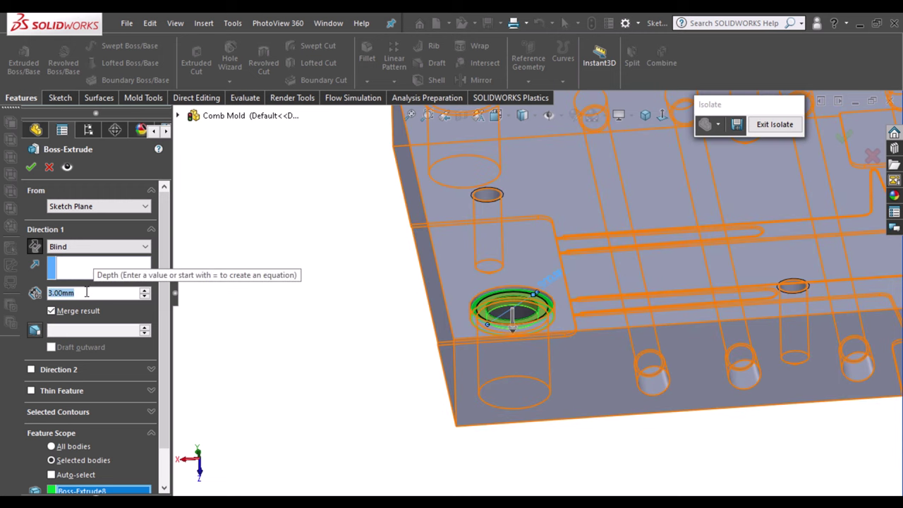
type("30")
key("Return")
middle_click_drag(549, 354, 540, 308)
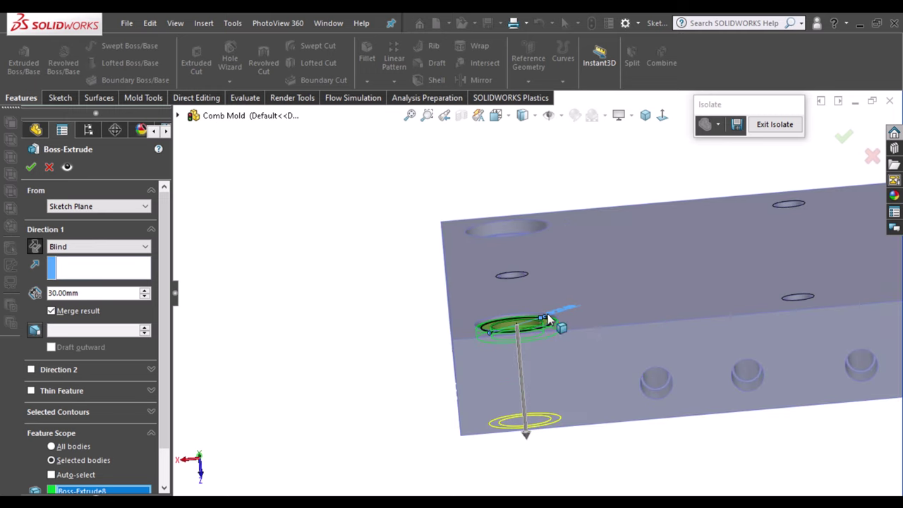
double_click(92, 293)
type("25")
key("Return")
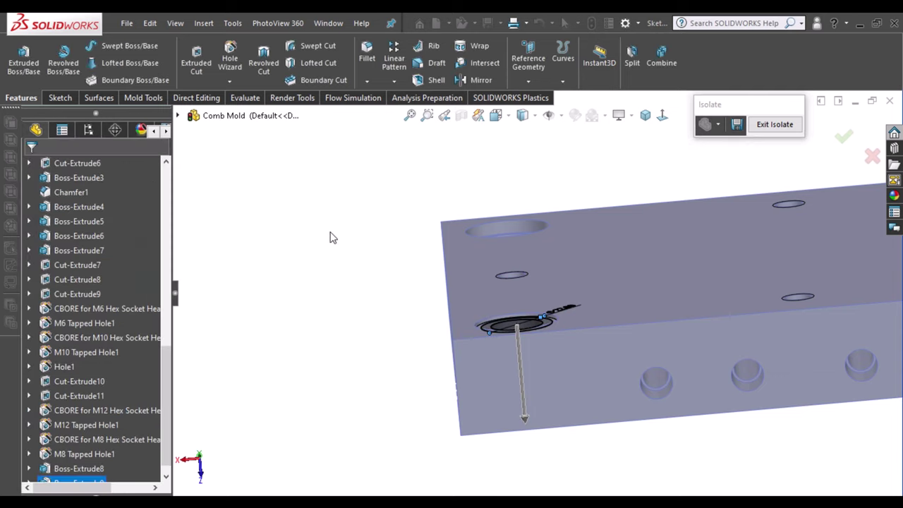
Inspect the new sleeve, then exit isolation to show the whole assembly
mouse_move(329, 236)
middle_mouse_down()
mouse_move(649, 347)
mouse_move(640, 115)
middle_mouse_up()
scroll(266, 214, "up", 5)
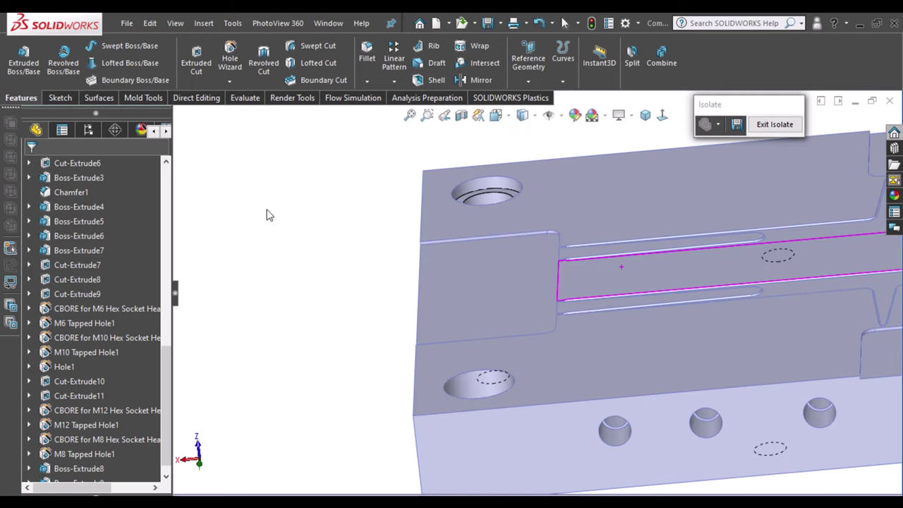
scroll(286, 307, "up", 2)
scroll(842, 261, "up", 3)
scroll(874, 256, "down", 3)
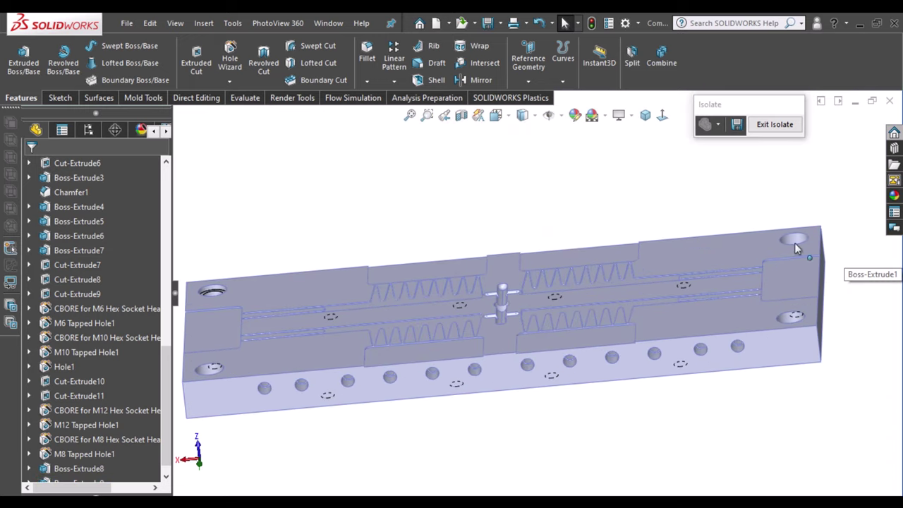
middle_click_drag(795, 242, 703, 196)
scroll(703, 196, "up", 1)
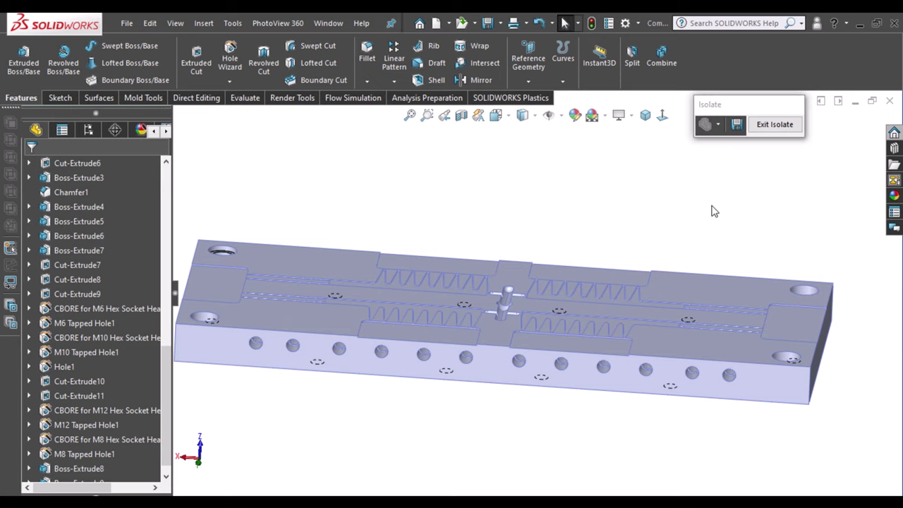
left_click(775, 124)
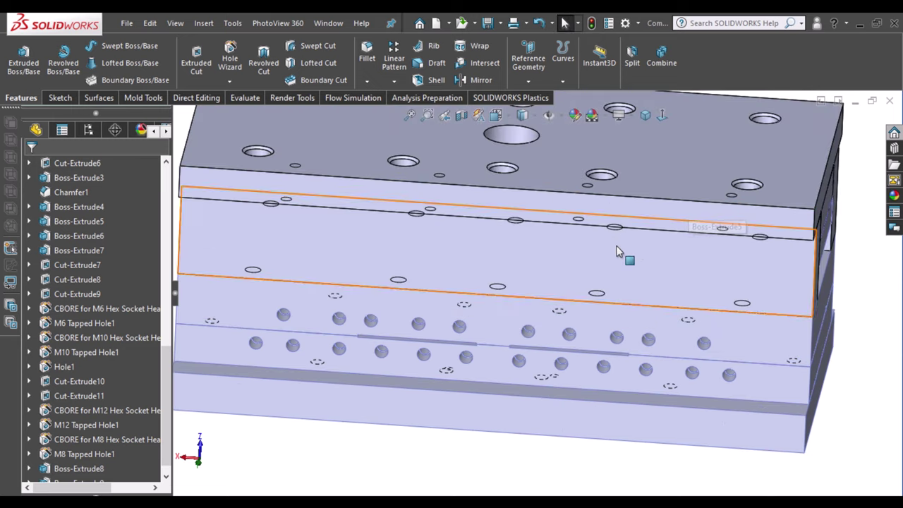
Isolate the other mold plate and zoom in on its corner hole
scroll(762, 296, "up", 5)
middle_click_drag(762, 296, 690, 296)
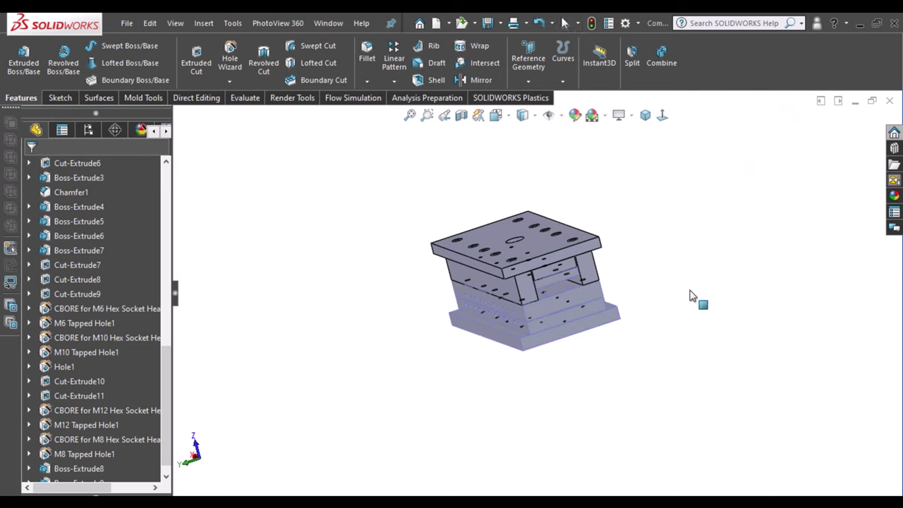
left_click(596, 289)
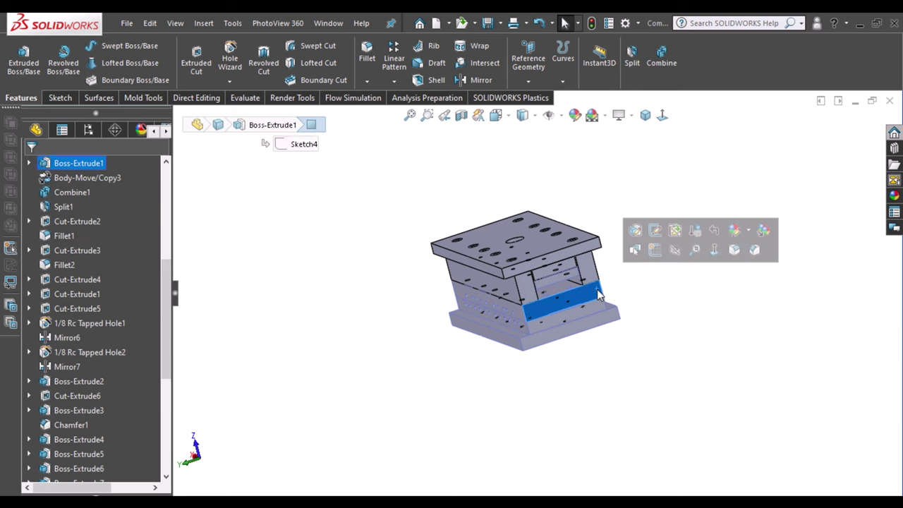
right_click(593, 292)
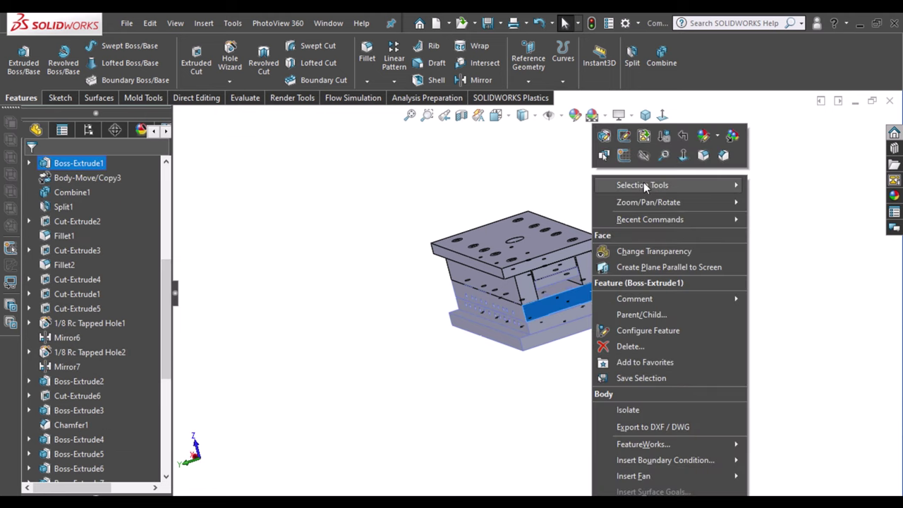
left_click(655, 408)
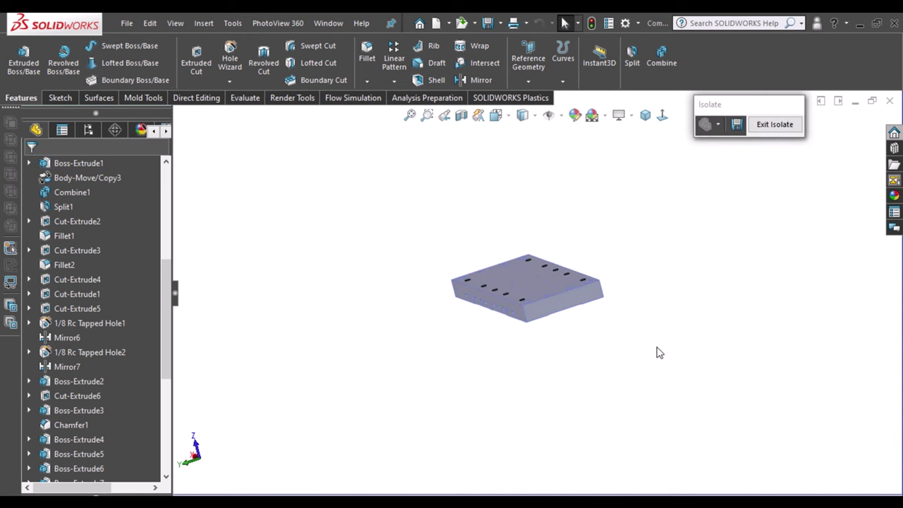
scroll(563, 343, "down", 2)
scroll(552, 322, "down", 2)
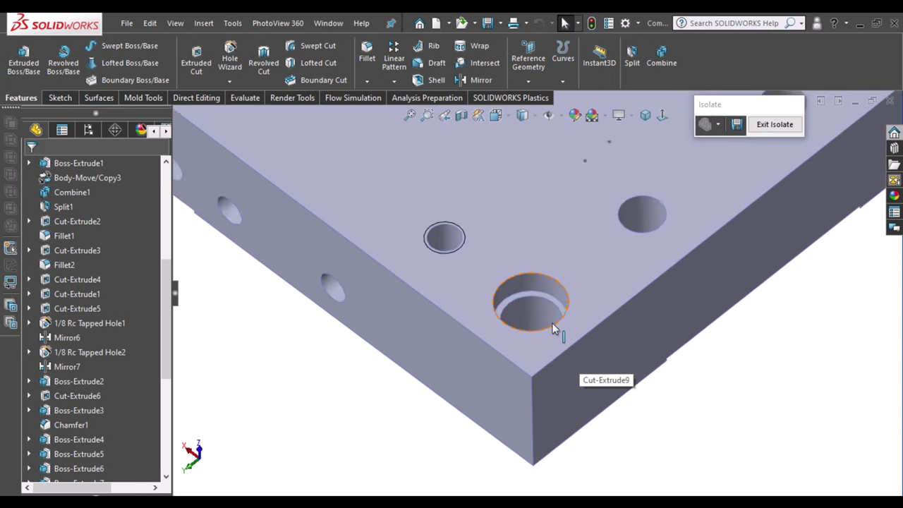
scroll(554, 283, "down", 2)
Start a sketch on the plate face and draw two concentric circles in the corner hole
left_click(554, 283)
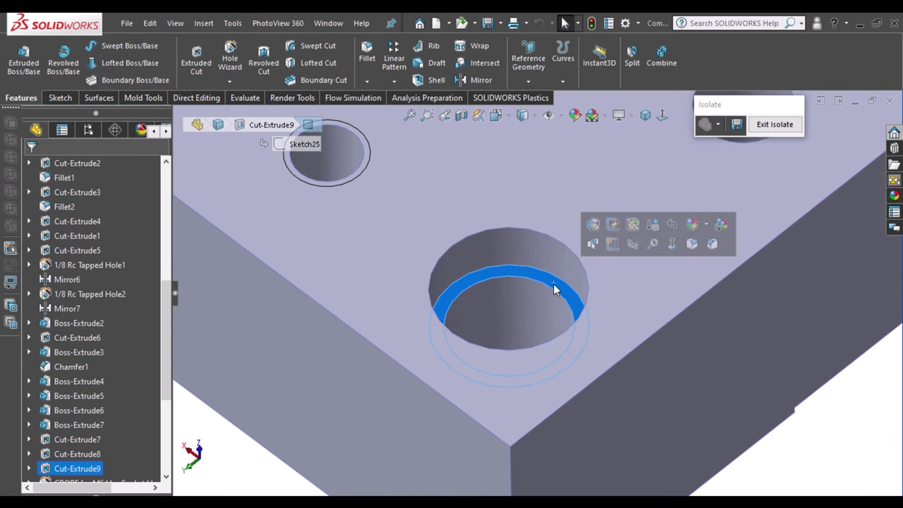
left_click(675, 246)
left_click(51, 99)
left_click(113, 45)
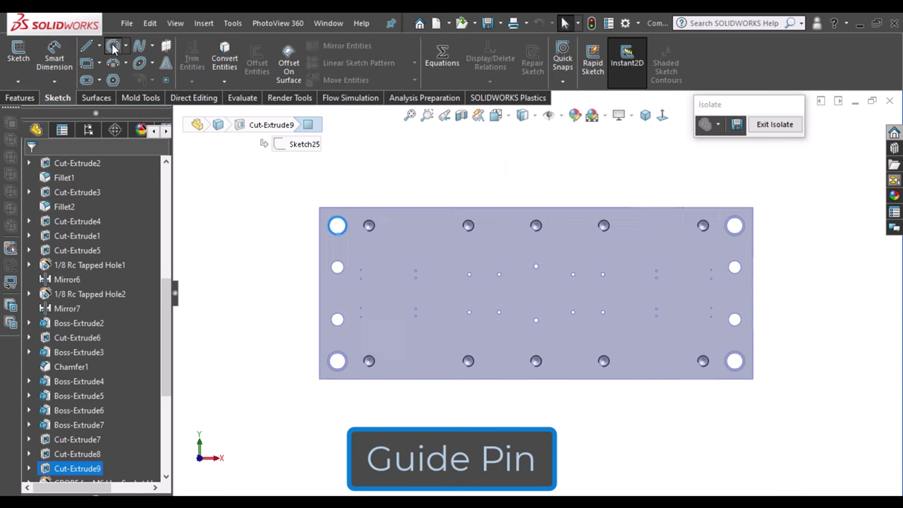
scroll(359, 219, "down", 2)
scroll(375, 235, "down", 2)
scroll(395, 268, "down", 2)
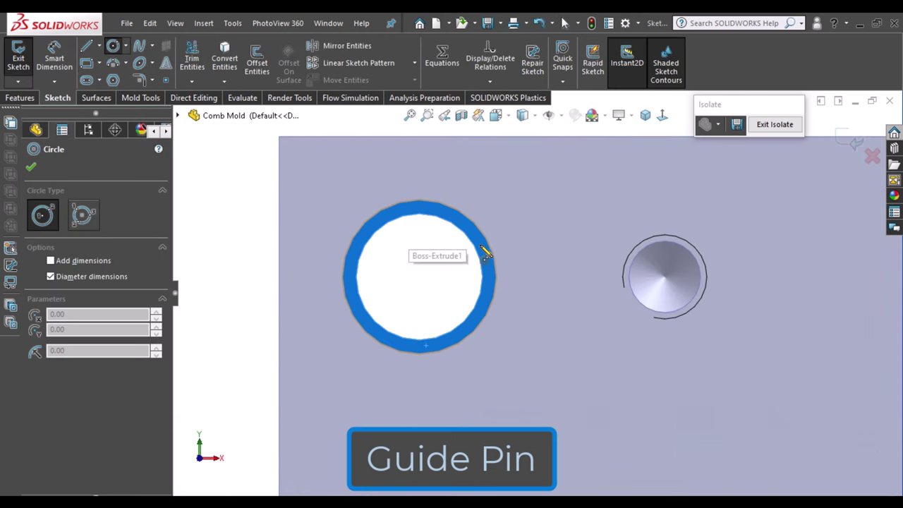
left_click(419, 277)
left_click(457, 277)
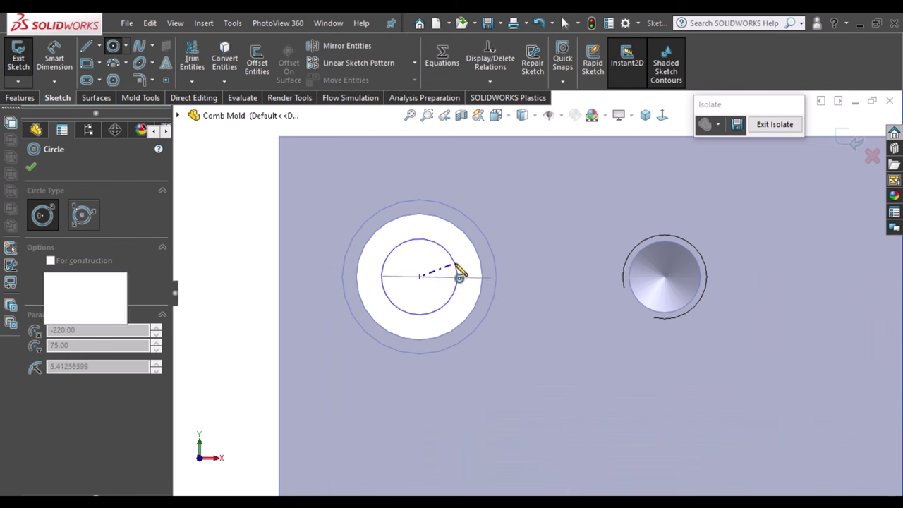
left_click(419, 277)
left_click(486, 252)
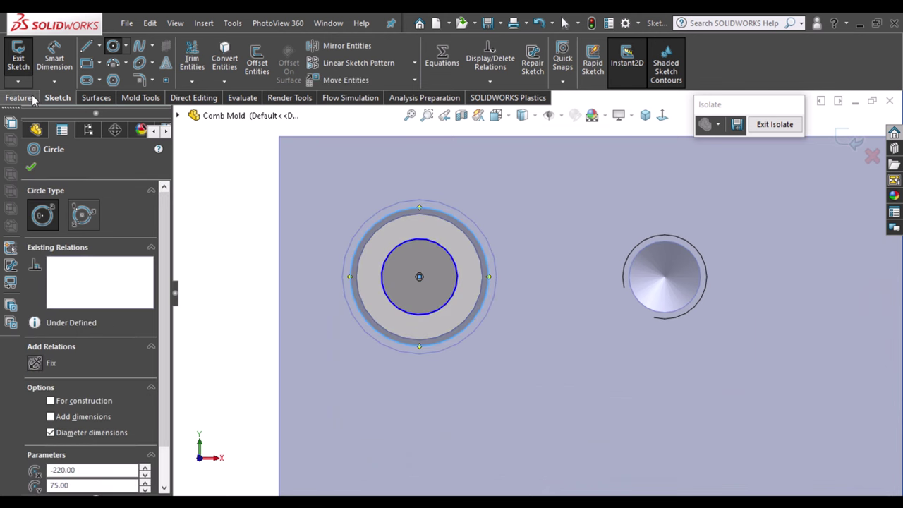
Dimension the outer circle Ø20 mm and the inner circle Ø16 mm
left_click(41, 99)
left_click(60, 98)
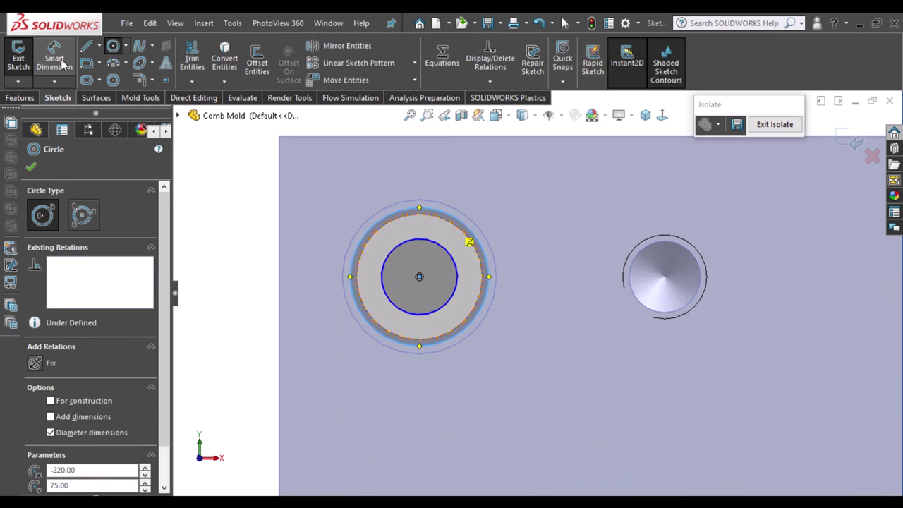
left_click(62, 63)
left_click(478, 236)
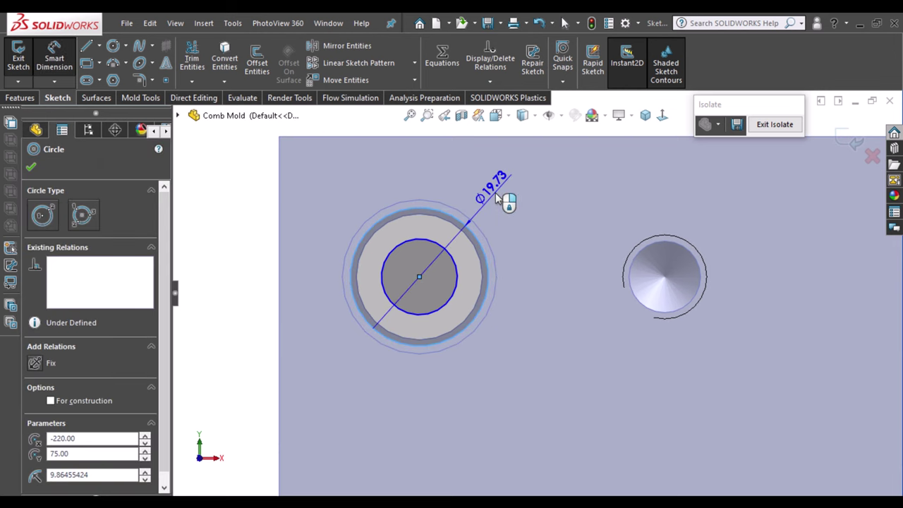
left_click(502, 200)
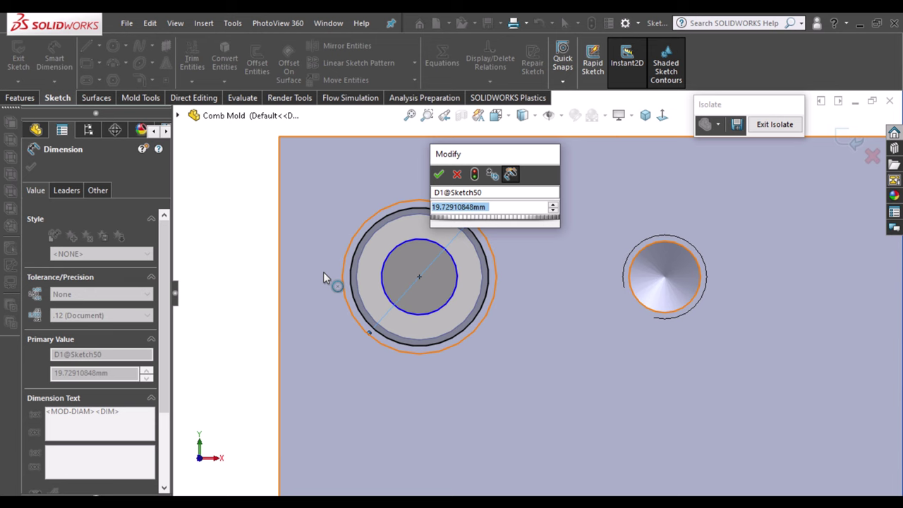
type("20")
key("Return")
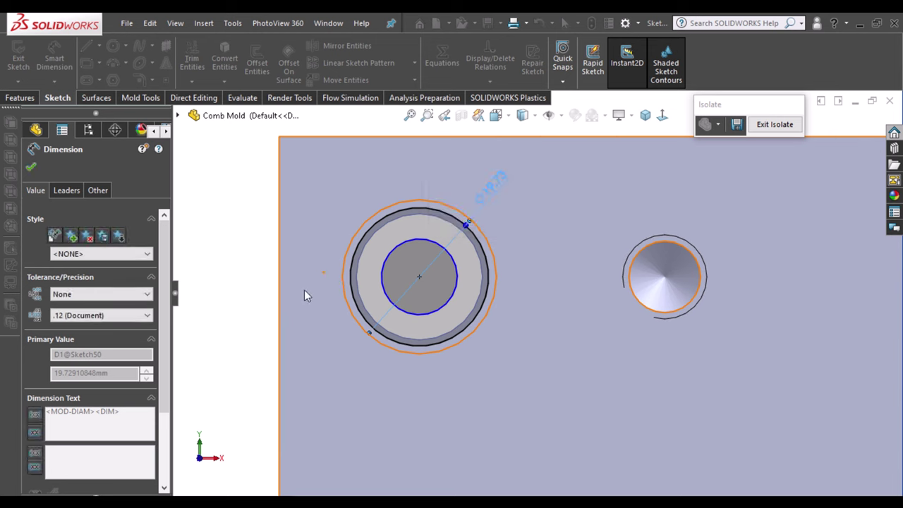
left_click(458, 285)
left_click(465, 249)
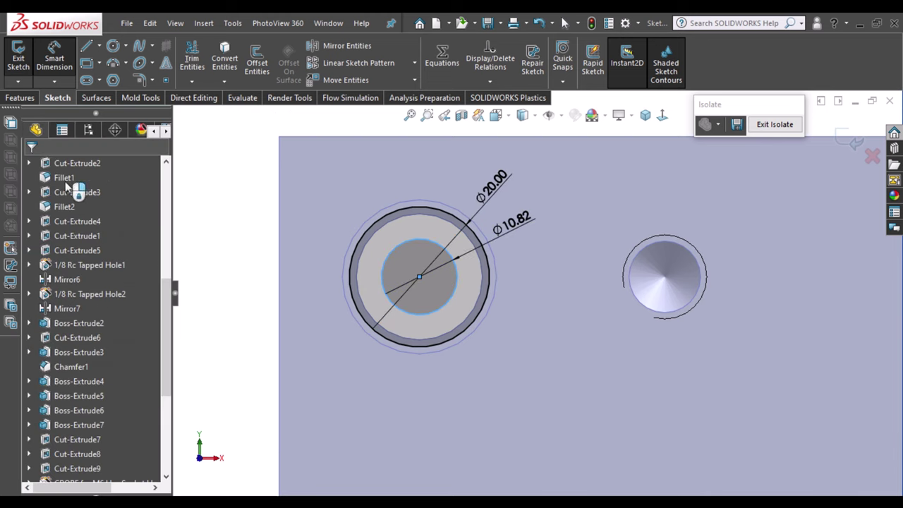
type("1")
key("Return")
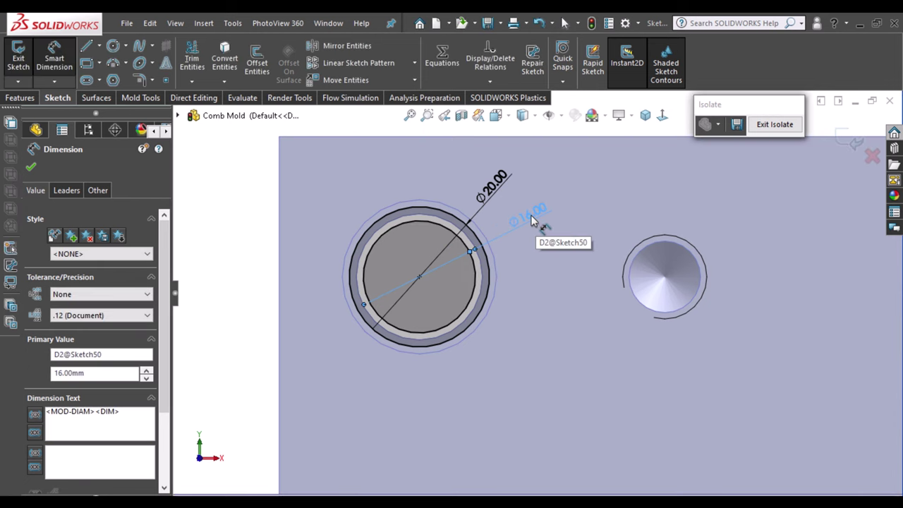
scroll(532, 240, "up", 2)
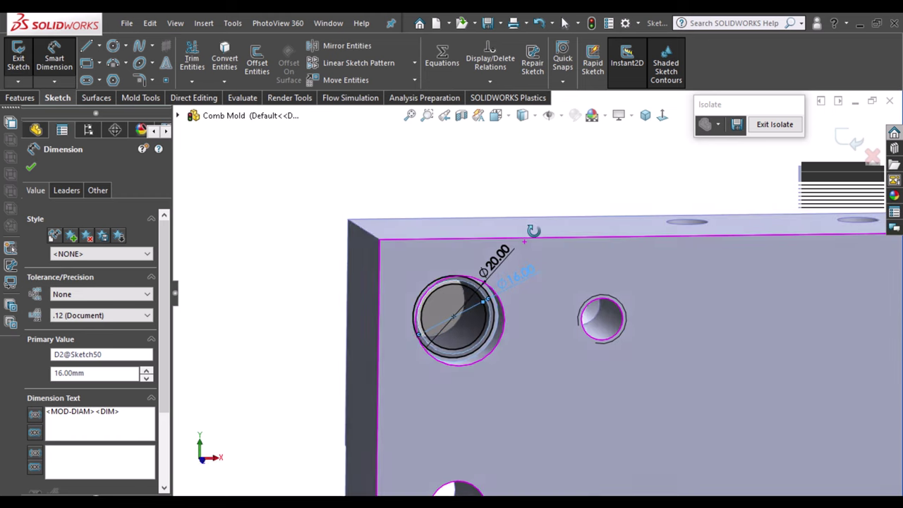
middle_click_drag(534, 268, 270, 262)
Extrude the ring sketch 8 mm deep as Boss-Extrude10
left_click(41, 94)
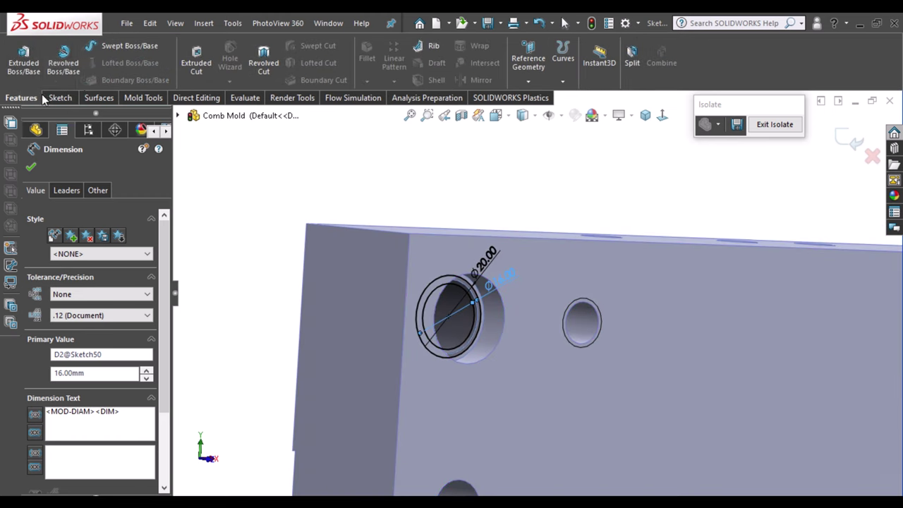
left_click(38, 60)
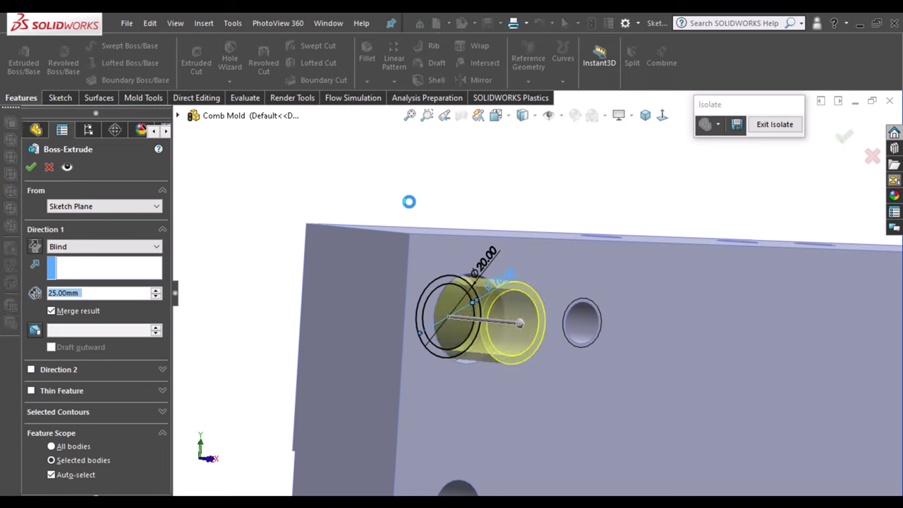
type("8")
key("Return")
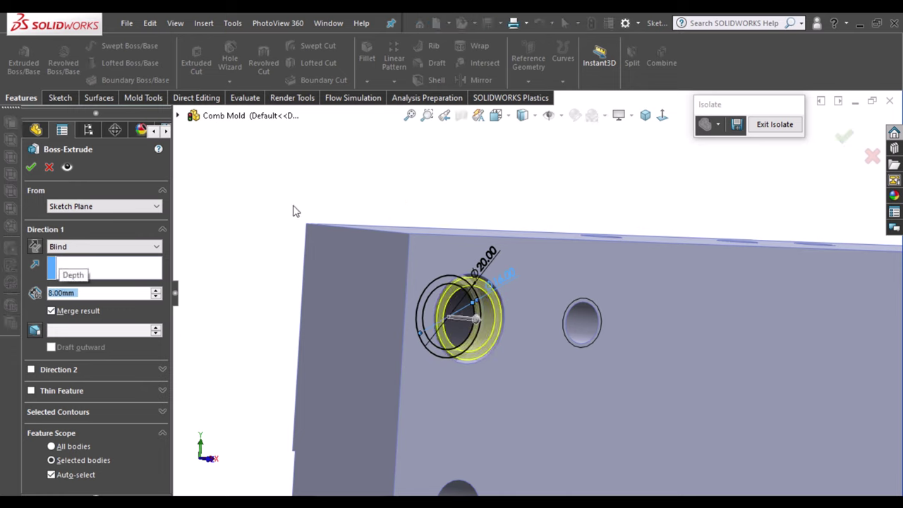
left_click(51, 311)
left_click(31, 166)
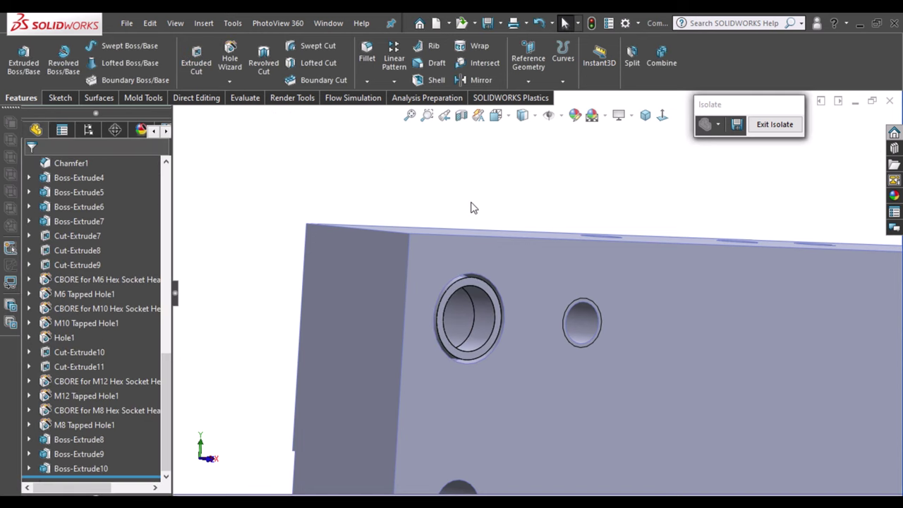
Start a new circle sketch on the ring's face, viewed straight on
key("z")
key("z")
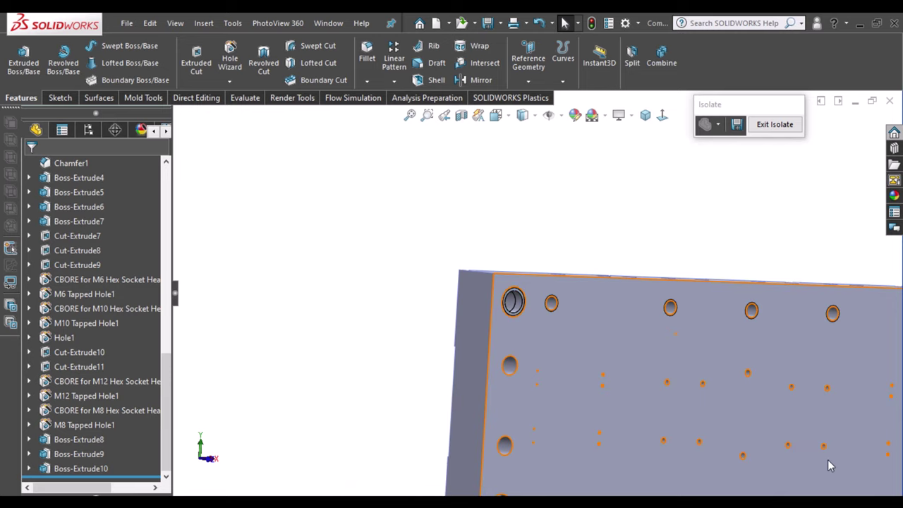
scroll(531, 282, "down", 3)
scroll(531, 282, "down", 3)
left_click(522, 267)
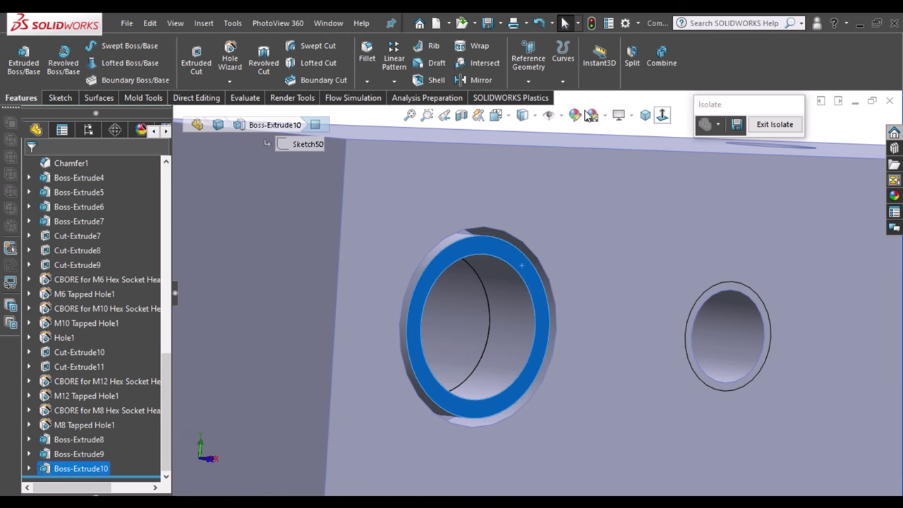
key("ctrl+8")
left_click(18, 56)
left_click(113, 45)
Draw a Ø16 mm circle at the hole centre
scroll(374, 244, "down", 3)
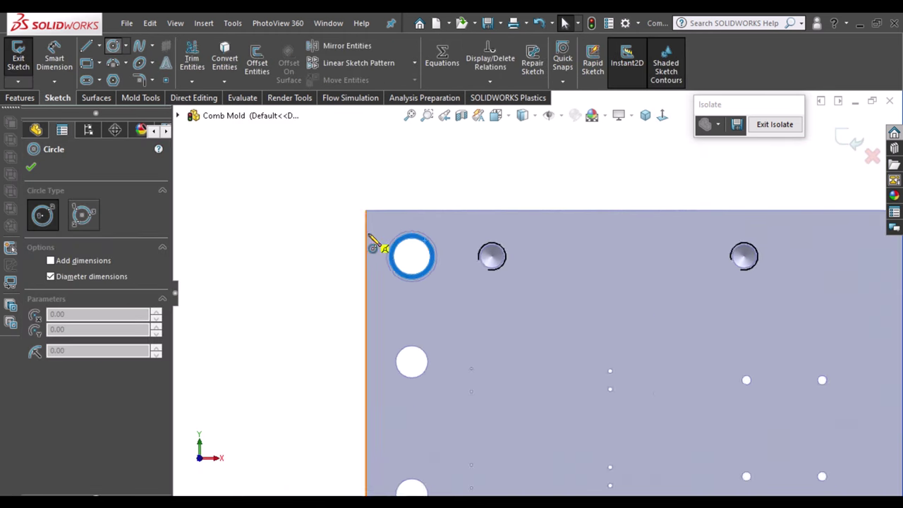
scroll(374, 244, "down", 2)
scroll(466, 293, "down", 2)
left_click(463, 269)
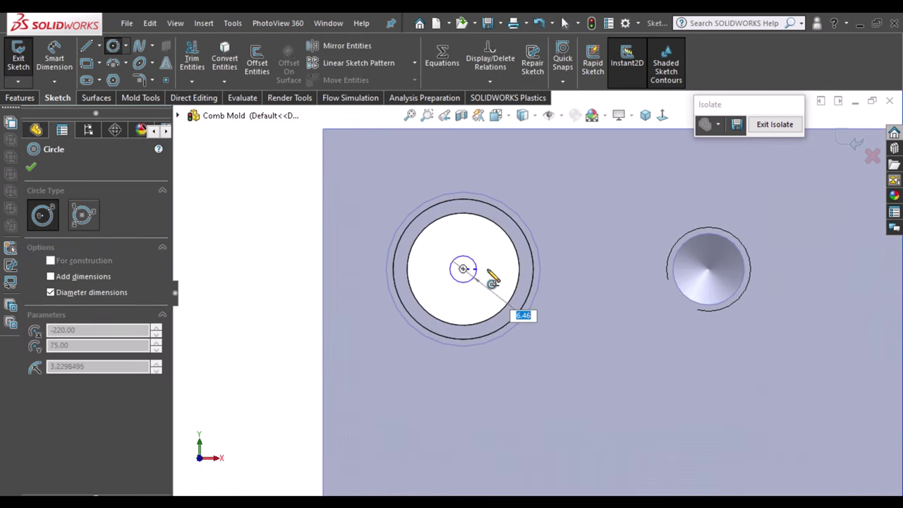
left_click(487, 274)
key("Escape")
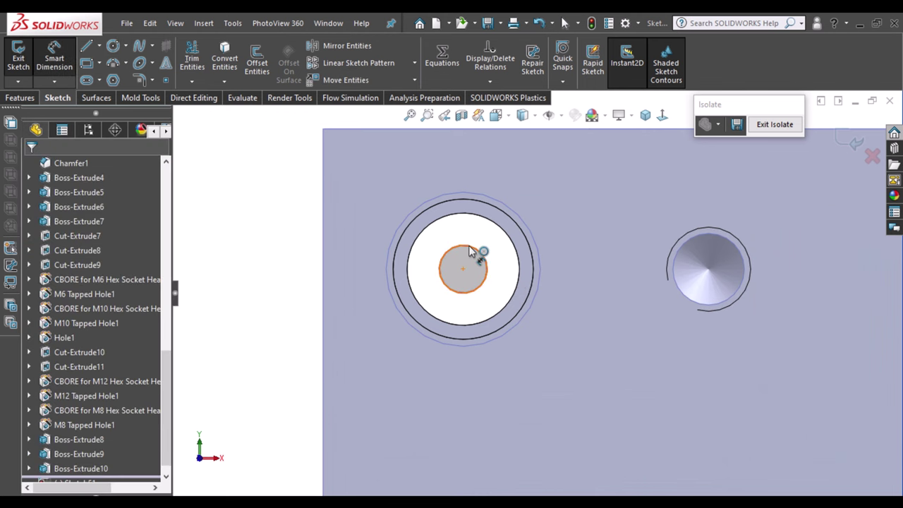
left_click(471, 250)
left_click(55, 50)
type("16")
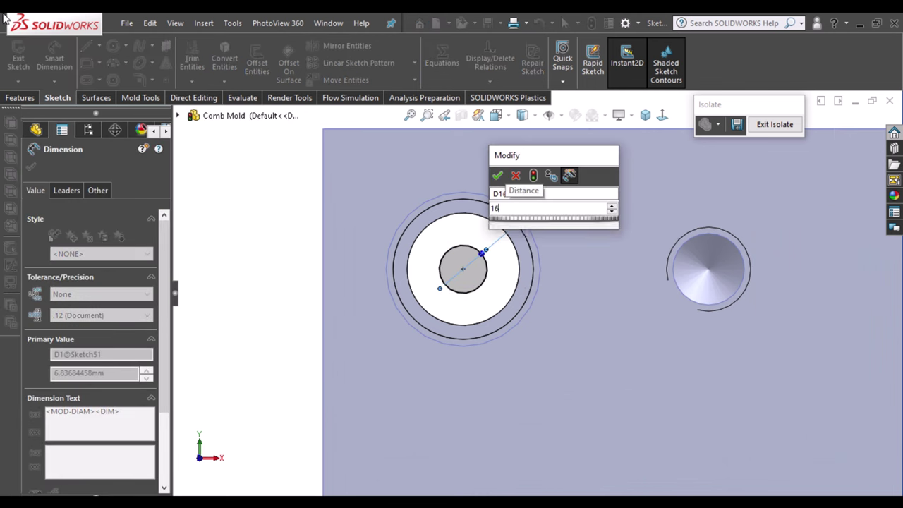
key("Return")
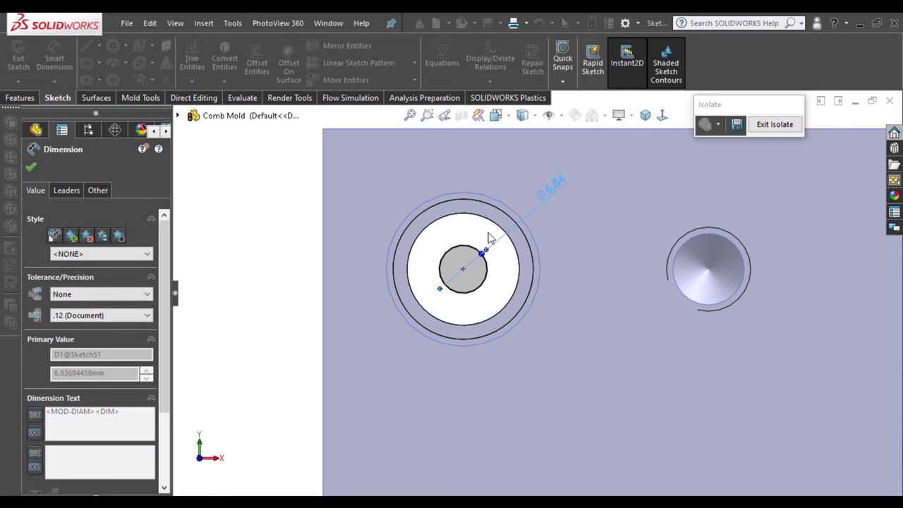
Extrude the circle reversed, out of the plate, joined only to the Boss-Extrude10 ring
left_click(27, 100)
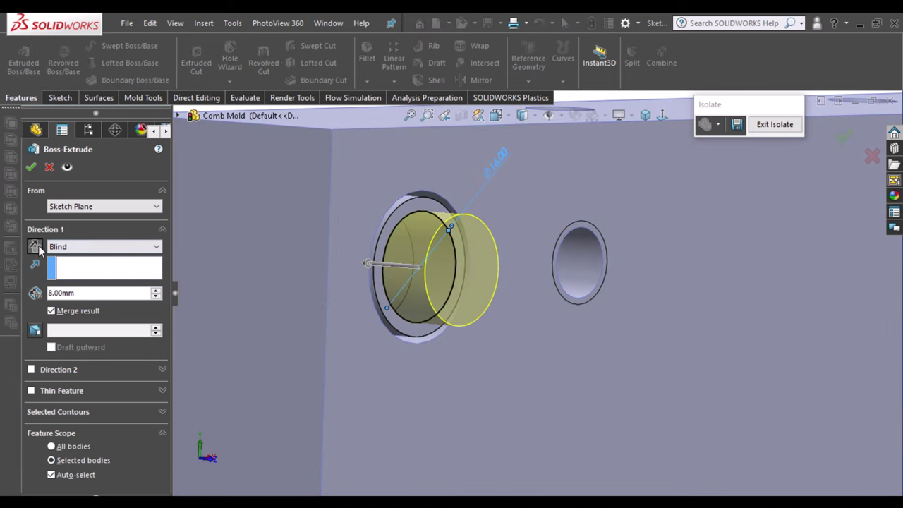
left_click(35, 247)
left_click(66, 475)
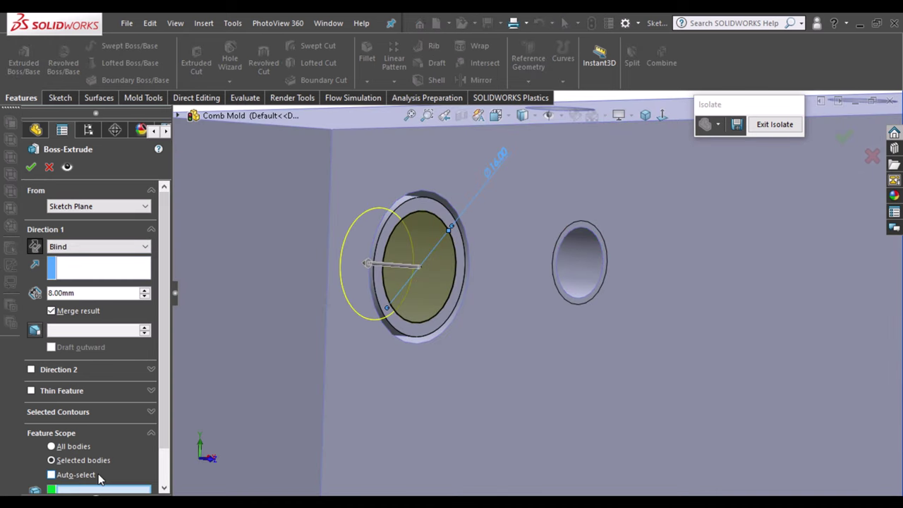
left_click(417, 204)
double_click(92, 252)
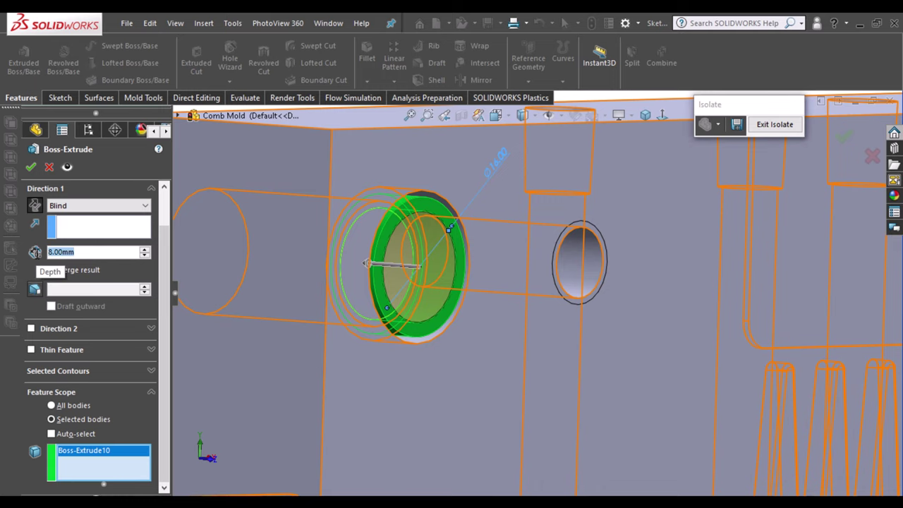
Set the pin length to 80 mm after first trying 100 mm
scroll(395, 332, "up", 3)
scroll(399, 337, "up", 1)
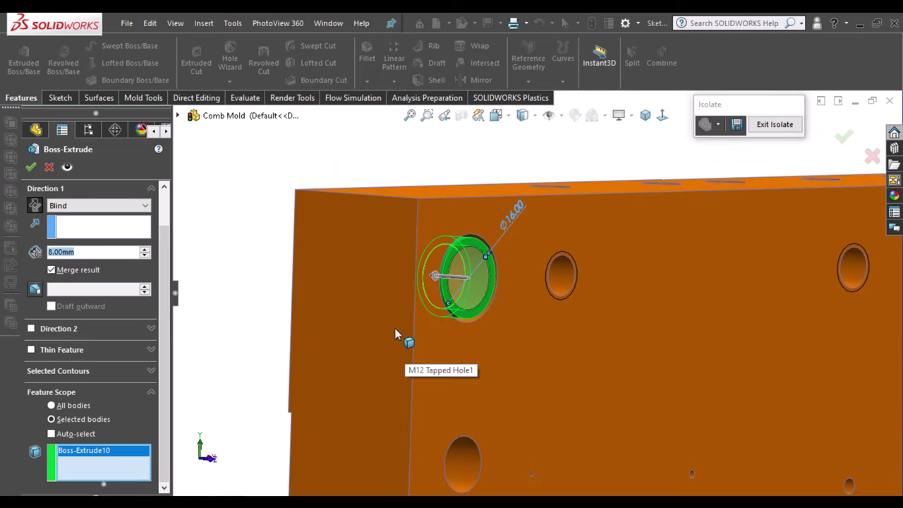
scroll(360, 326, "up", 3)
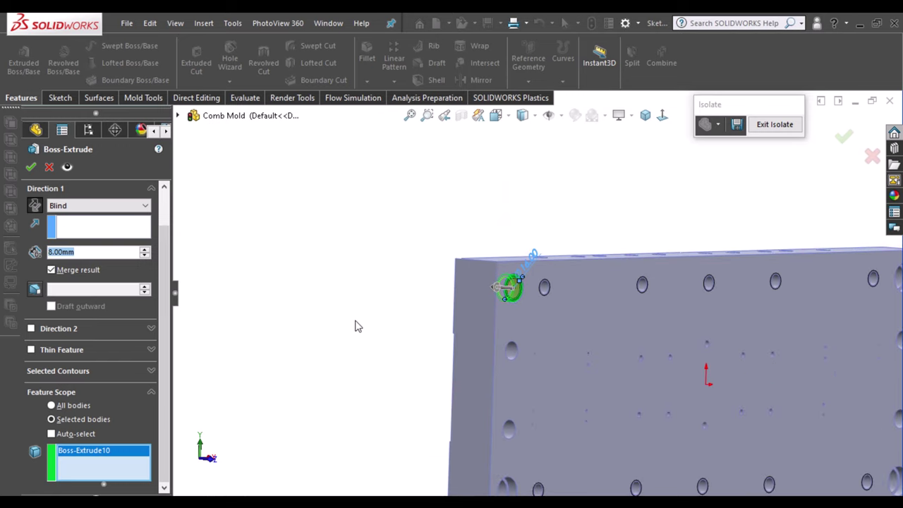
scroll(358, 326, "up", 2)
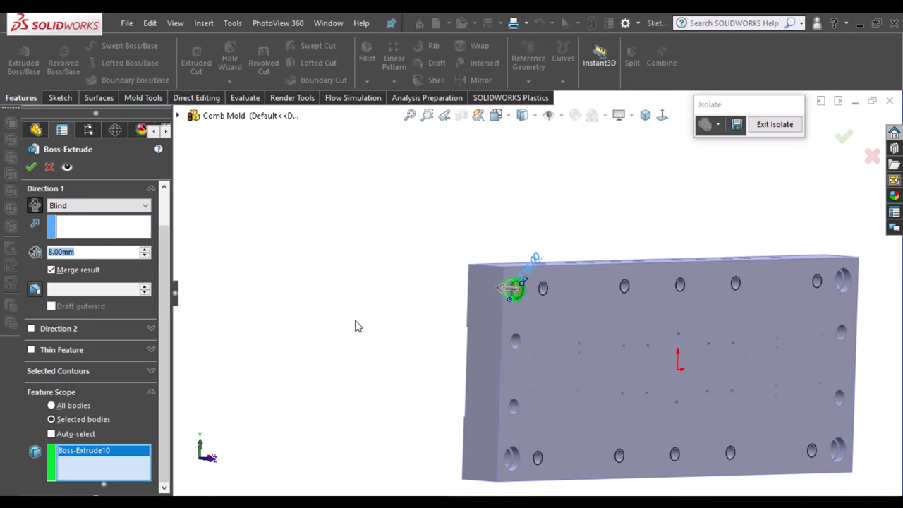
middle_click_drag(358, 326, 455, 239)
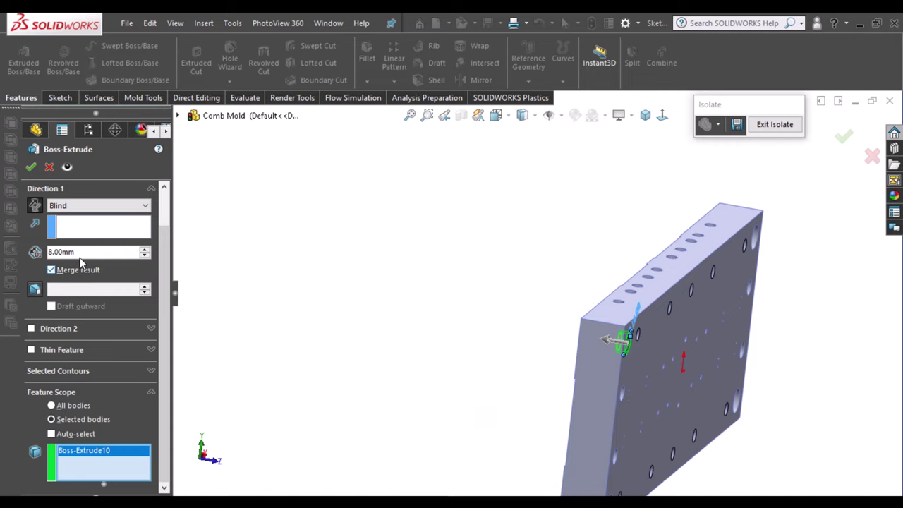
double_click(79, 252)
type("100")
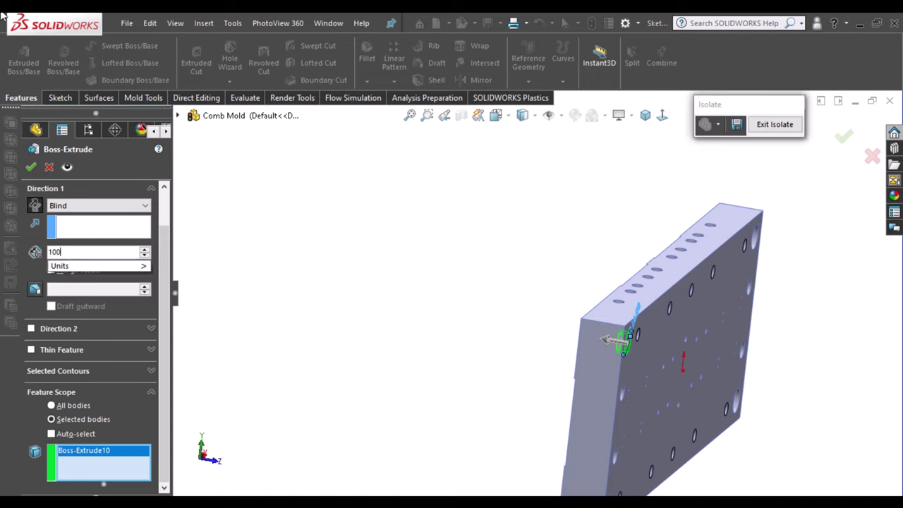
key("Return")
mouse_move(498, 254)
middle_mouse_down()
mouse_move(530, 287)
mouse_move(520, 275)
middle_mouse_up()
scroll(168, 266, "up", 1)
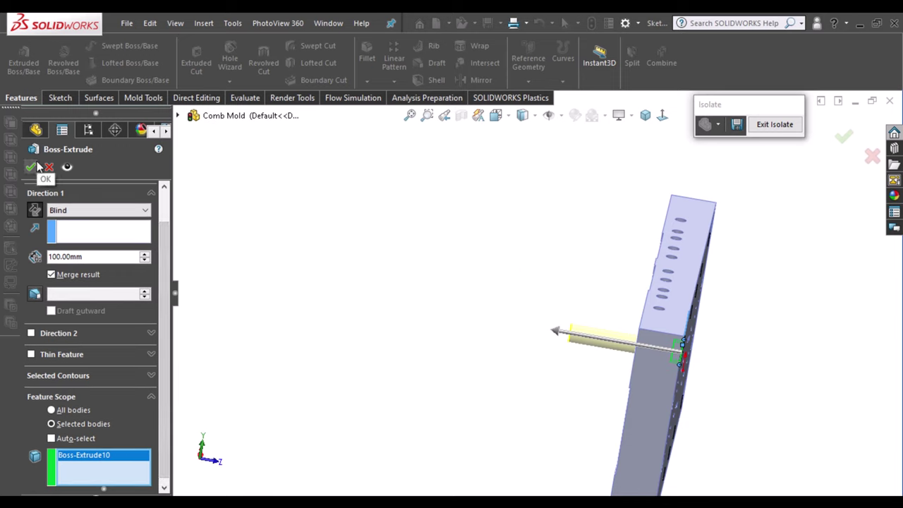
left_click(146, 261)
left_click(147, 261)
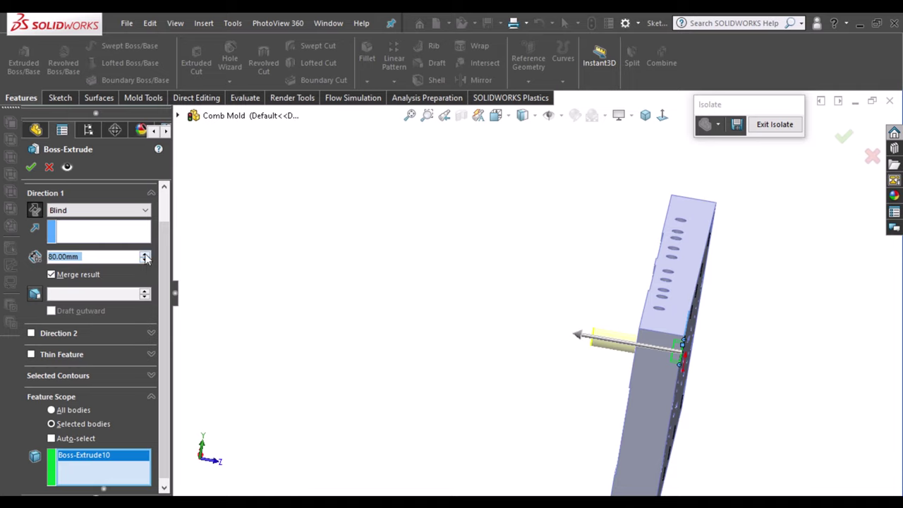
left_click(146, 260)
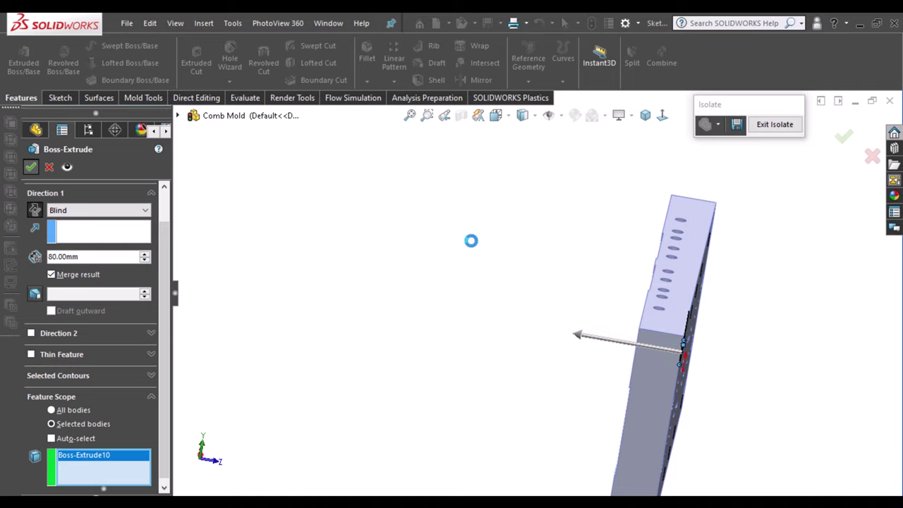
mouse_move(463, 273)
middle_mouse_down()
mouse_move(663, 310)
mouse_move(650, 308)
middle_mouse_up()
left_click(463, 415)
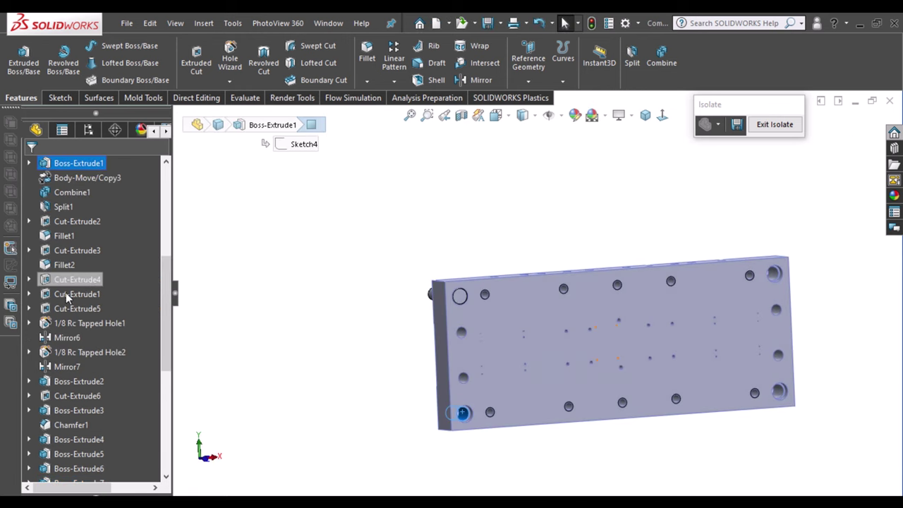
Edit Sketch4 of Boss-Extrude1, changing the Ø18 corner hole dimension to Ø16
left_click(69, 281)
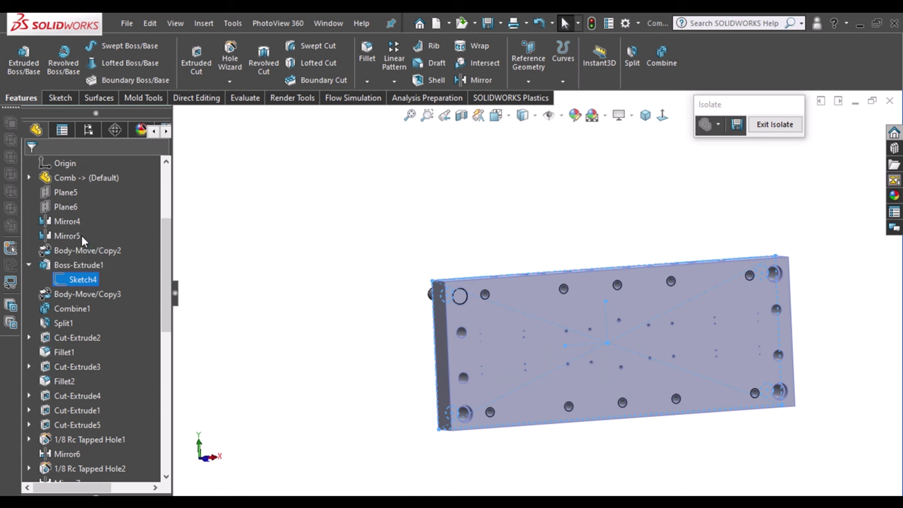
key("e")
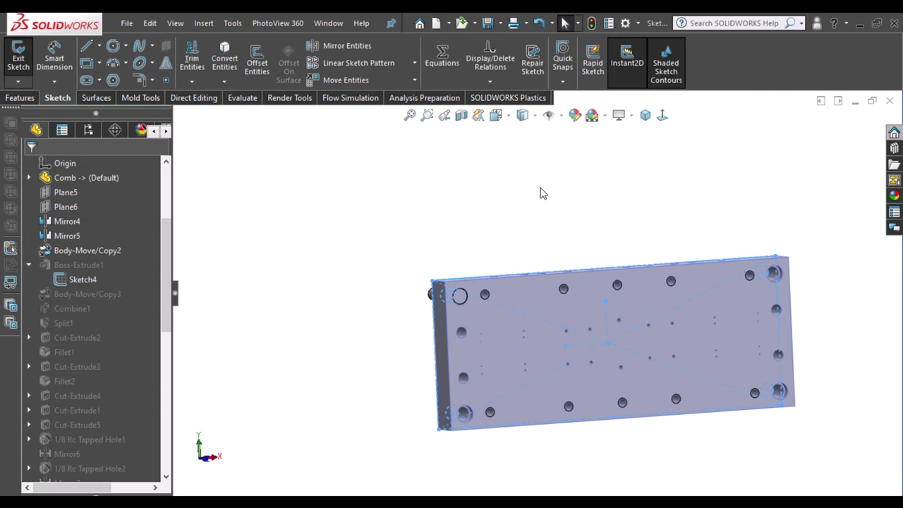
double_click(480, 253)
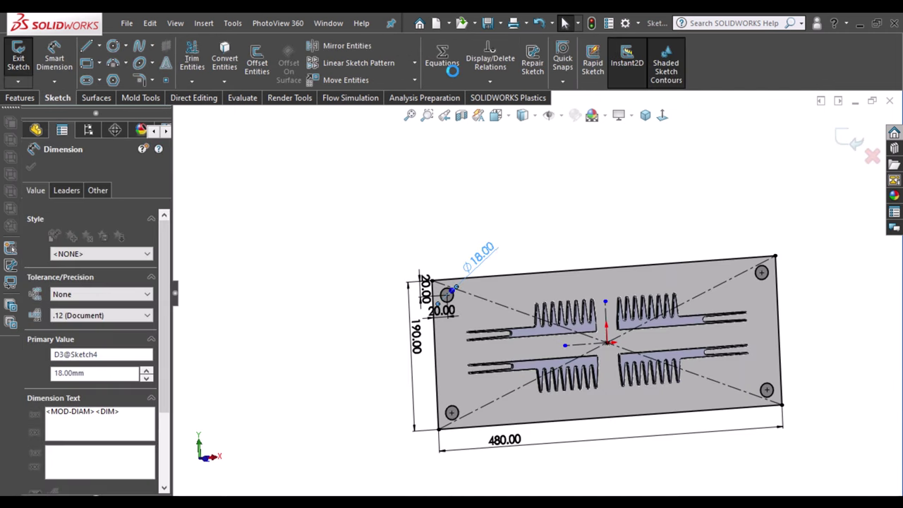
type("16")
left_click(429, 233)
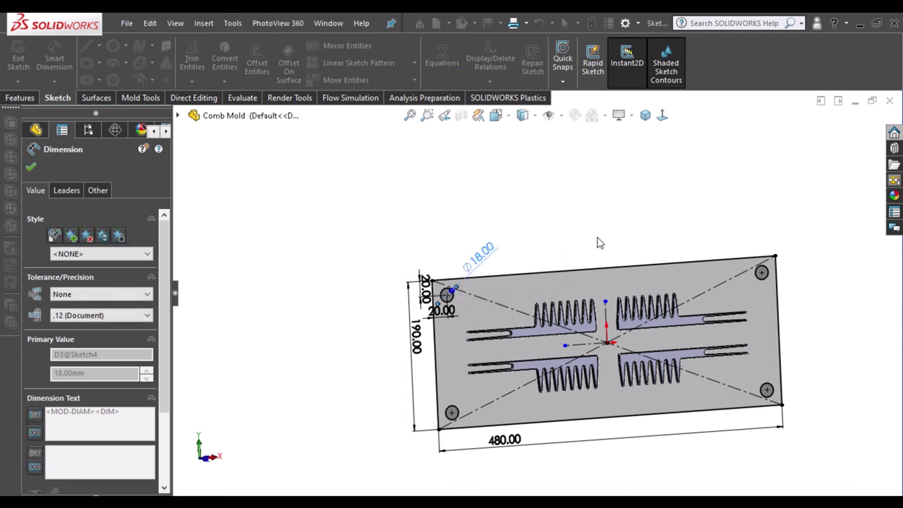
left_click(843, 147)
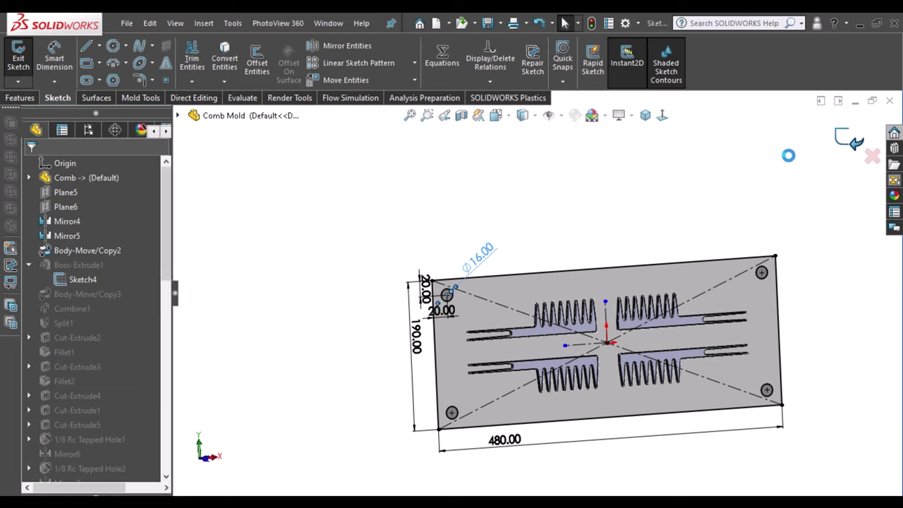
Chamfer the guide pin's top edge 7 mm at 15° with the direction flipped
scroll(684, 208, "down", 2)
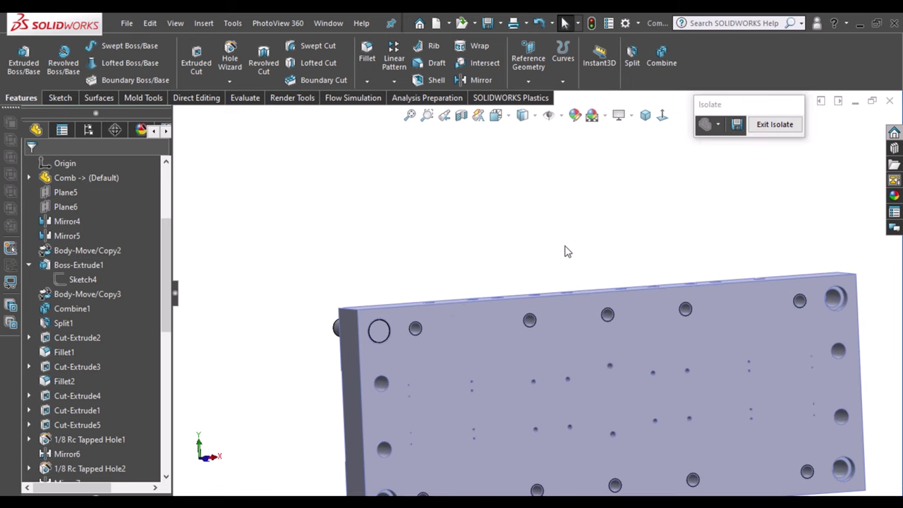
mouse_move(569, 250)
middle_mouse_down()
mouse_move(624, 267)
mouse_move(589, 250)
middle_mouse_up()
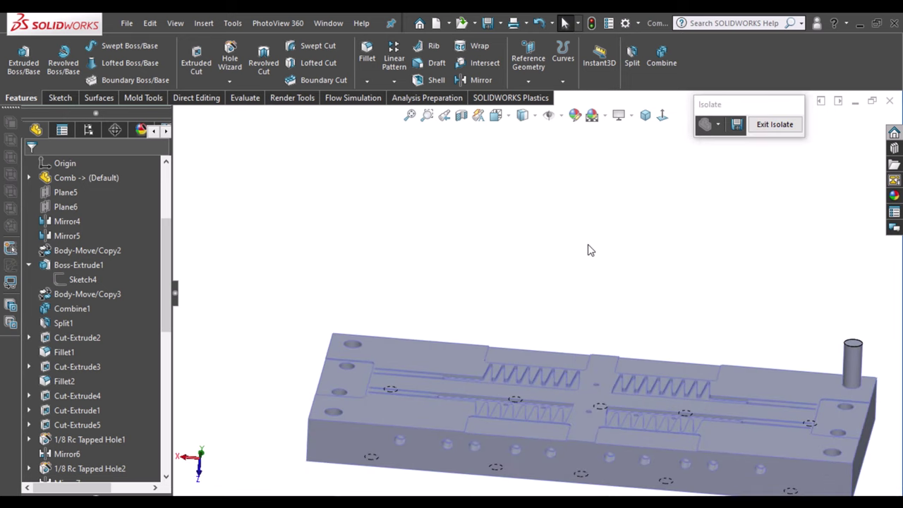
scroll(680, 357, "up", 3)
scroll(642, 278, "down", 3)
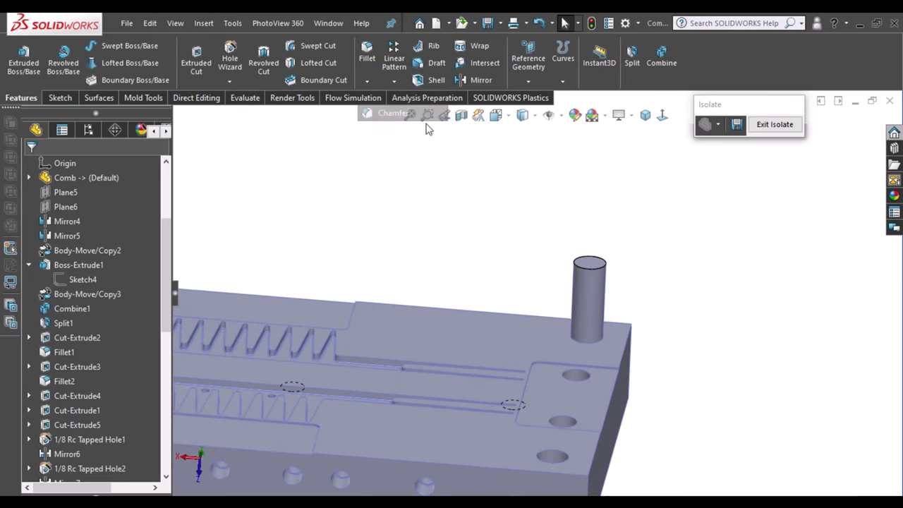
right_click_drag(632, 172, 635, 214)
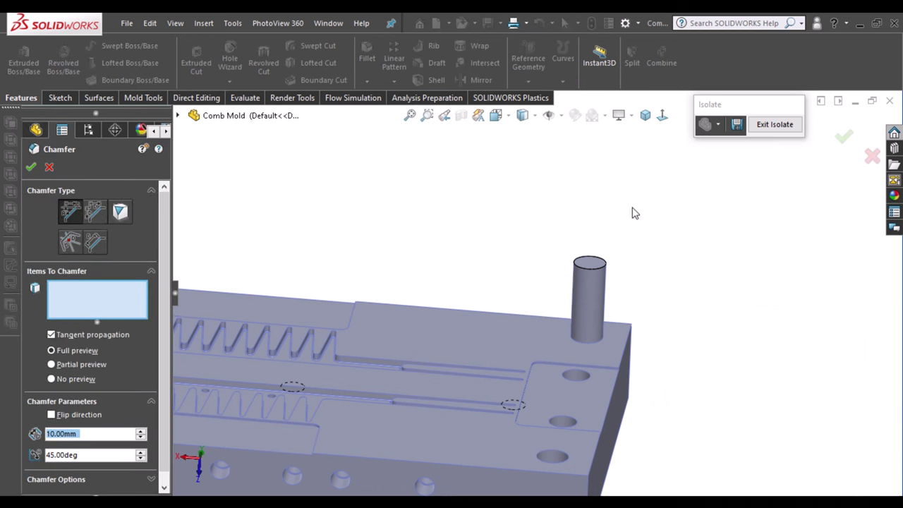
left_click(600, 275)
left_click_drag(77, 455, 34, 457)
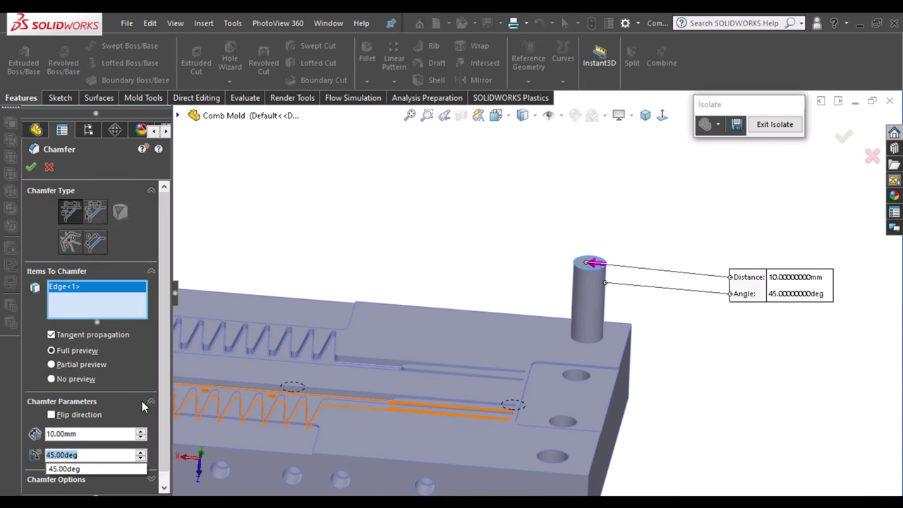
type("15")
key("Return")
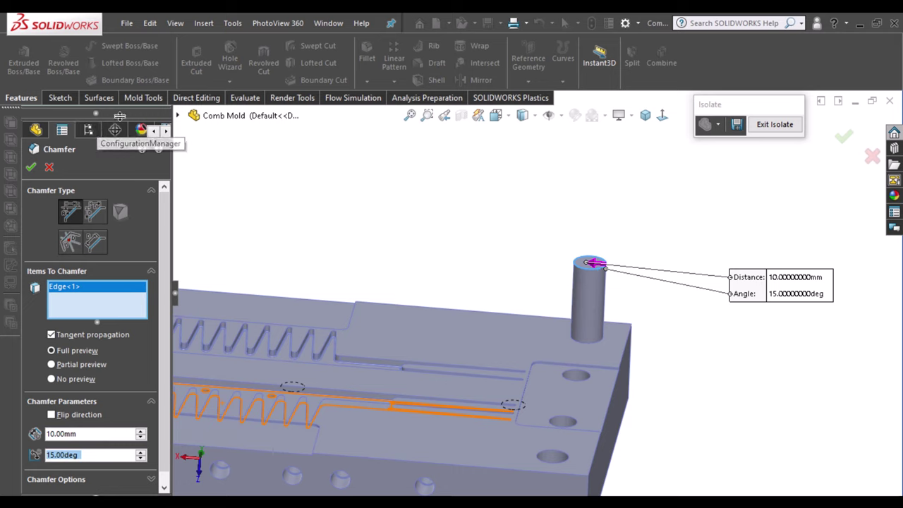
left_click(51, 415)
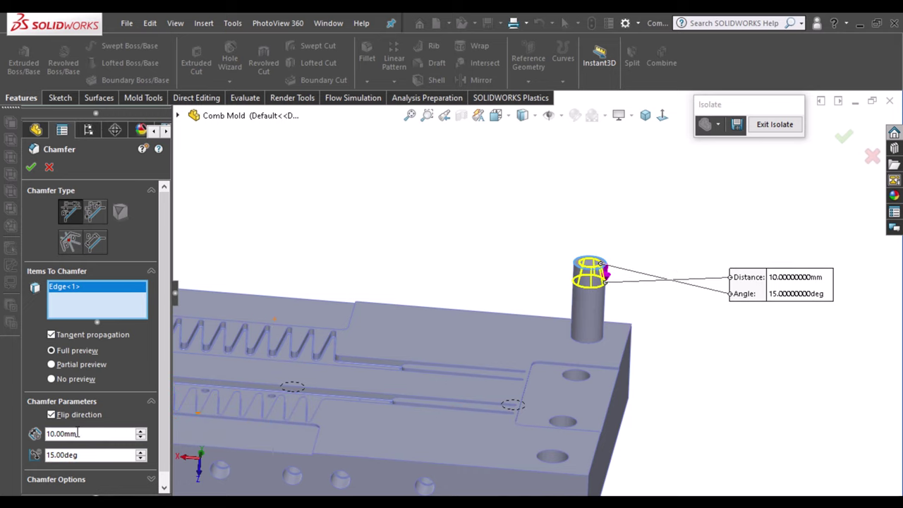
left_click_drag(77, 433, 28, 434)
type("7")
key("Return")
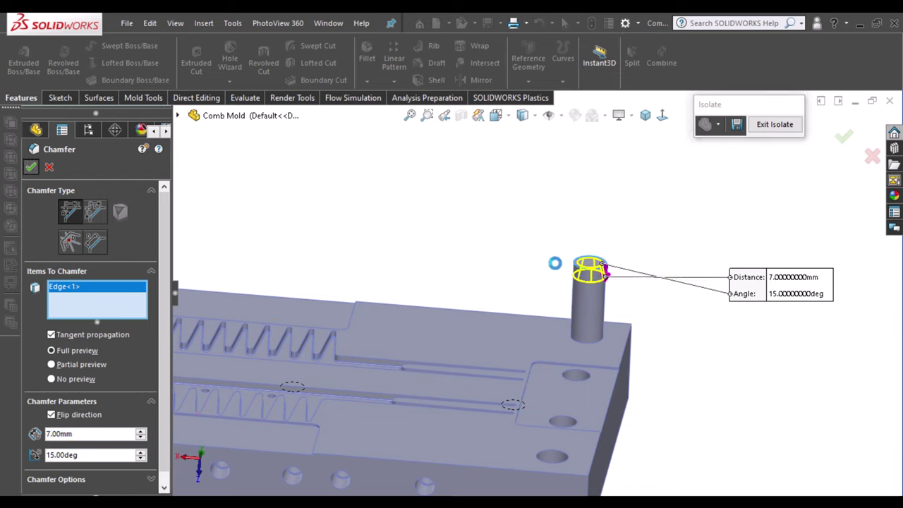
key("Return")
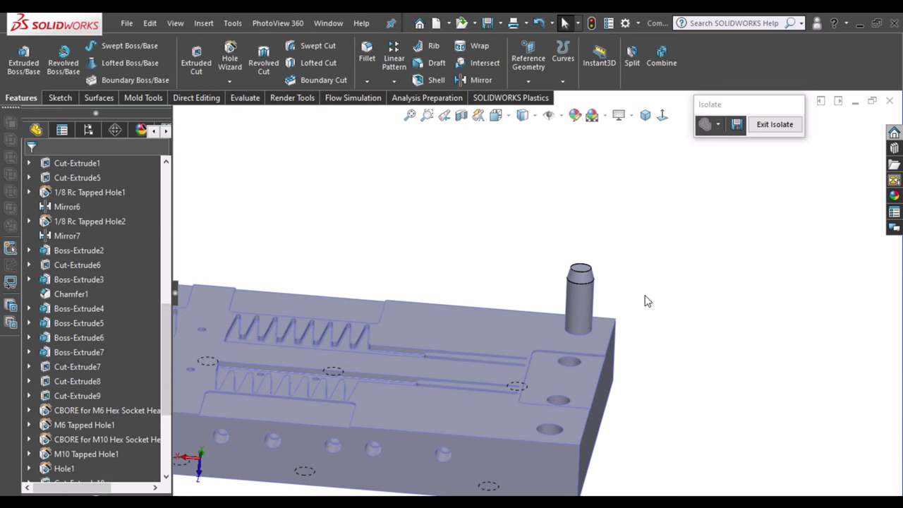
mouse_move(623, 316)
middle_mouse_down()
mouse_move(734, 356)
mouse_move(519, 355)
middle_mouse_up()
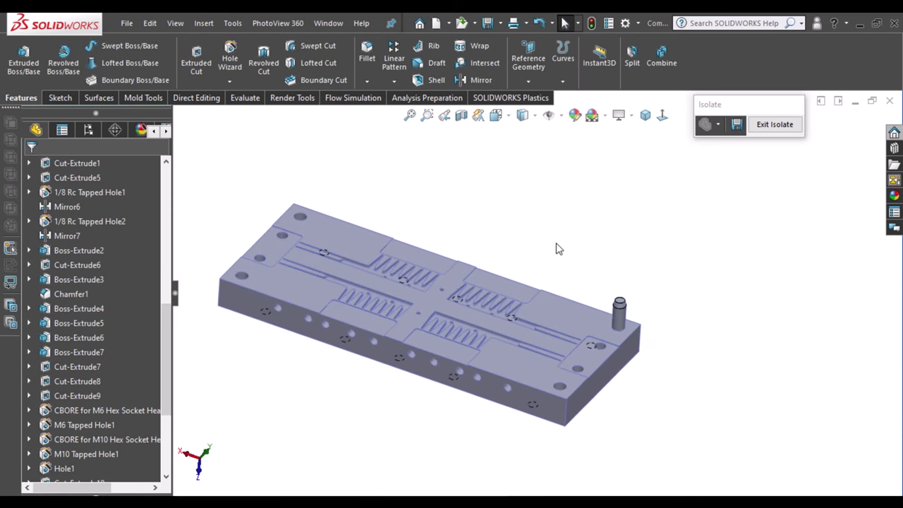
Start a new sketch on the mold plate's top face
scroll(486, 309, "down", 3)
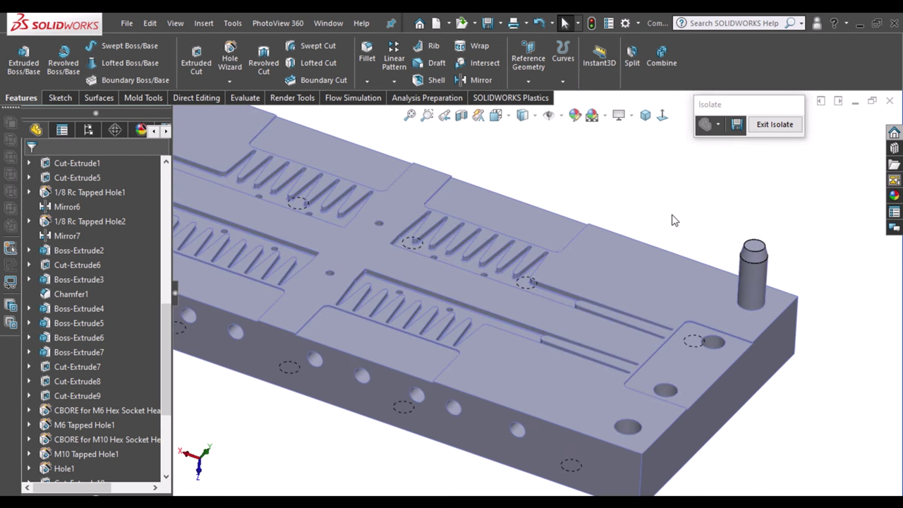
mouse_move(399, 317)
middle_mouse_down()
mouse_move(424, 428)
mouse_move(403, 431)
mouse_move(399, 398)
middle_mouse_up()
scroll(544, 252, "down", 2)
scroll(541, 250, "down", 2)
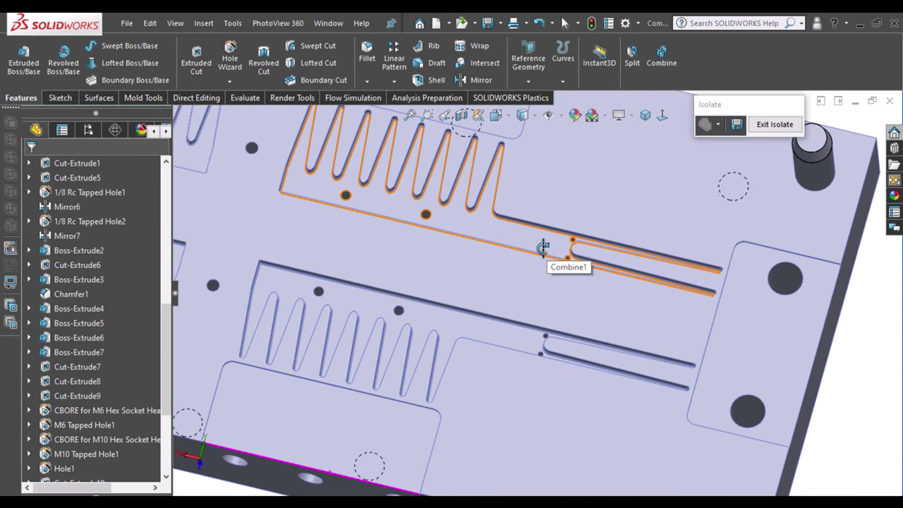
scroll(537, 238, "down", 2)
left_click(537, 239)
left_click(585, 202)
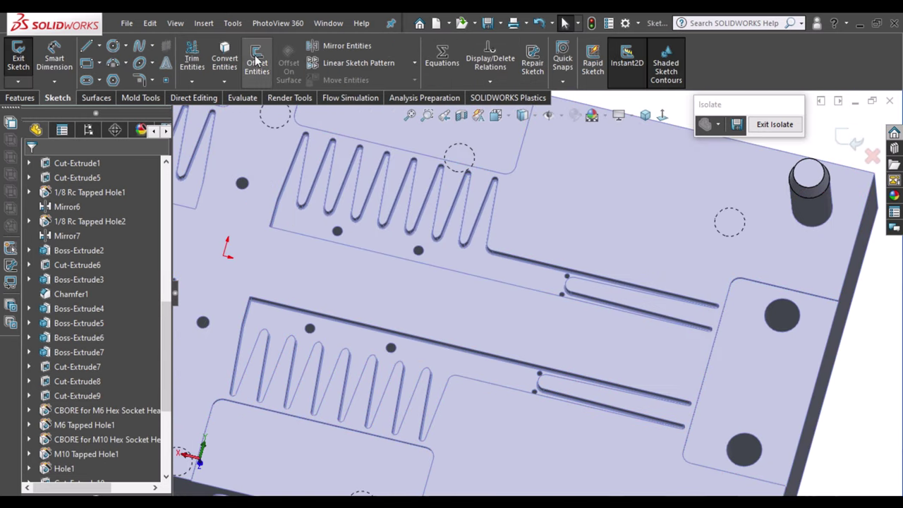
Convert the small hole, the comb slot chain and both slot-end holes into sketch edges
left_click(225, 60)
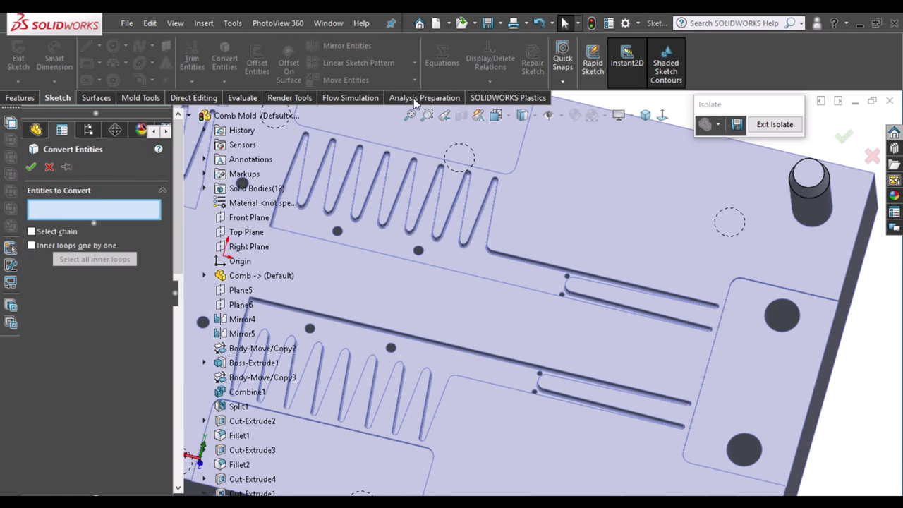
left_click(337, 231)
left_click(417, 251)
scroll(564, 282, "down", 3)
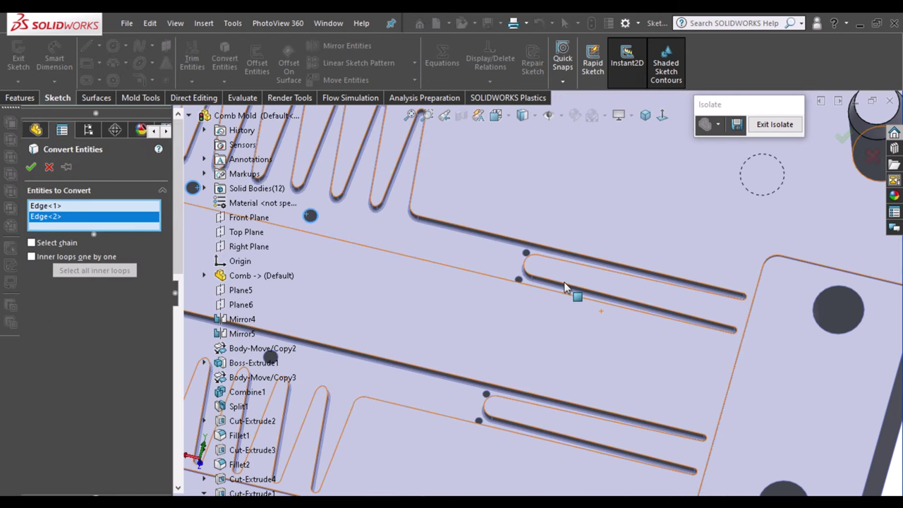
scroll(477, 243, "down", 3)
scroll(476, 245, "down", 1)
left_click(386, 200)
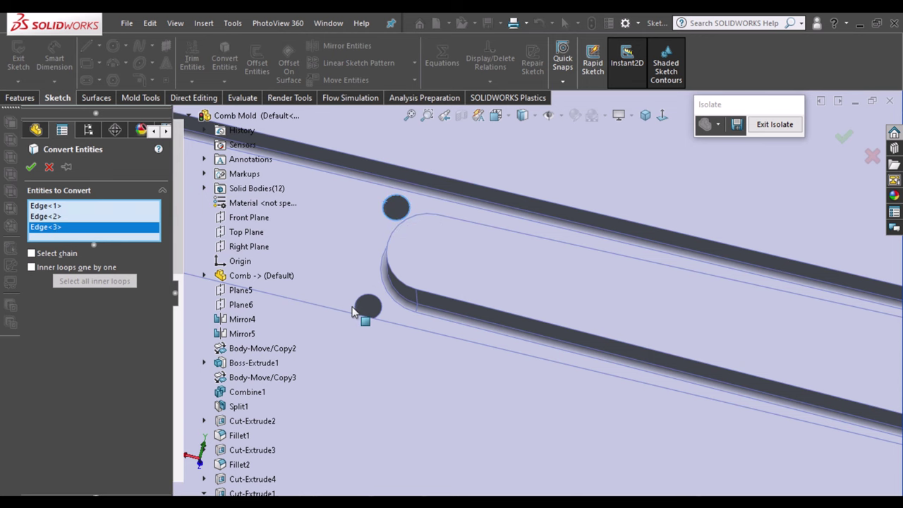
left_click(355, 303)
Add the plate face outline to the converted edges, accept, and view the sketch face-on
scroll(330, 225, "up", 2)
scroll(336, 223, "up", 2)
scroll(337, 222, "up", 2)
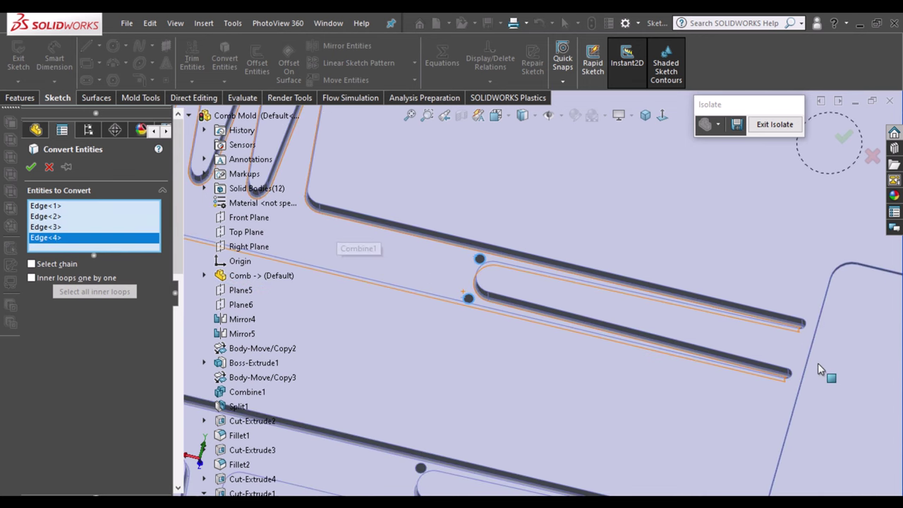
scroll(760, 325, "up", 2)
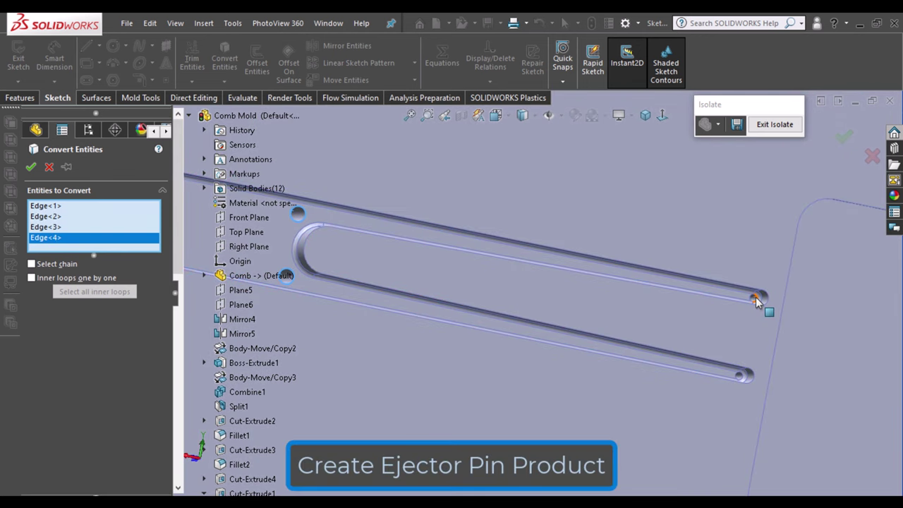
scroll(756, 302, "down", 3)
scroll(730, 305, "down", 2)
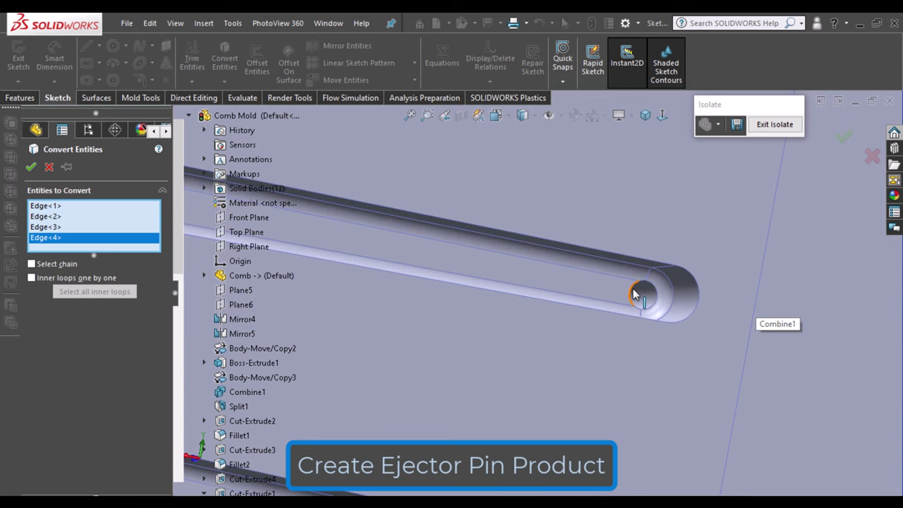
left_click(644, 296)
left_click(378, 278)
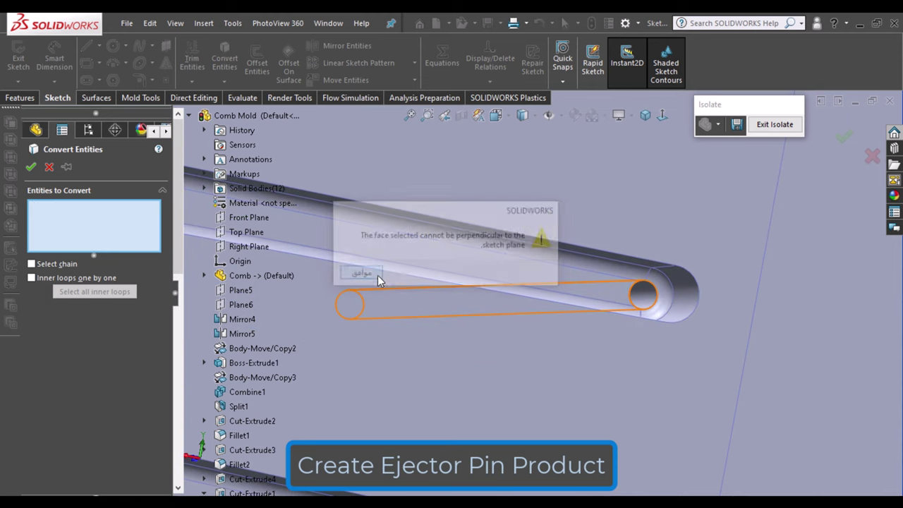
left_click(711, 272)
scroll(711, 273, "up", 3)
scroll(713, 273, "up", 2)
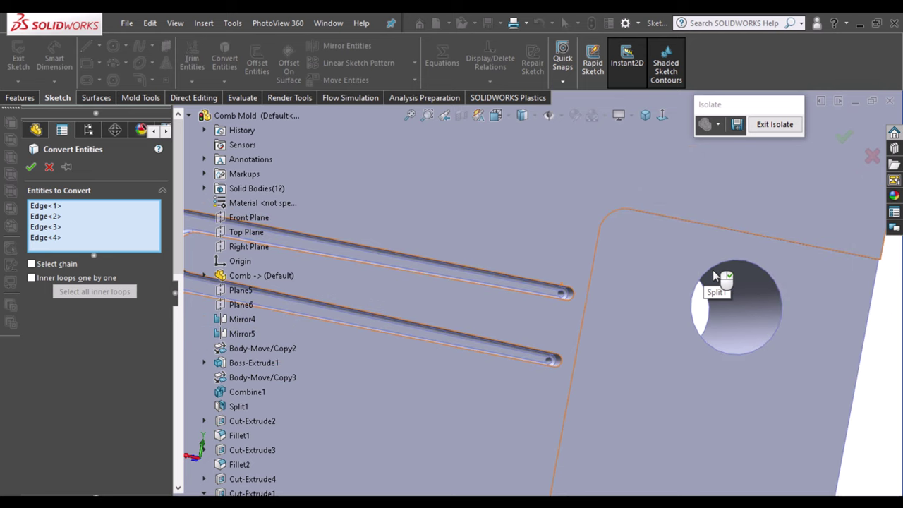
scroll(713, 269, "up", 2)
left_click(31, 166)
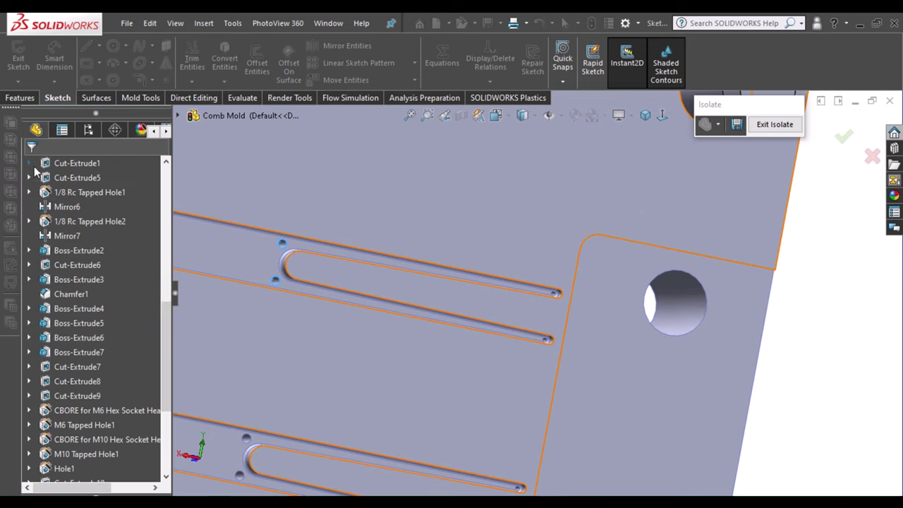
key("ctrl+8")
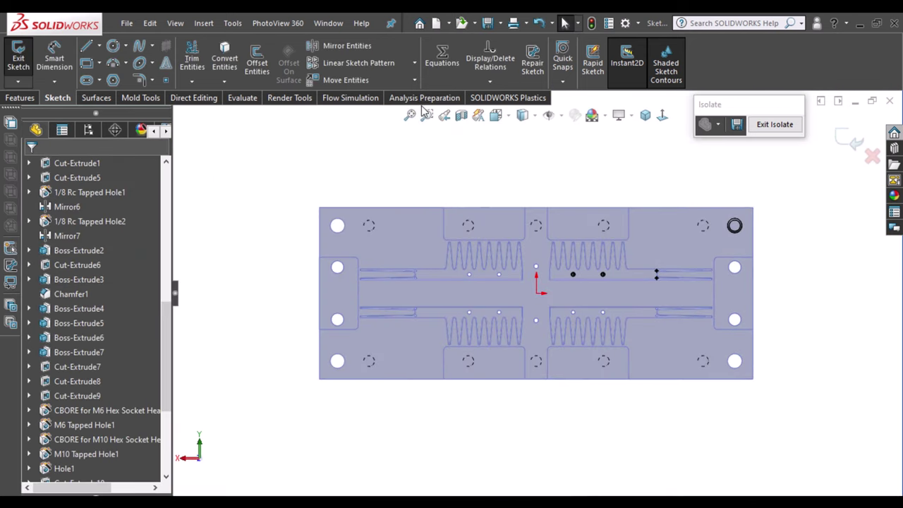
Zoom in on the slot ends and draw circles centred on the upper and lower slot ends
left_click(426, 114)
left_click_drag(721, 285, 722, 283)
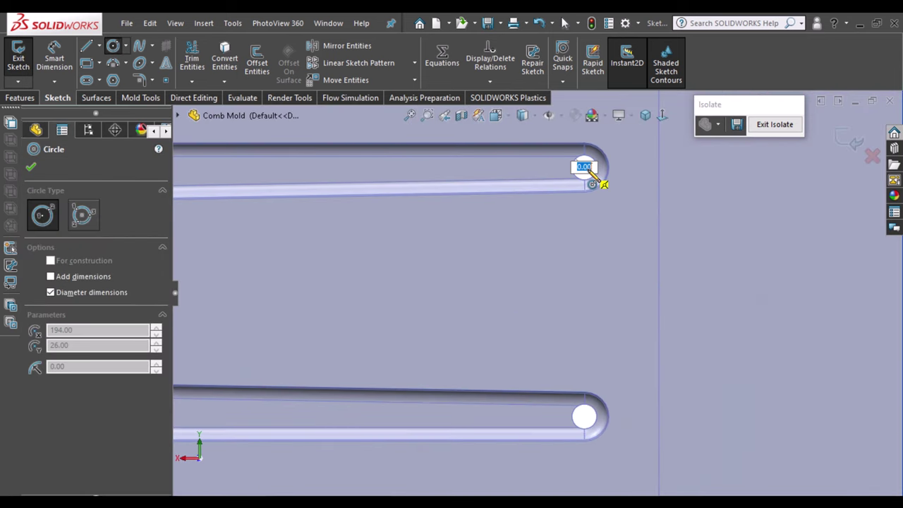
left_click(585, 168)
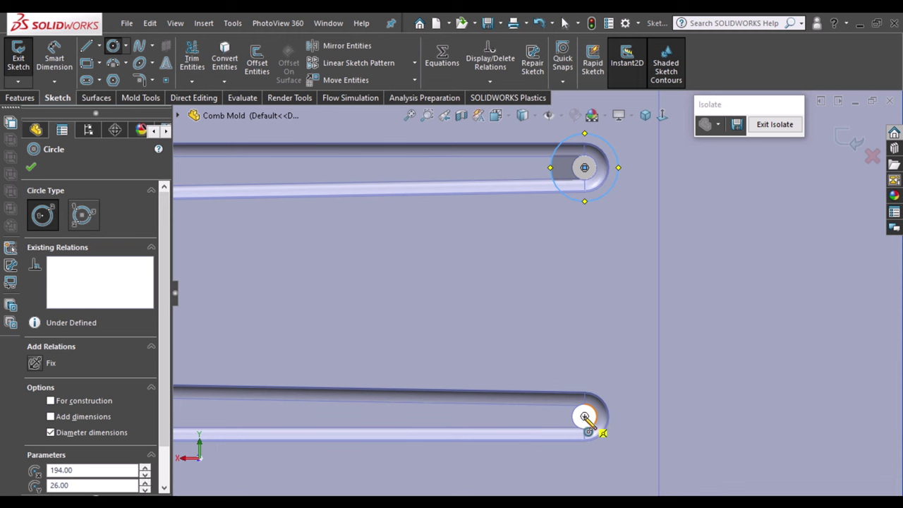
left_click(585, 417)
left_click(628, 427)
key("Escape")
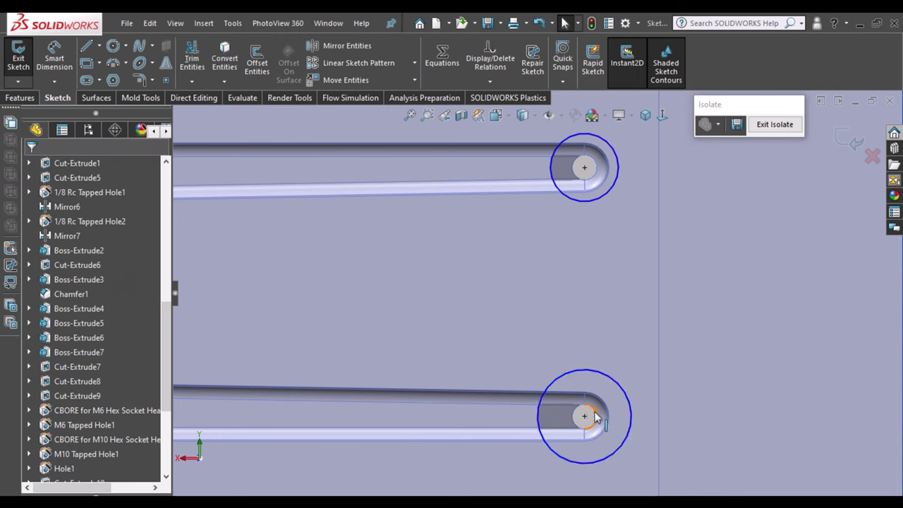
Make the lower and upper circles each equal to their slot's end arc
left_click(595, 417)
left_click(628, 401, "ctrl")
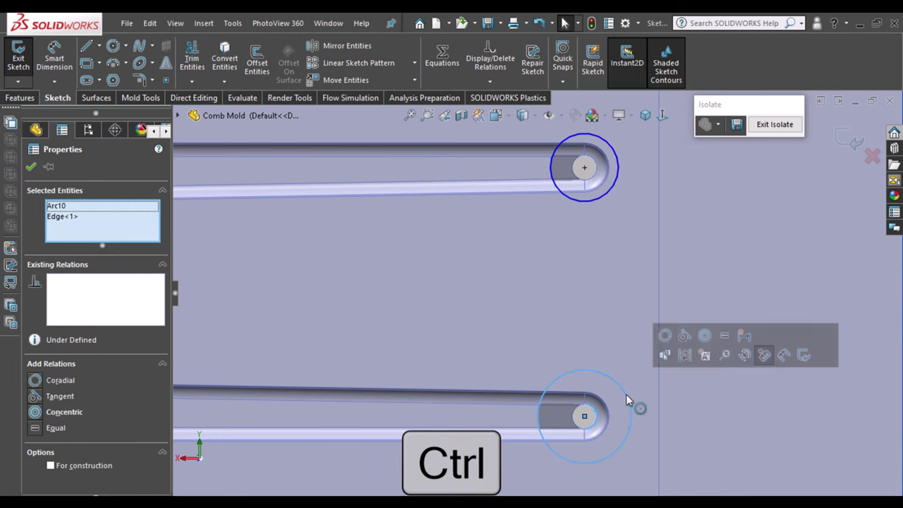
left_click(762, 355)
key("Escape")
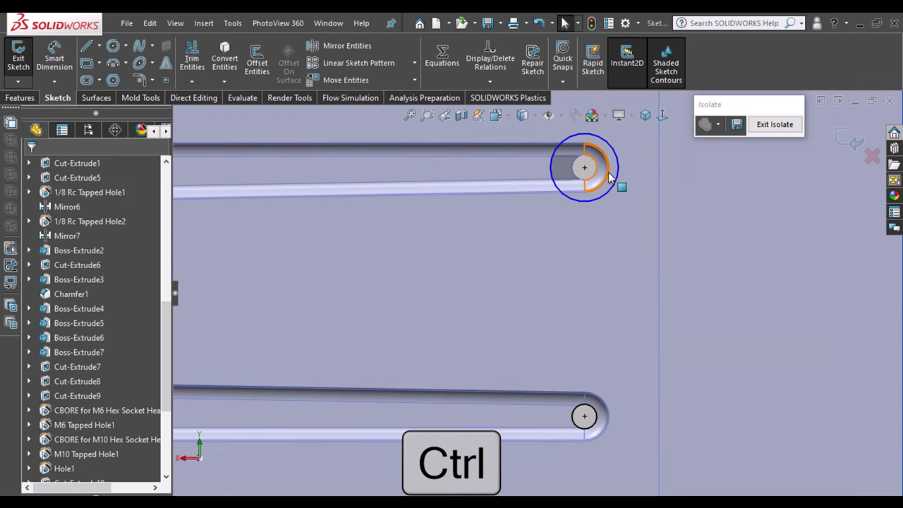
left_click(616, 173)
left_click(608, 175, "ctrl")
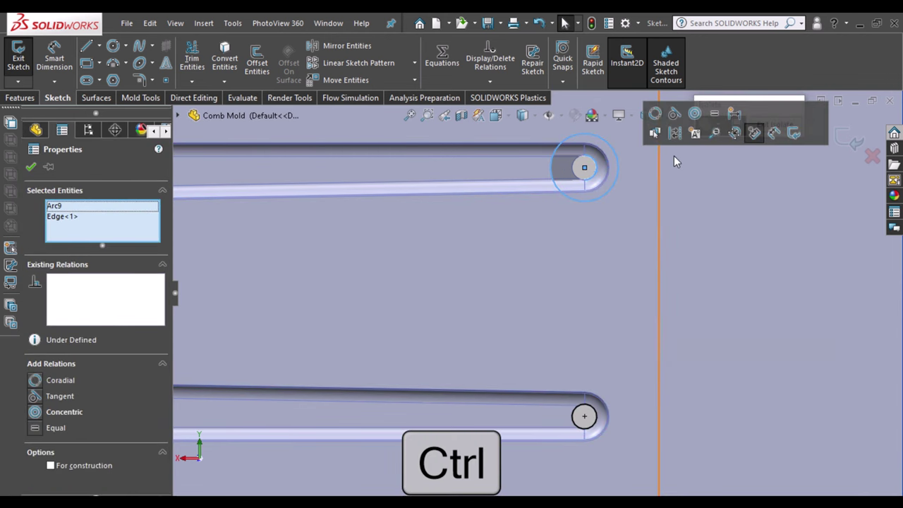
left_click(715, 113)
Hide the M8 Tapped Hole1 body in Solid Bodies and inspect the mold plates
key("z")
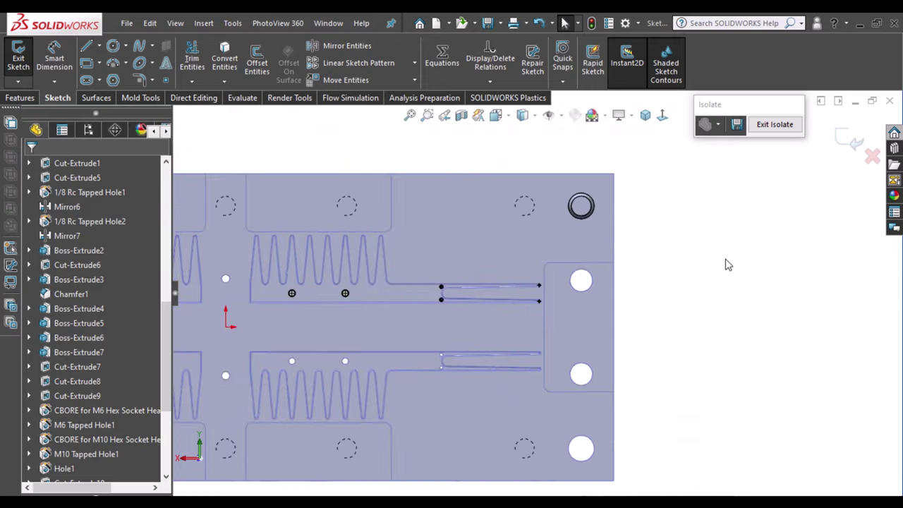
mouse_move(433, 332)
middle_mouse_down()
mouse_move(413, 300)
mouse_move(395, 198)
middle_mouse_up()
scroll(78, 282, "up", 10)
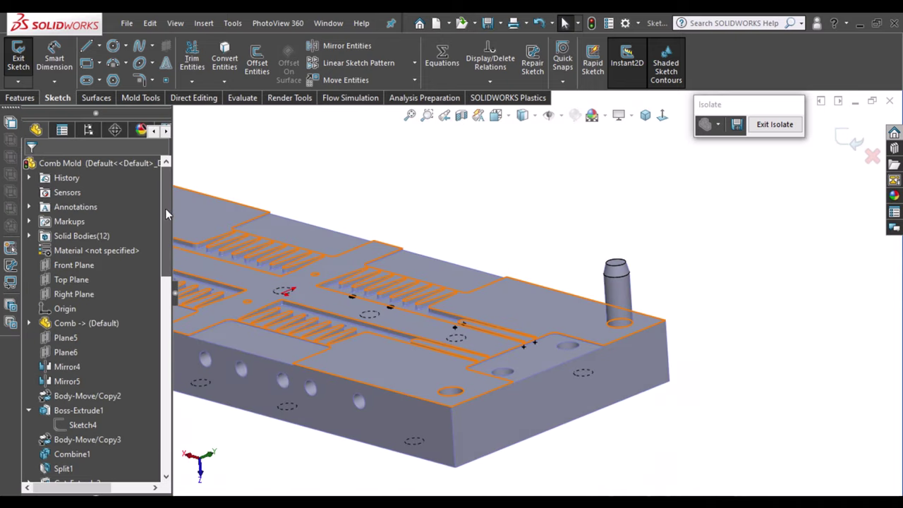
left_click(29, 236)
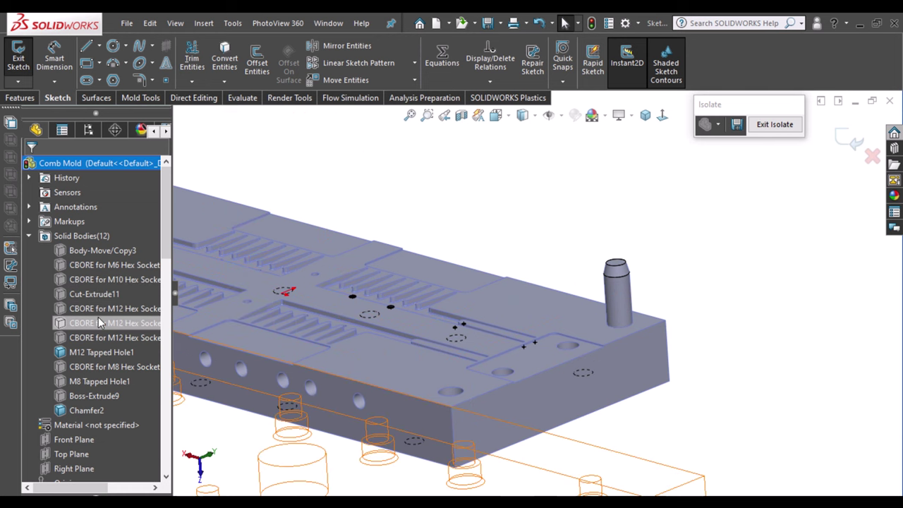
left_click(101, 376)
left_click(113, 360)
mouse_move(534, 254)
middle_mouse_down()
mouse_move(454, 335)
mouse_move(533, 400)
middle_mouse_up()
left_click(447, 316)
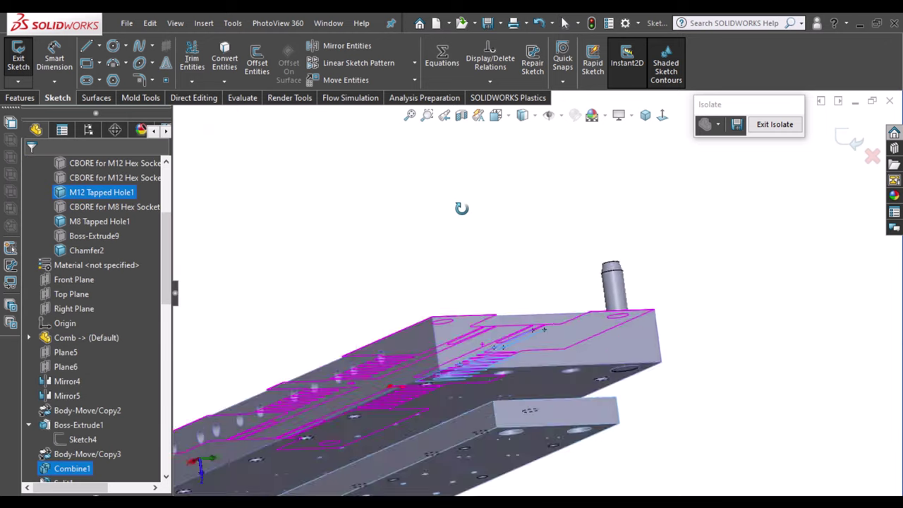
left_click(533, 400)
mouse_move(532, 200)
middle_mouse_down()
mouse_move(596, 351)
mouse_move(457, 144)
middle_mouse_up()
left_click(597, 351)
Extrude the pin circles 81.5 mm as separate bodies with Merge result unchecked
left_click(20, 98)
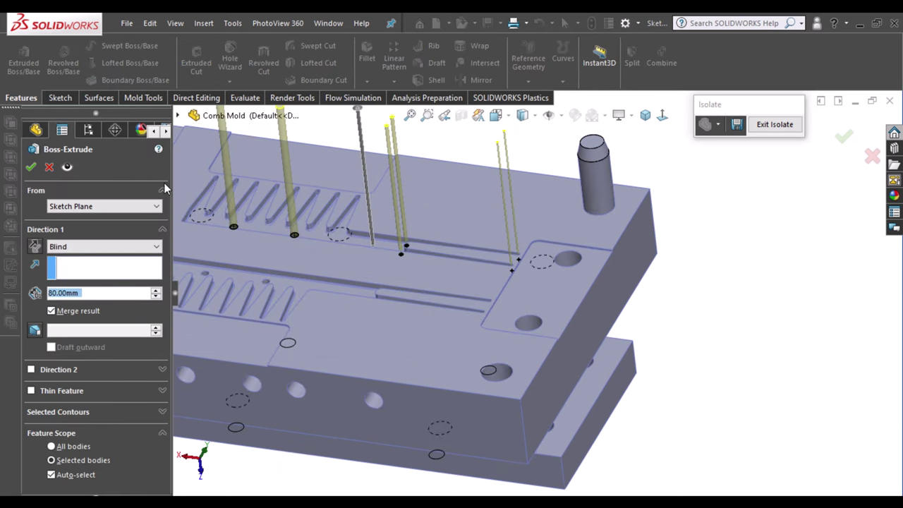
type("81.5")
key("Return")
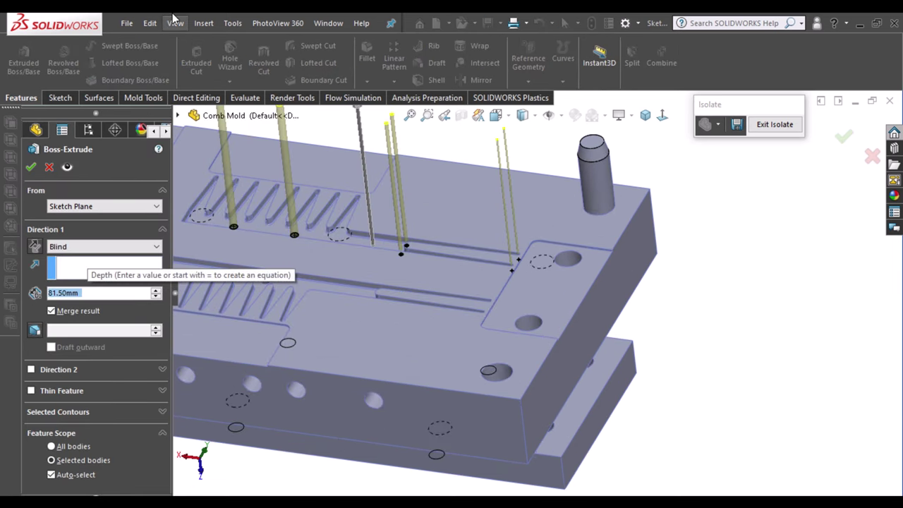
left_click(51, 311)
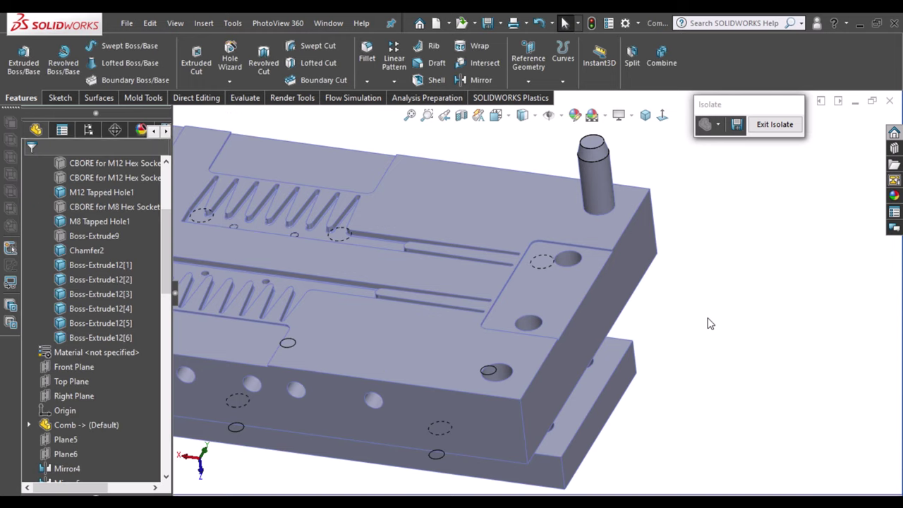
Open a sketch on the Split1 top face, undoing the accidental edge conversion
mouse_move(708, 319)
middle_mouse_down()
mouse_move(641, 307)
mouse_move(704, 355)
middle_mouse_up()
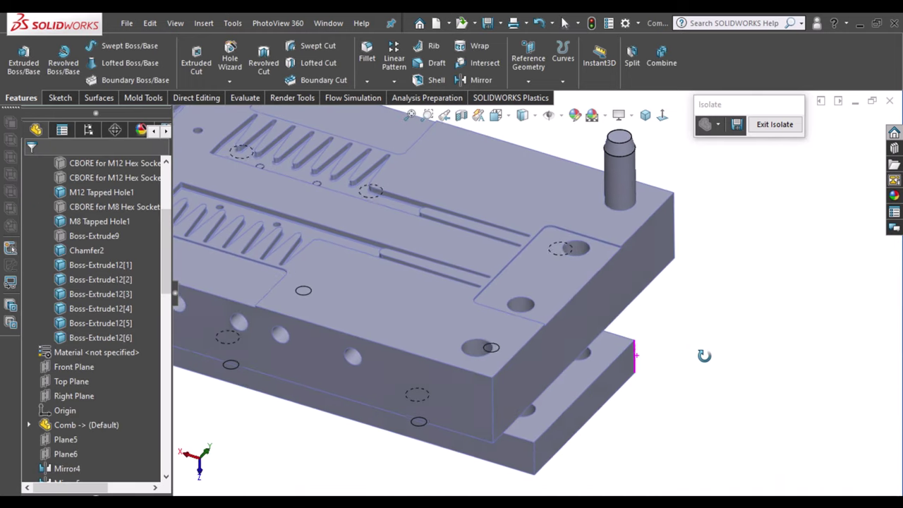
scroll(307, 211, "down", 3)
left_click(307, 211)
left_click(356, 167)
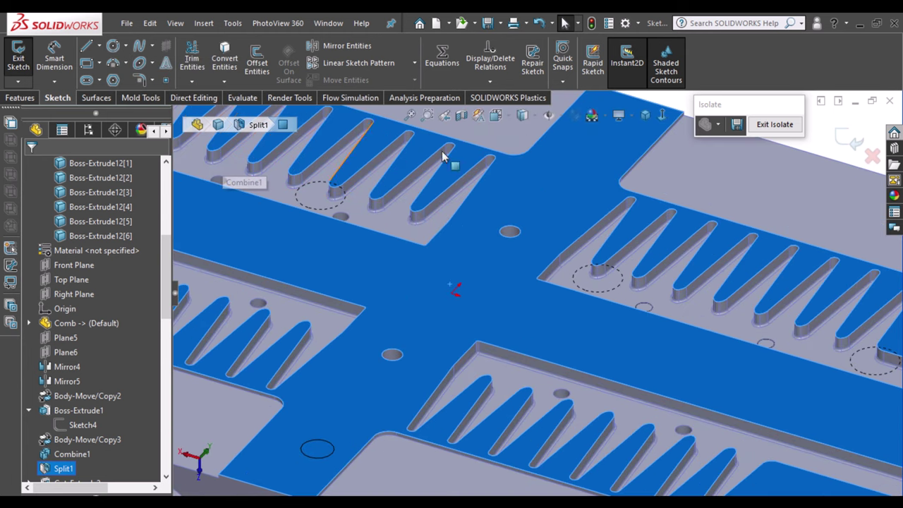
left_click(225, 58)
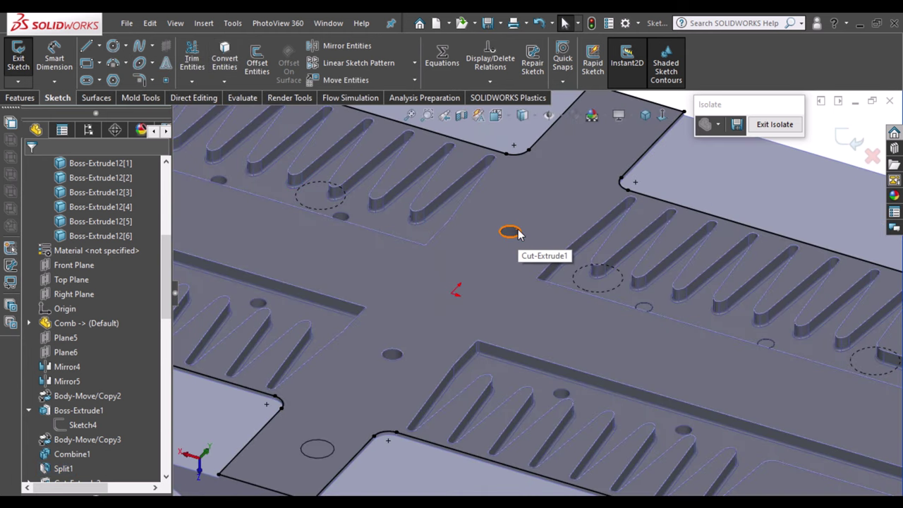
key("ctrl+z")
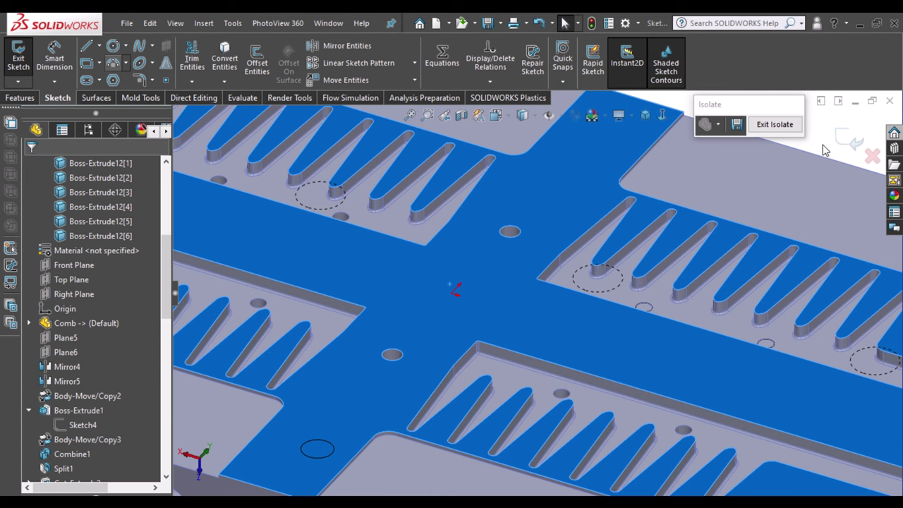
left_click(516, 233)
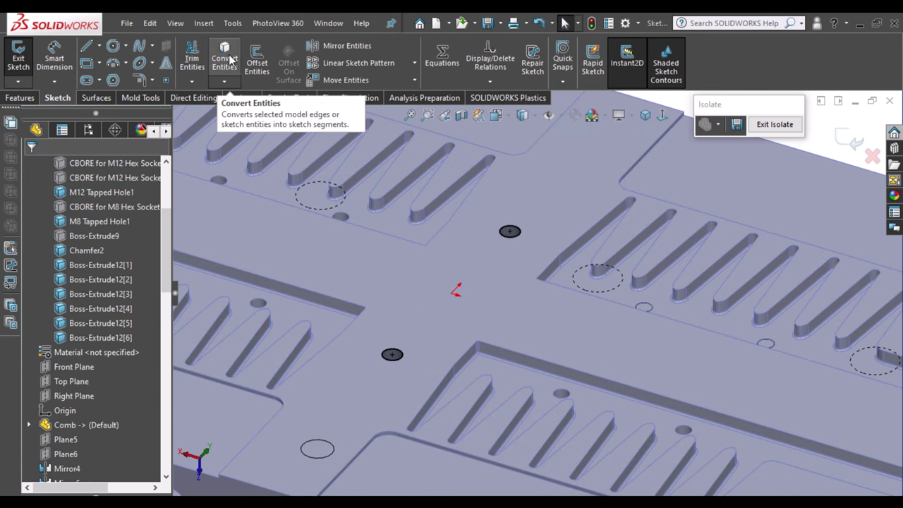
scroll(530, 296, "up", 5)
mouse_move(530, 297)
middle_mouse_down()
mouse_move(512, 232)
mouse_move(489, 261)
middle_mouse_up()
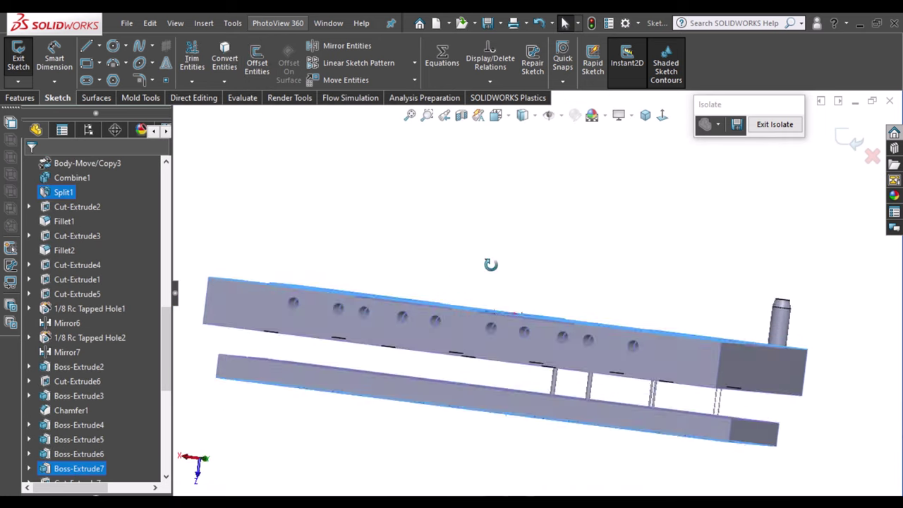
Extrude the two centre pin circles 85 mm as unmerged separate bodies
left_click(19, 60)
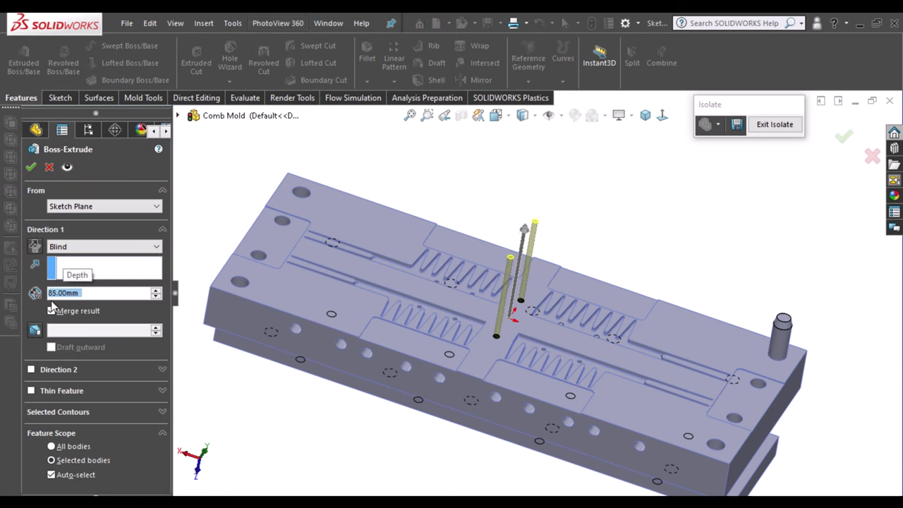
left_click(52, 311)
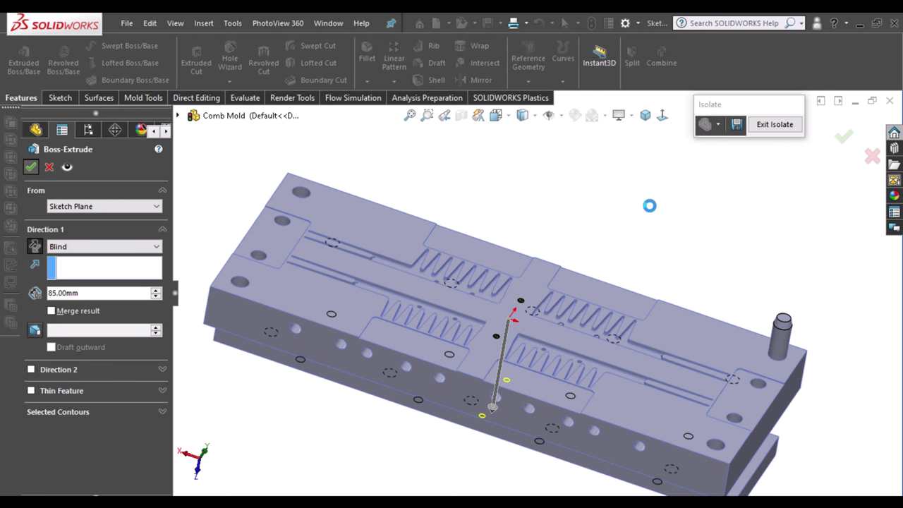
scroll(724, 377, "down", 3)
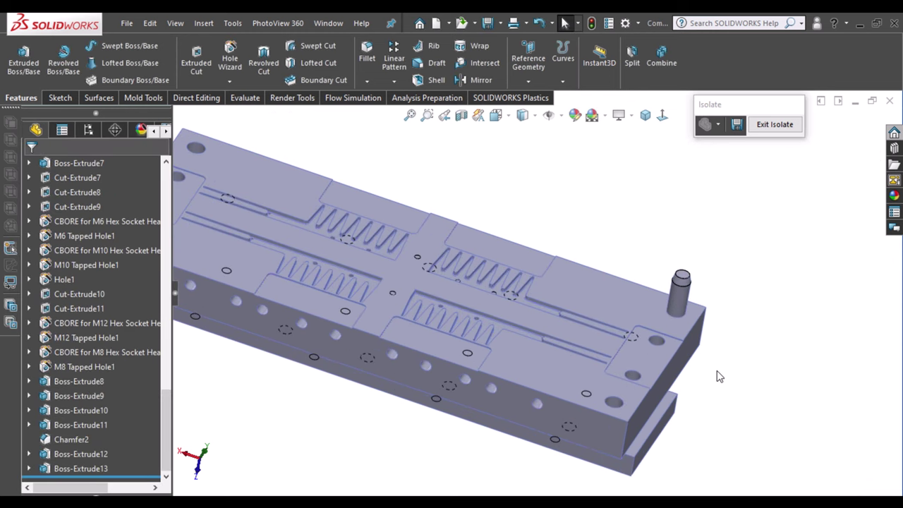
Edit Boss-Extrude13 to add a 3 mm blind Direction 2 to the runner lock pins
scroll(540, 205, "down", 3)
left_click(82, 469)
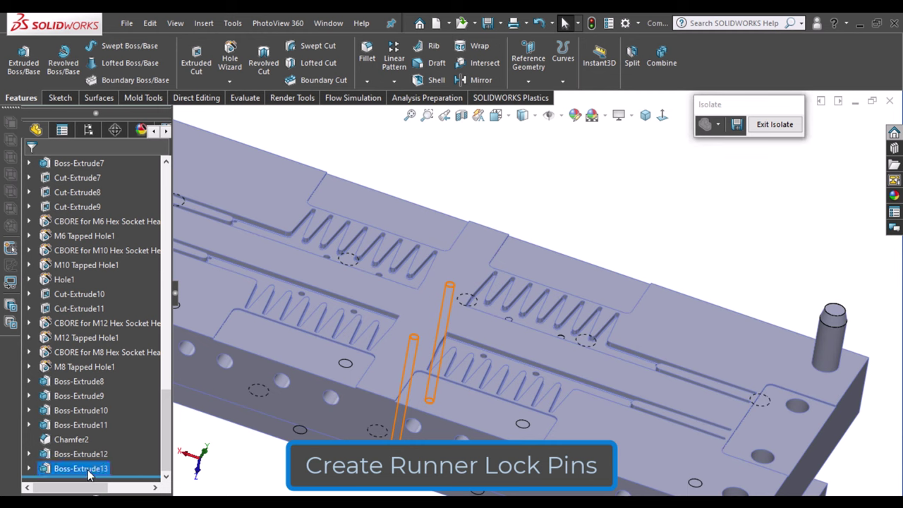
left_click(100, 452)
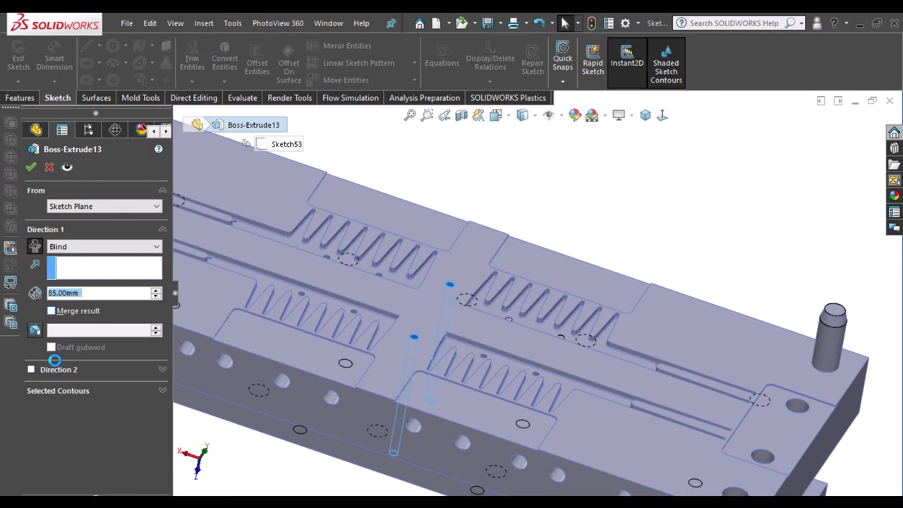
left_click(31, 370)
type("4")
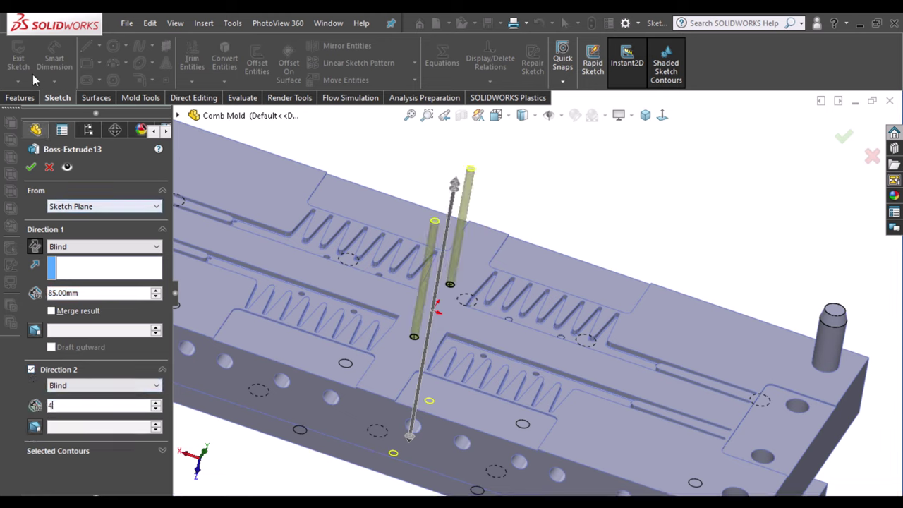
key("Return")
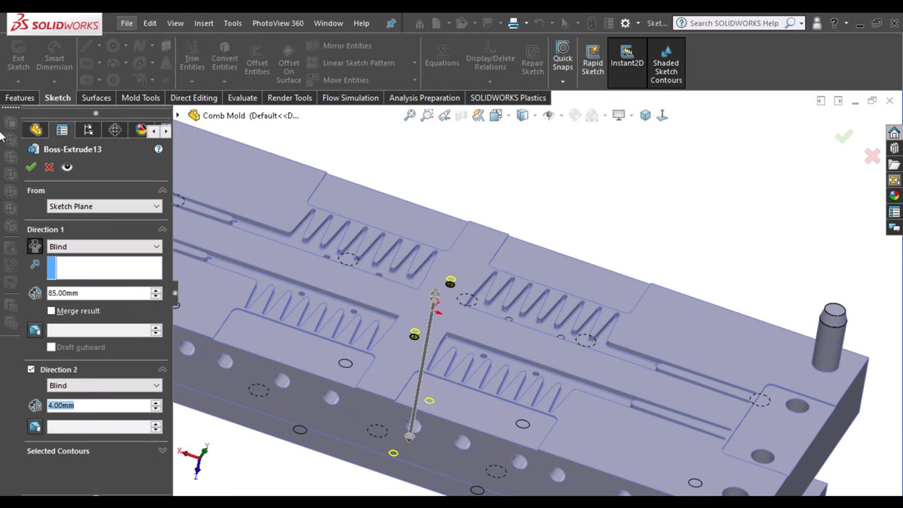
type("3")
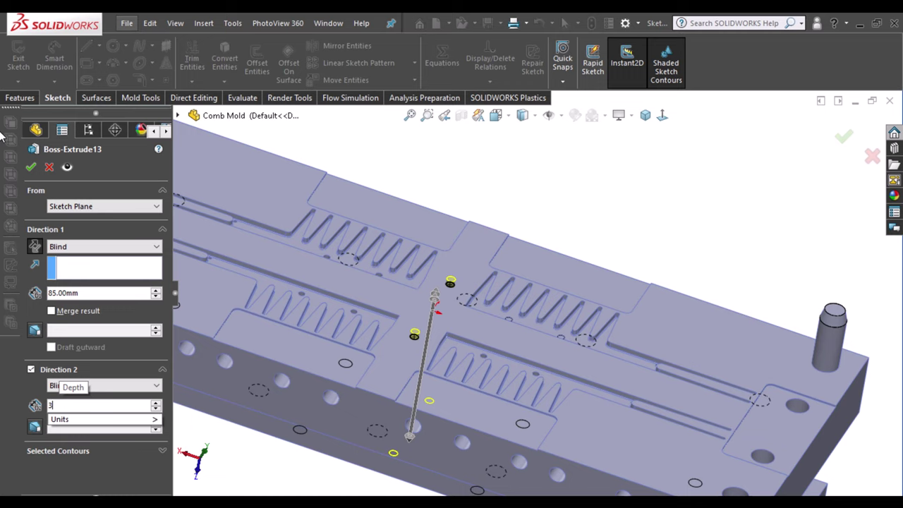
key("Return")
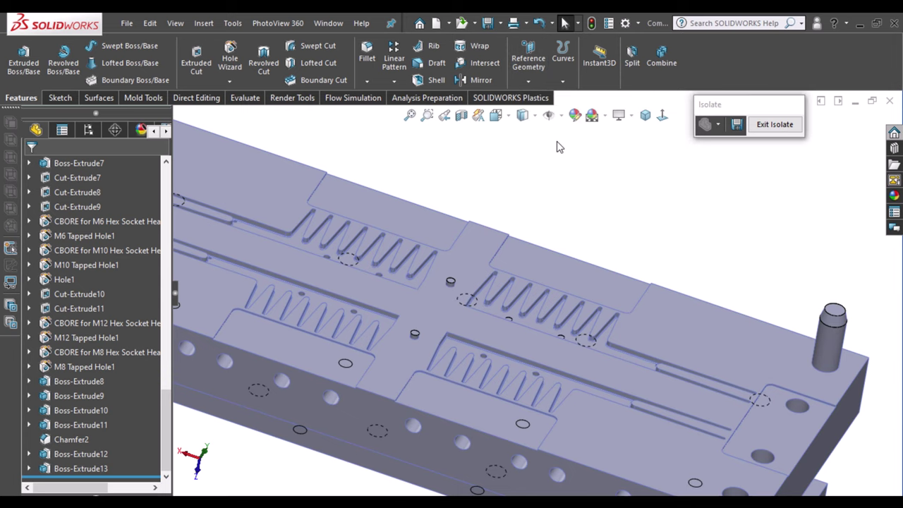
Orbit and zoom around the mold plates to inspect their sides and thickness
scroll(556, 177, "up", 4)
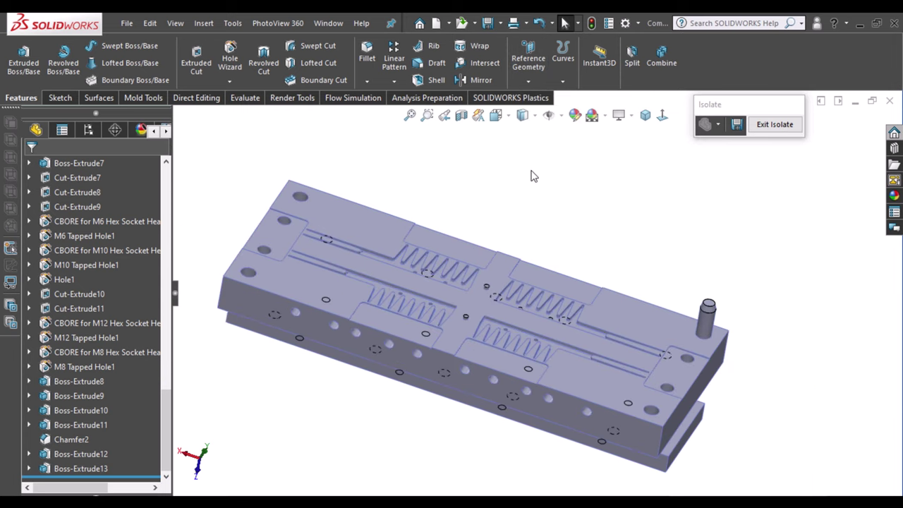
mouse_move(535, 175)
middle_mouse_down()
mouse_move(573, 315)
mouse_move(645, 320)
middle_mouse_up()
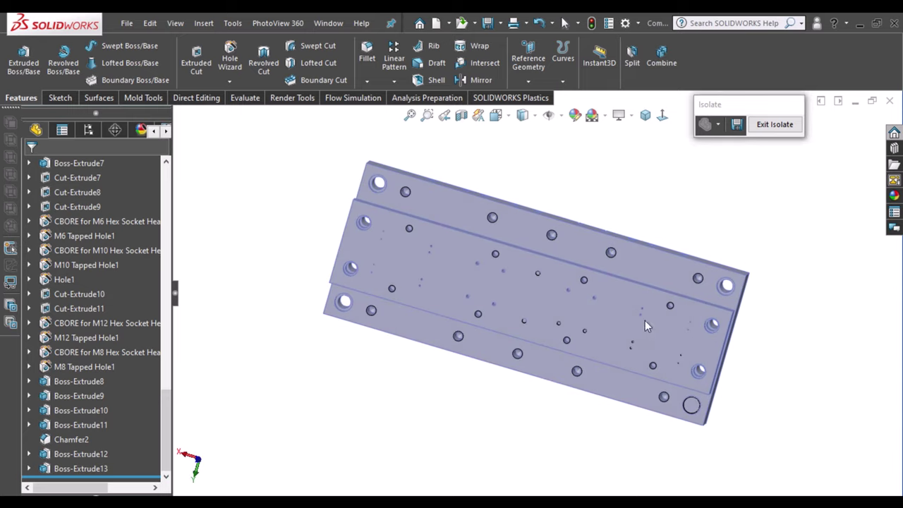
scroll(686, 362, "down", 3)
scroll(643, 271, "down", 3)
middle_click_drag(643, 270, 649, 182)
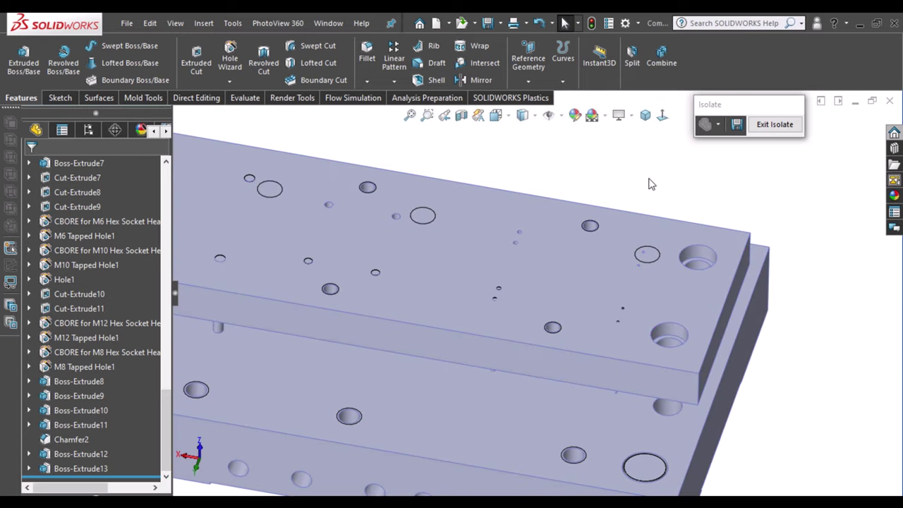
scroll(769, 306, "up", 2)
scroll(768, 303, "up", 3)
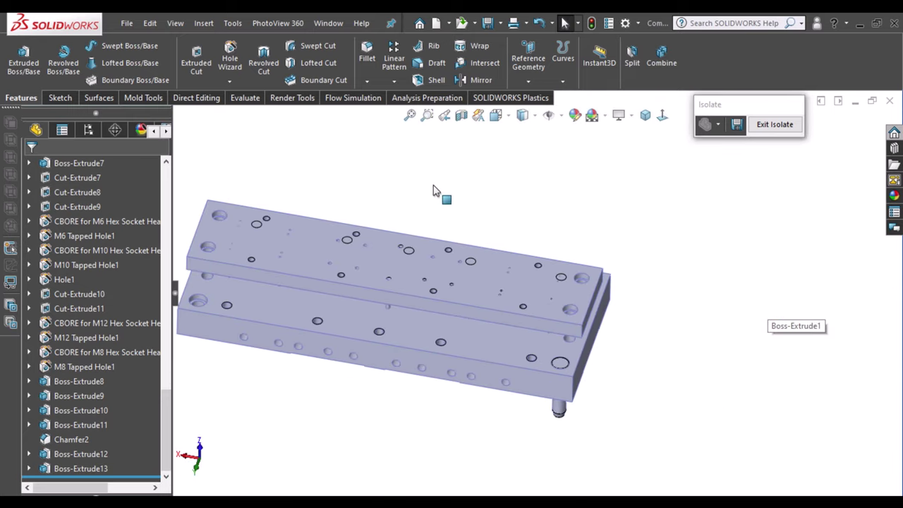
mouse_move(439, 192)
middle_mouse_down()
mouse_move(530, 223)
mouse_move(529, 326)
mouse_move(384, 143)
mouse_move(480, 215)
mouse_move(543, 242)
mouse_move(561, 225)
middle_mouse_up()
scroll(434, 302, "down", 3)
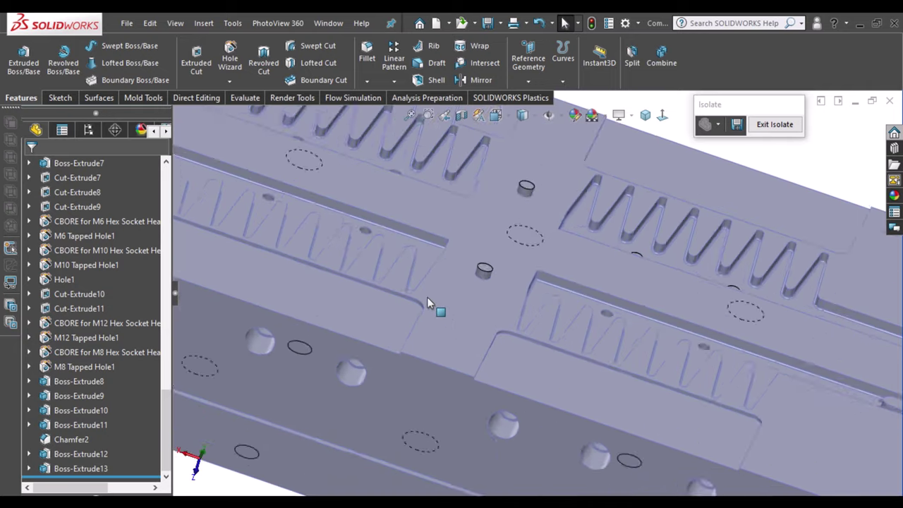
scroll(566, 224, "down", 2)
scroll(117, 342, "up", 10)
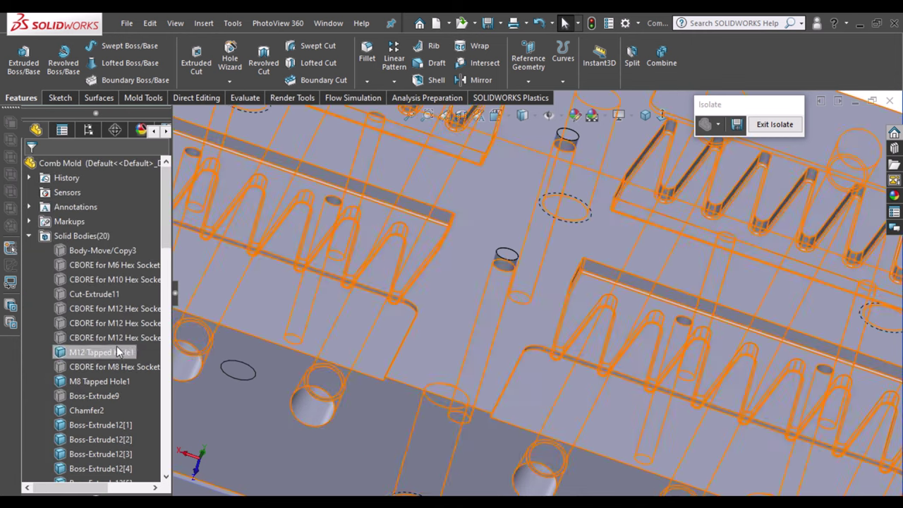
scroll(110, 340, "down", 5)
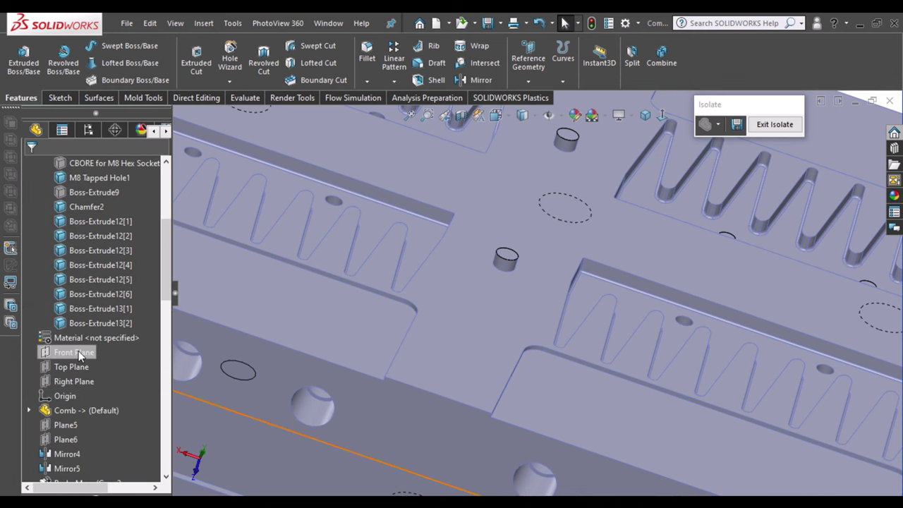
Identify the lower and upper plate faces, then choose Top Plane for the new sketch
left_click(359, 405)
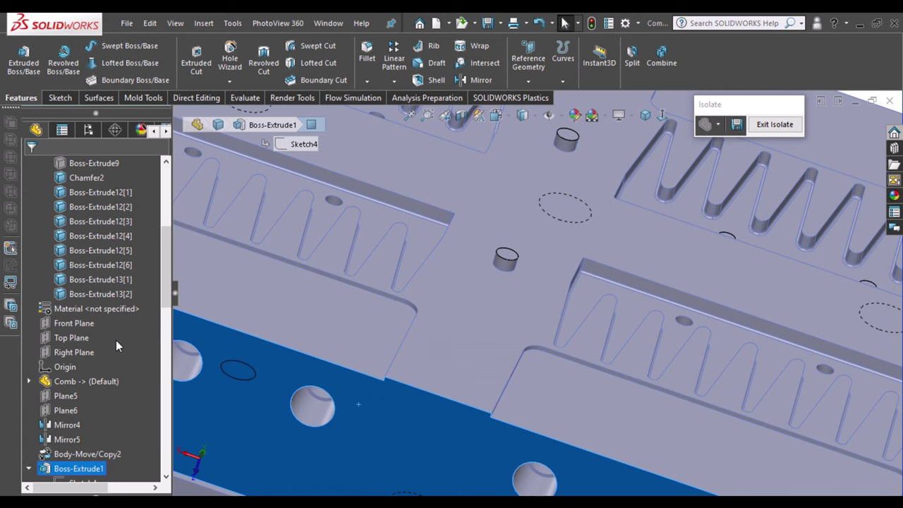
left_click(478, 307)
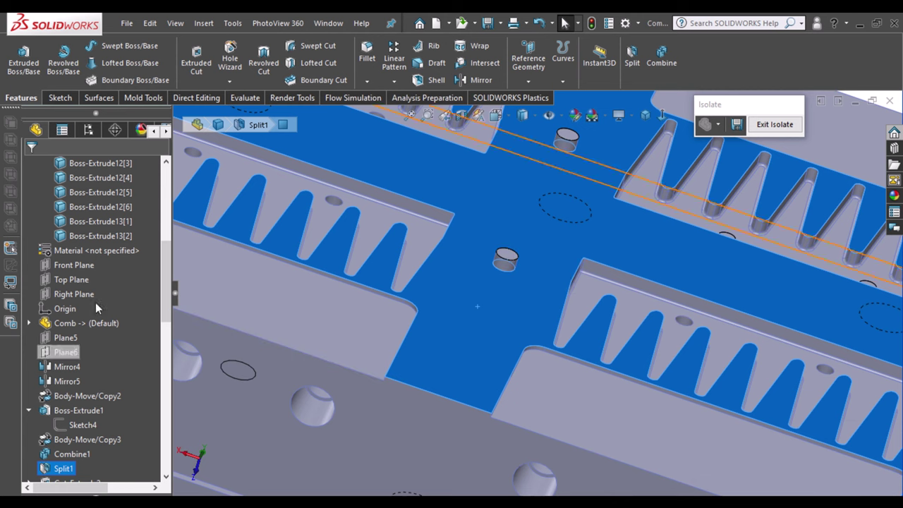
left_click(71, 266)
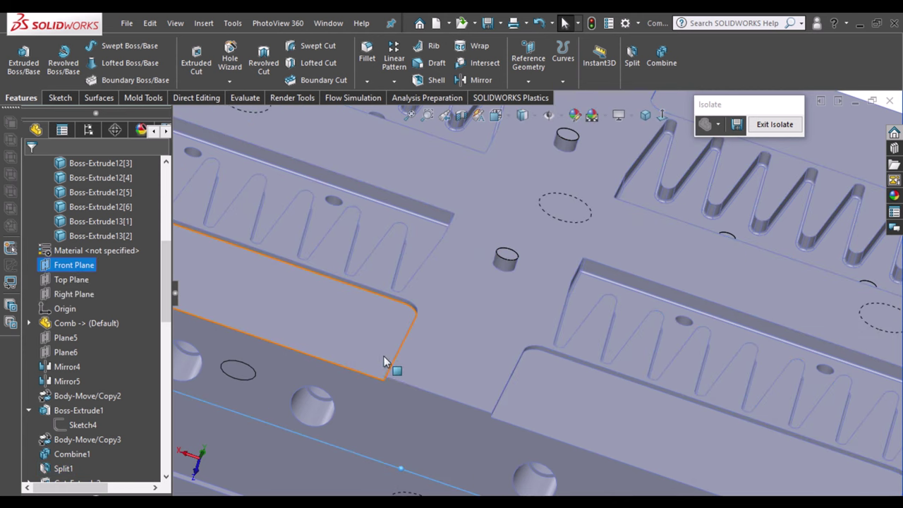
left_click(70, 279)
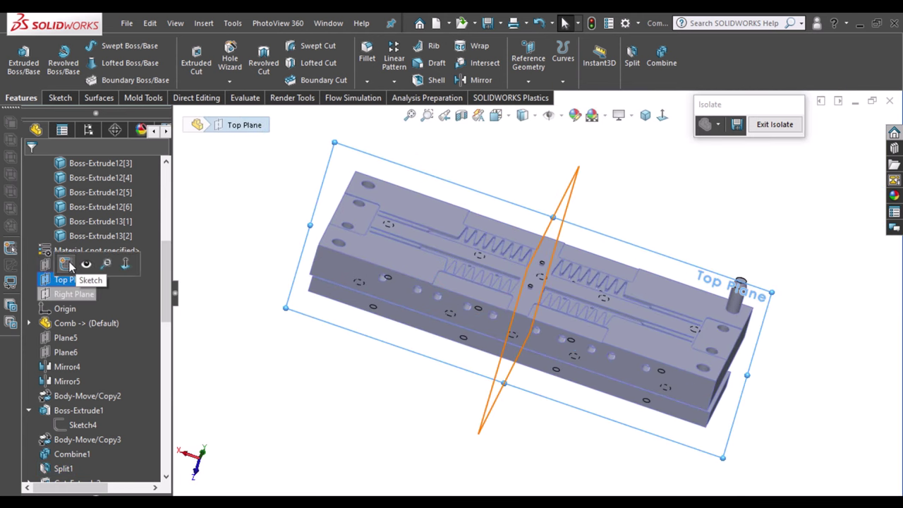
On the Top Plane, draw a closed four-sided profile with a slanted side over the pin
left_click(76, 239)
scroll(535, 256, "down", 3)
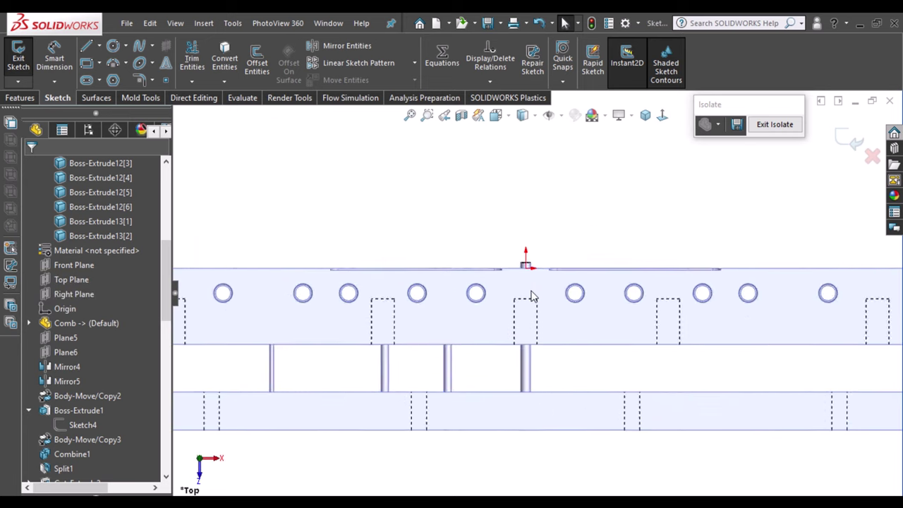
scroll(533, 296, "down", 3)
scroll(528, 254, "down", 3)
scroll(484, 247, "down", 3)
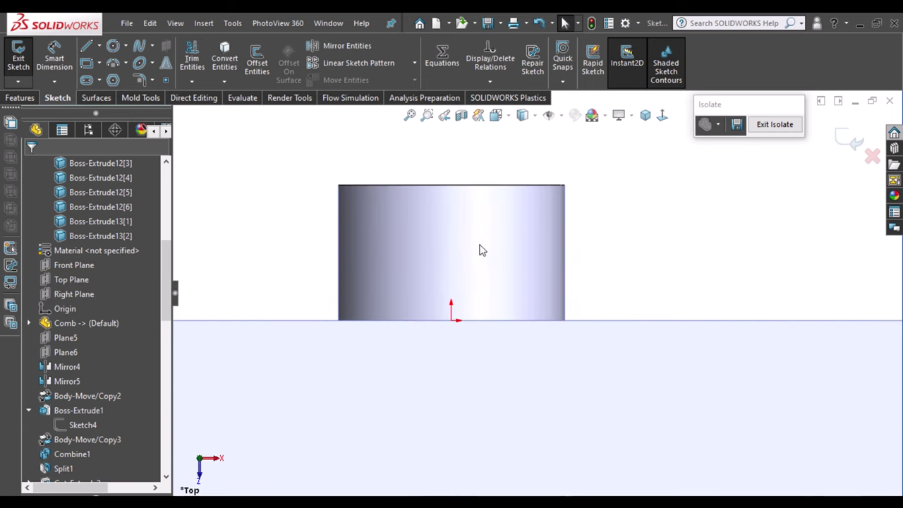
left_click(86, 47)
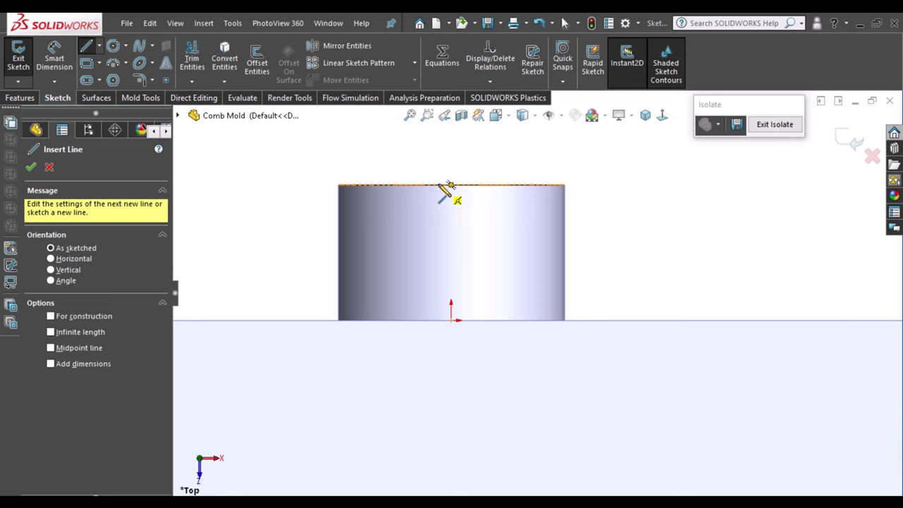
left_click(472, 185)
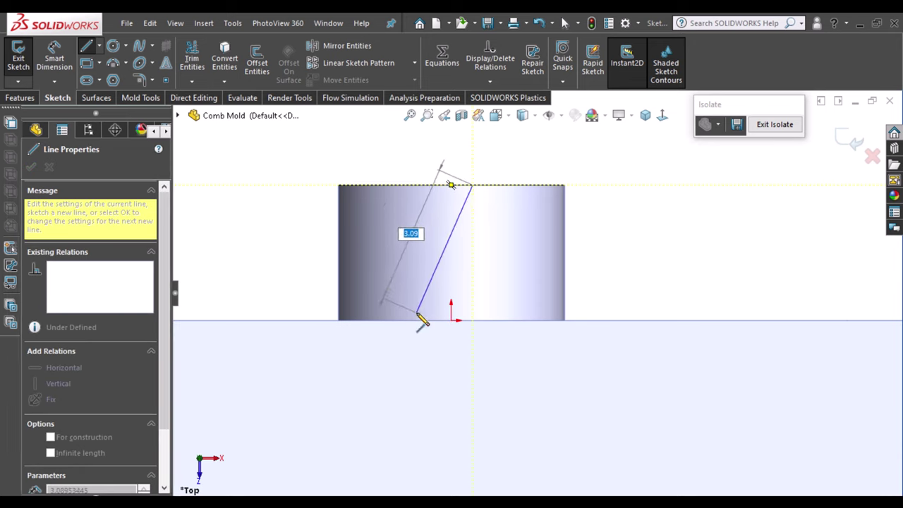
left_click(417, 312)
left_click(590, 312)
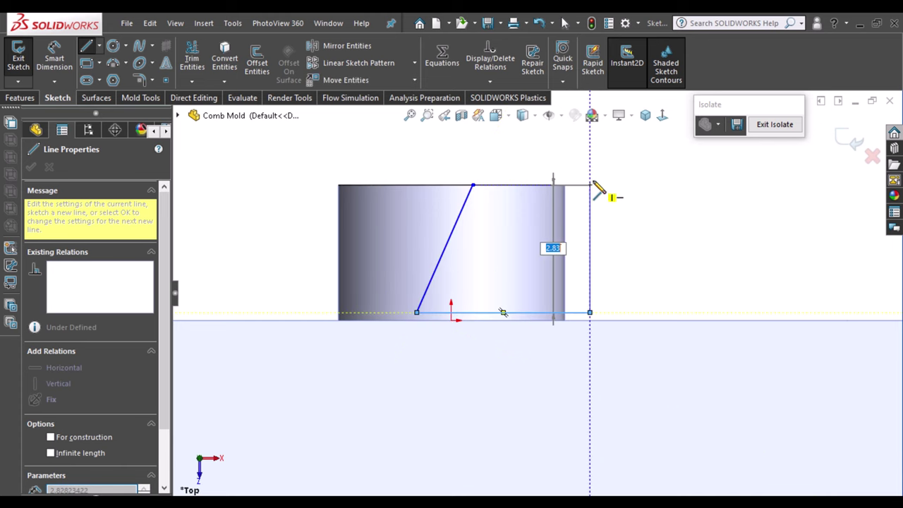
left_click(590, 184)
left_click(472, 185)
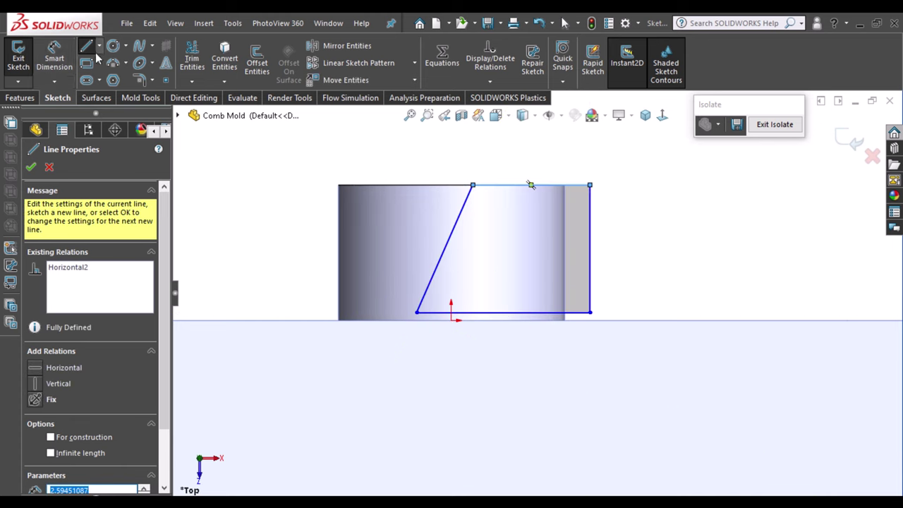
key("Escape")
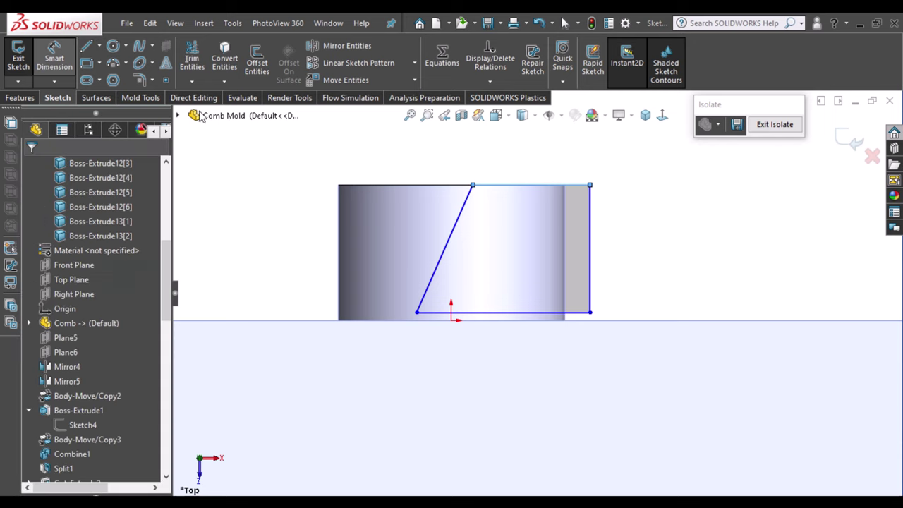
Dimension the slanted side at 60° to the bottom line
left_click(433, 286)
left_click(417, 312)
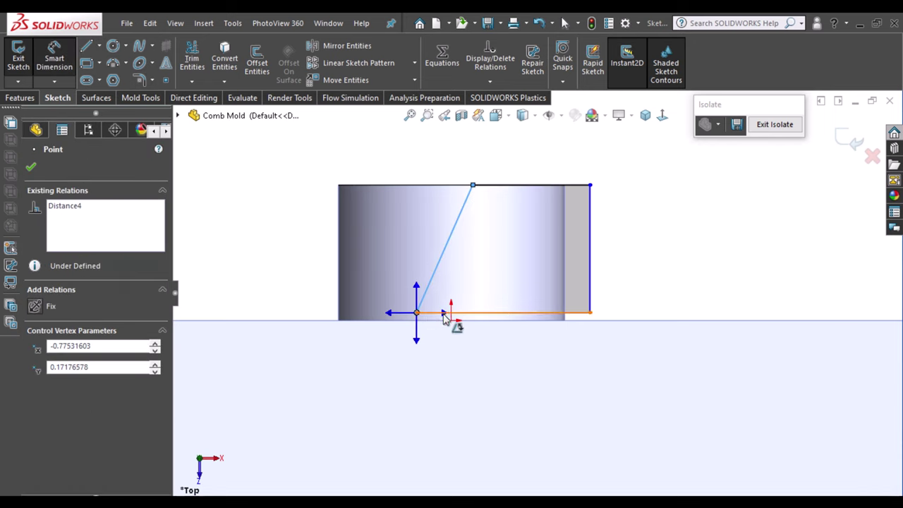
left_click(444, 314)
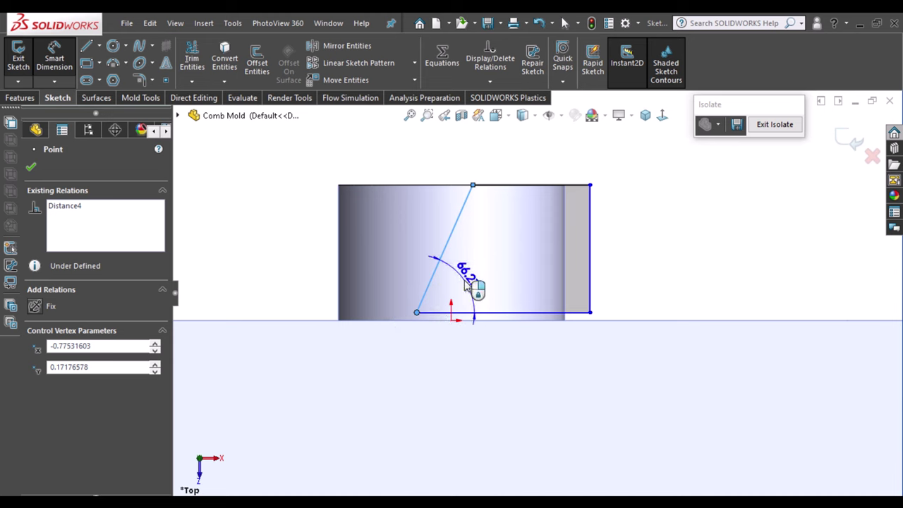
left_click(497, 271)
type("60")
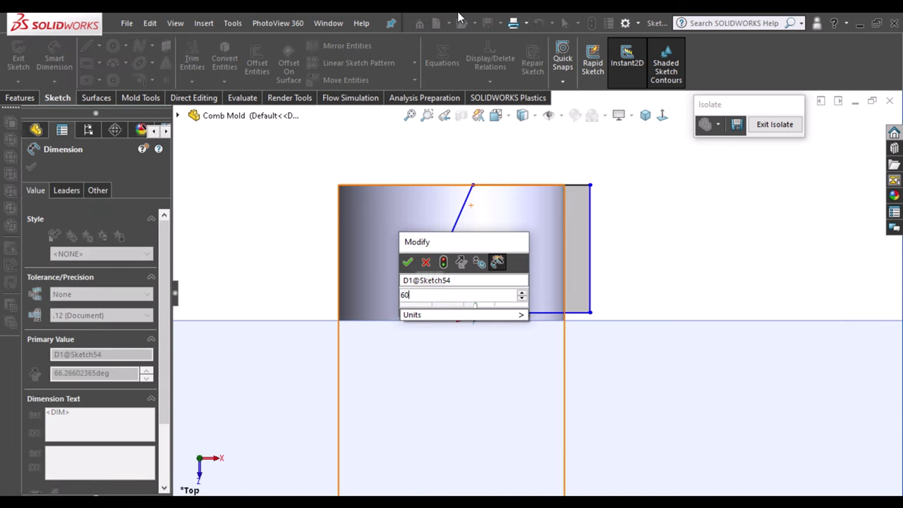
key("Escape")
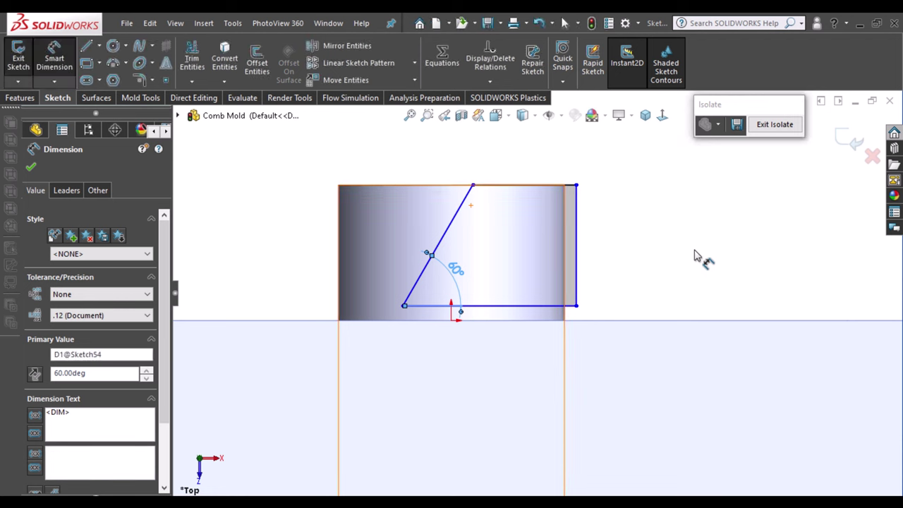
key("Escape")
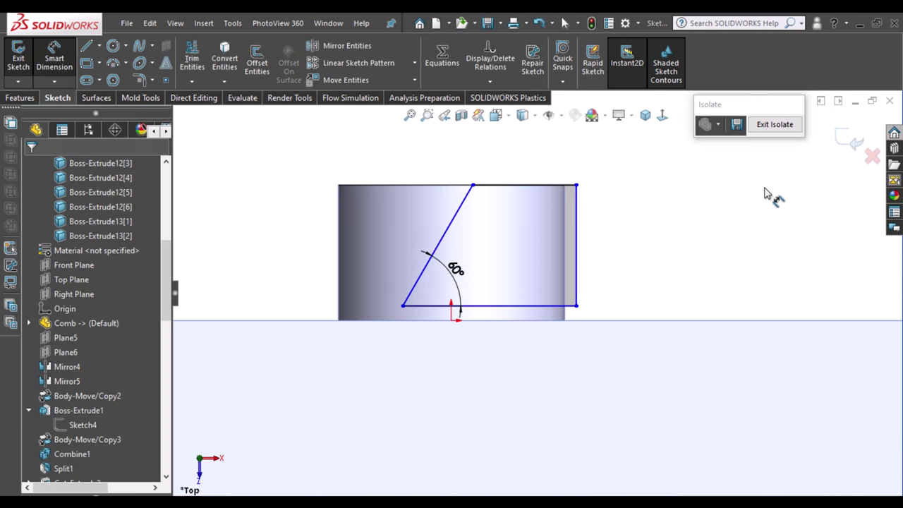
left_click(531, 202)
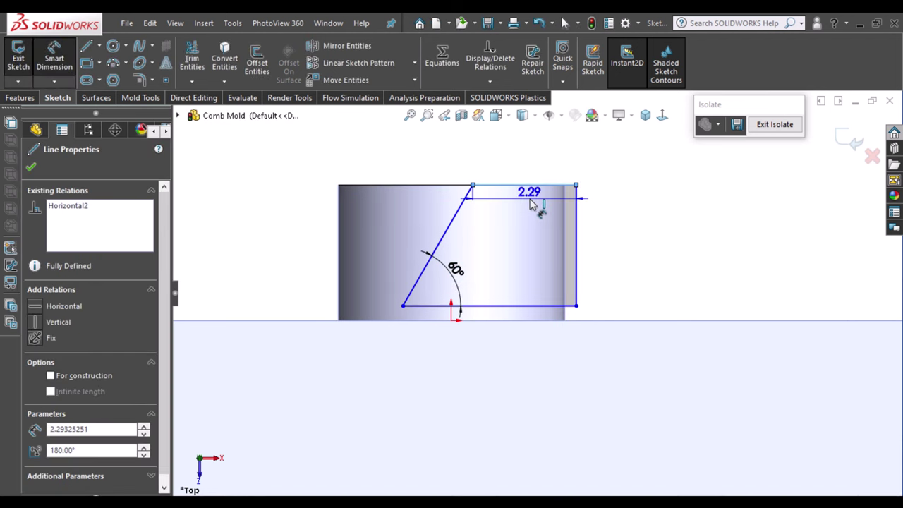
key("Escape")
key("Escape")
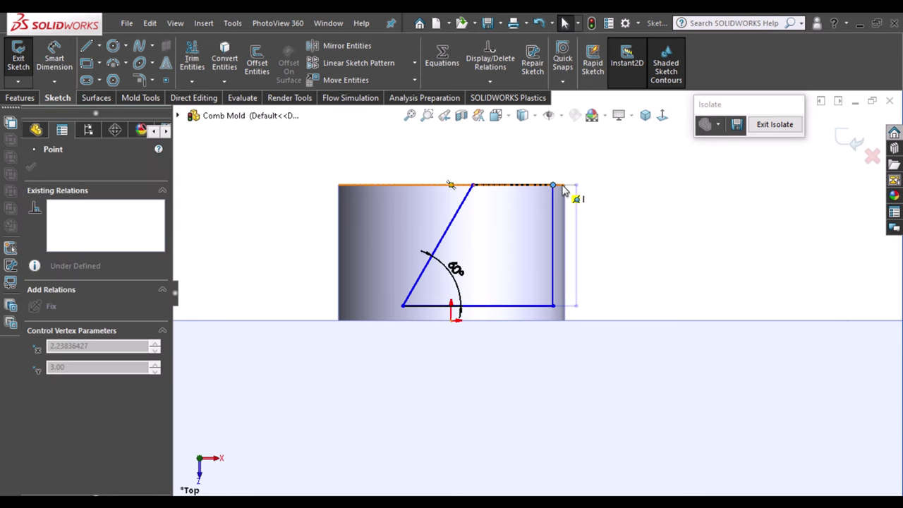
Add a 0.50 offset from the origin and a 3.00 profile height
left_click_drag(576, 186, 564, 185)
left_click(407, 159)
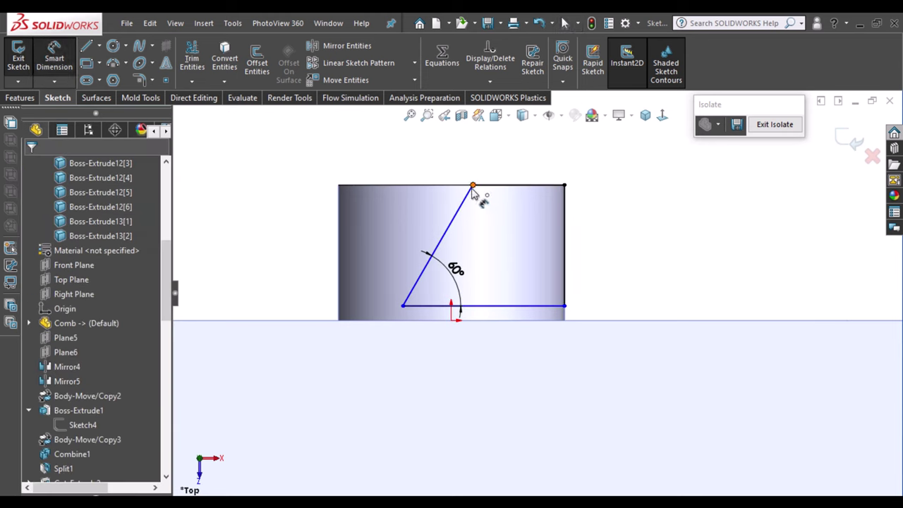
left_click(452, 321)
key("d")
left_click(473, 185)
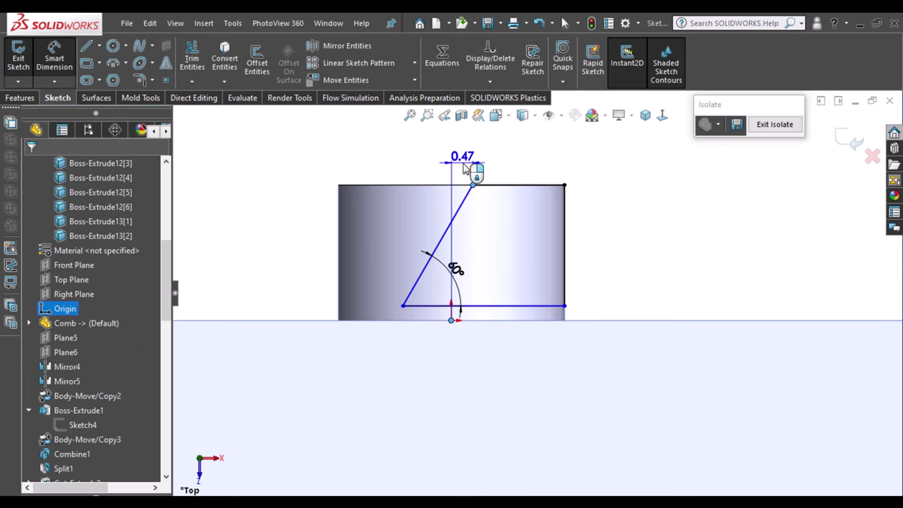
left_click(465, 165)
key("Return")
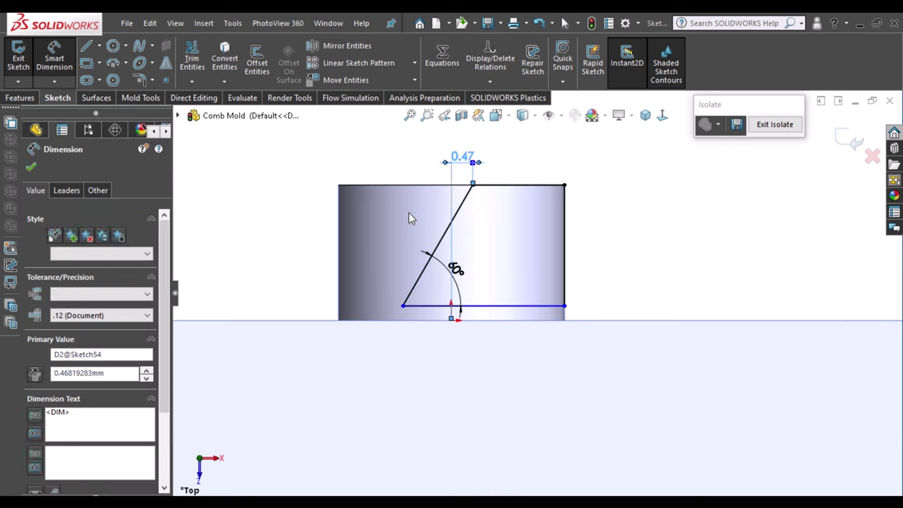
left_click(565, 260)
left_click(611, 264)
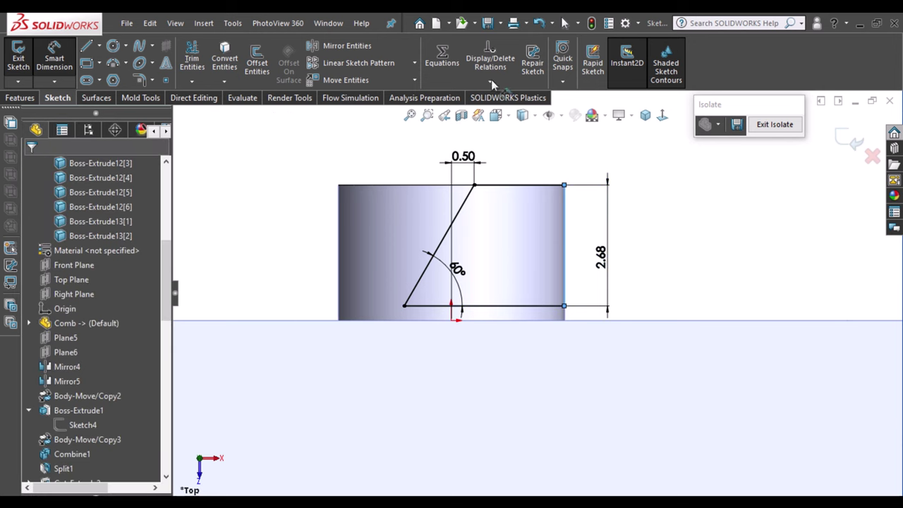
key("Return")
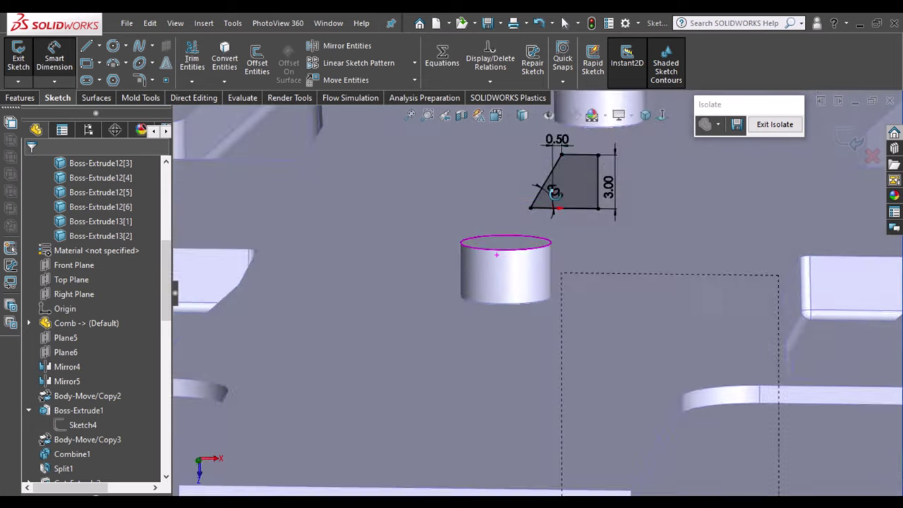
middle_click_drag(709, 273, 583, 321)
scroll(583, 321, "up", 5)
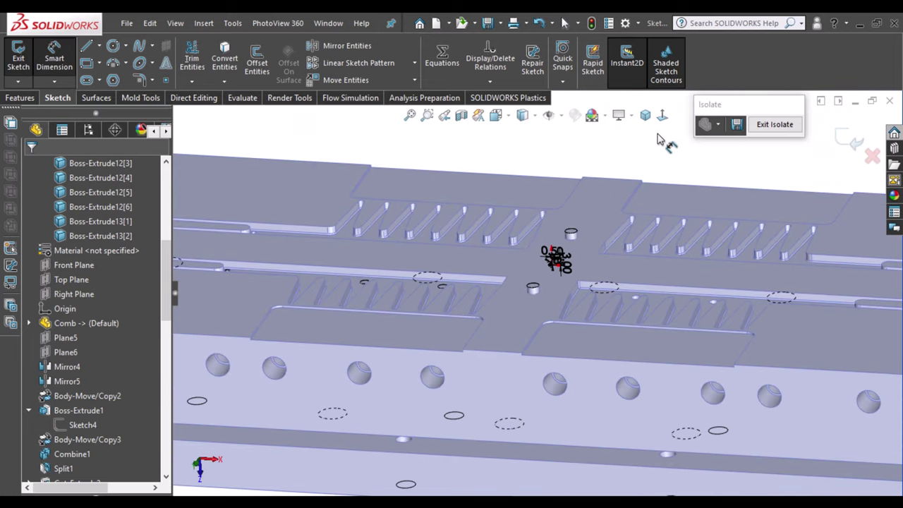
scroll(660, 139, "down", 2)
left_click(20, 97)
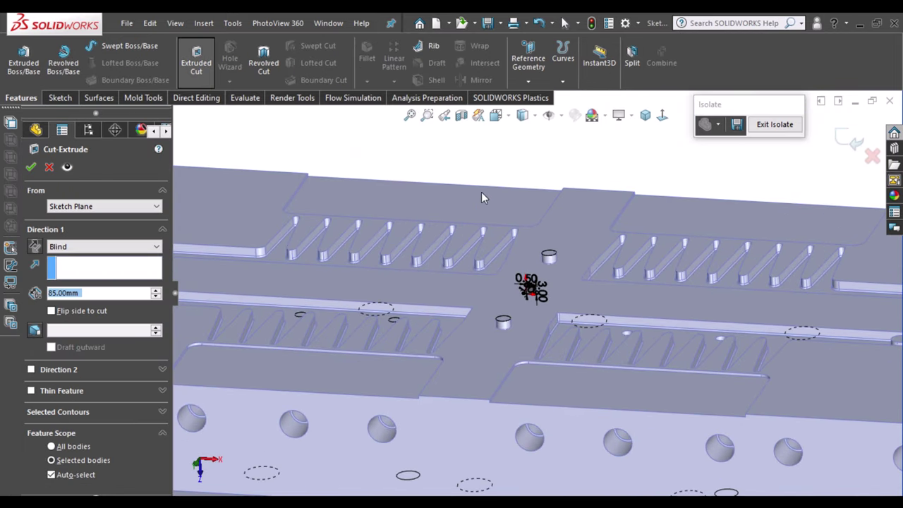
left_click(99, 246)
left_click(92, 275)
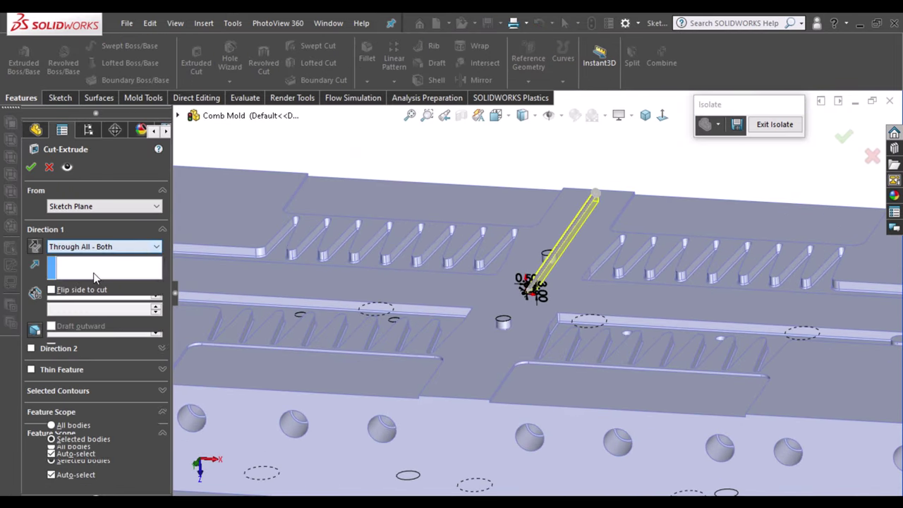
left_click(31, 166)
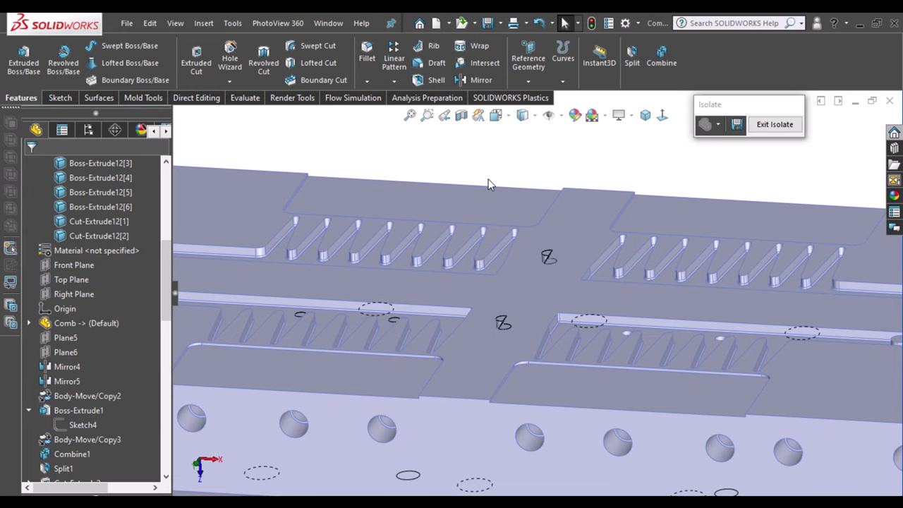
key("f")
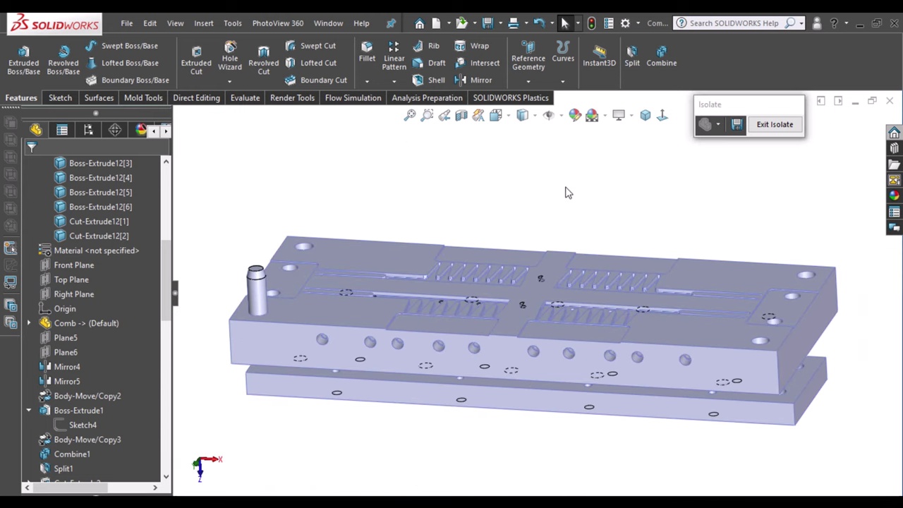
mouse_move(585, 222)
middle_mouse_down()
mouse_move(561, 379)
mouse_move(558, 177)
mouse_move(537, 250)
mouse_move(541, 161)
middle_mouse_up()
scroll(244, 339, "down", 2)
scroll(289, 309, "down", 3)
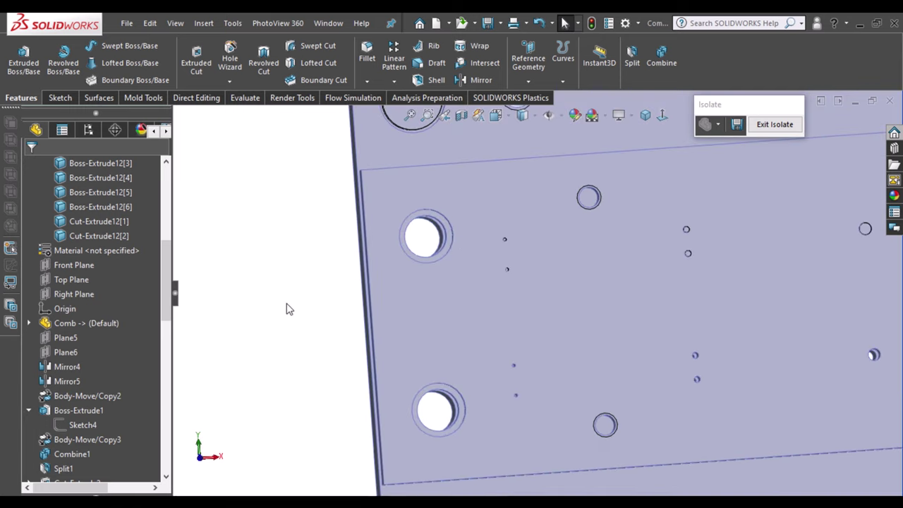
scroll(424, 223, "down", 3)
Start a sketch on the counterbore face and draw a circle centred on the hole
scroll(424, 223, "down", 2)
left_click(489, 279)
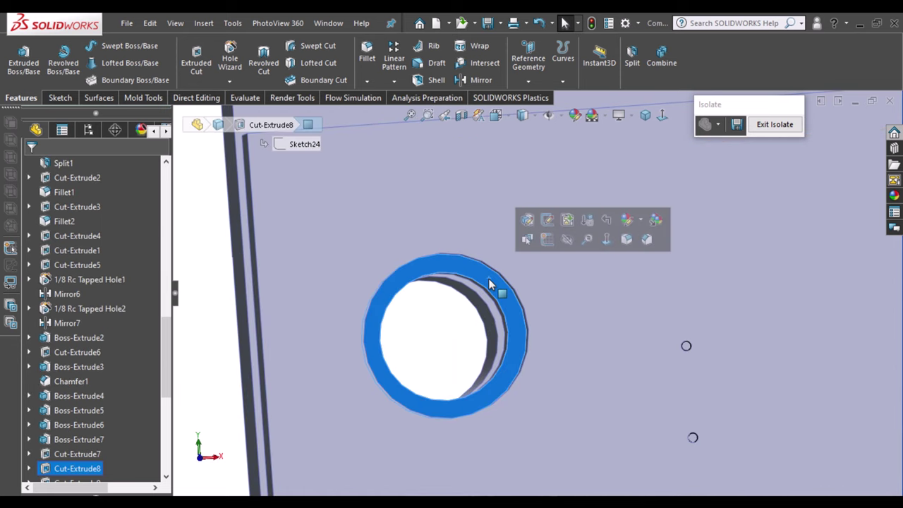
left_click(548, 245)
middle_click_drag(547, 244, 544, 259)
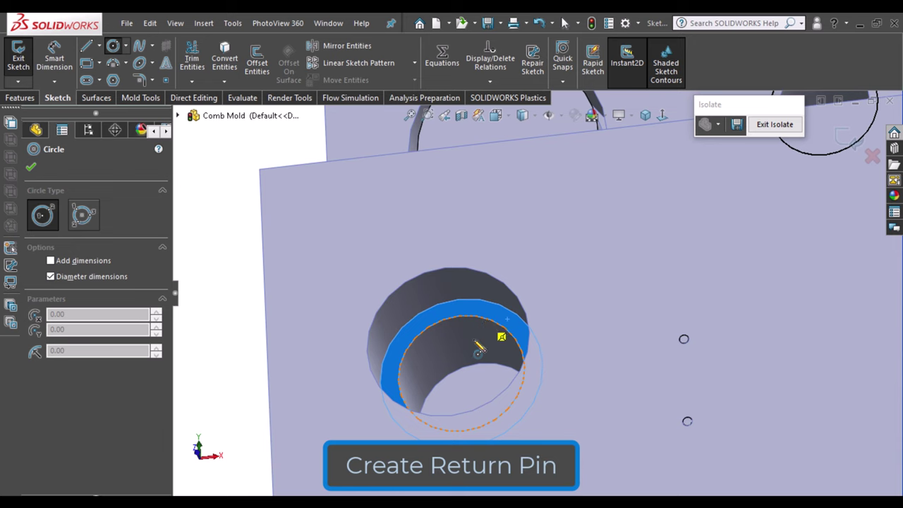
mouse_move(479, 351)
middle_mouse_down()
mouse_move(524, 397)
mouse_move(468, 274)
middle_mouse_up()
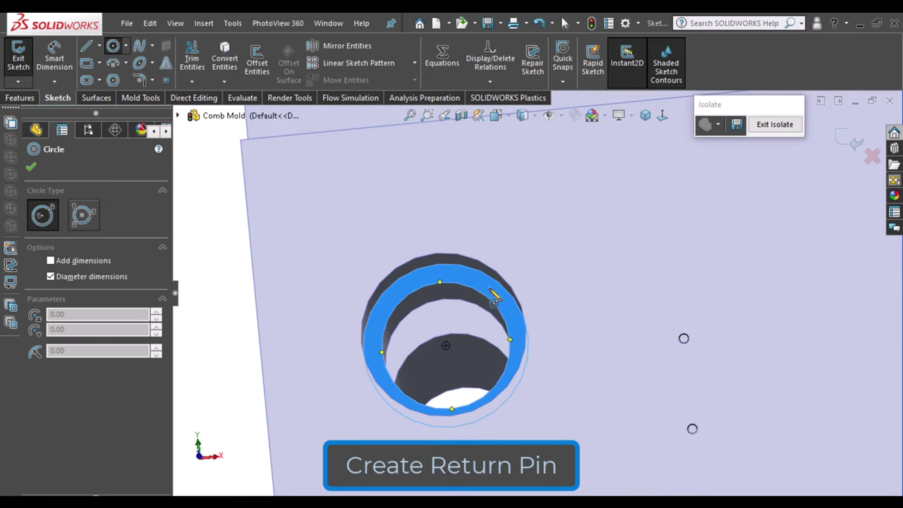
left_click(446, 345)
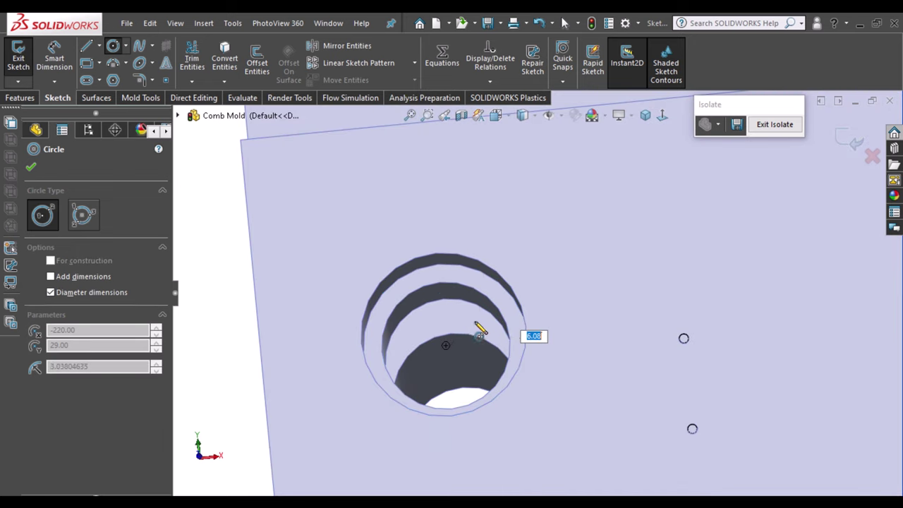
left_click(502, 302)
key("Escape")
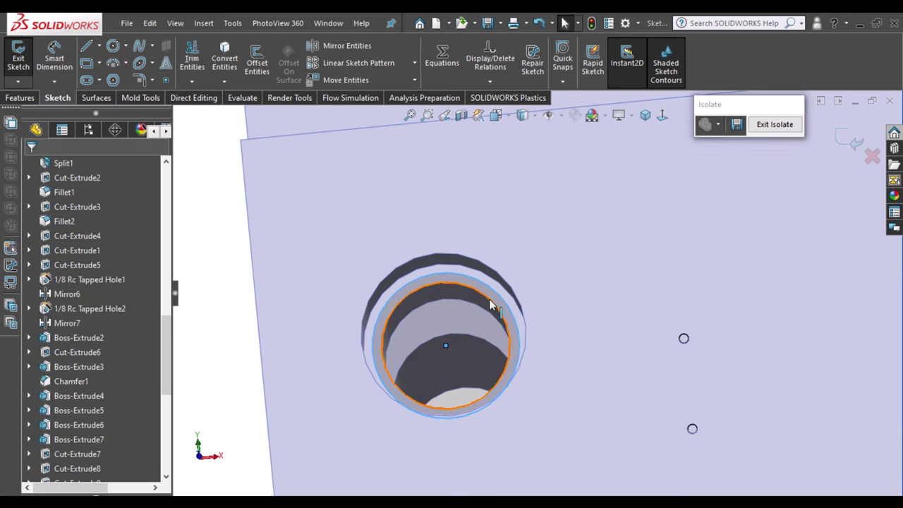
Dimension the circle's diameter to Ø17.00 and exit the sketch
left_click(486, 260)
left_click(554, 234)
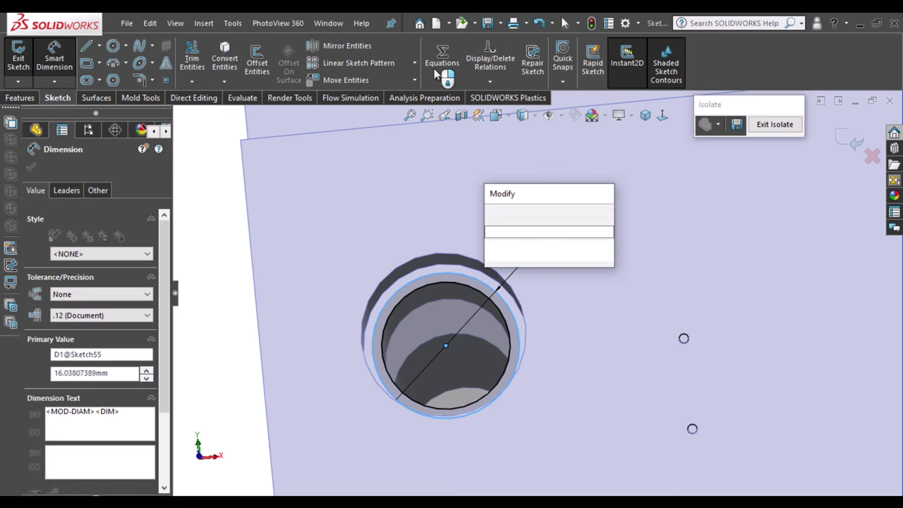
left_click(492, 209)
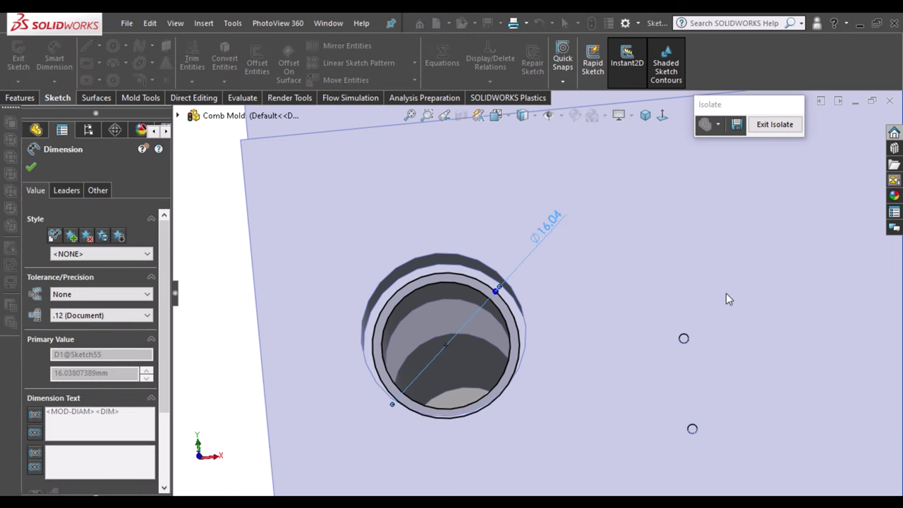
scroll(281, 241, "up", 10)
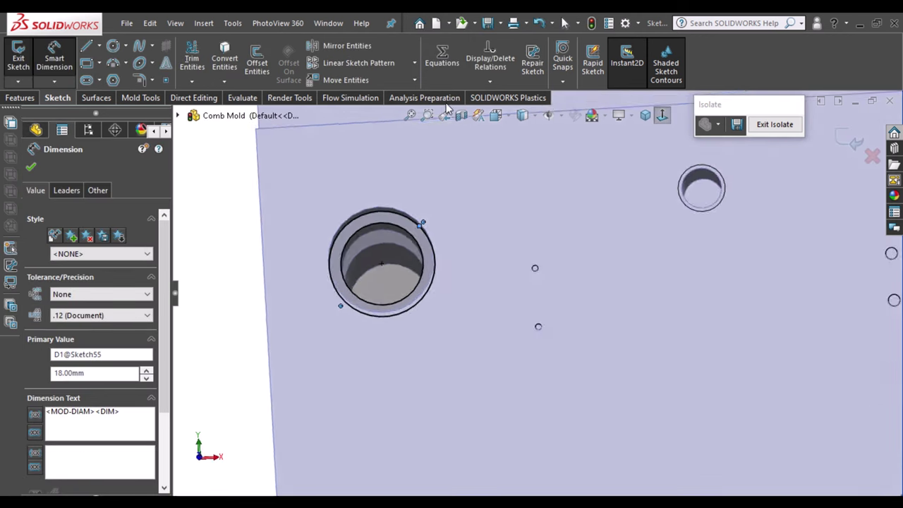
left_click_drag(281, 242, 380, 301)
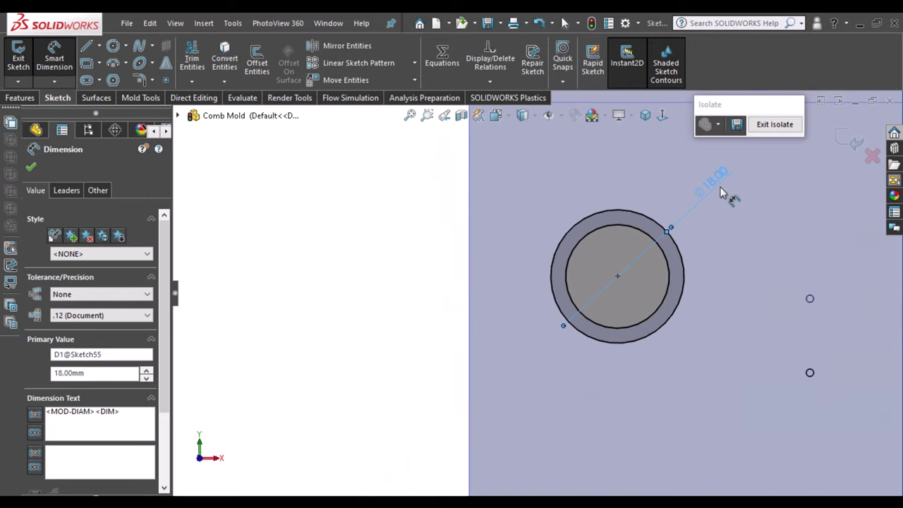
key("Escape")
double_click(712, 180)
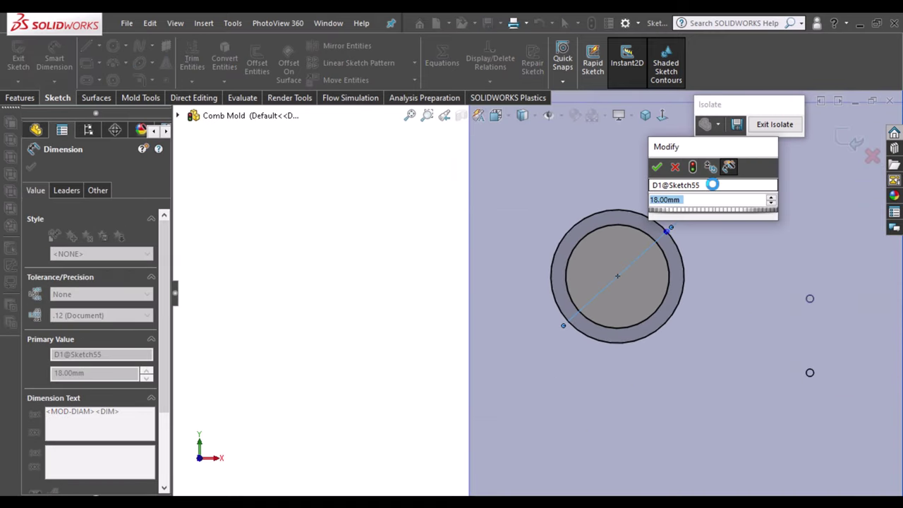
left_click_drag(678, 147, 449, 147)
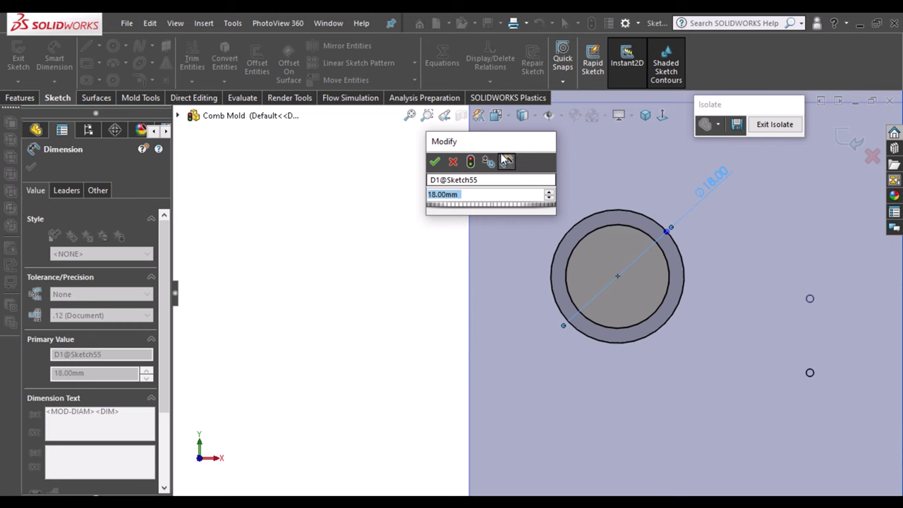
type("18")
key("Return")
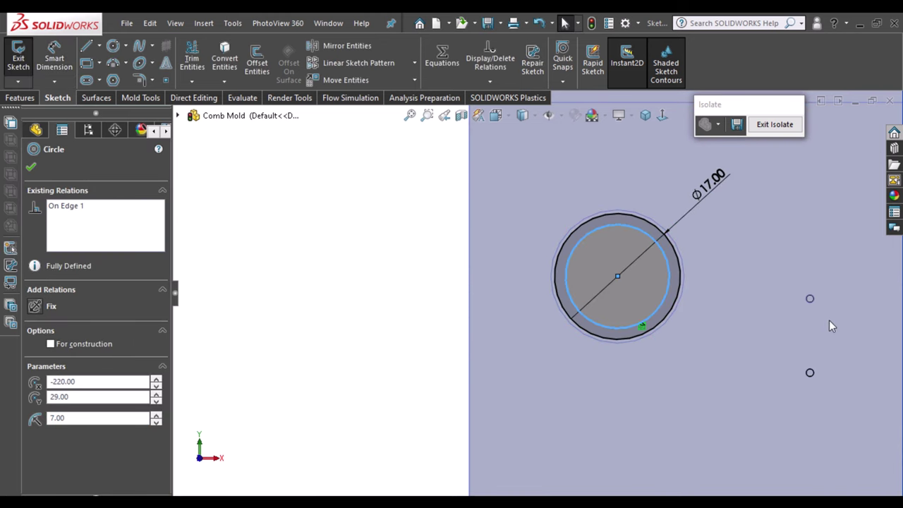
left_click(855, 138)
Extrude the circle 8 mm as a separate head body, with Merge result off
left_click(20, 98)
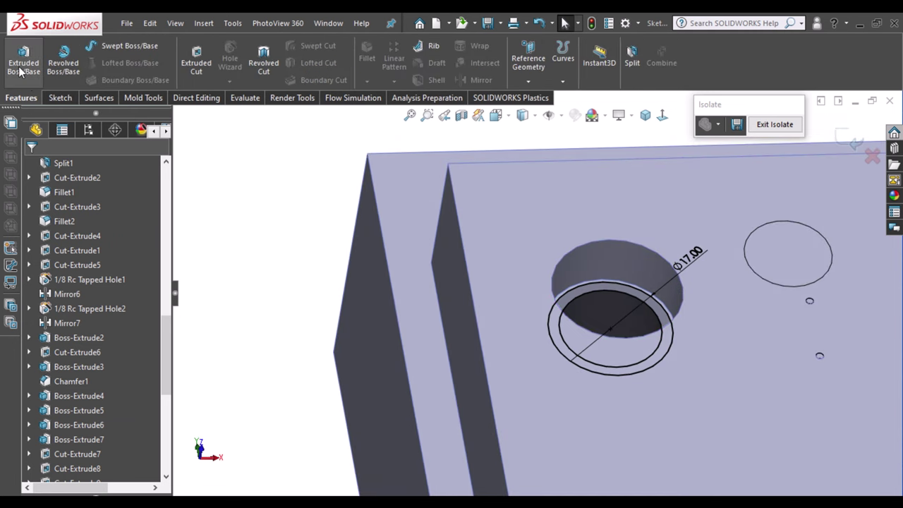
left_click(21, 65)
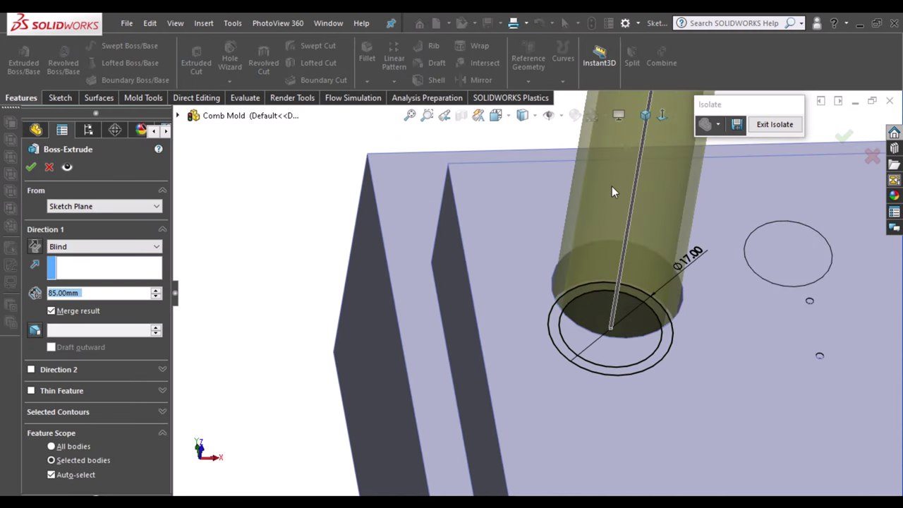
type("8")
key("Return")
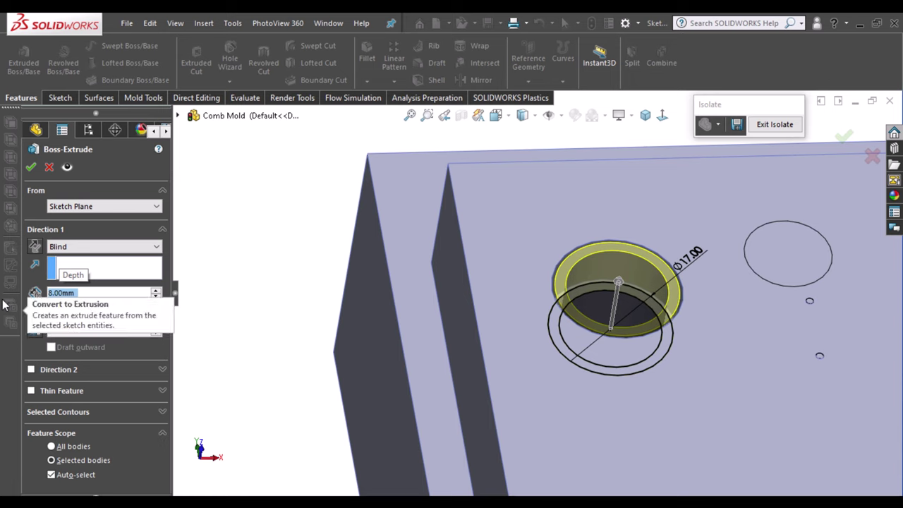
middle_click_drag(722, 323, 712, 338)
left_click(51, 311)
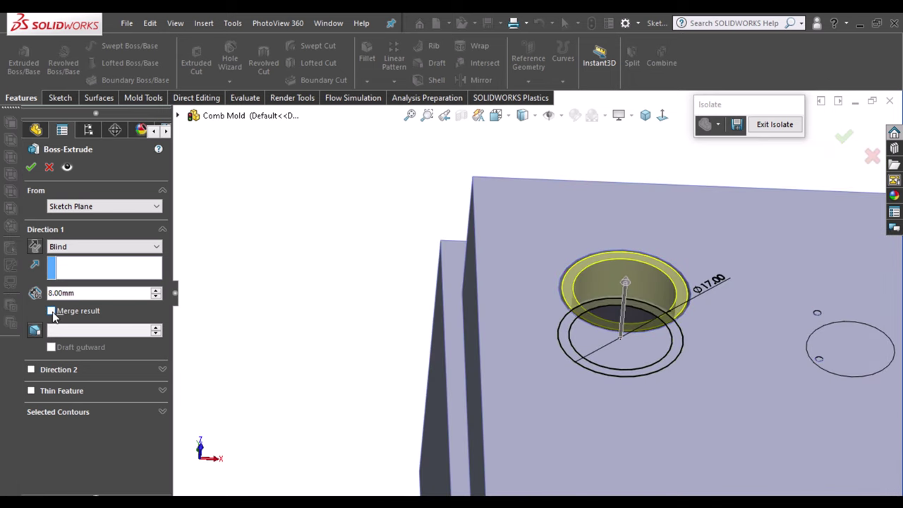
left_click(32, 168)
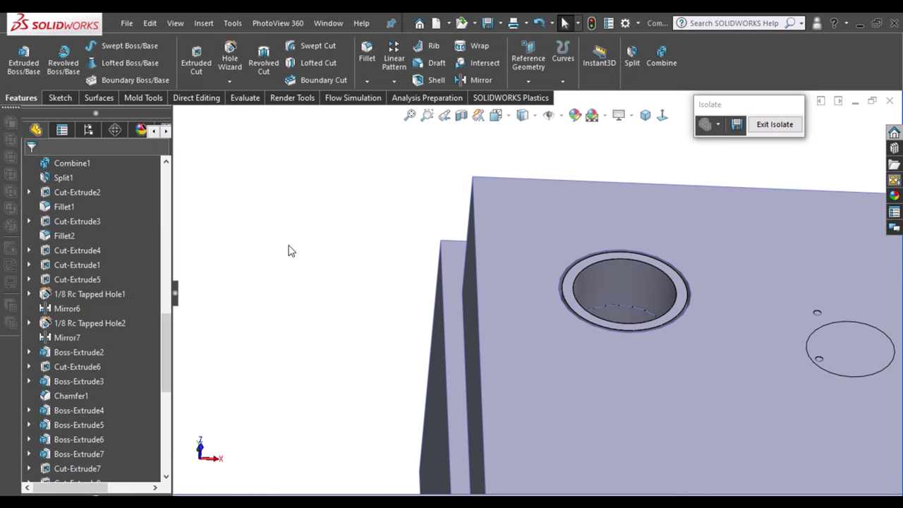
Sketch on the head body's ring face and convert its edges into the sketch
left_click(722, 317)
left_click(662, 115)
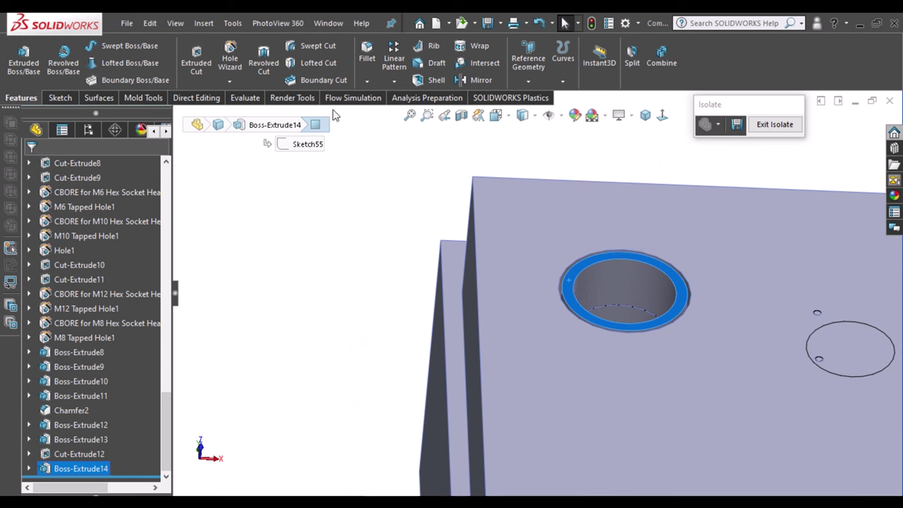
left_click(70, 100)
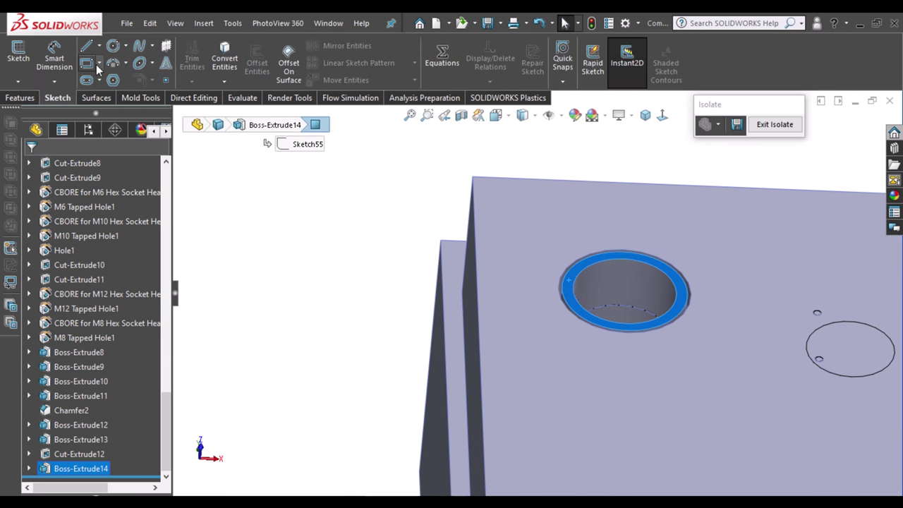
left_click(18, 58)
left_click(583, 281)
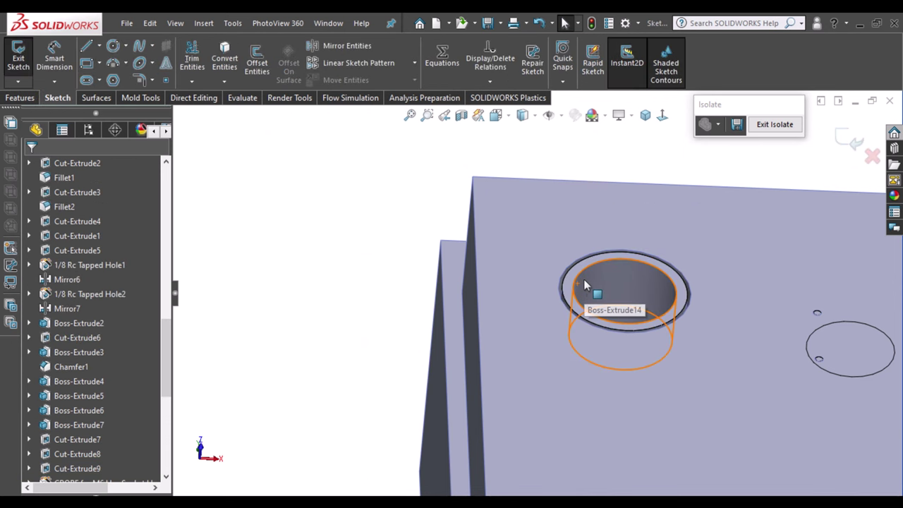
left_click(225, 56)
scroll(326, 262, "up", 3)
left_click(540, 336)
mouse_move(539, 336)
middle_mouse_down()
mouse_move(645, 206)
mouse_move(425, 412)
middle_mouse_up()
left_click(322, 356)
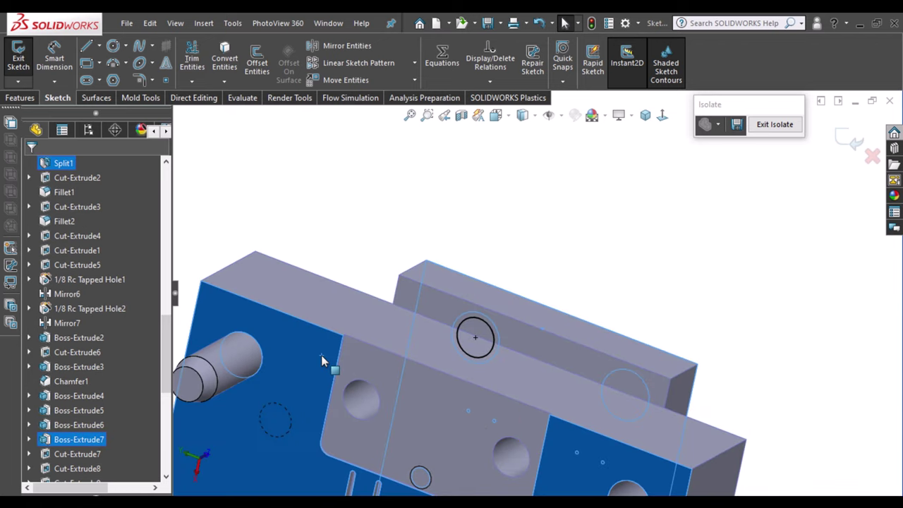
middle_click_drag(605, 244, 494, 297)
Extrude an 85 mm shaft reversed into the plate, merged with Boss-Extrude14
left_click(20, 97)
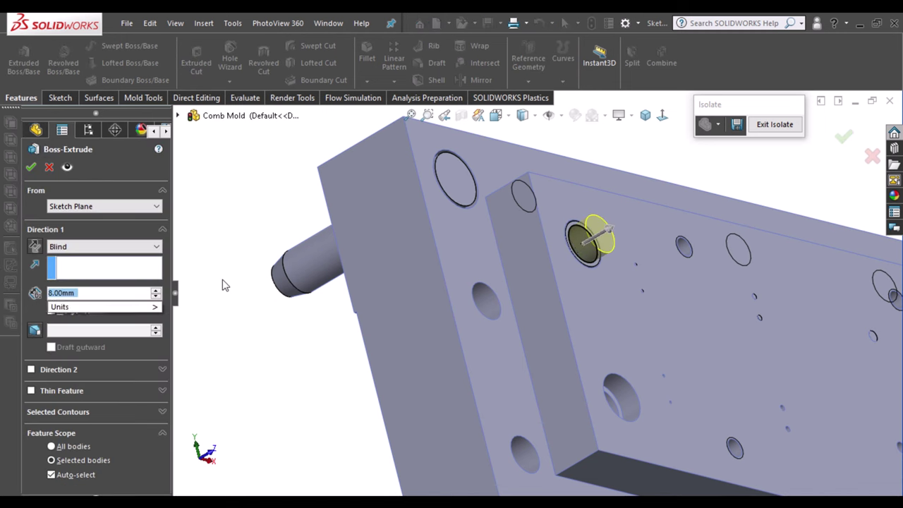
left_click(51, 475)
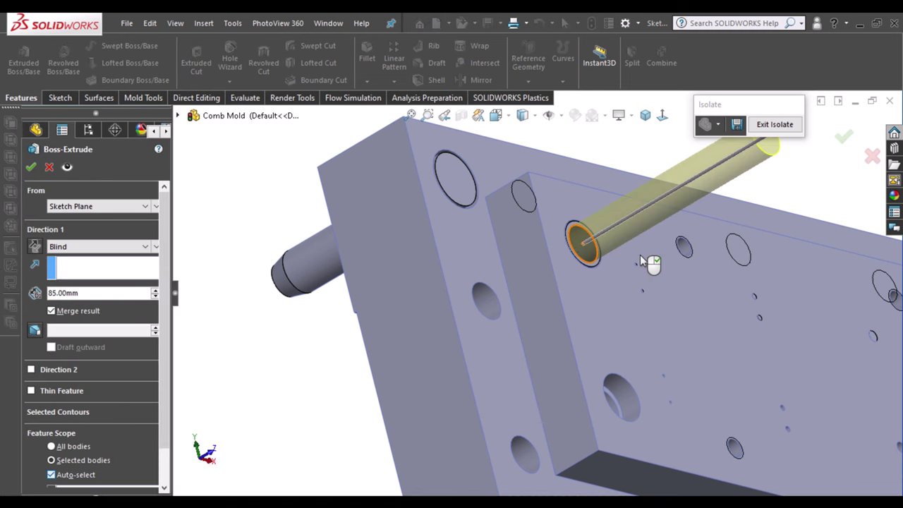
left_click(584, 260)
left_click(35, 247)
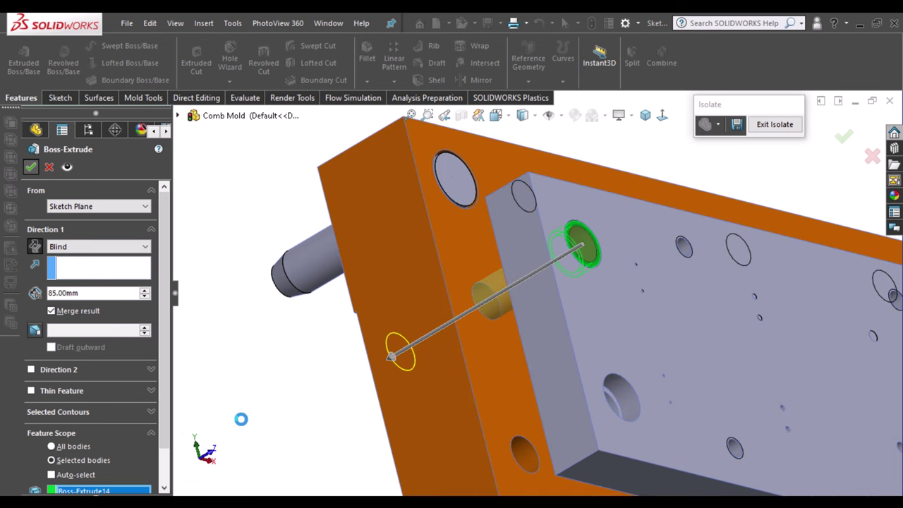
key("Return")
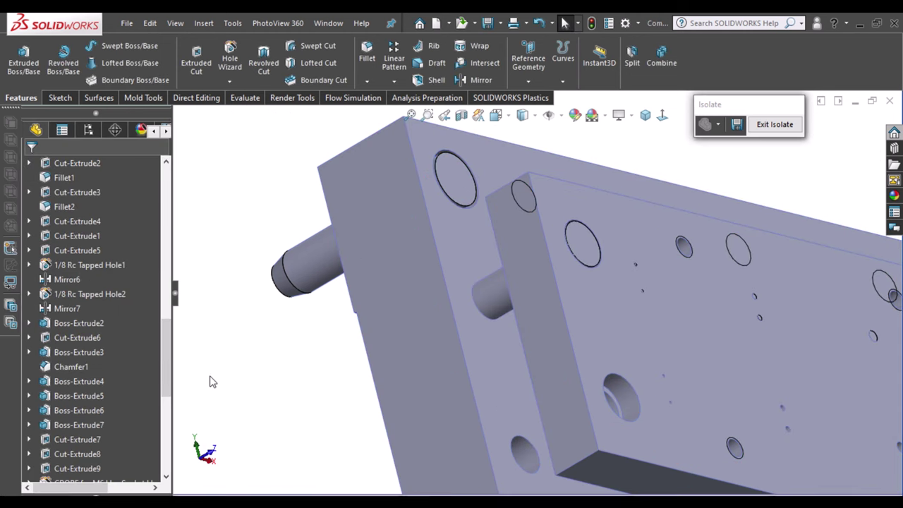
scroll(325, 400, "up", 2)
Orbit and zoom to inspect the new pin from the plate's top and side
middle_click_drag(325, 399, 420, 310)
scroll(422, 306, "up", 3)
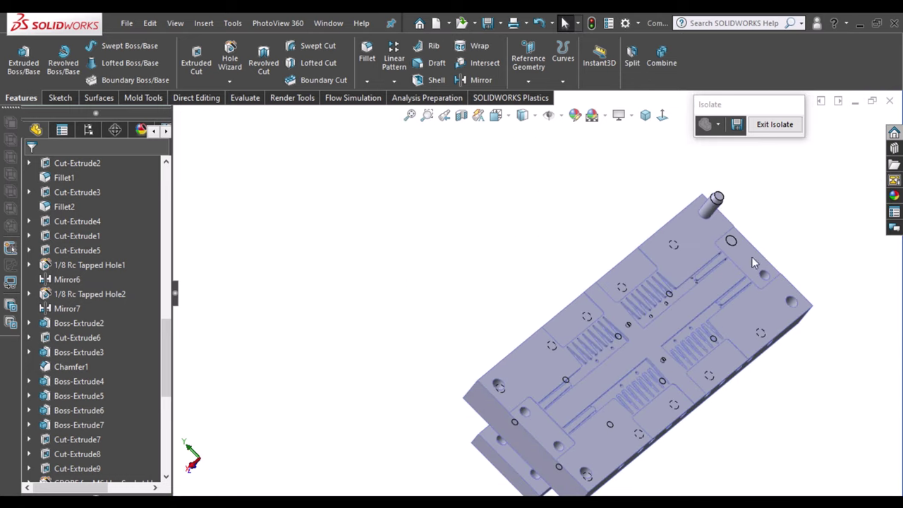
scroll(692, 261, "down", 3)
mouse_move(612, 315)
middle_mouse_down()
mouse_move(736, 323)
mouse_move(393, 351)
mouse_move(416, 390)
mouse_move(466, 396)
middle_mouse_up()
scroll(736, 323, "up", 3)
scroll(374, 332, "down", 3)
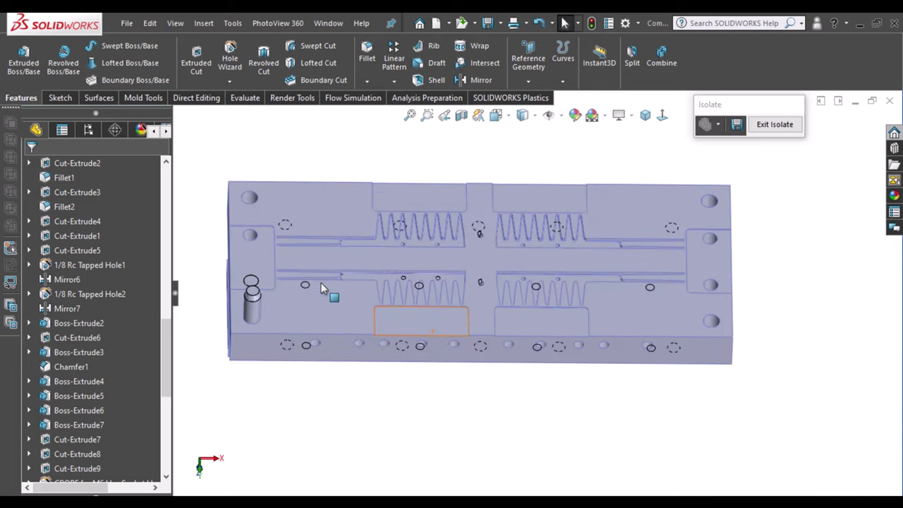
Return to isometric and exit isolation to show the full Comb Mold assembly
left_click(645, 115)
left_click(737, 124)
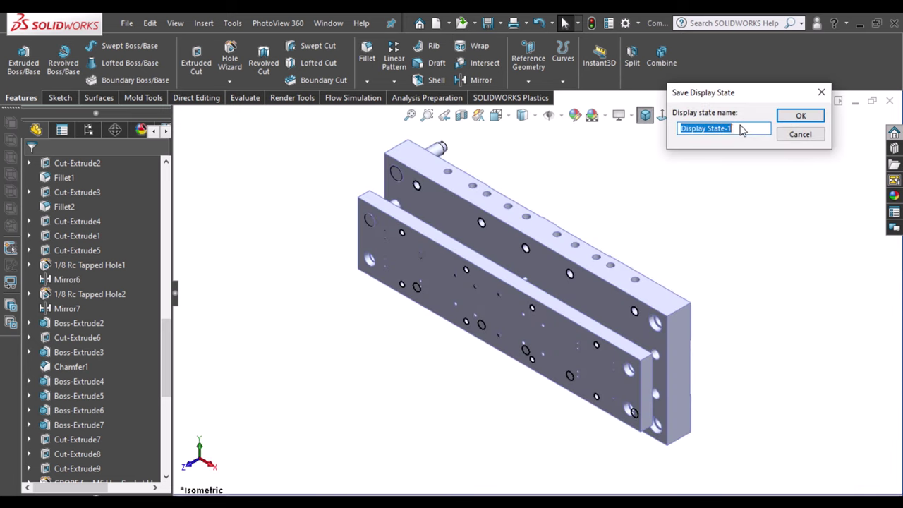
left_click(821, 94)
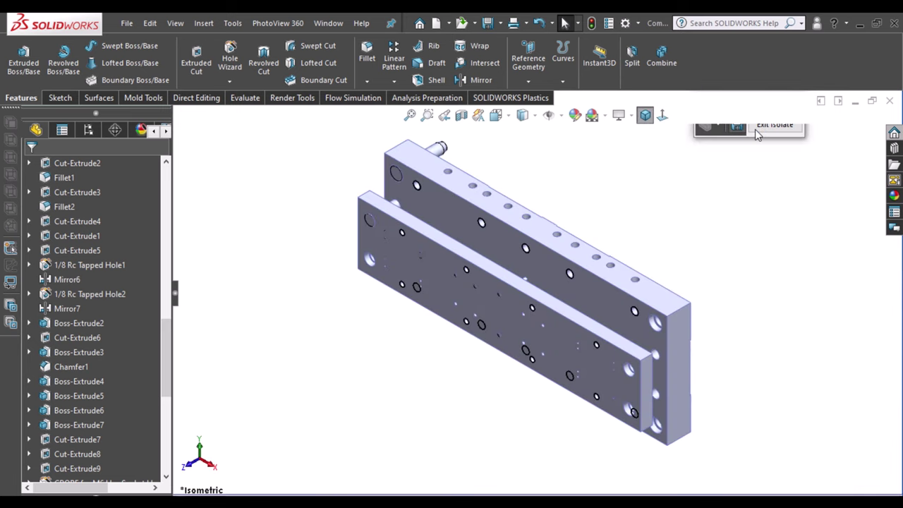
left_click(757, 134)
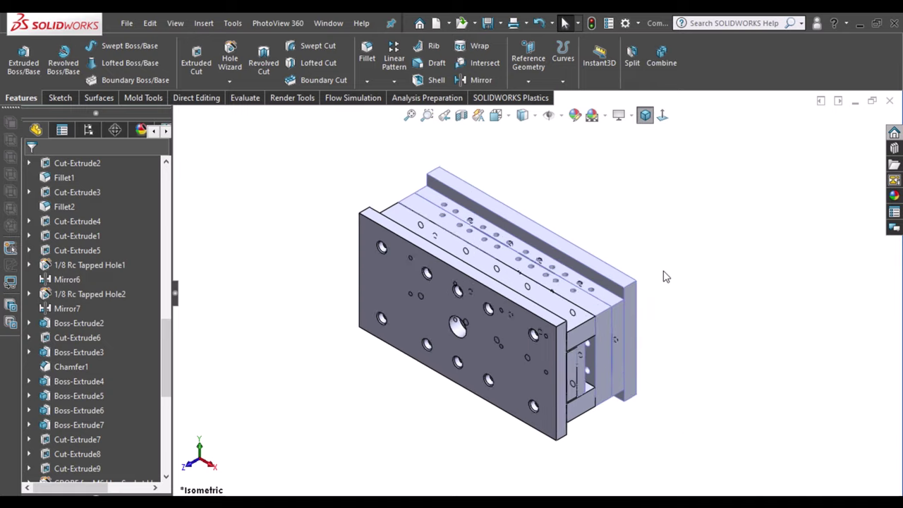
mouse_move(663, 274)
middle_mouse_down()
mouse_move(569, 297)
mouse_move(731, 265)
middle_mouse_up()
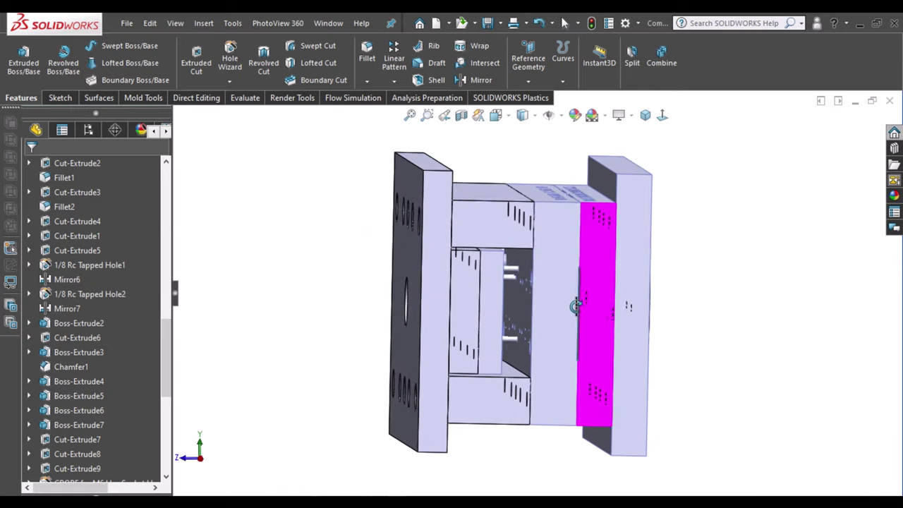
mouse_move(781, 319)
middle_mouse_down()
mouse_move(827, 316)
mouse_move(758, 307)
mouse_move(778, 306)
middle_mouse_up()
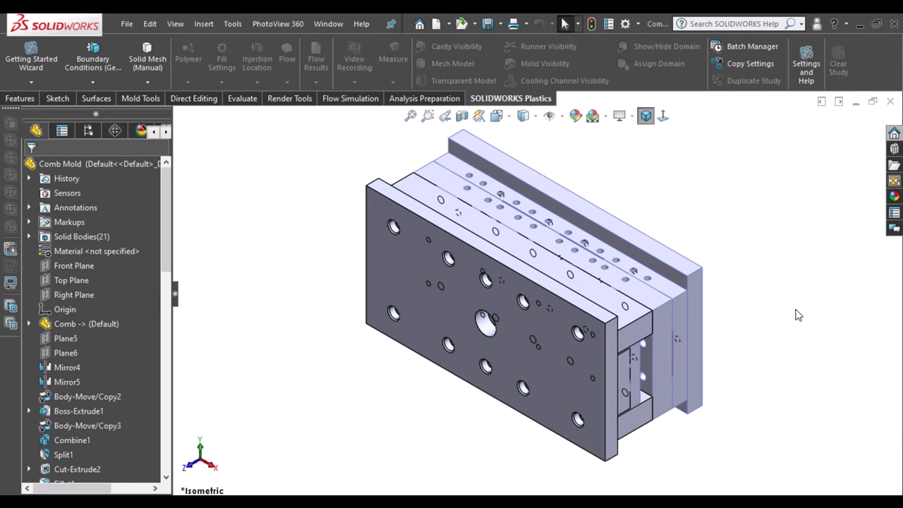
Isolate the Boss-Extrude7 plate and turn its large face normal to the view
left_click(637, 377)
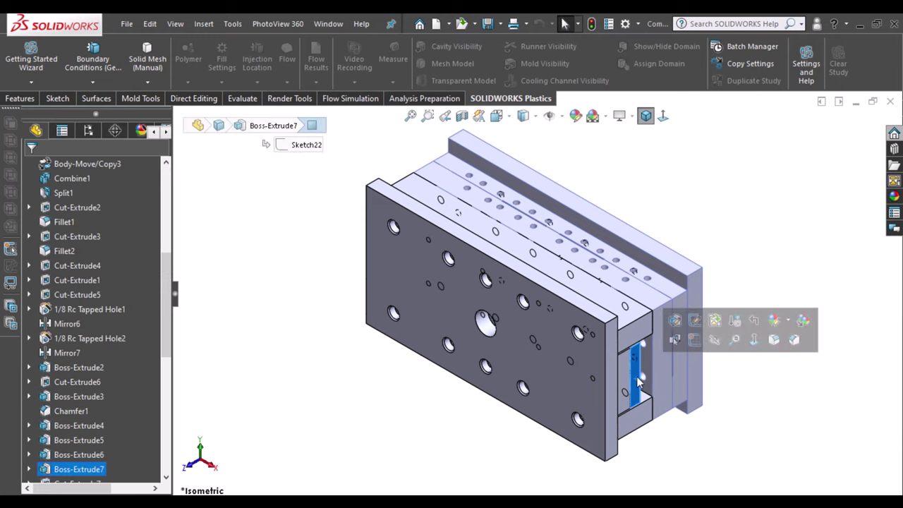
right_click(636, 368)
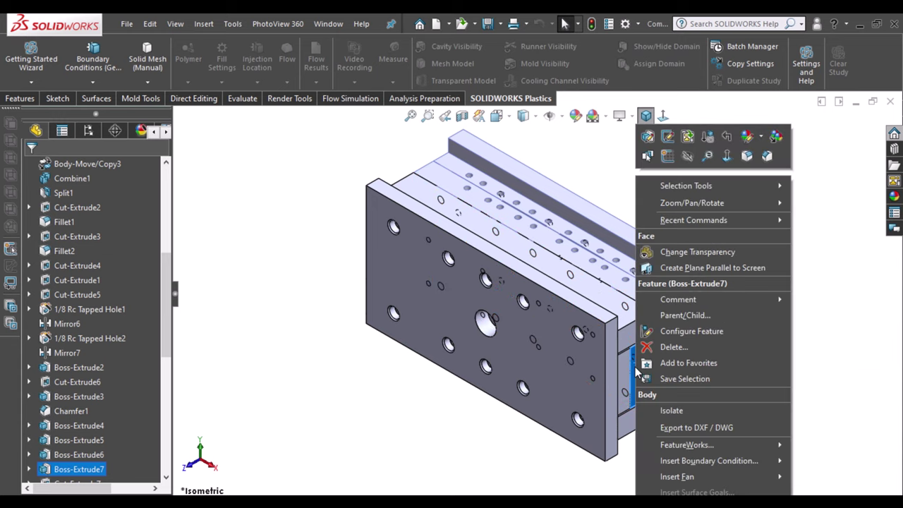
left_click(674, 413)
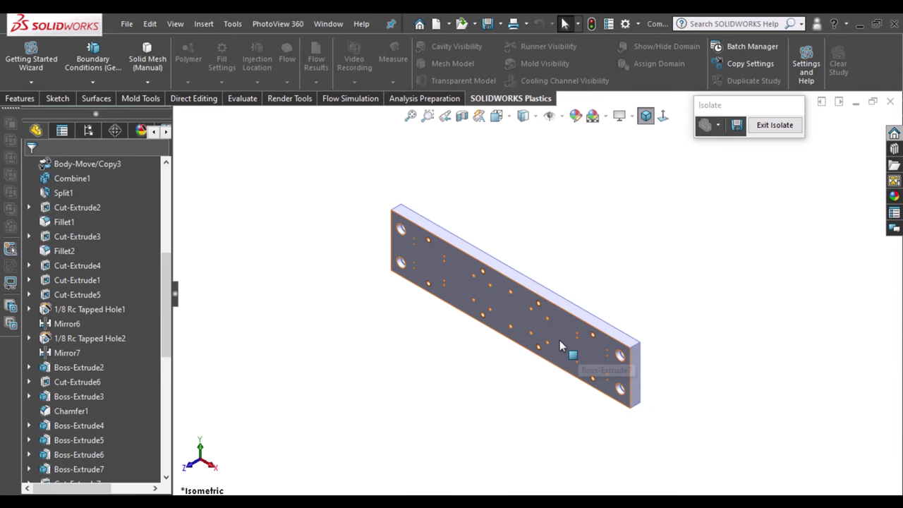
left_click(561, 344)
left_click(663, 116)
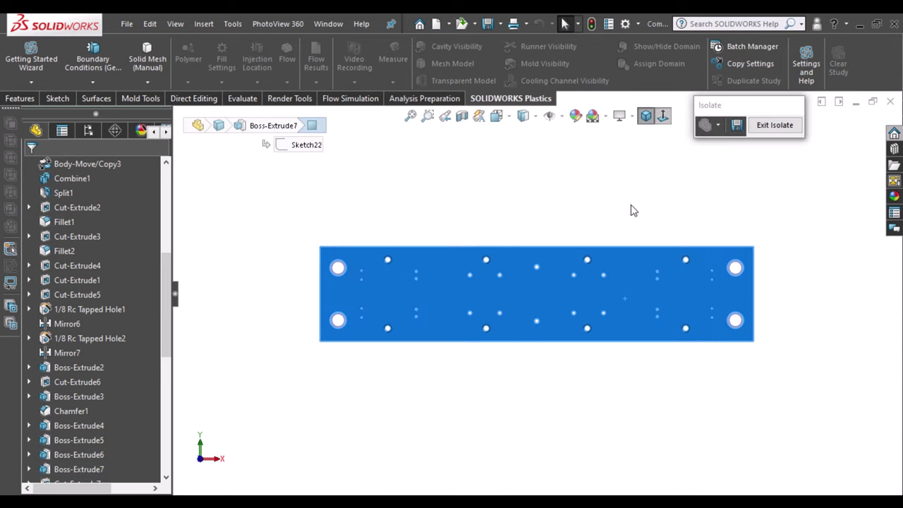
left_click(633, 210)
Zoom in on the plate's small holes and select its face for sketching
scroll(674, 311, "down", 2)
scroll(707, 254, "down", 2)
scroll(680, 283, "down", 2)
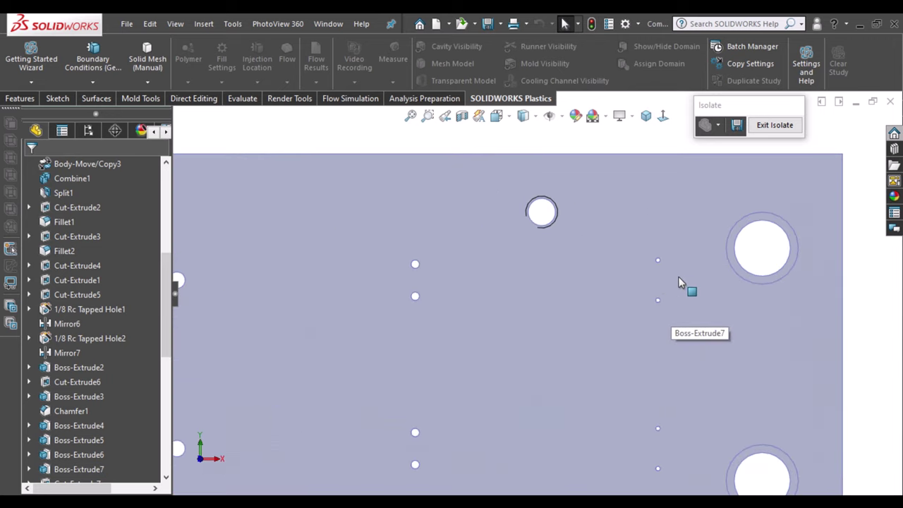
scroll(680, 282, "down", 3)
scroll(643, 253, "down", 3)
scroll(642, 251, "down", 2)
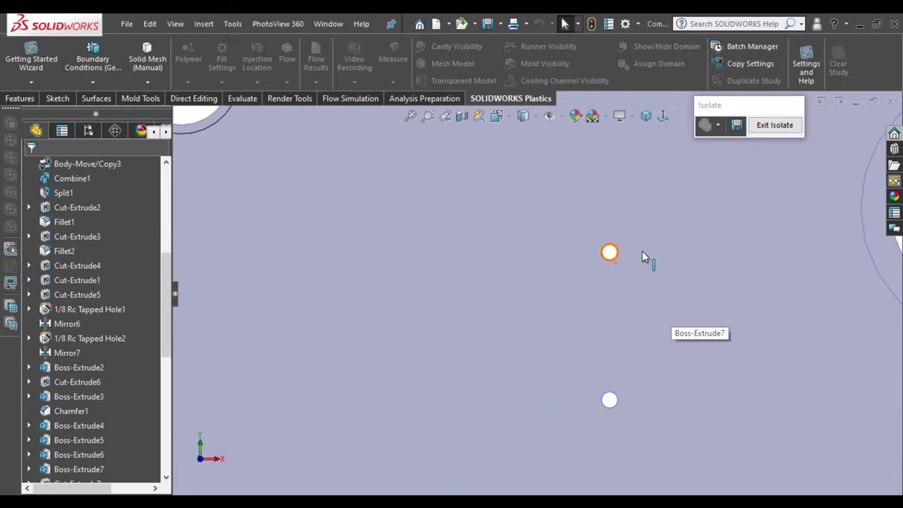
left_click(639, 253)
left_click(618, 252)
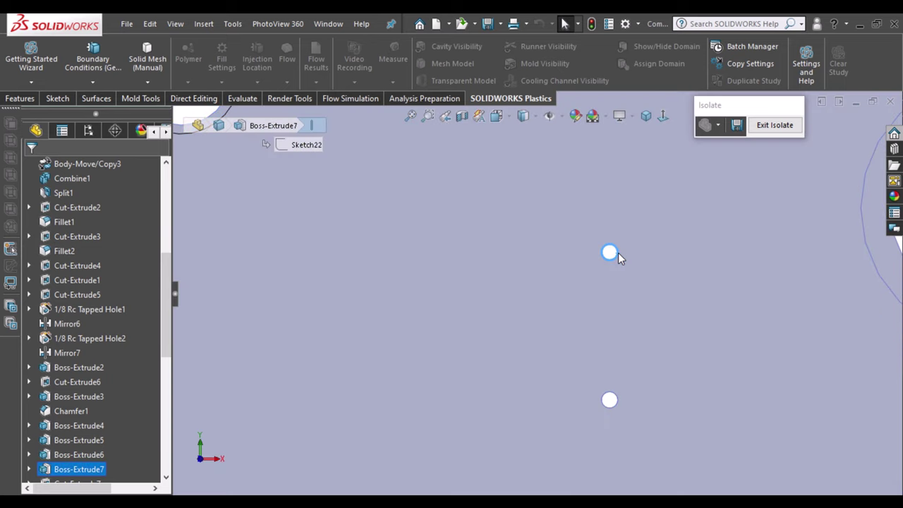
left_click(618, 252)
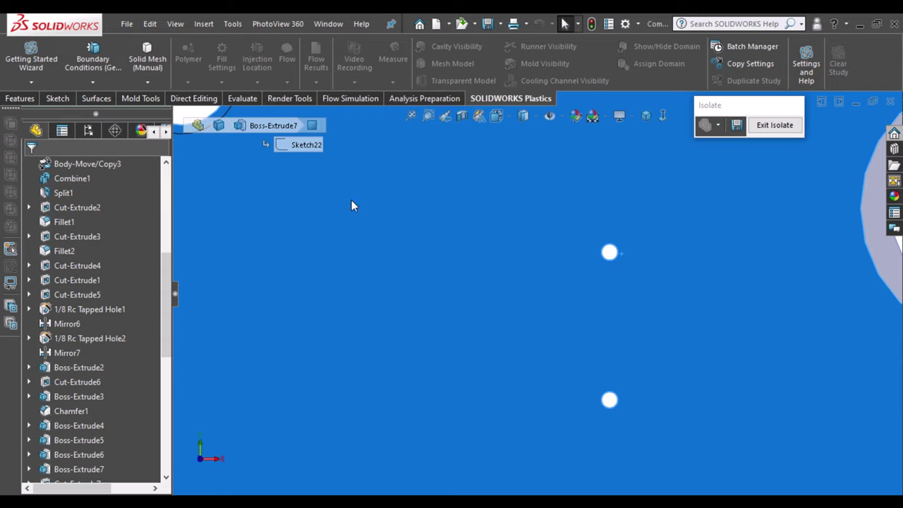
left_click(48, 99)
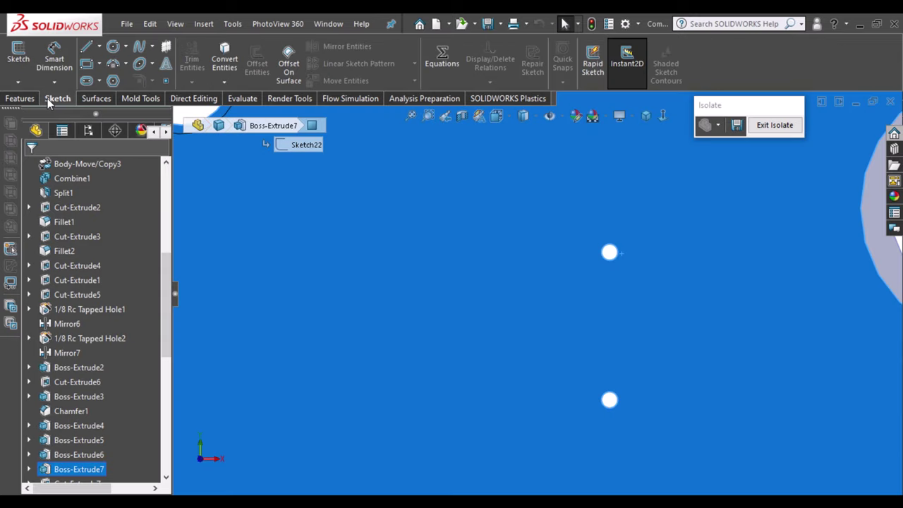
Draw a circle around one small hole and dimension it to Ø5.10
left_click(112, 46)
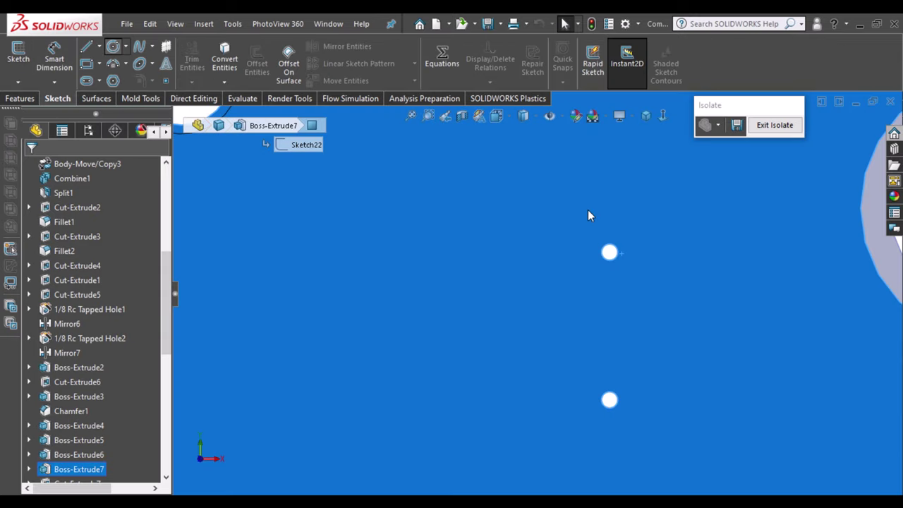
left_click(609, 252)
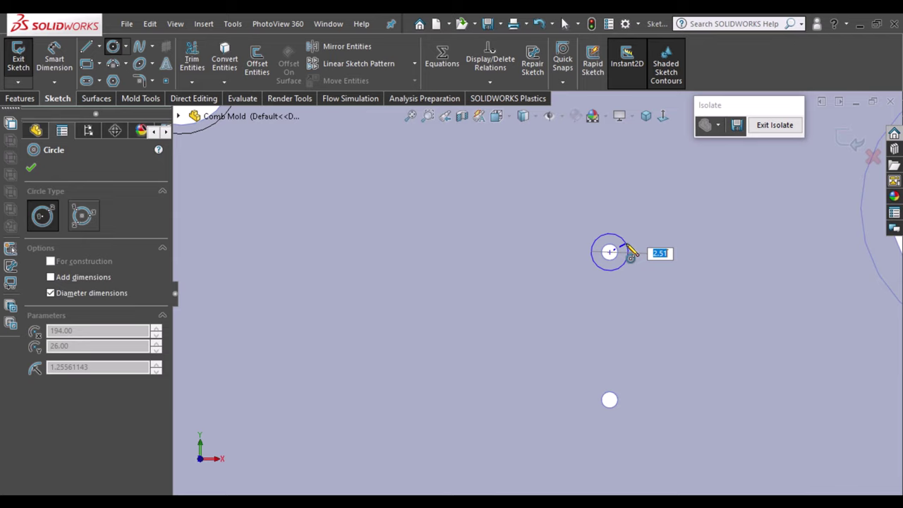
left_click(626, 249)
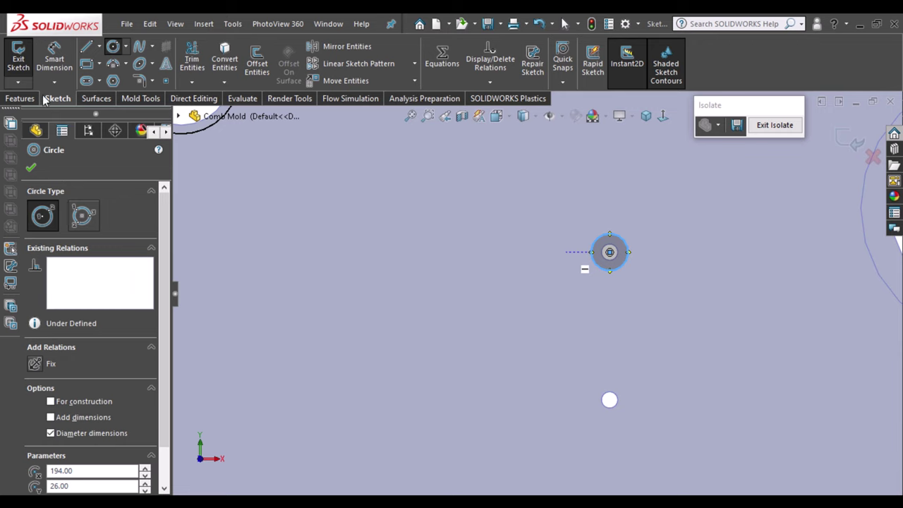
left_click(49, 64)
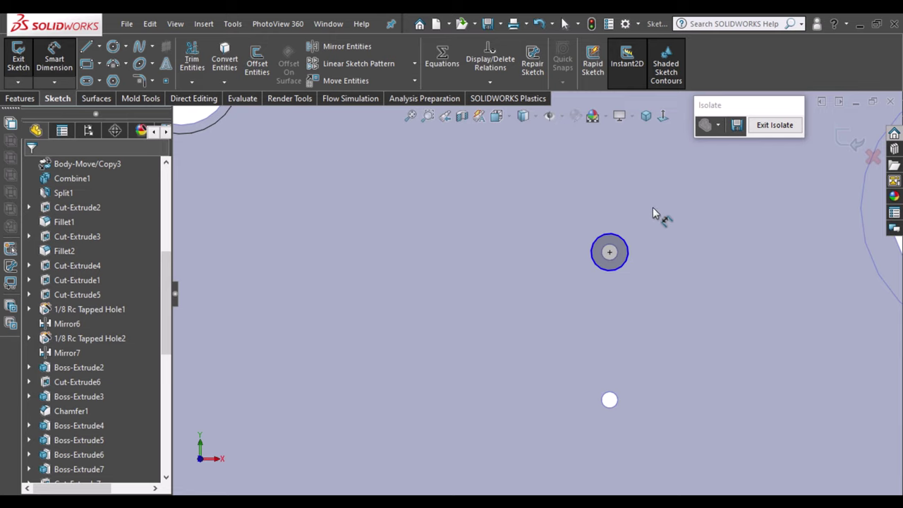
left_click(622, 240)
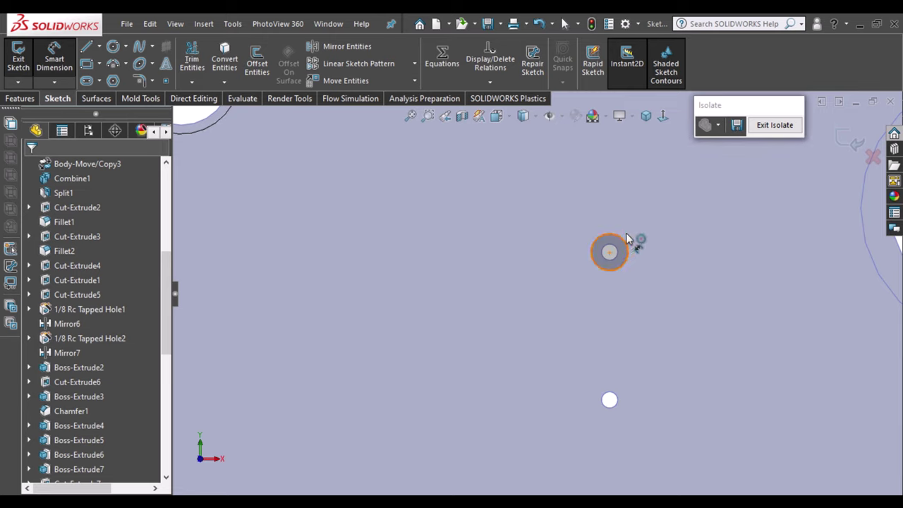
left_click(638, 222)
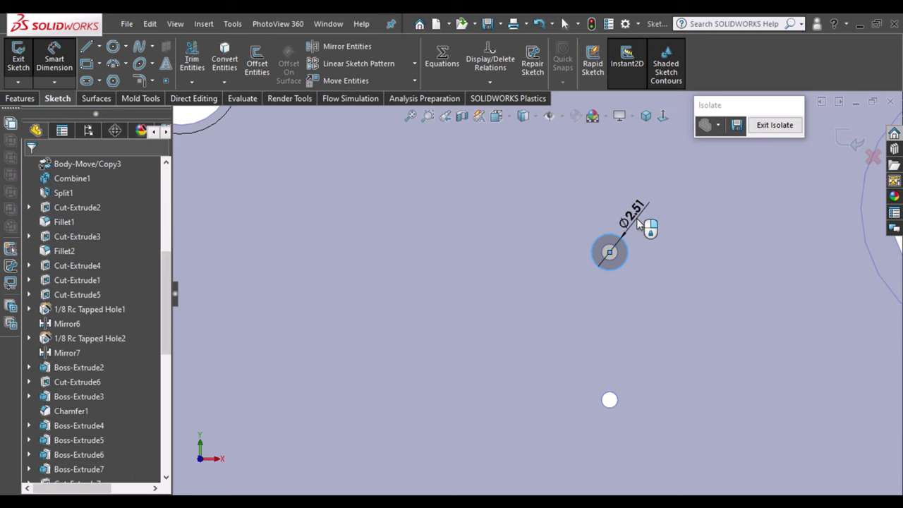
left_click(638, 223)
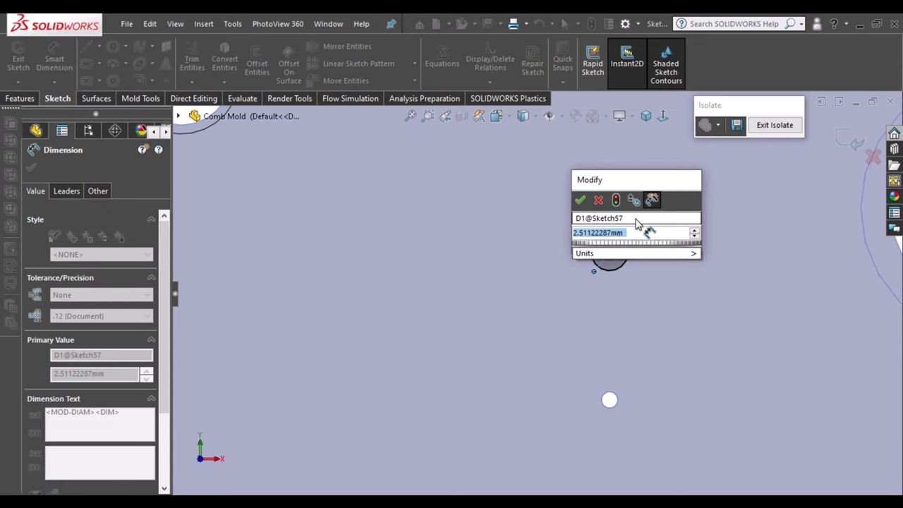
type("5.1")
key("Return")
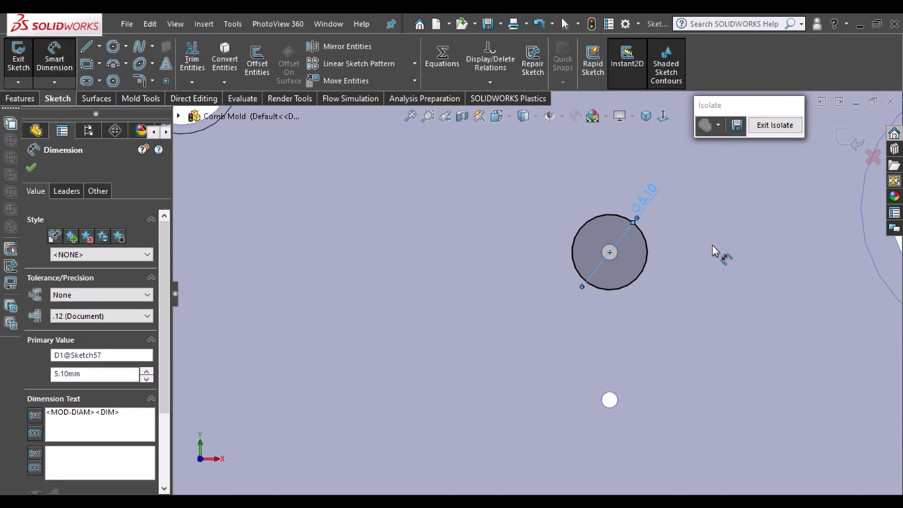
Draw a second circle around another hole and begin its diameter dimension
scroll(769, 255, "up", 2)
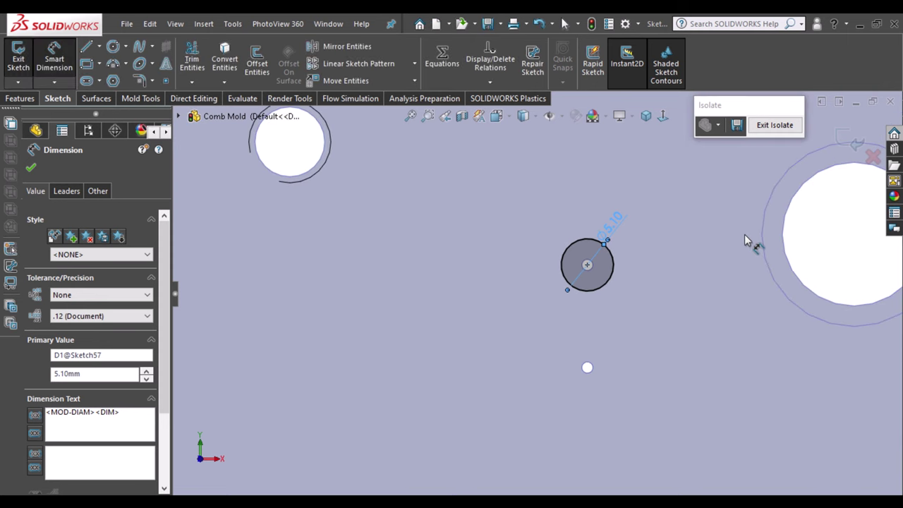
scroll(772, 256, "up", 1)
scroll(812, 267, "up", 2)
scroll(790, 272, "up", 2)
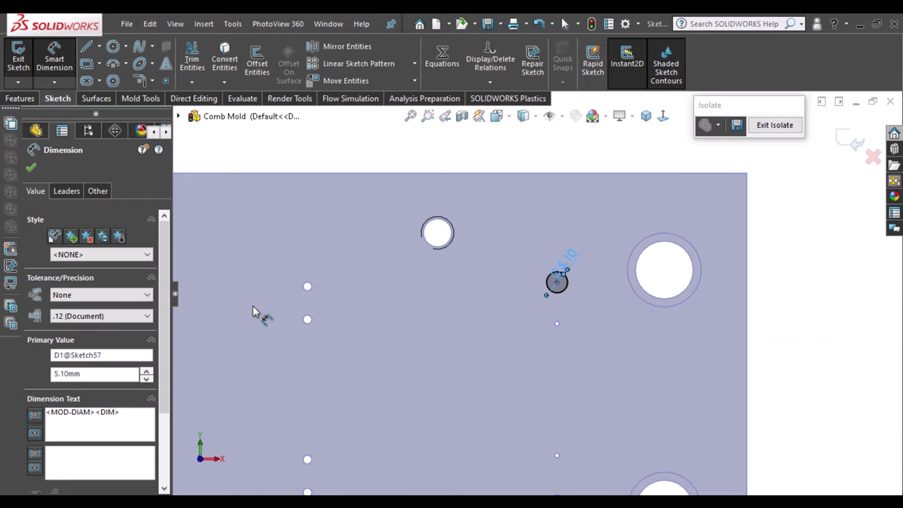
scroll(252, 306, "down", 1)
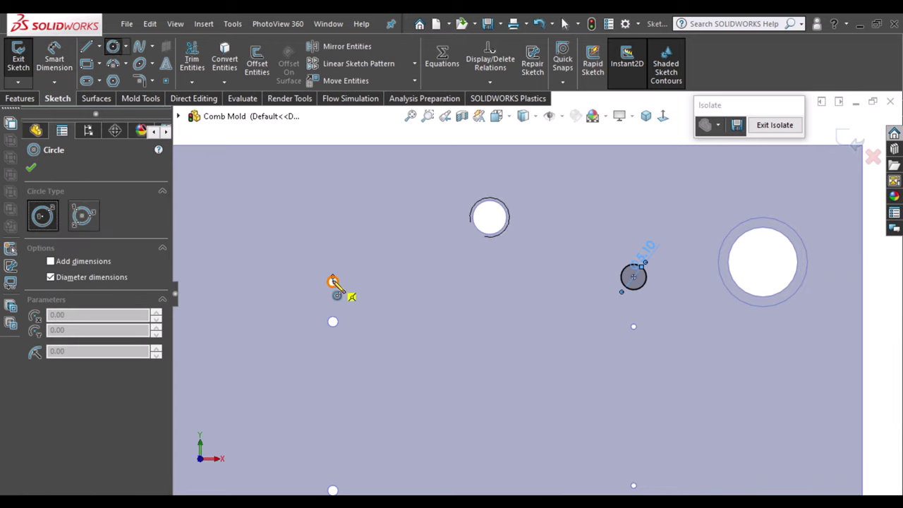
left_click(333, 282)
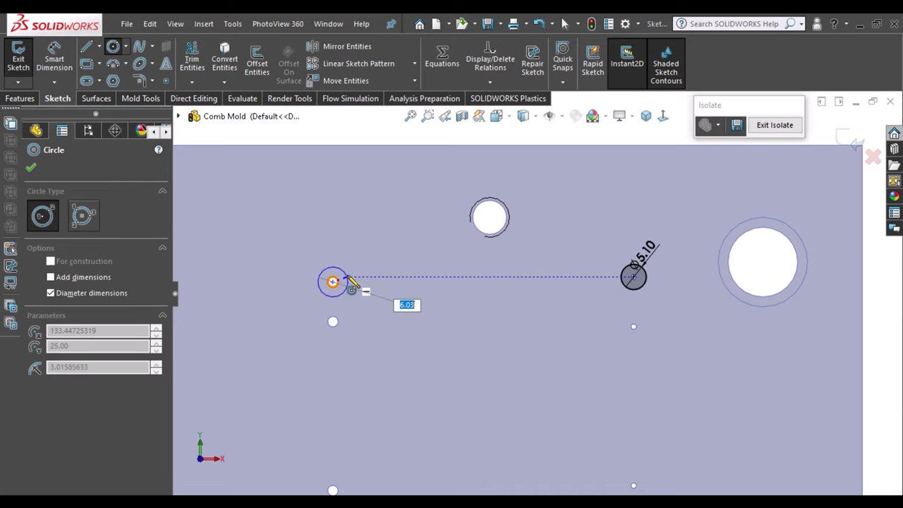
left_click(347, 292)
scroll(347, 293, "down", 1)
scroll(344, 301, "down", 1)
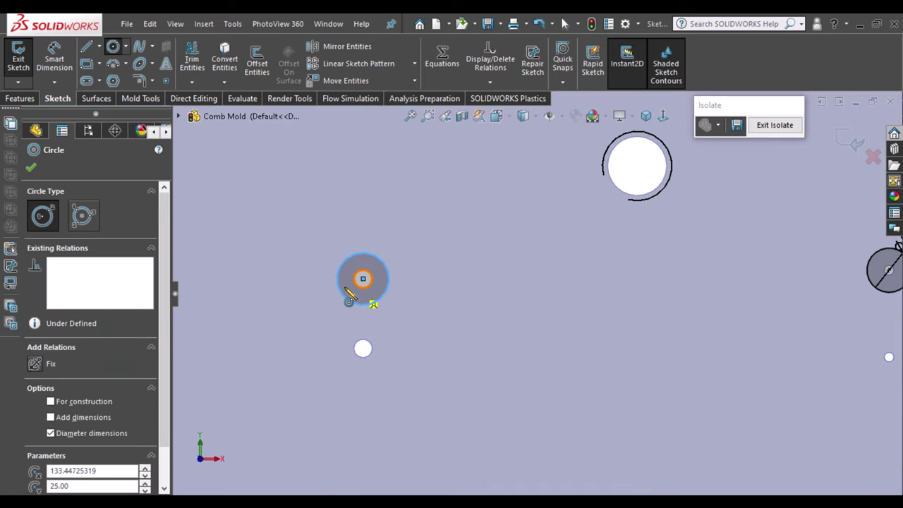
key("Escape")
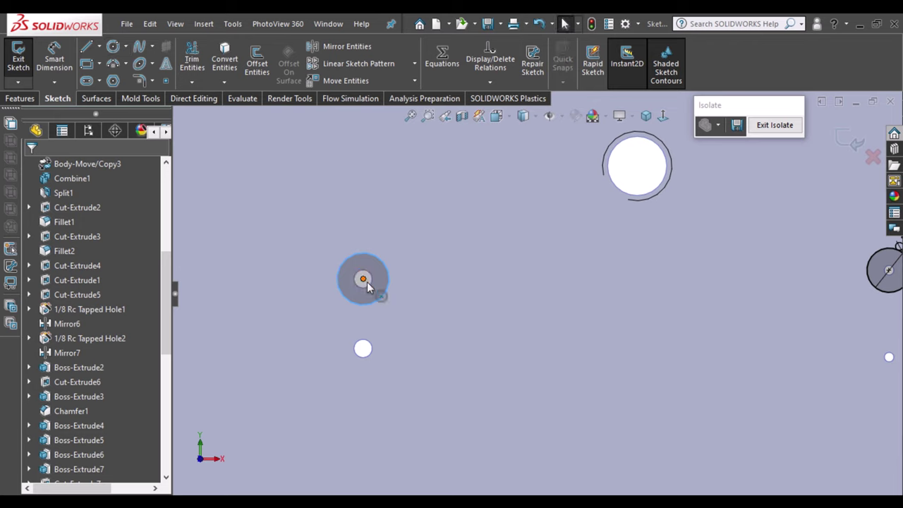
left_click(369, 283)
left_click(57, 70)
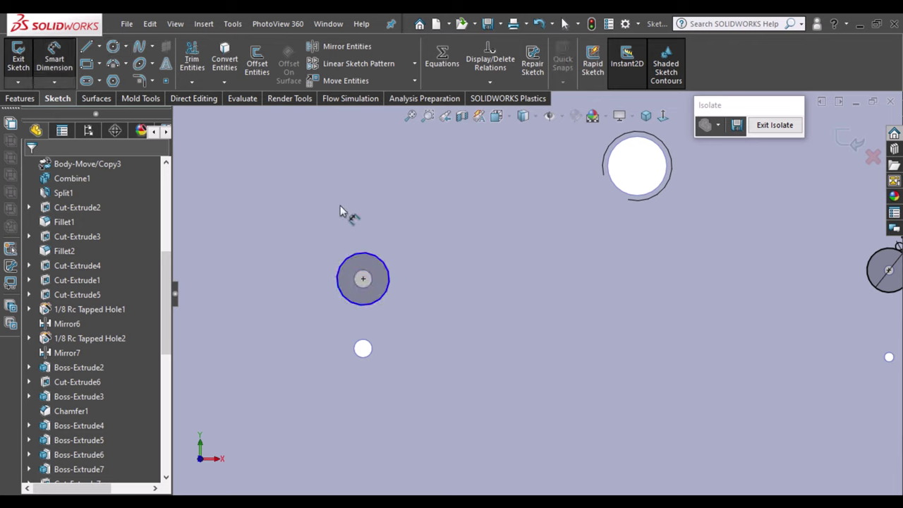
left_click(386, 269)
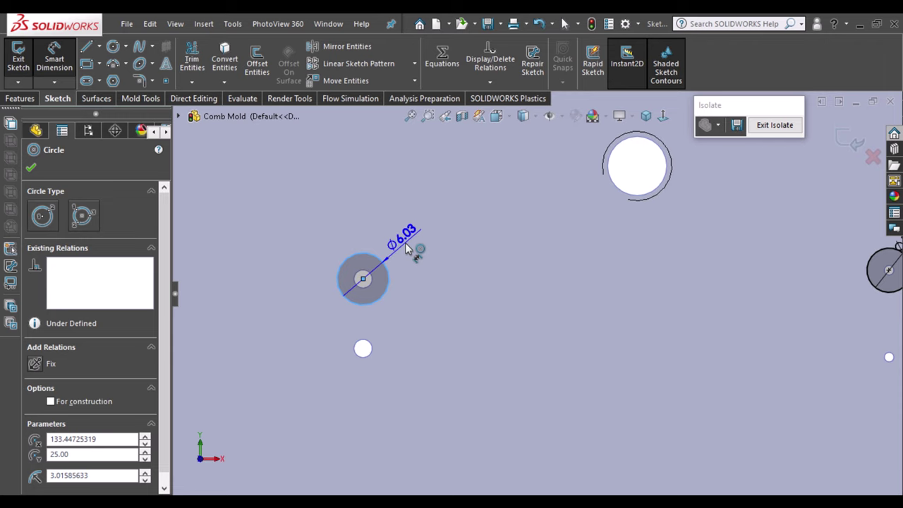
Sketch two more circles centred on the lower hole and the right-edge hole
key("Escape")
left_click(113, 46)
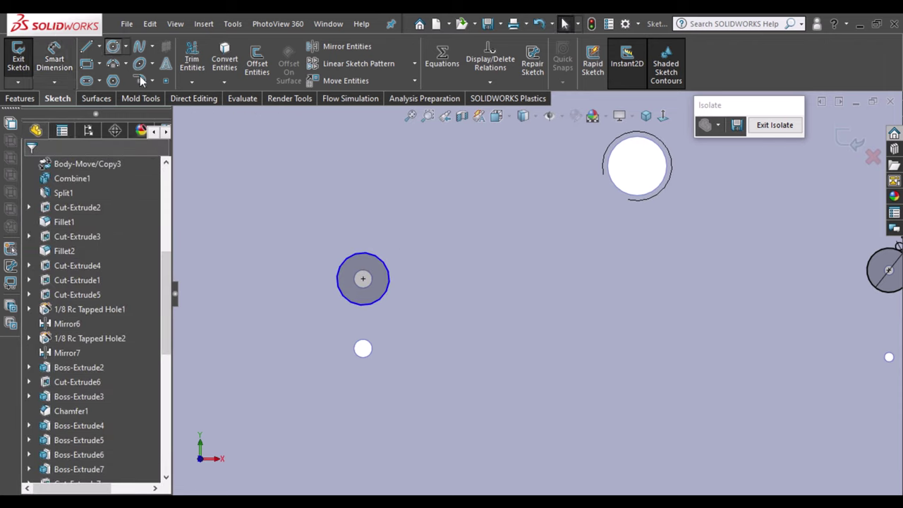
left_click(362, 348)
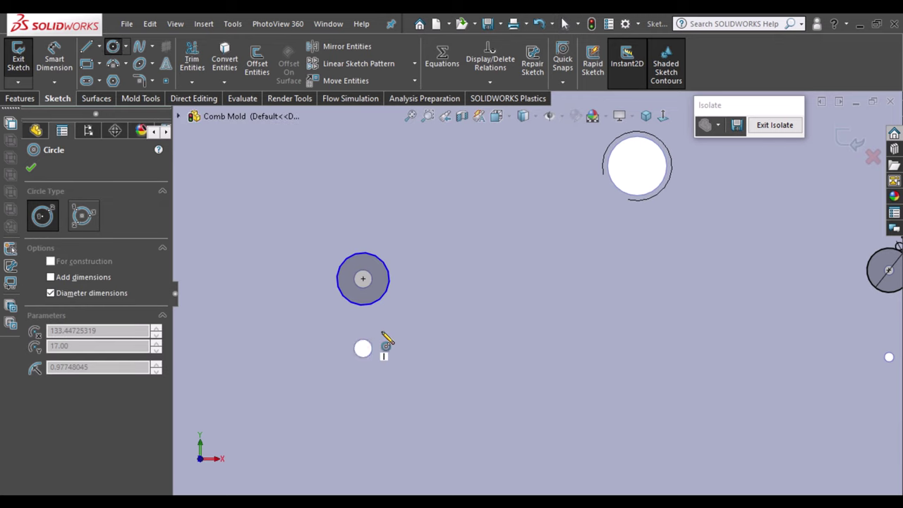
left_click(391, 346)
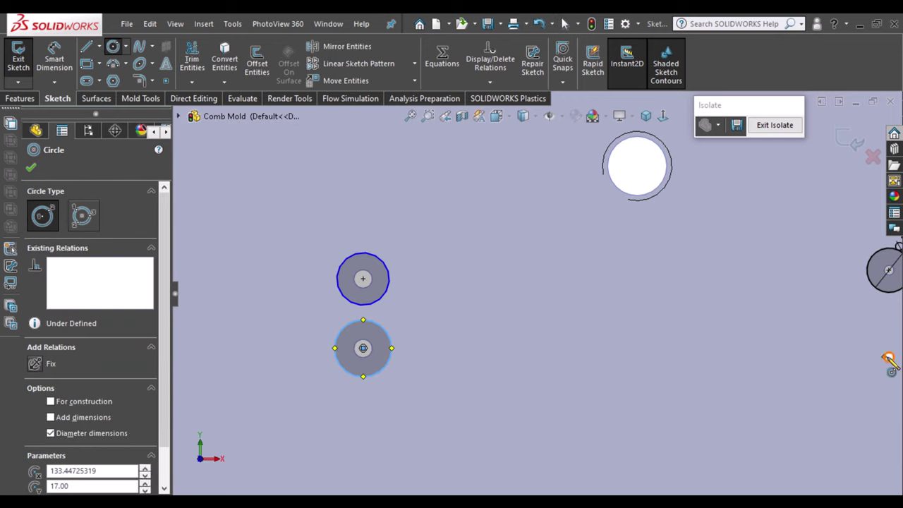
left_click(888, 358)
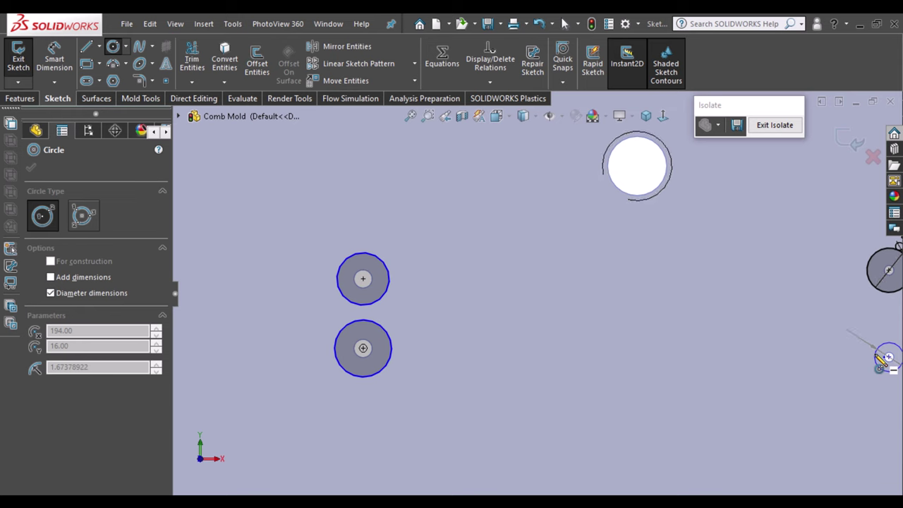
left_click(884, 361)
key("Escape")
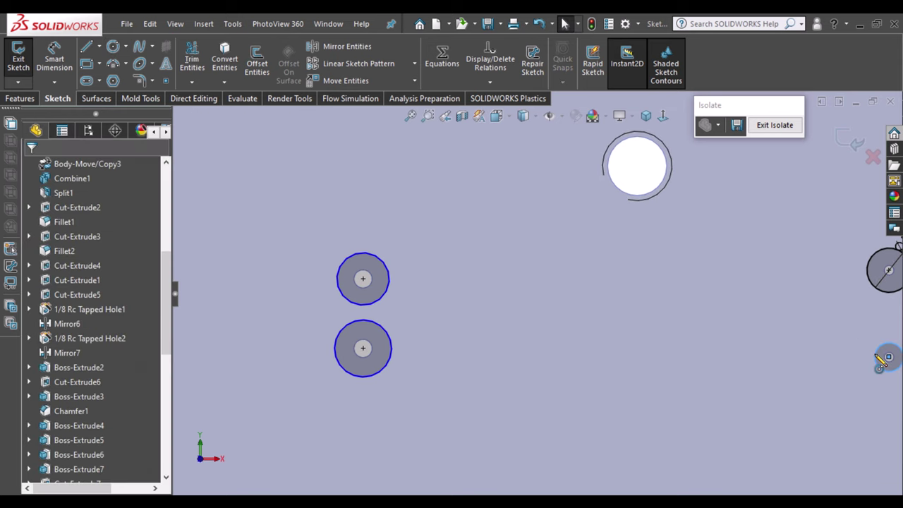
Make all four small sketch circles equal in size, fully defining the sketch
key("ctrl")
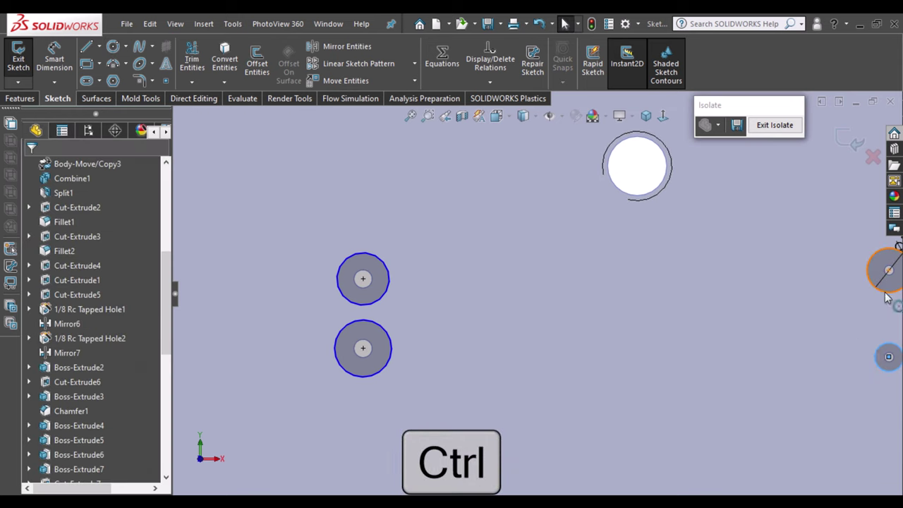
left_click(388, 292, "ctrl")
left_click(384, 299, "ctrl")
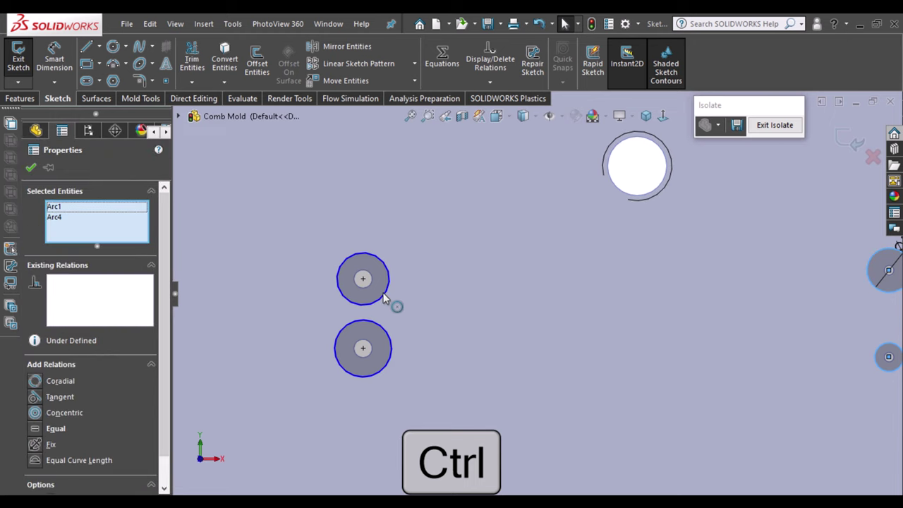
left_click(386, 304, "ctrl")
left_click(388, 341, "ctrl")
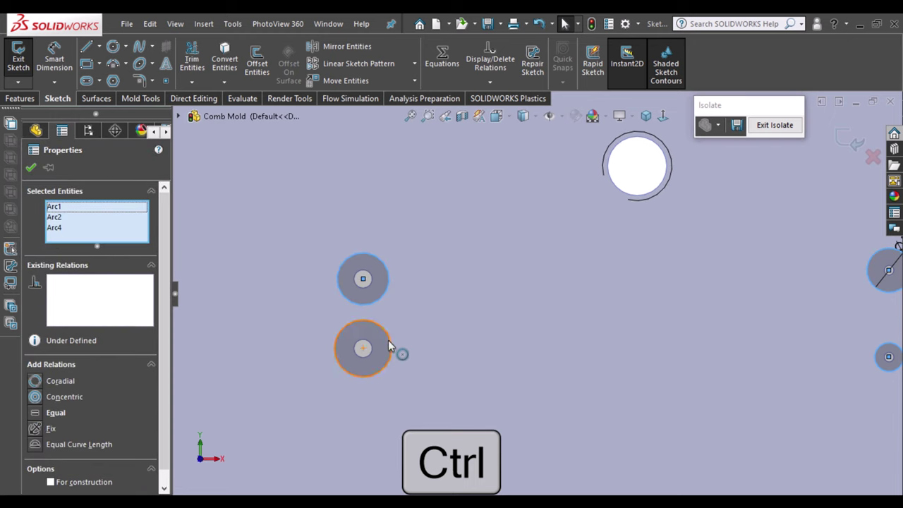
left_click(388, 343, "ctrl")
left_click(387, 343, "ctrl")
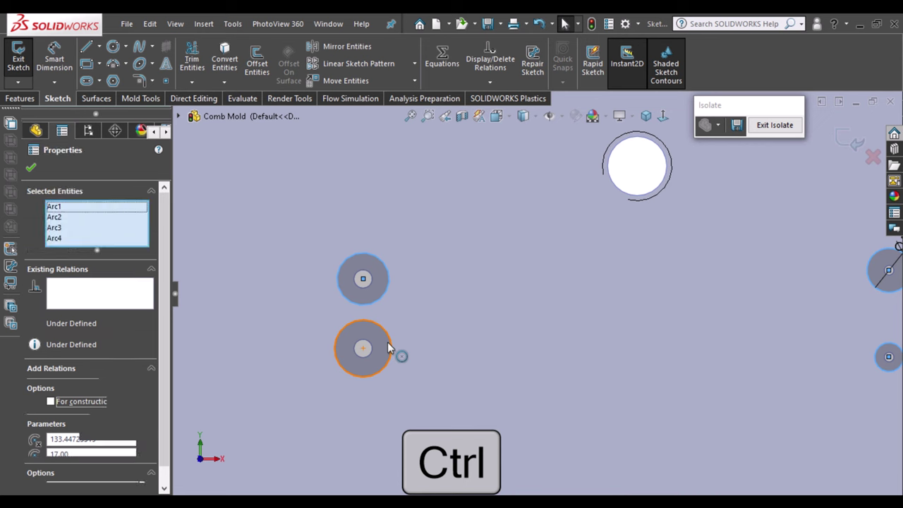
left_click(467, 283)
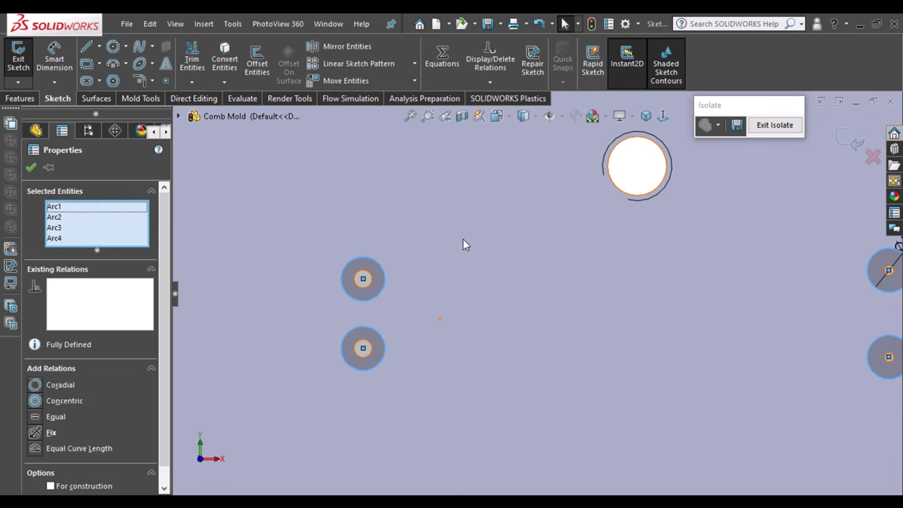
left_click(463, 239)
scroll(459, 243, "up", 1)
scroll(455, 238, "up", 4)
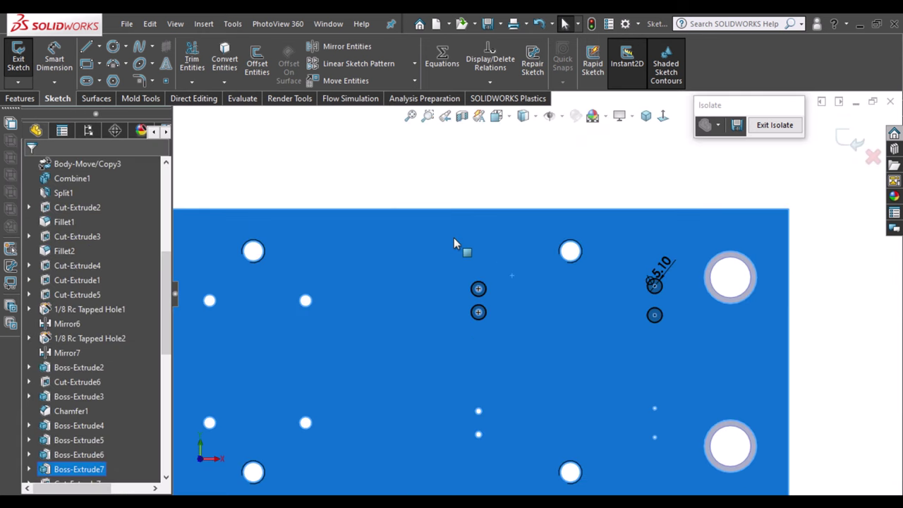
Fit the plate in view and draw a horizontal construction centerline starting at the sketch origin
left_click(497, 178)
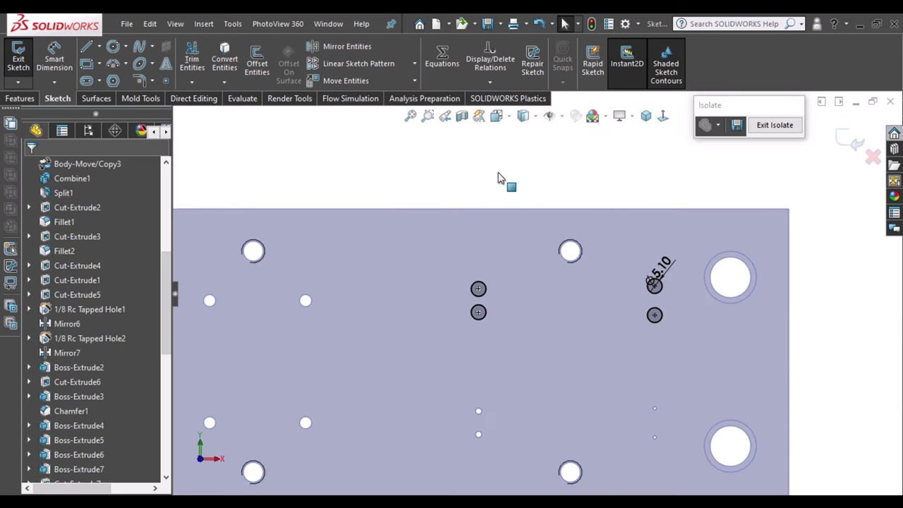
left_click(306, 308)
key("f")
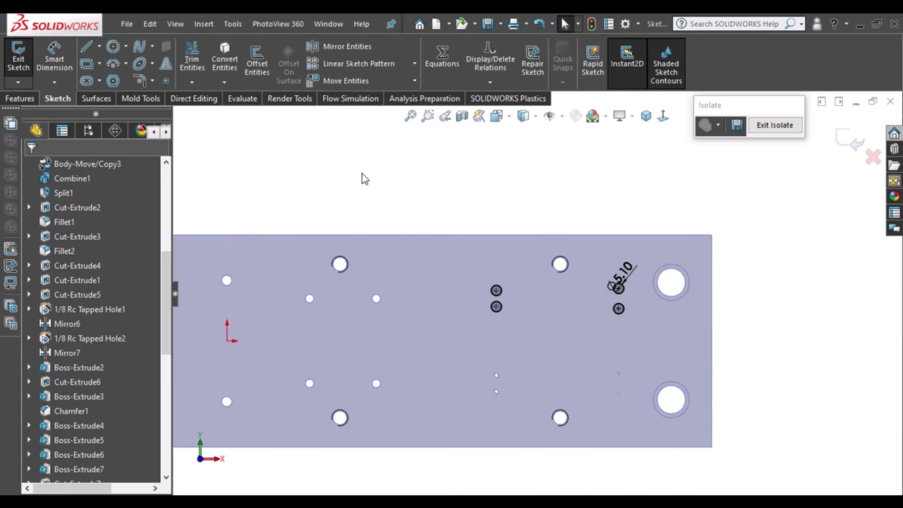
left_click(99, 47)
left_click(113, 79)
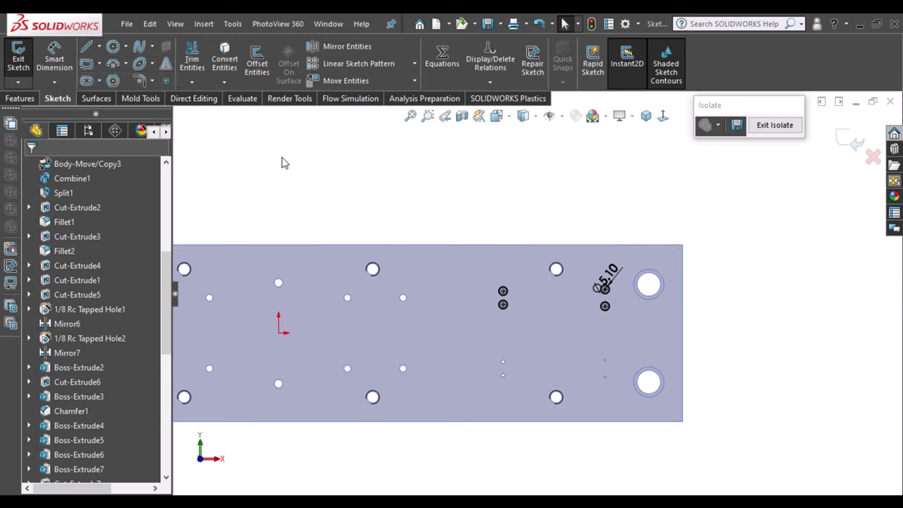
left_click(280, 333)
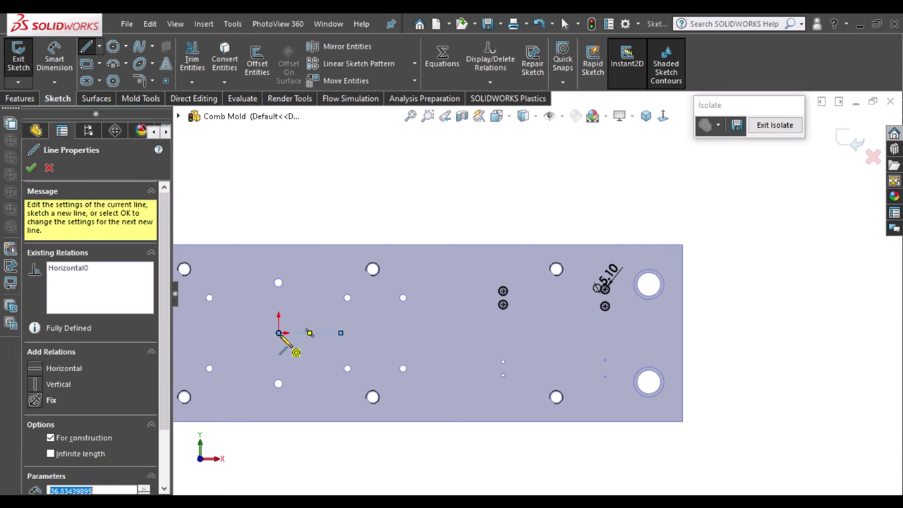
left_click(279, 269)
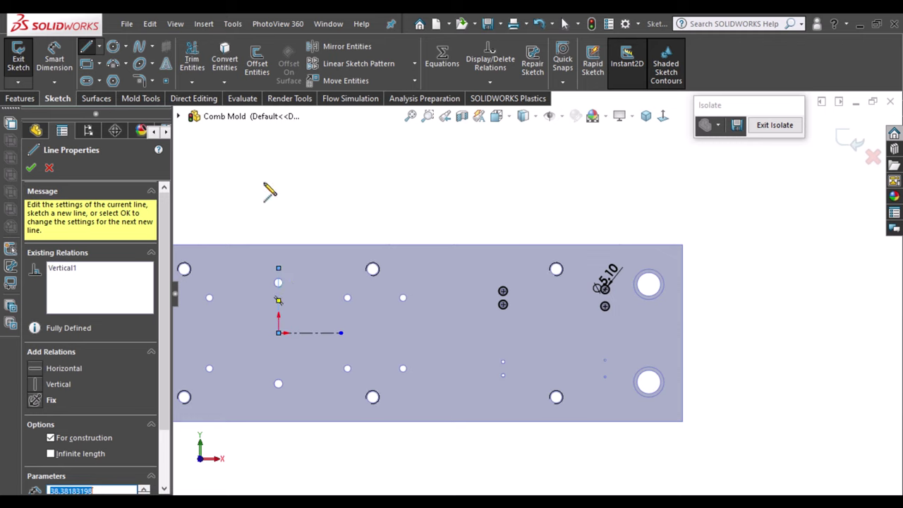
key("Escape")
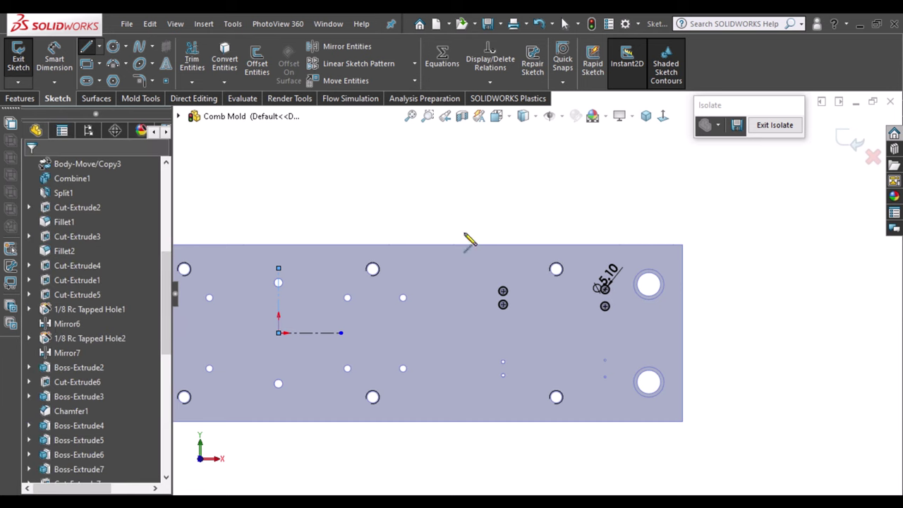
left_click_drag(452, 212, 535, 336)
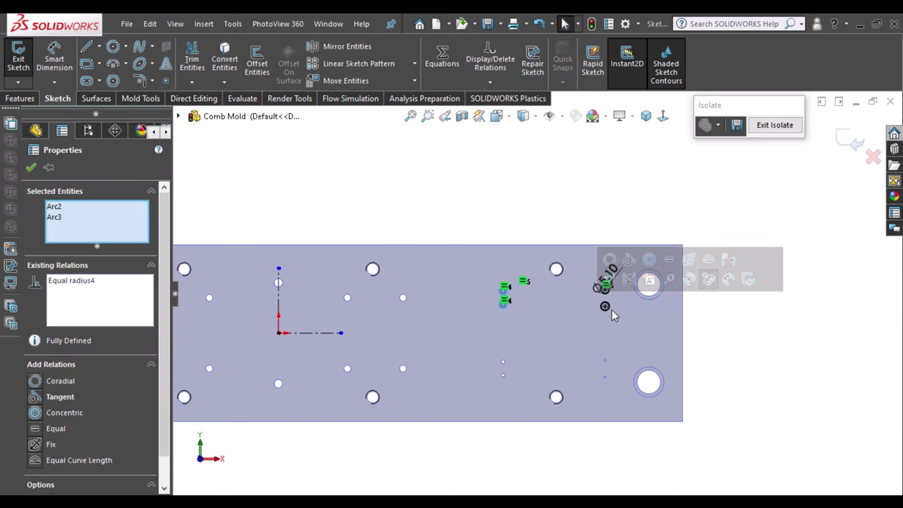
Mirror the selected upper circles, including the upper right one, about the horizontal centerline
scroll(625, 311, "down", 2)
scroll(615, 294, "down", 2)
scroll(591, 282, "down", 1)
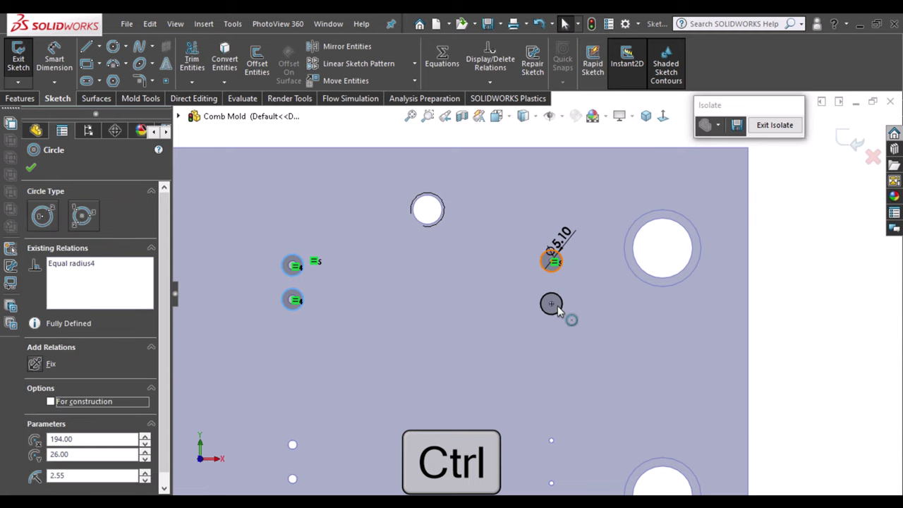
left_click(556, 305, "ctrl")
scroll(787, 341, "up", 3)
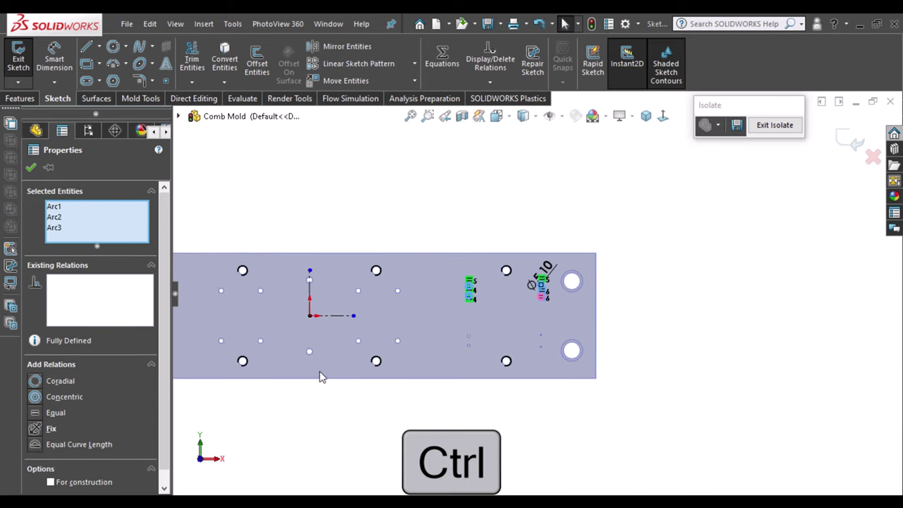
left_click(335, 316, "ctrl")
left_click(335, 46)
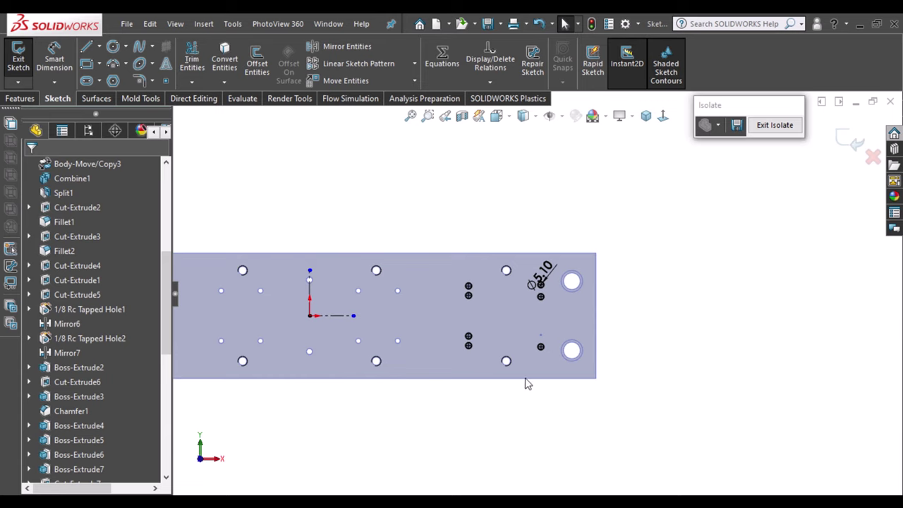
Mirror the remaining right-hand circle about the same centerline
scroll(527, 379, "down", 2)
scroll(574, 327, "down", 2)
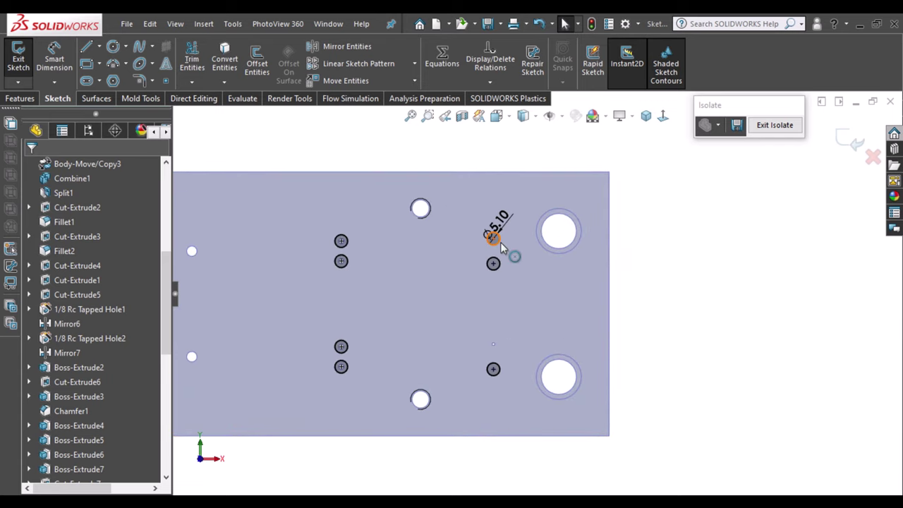
left_click(498, 264)
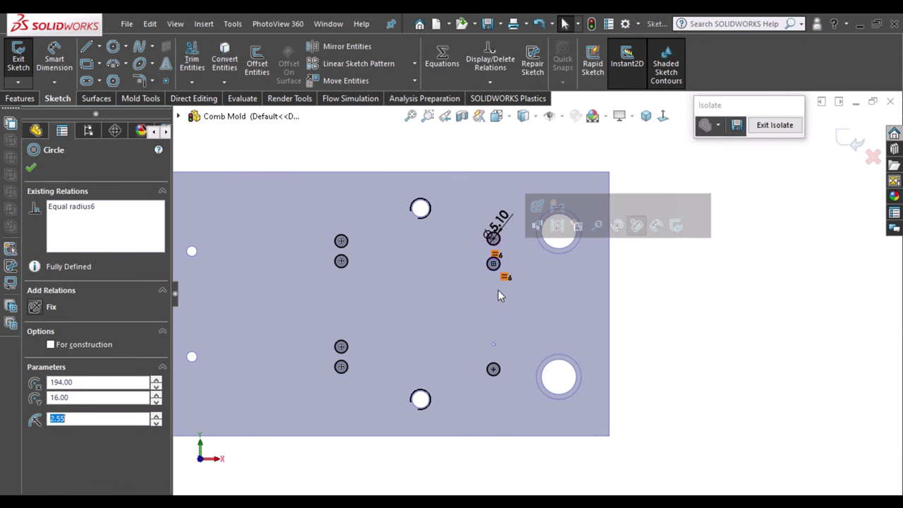
scroll(536, 294, "up", 2)
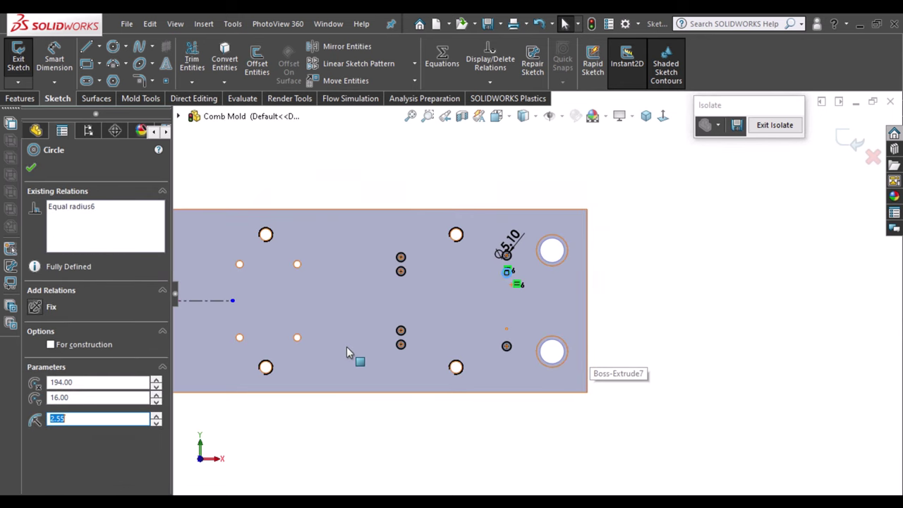
left_click(212, 301, "ctrl")
left_click(339, 47)
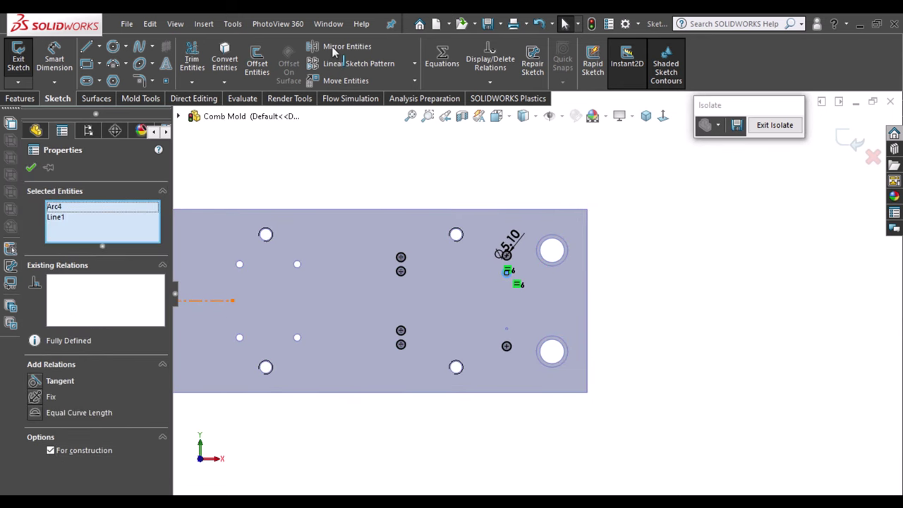
left_click(696, 228)
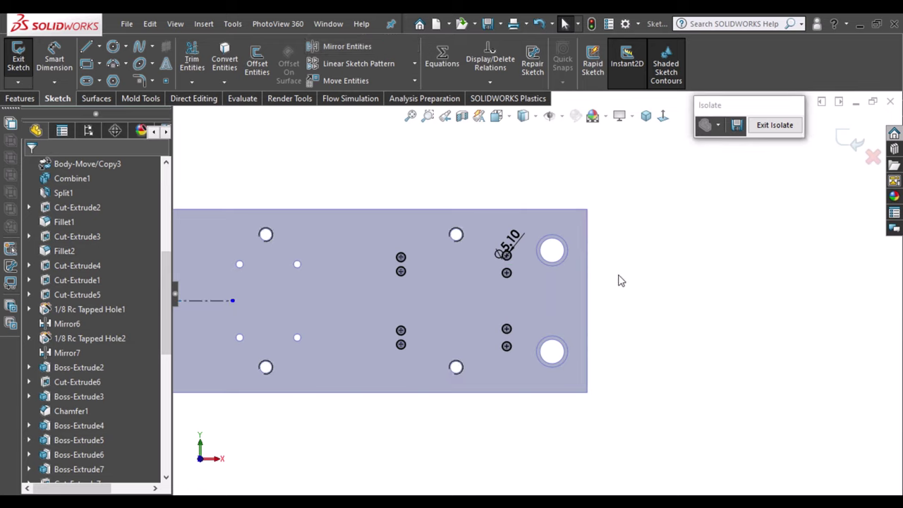
Mirror the lower, upper-middle and right-column hole circles across the vertical centreline
mouse_move(355, 439)
left_mouse_down()
mouse_move(599, 276)
mouse_move(613, 287)
left_mouse_up()
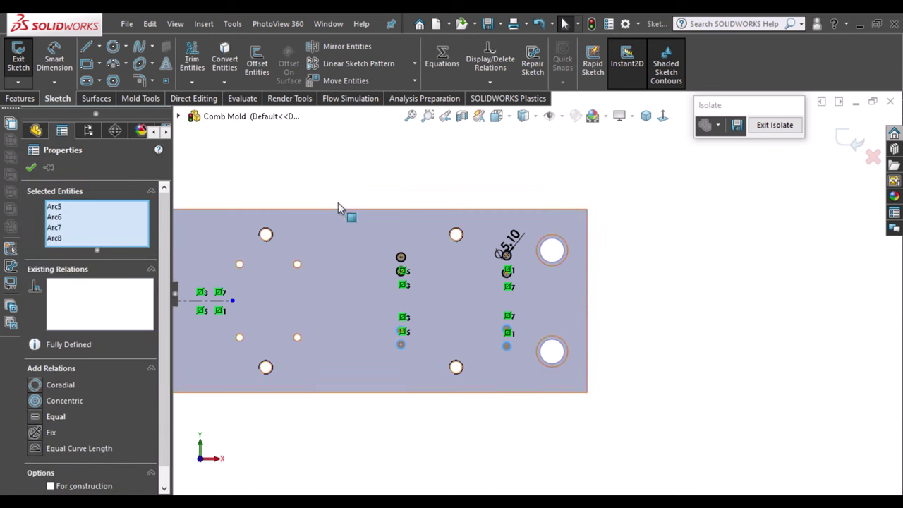
left_click_drag(325, 157, 445, 299, "ctrl")
scroll(505, 269, "down", 3)
scroll(506, 272, "down", 1)
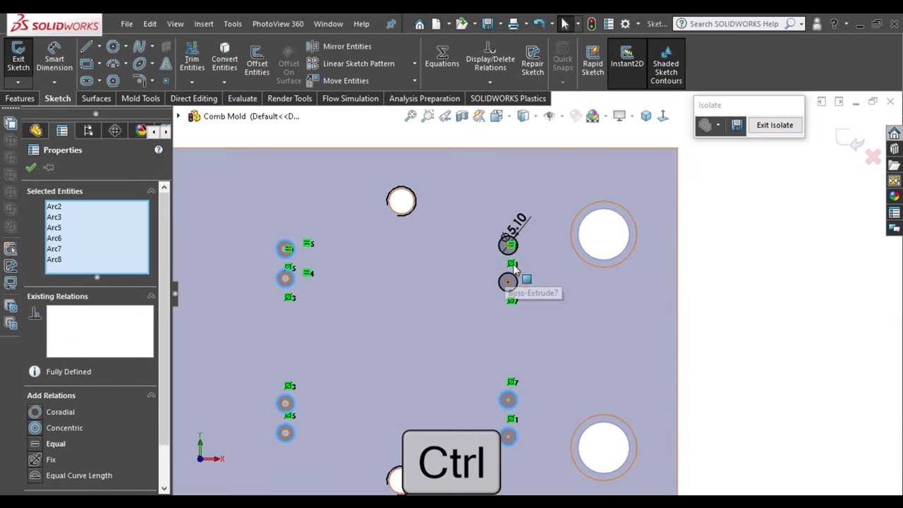
scroll(507, 272, "down", 2)
scroll(507, 273, "down", 1)
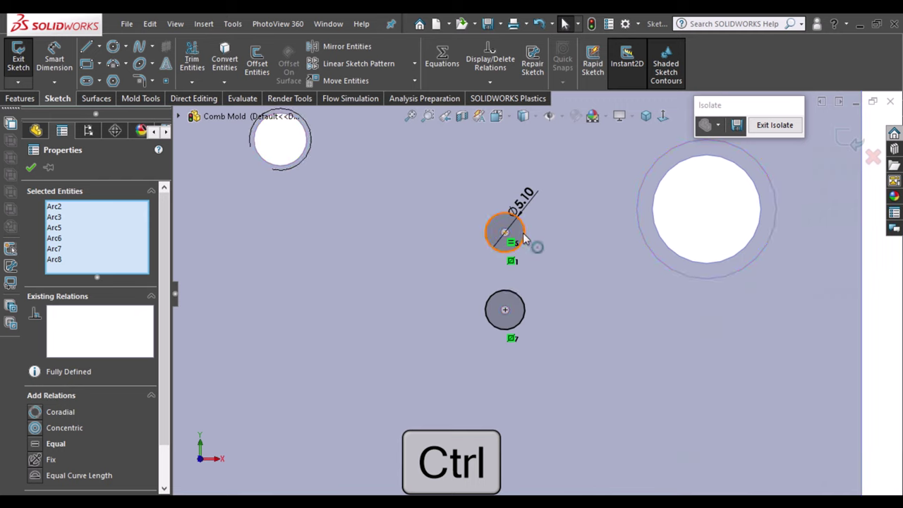
left_click(526, 238)
left_click(526, 317, "ctrl")
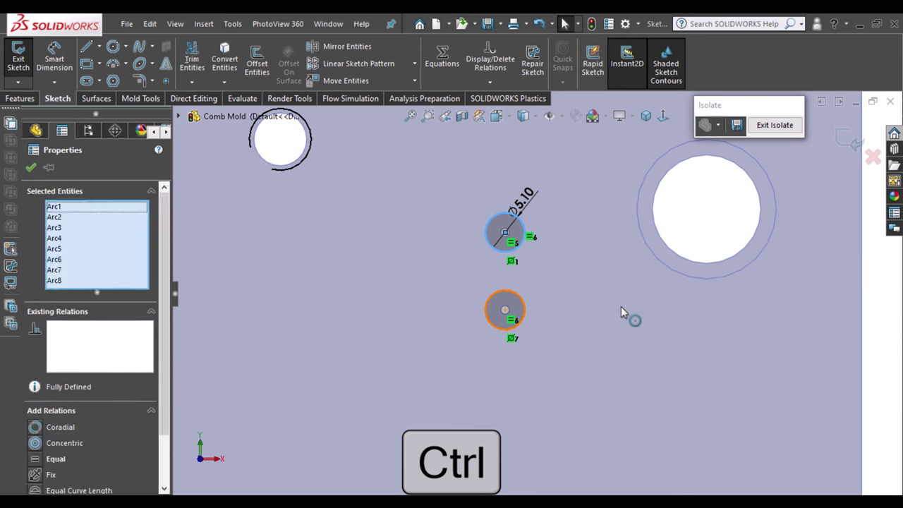
scroll(621, 306, "up", 1)
scroll(622, 307, "up", 1)
scroll(634, 318, "up", 1)
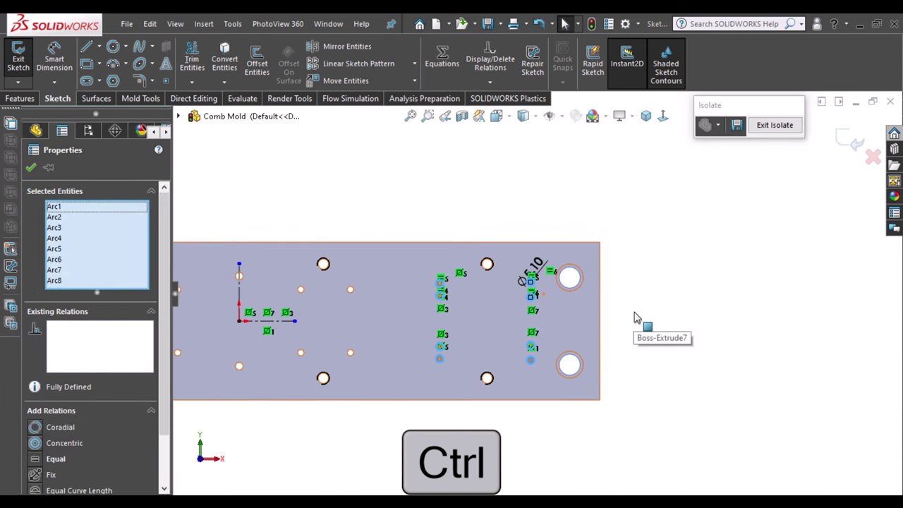
left_click(240, 293)
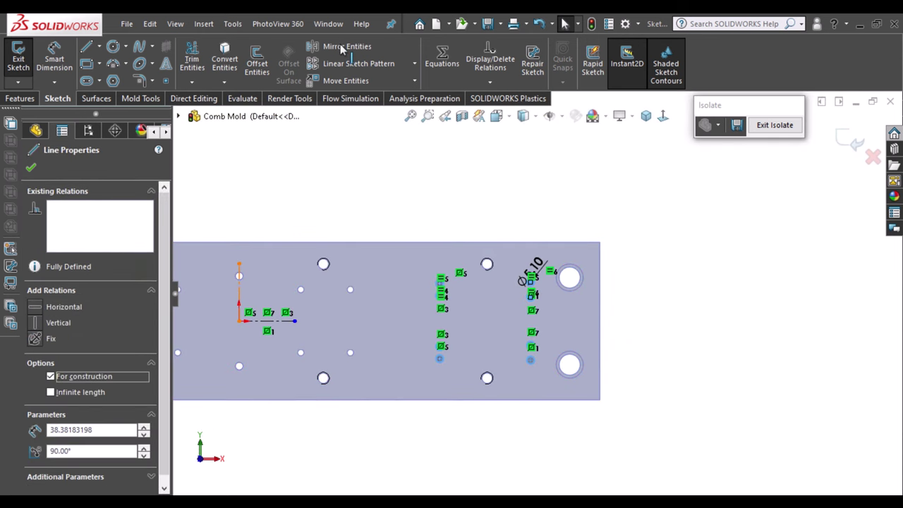
left_click(343, 48)
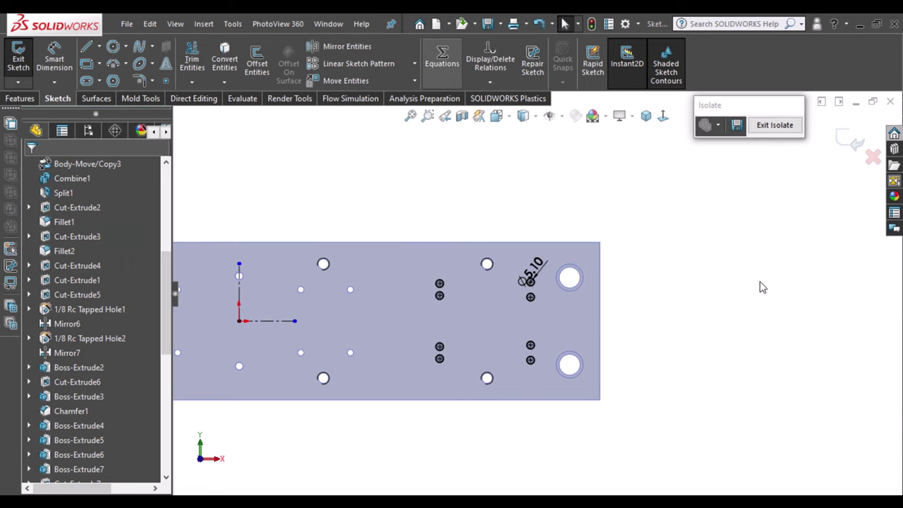
Zoom out and extrude-cut the small Ø5.10 circles into the plate, 10.00 mm blind
key("z")
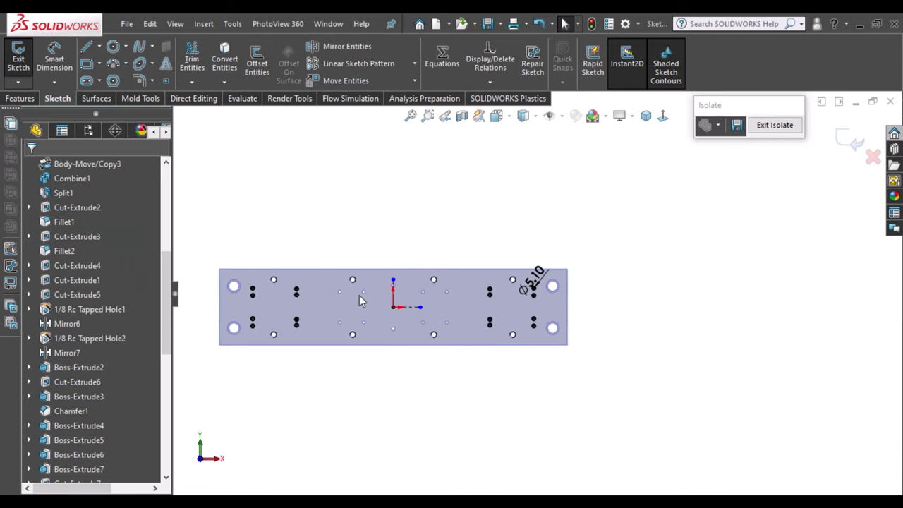
scroll(355, 295, "down", 1)
scroll(356, 295, "down", 2)
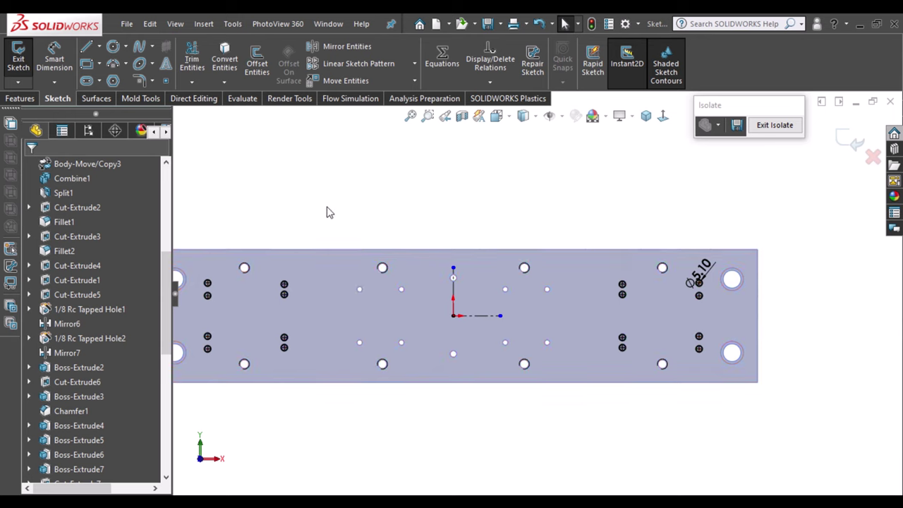
left_click(21, 99)
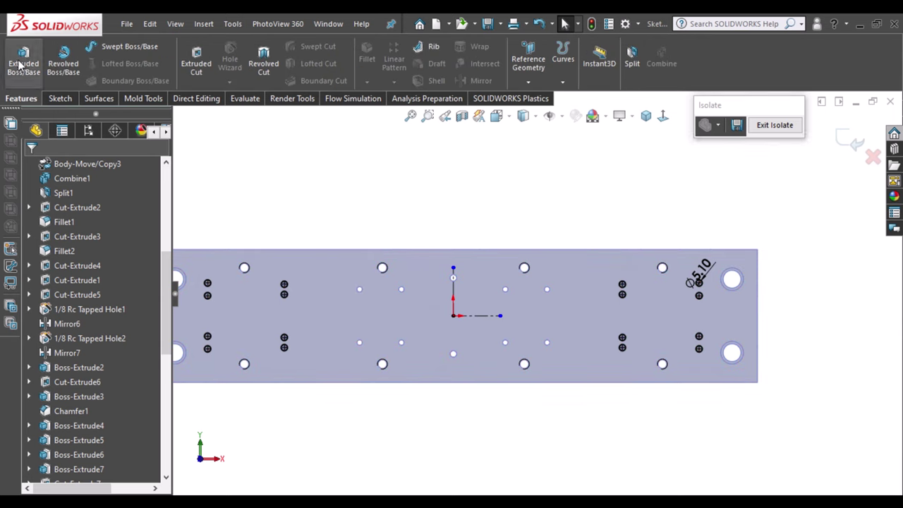
left_click(196, 62)
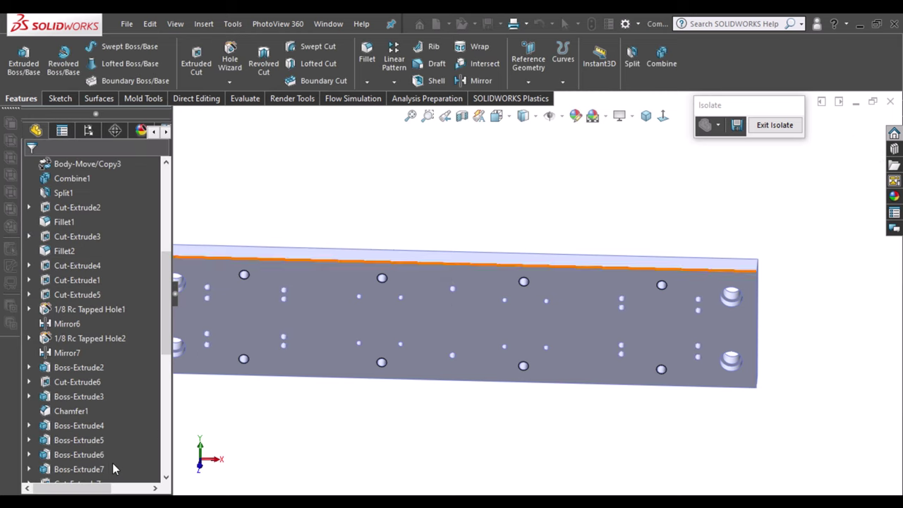
Change Cut-Extrude13 depth to 4 mm, then view the plate's front face Normal To
scroll(115, 468, "down", 6)
scroll(106, 473, "down", 1)
left_click(94, 471)
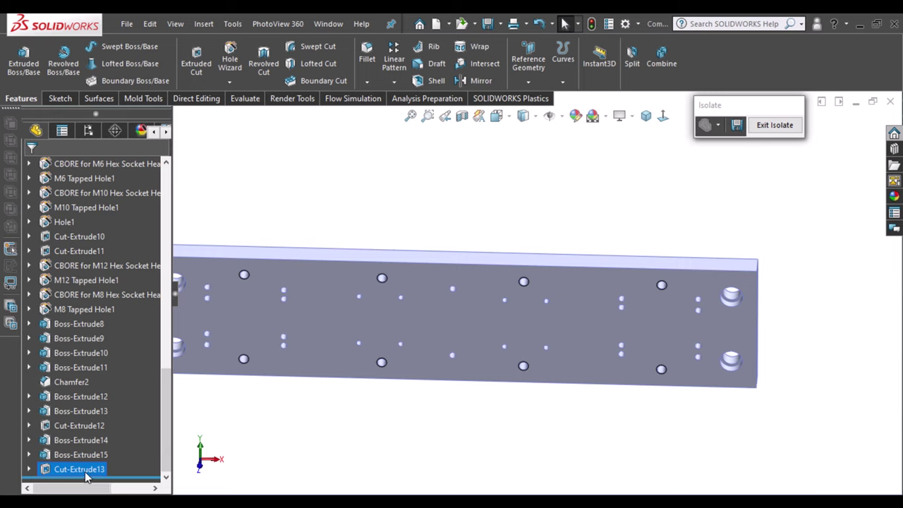
left_click(85, 425)
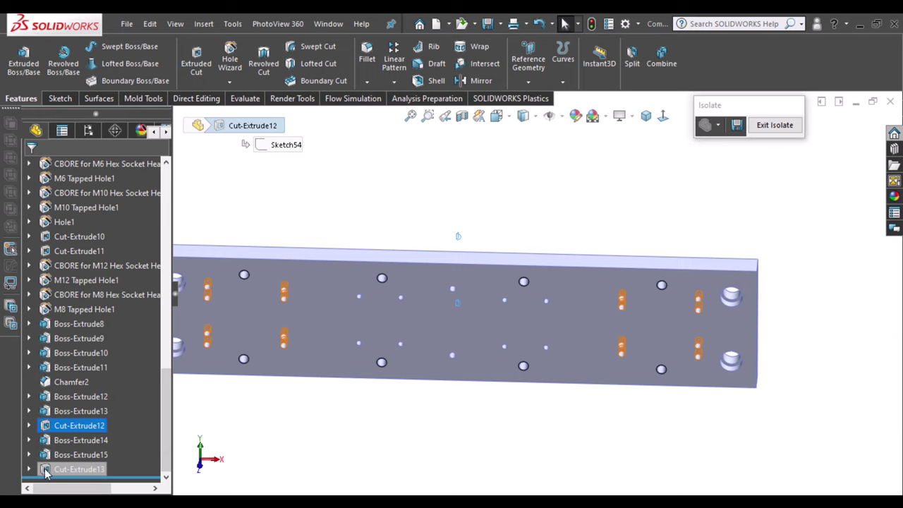
left_click(79, 470)
left_click(60, 428)
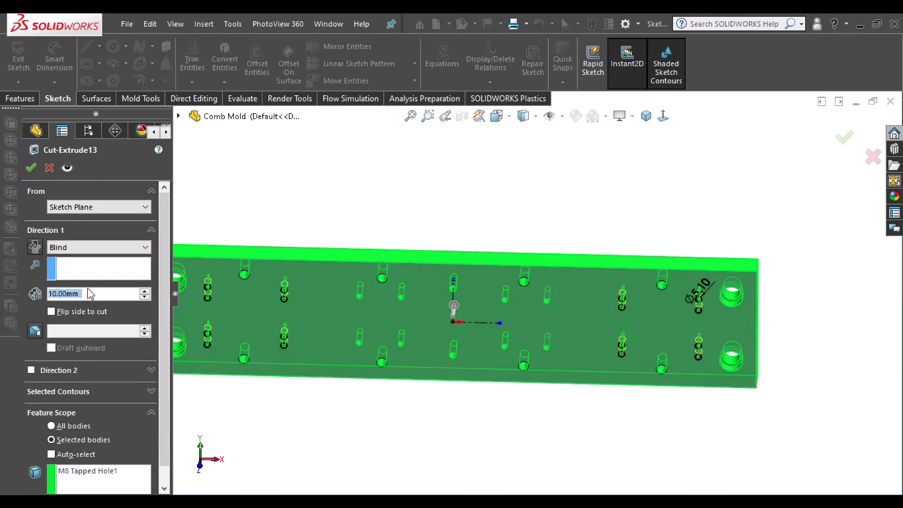
type("4")
key("Return")
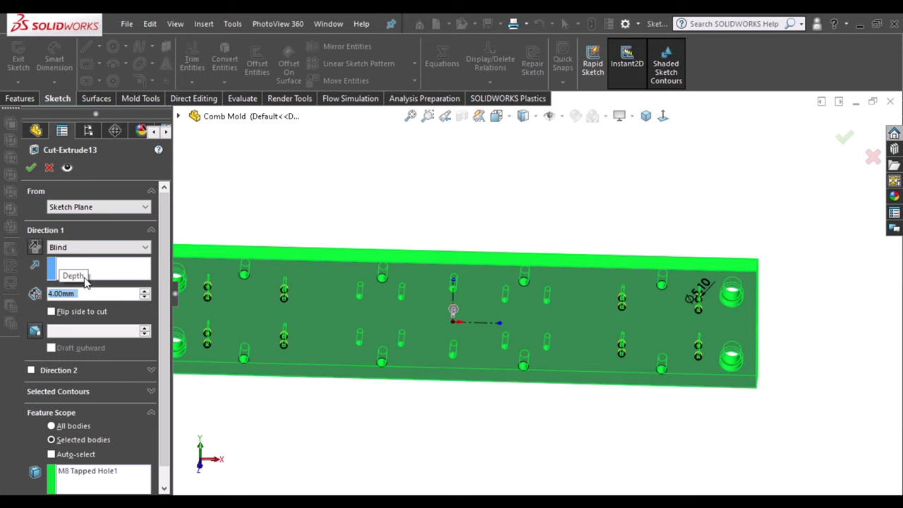
left_click(31, 168)
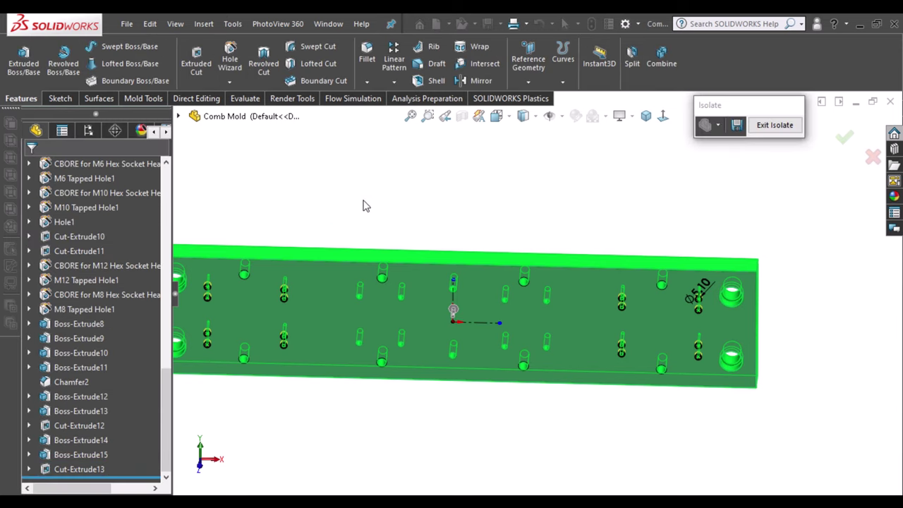
left_click(518, 316)
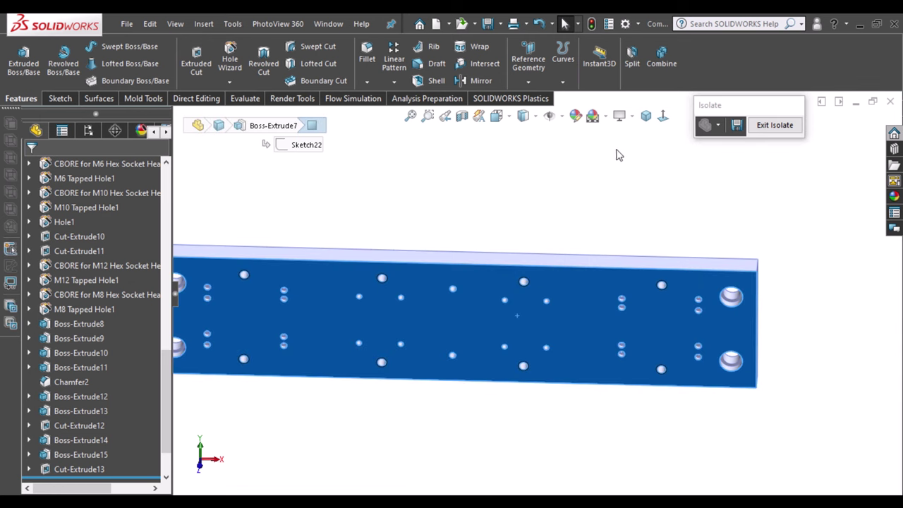
left_click(662, 115)
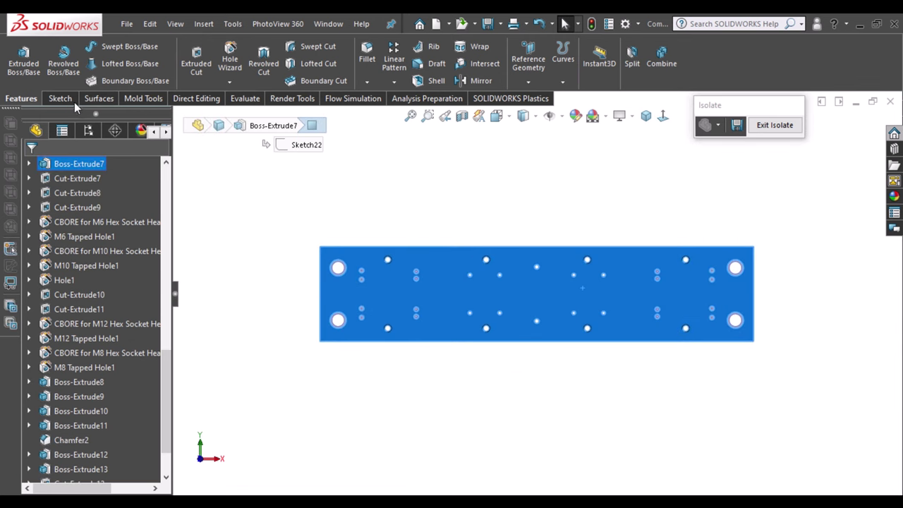
Start a sketch on the face and draw two circles concentric with neighbouring upper holes
left_click(70, 99)
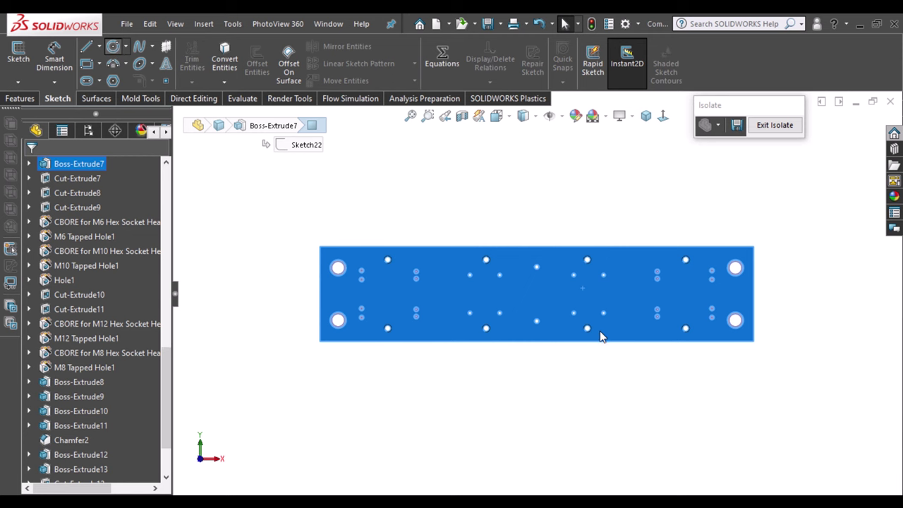
scroll(605, 301, "down", 3)
scroll(614, 297, "down", 3)
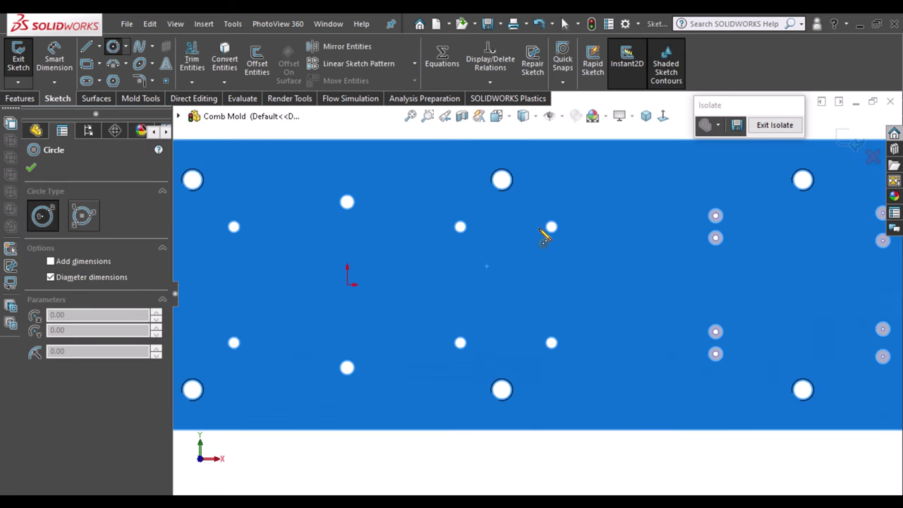
scroll(545, 239, "down", 2)
scroll(508, 290, "up", 1)
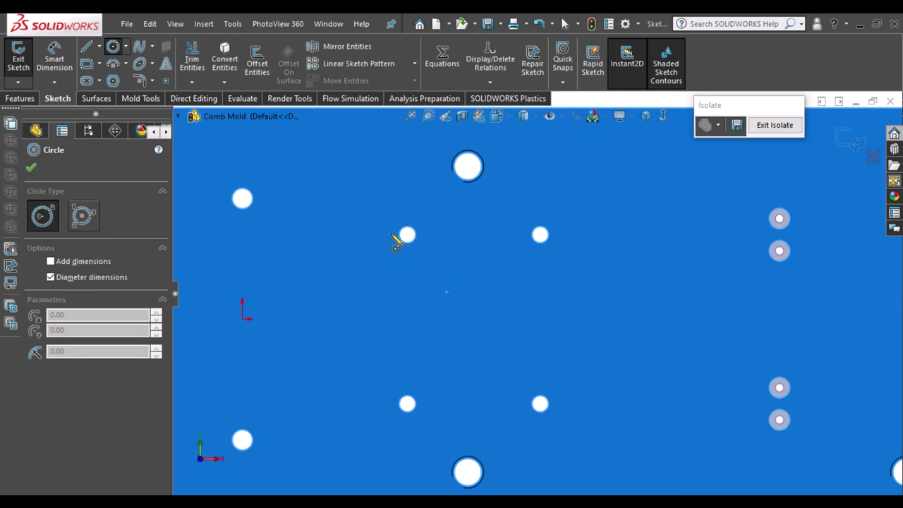
scroll(394, 241, "down", 1)
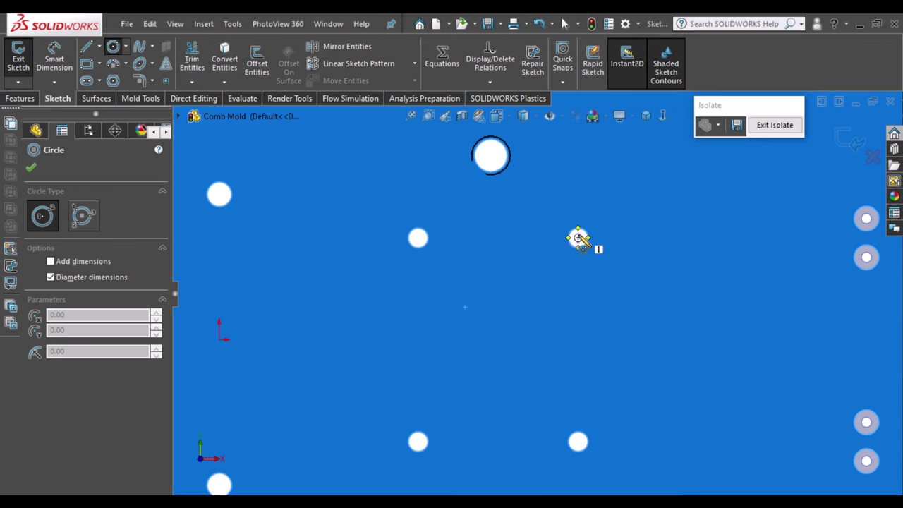
left_click(578, 238)
left_click(597, 238)
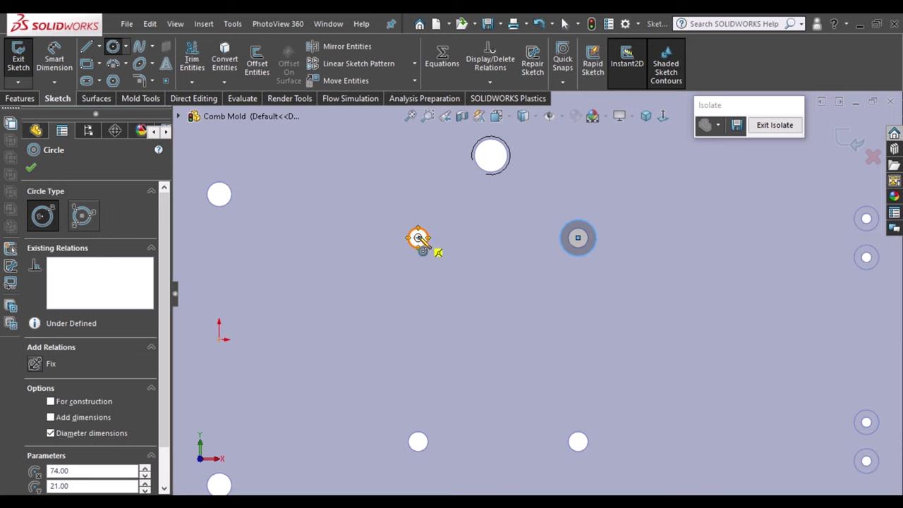
left_click(418, 239)
left_click(436, 238)
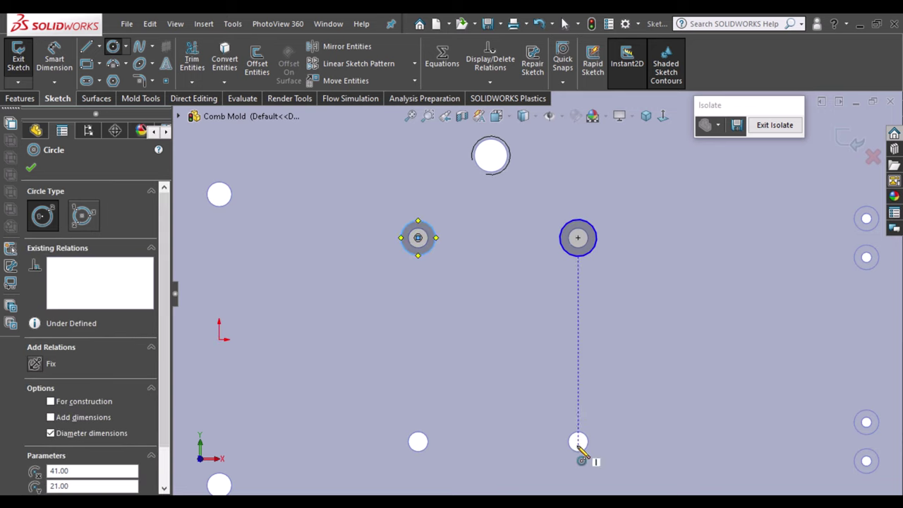
Draw concentric circles on the lower right (large), lower middle, upper-left and bottom-left holes
left_click(578, 442)
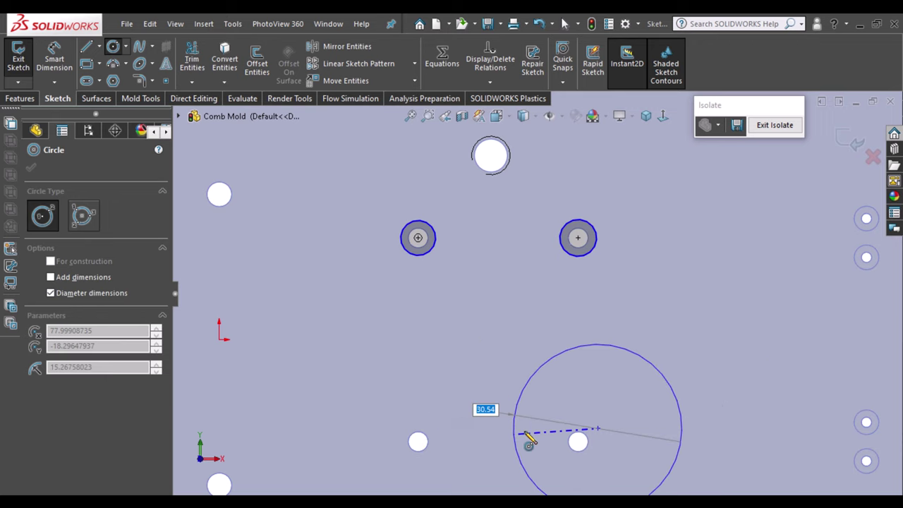
left_click(505, 442)
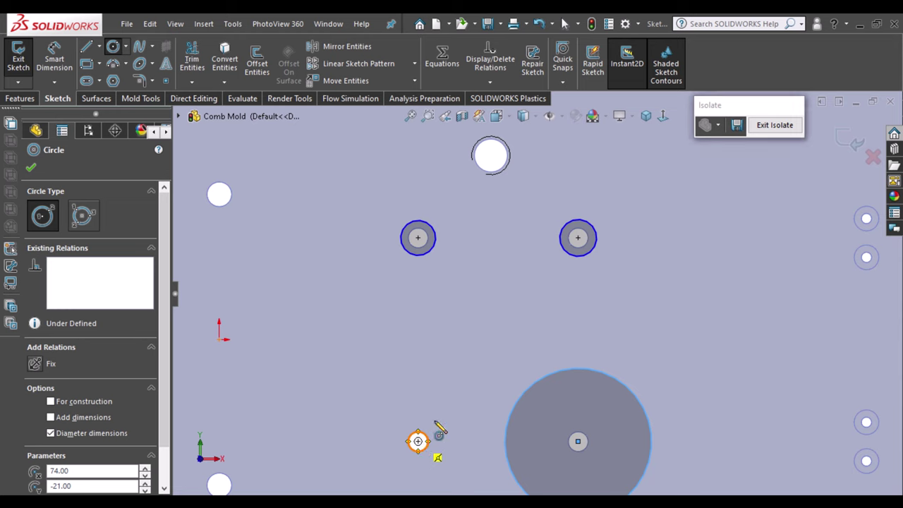
left_click(418, 442)
left_click(438, 423)
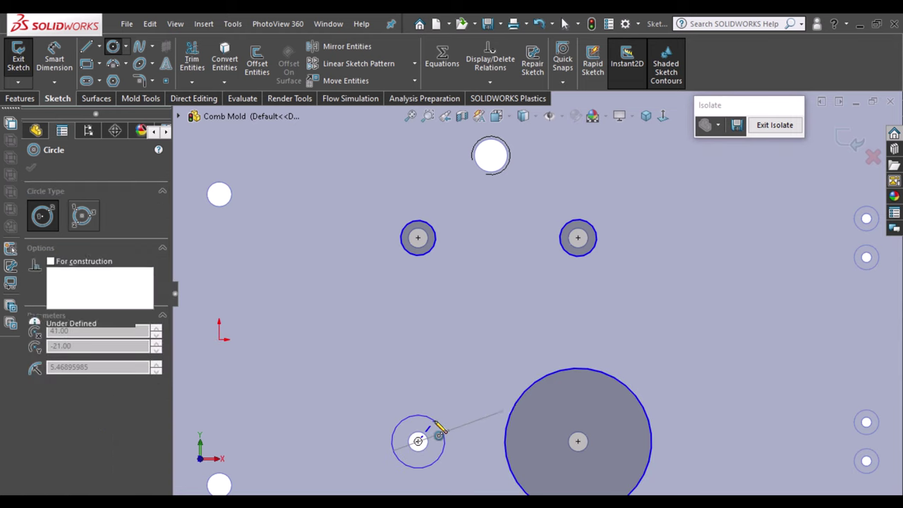
left_click(219, 193)
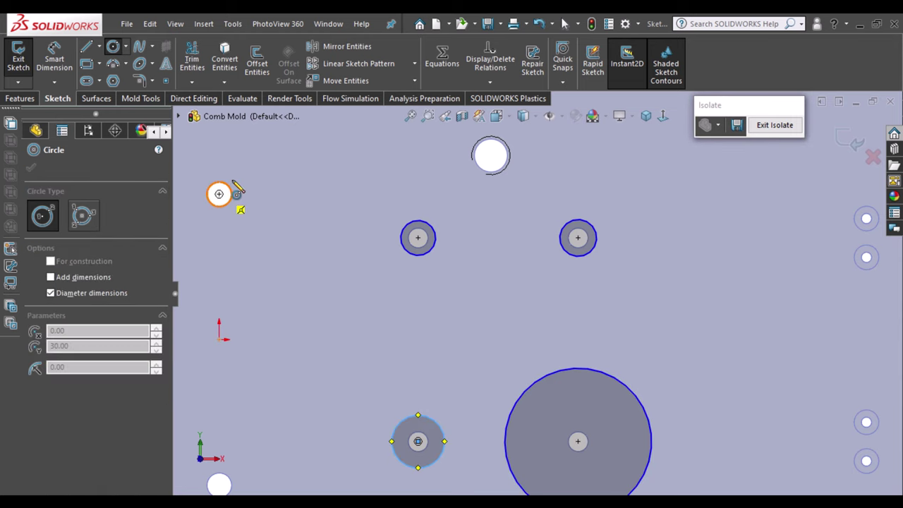
left_click(239, 183)
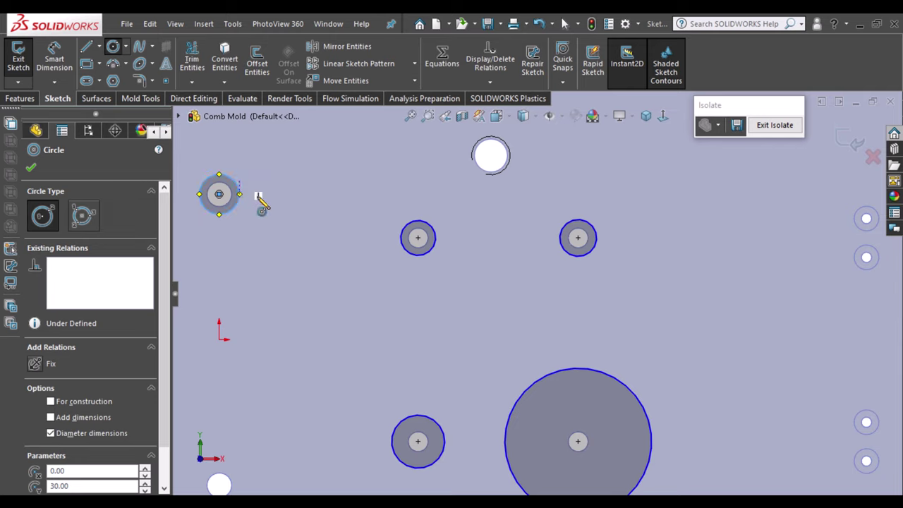
left_click(220, 486)
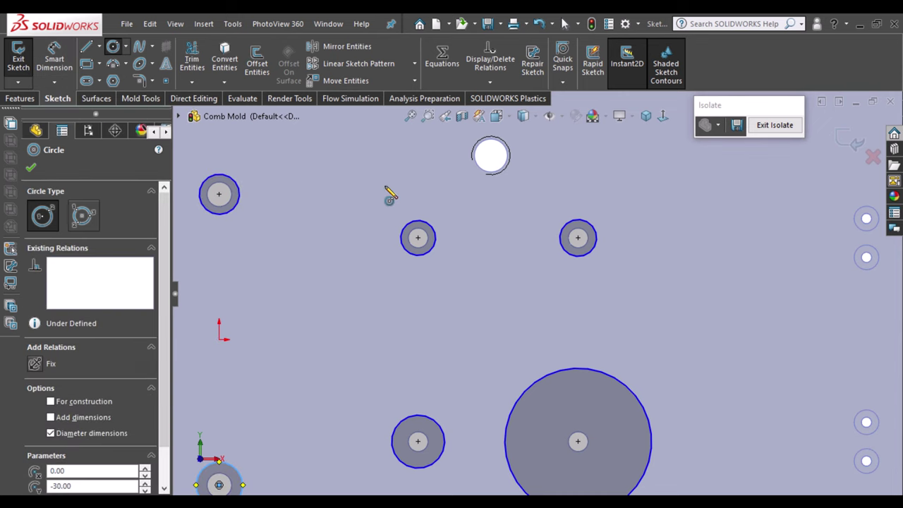
key("Escape")
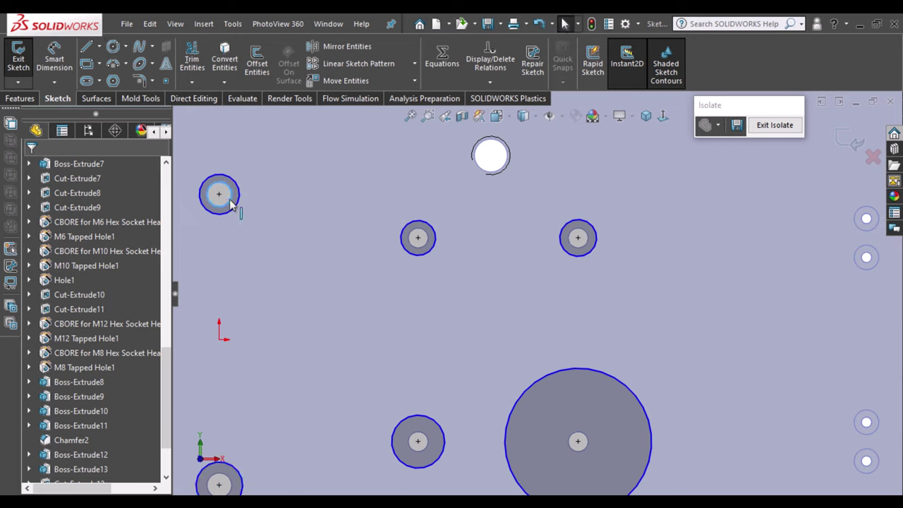
Dimension the top-left circle's diameter at Ø9.00 with Smart Dimension
left_click(426, 245)
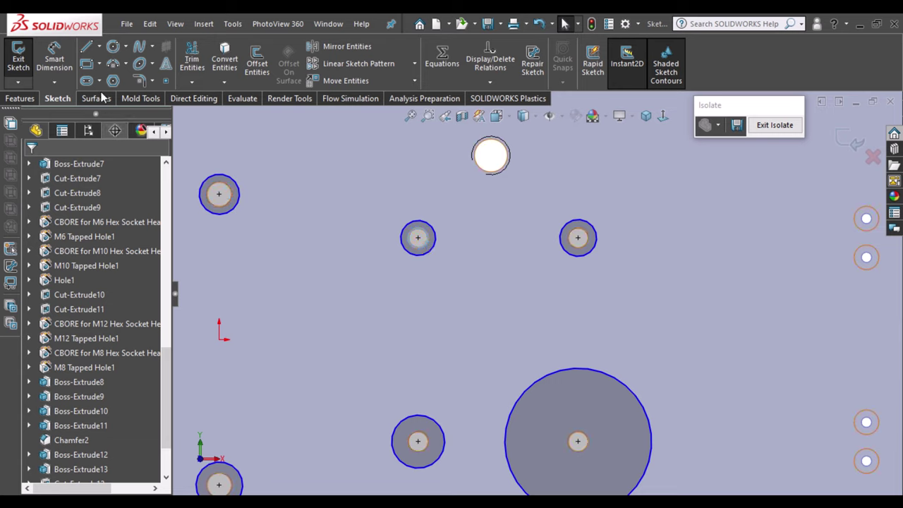
left_click(68, 62)
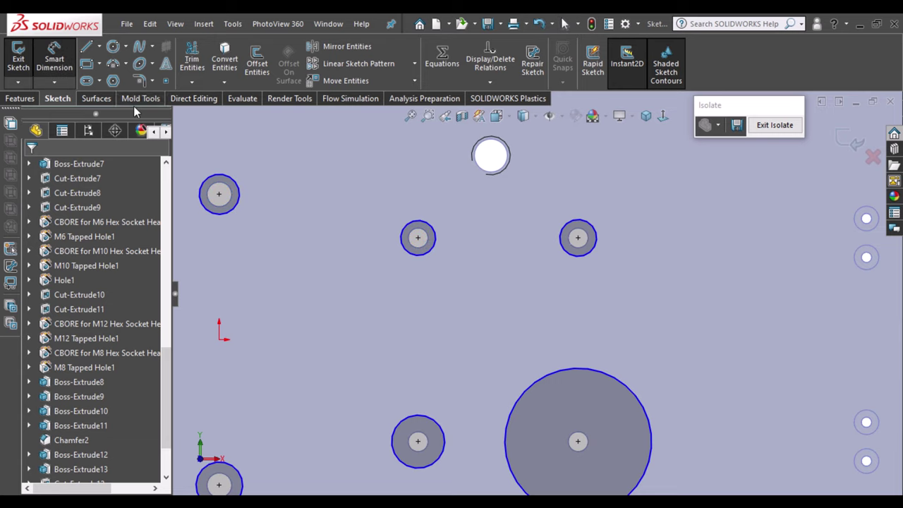
left_click(237, 183)
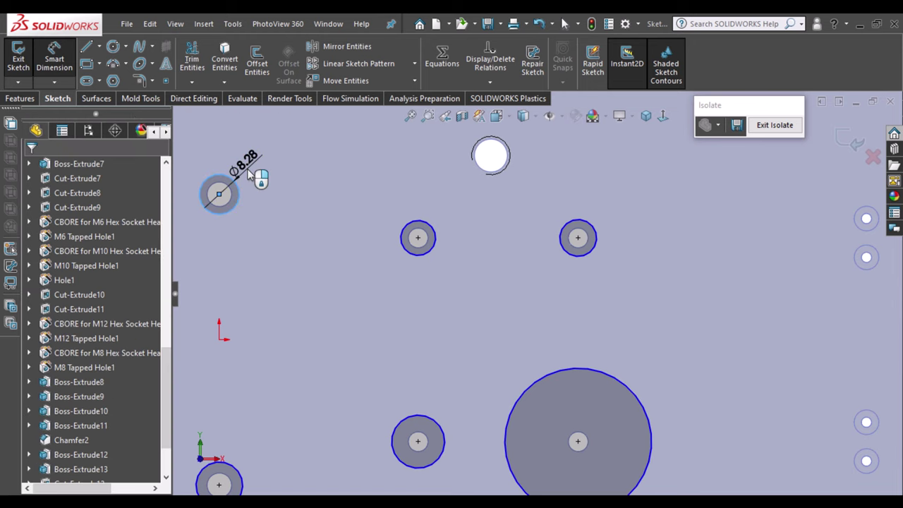
left_click(251, 173)
key("Return")
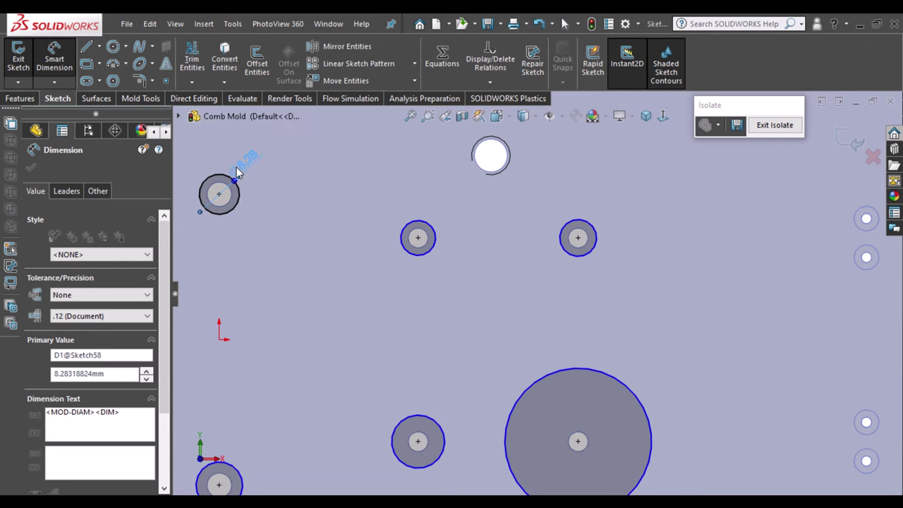
Dimension the middle circle's diameter as Ø8.10
left_click(449, 205)
left_click(451, 205)
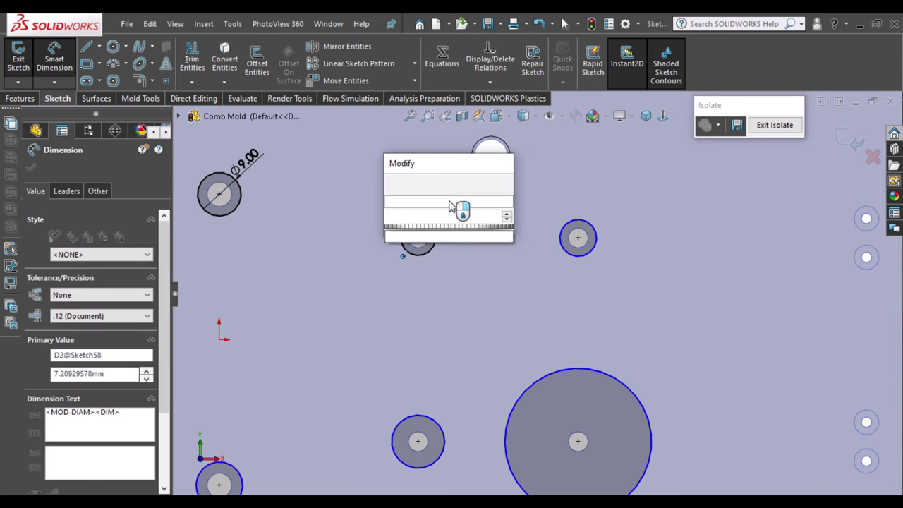
type("6.4")
key("Return")
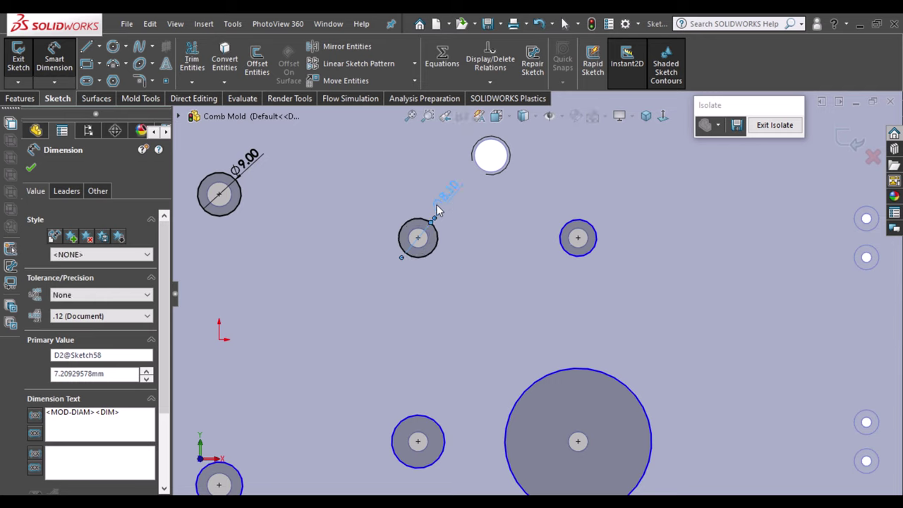
key("Escape")
Edit the top-left circle's diameter from 9.00 to 9.1
double_click(252, 163)
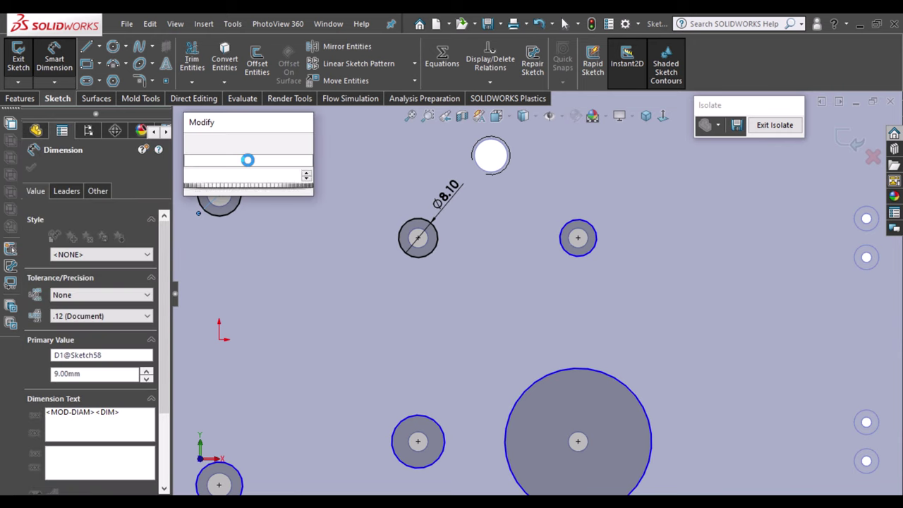
type("1")
key("Escape")
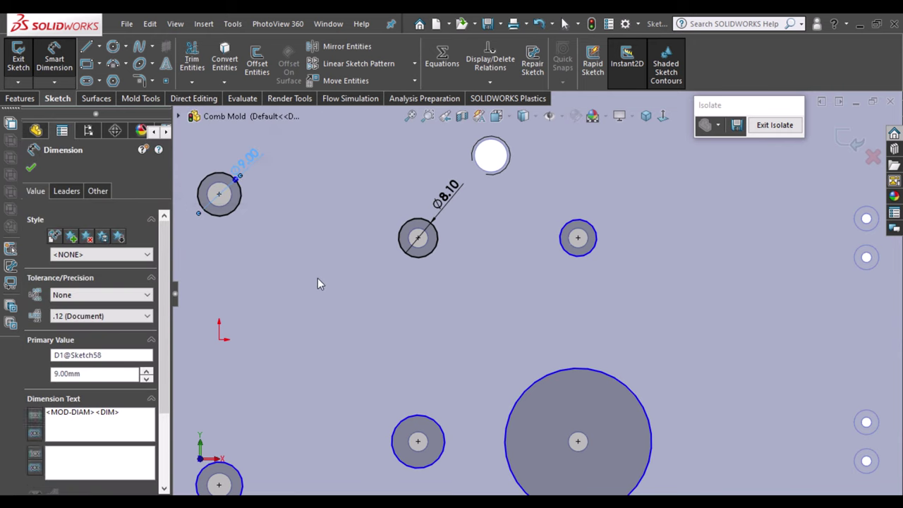
Make the large circle and the inner circles equal to the Ø8.10 circle
left_click(584, 407)
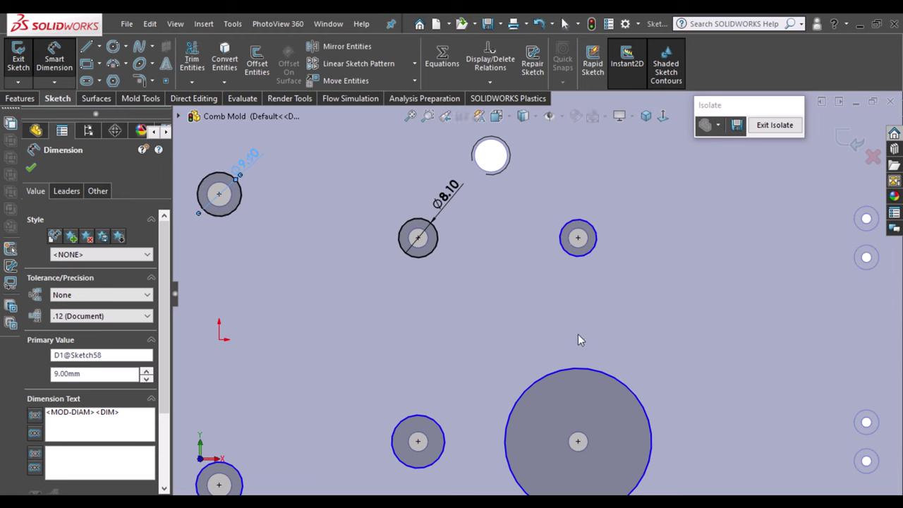
left_click(577, 257, "ctrl")
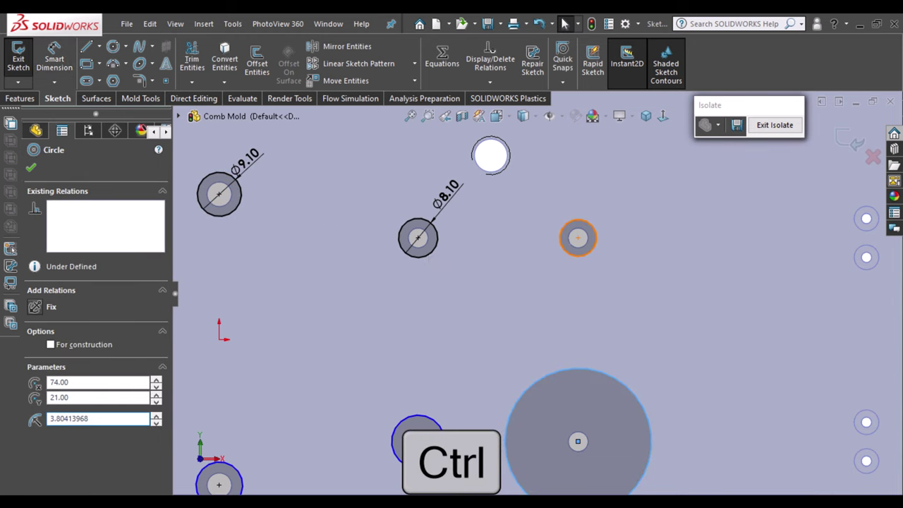
left_click(418, 257, "ctrl")
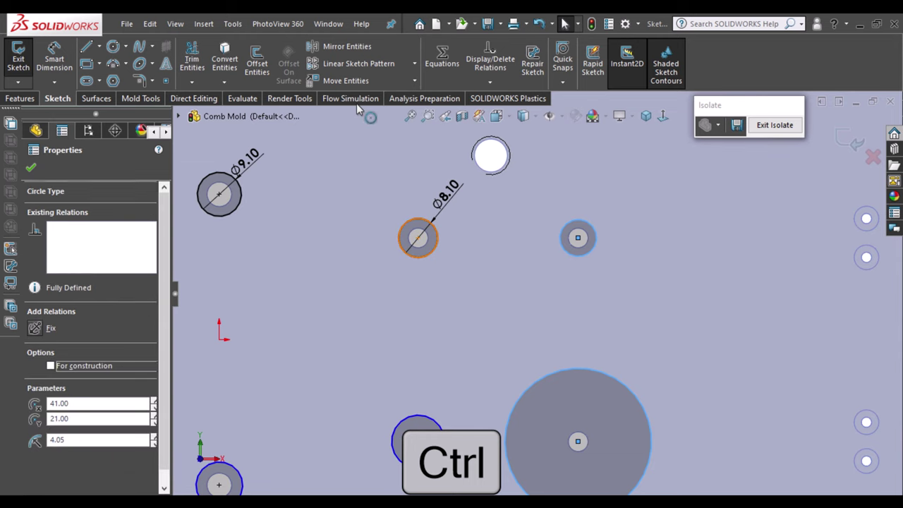
left_click(418, 461, "ctrl")
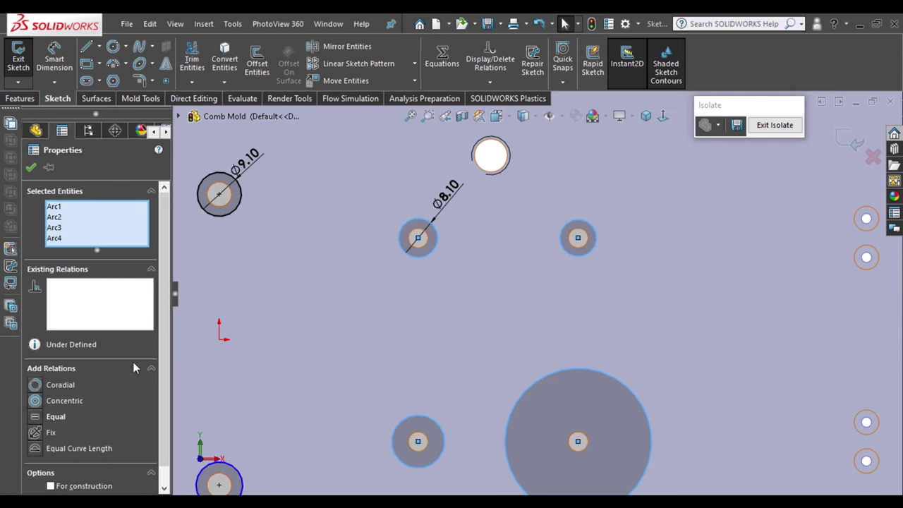
left_click(53, 417)
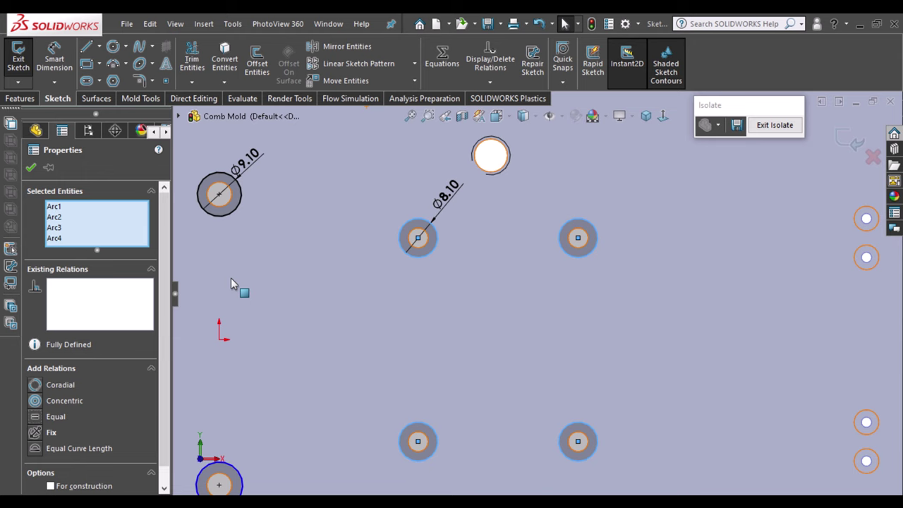
Make the bottom-left circle equal to the Ø9.10 top-left circle, fully defining the sketch
left_click(232, 210)
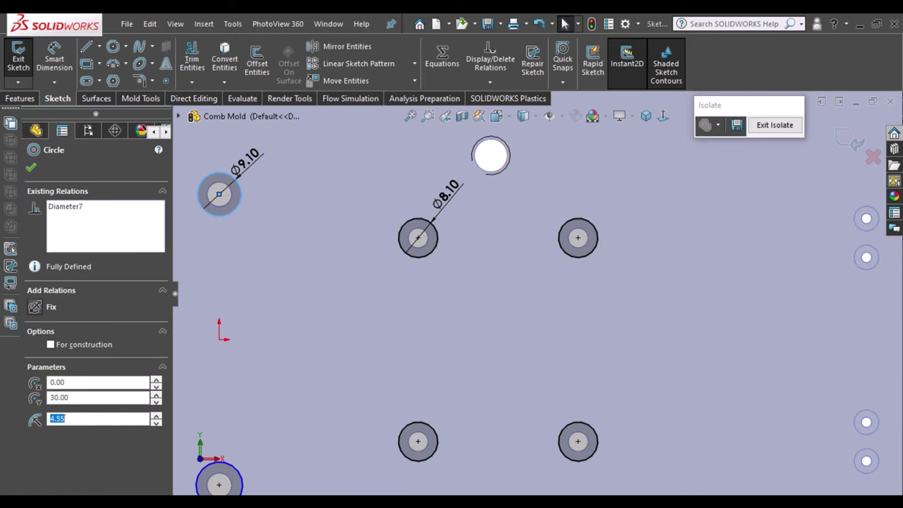
left_click(242, 485, "ctrl")
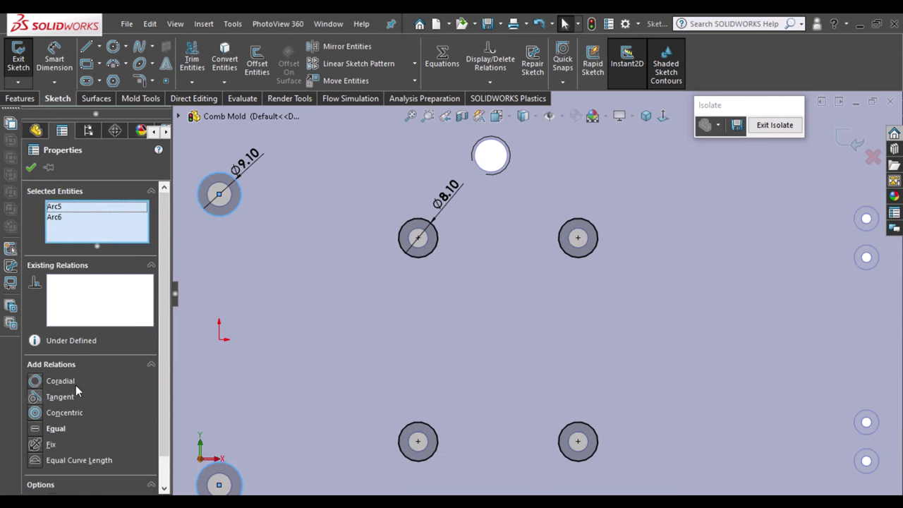
left_click(51, 429)
key("f")
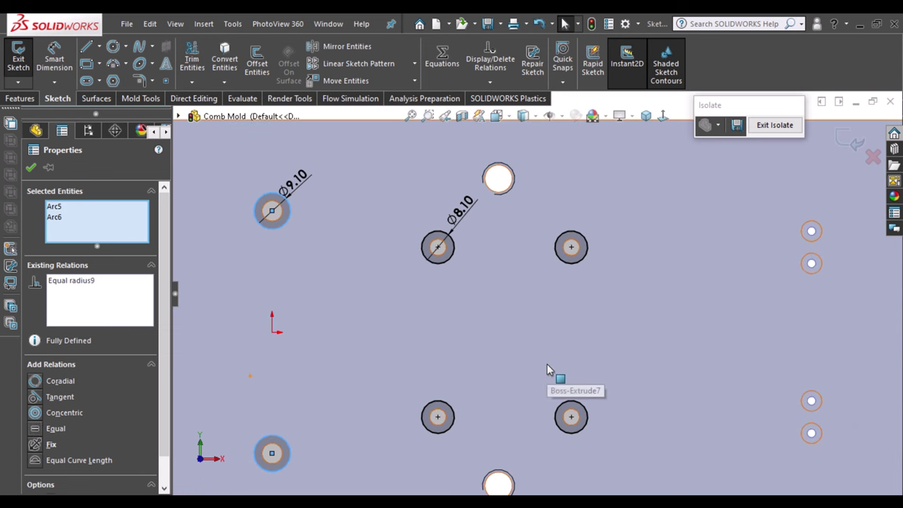
left_click(521, 186)
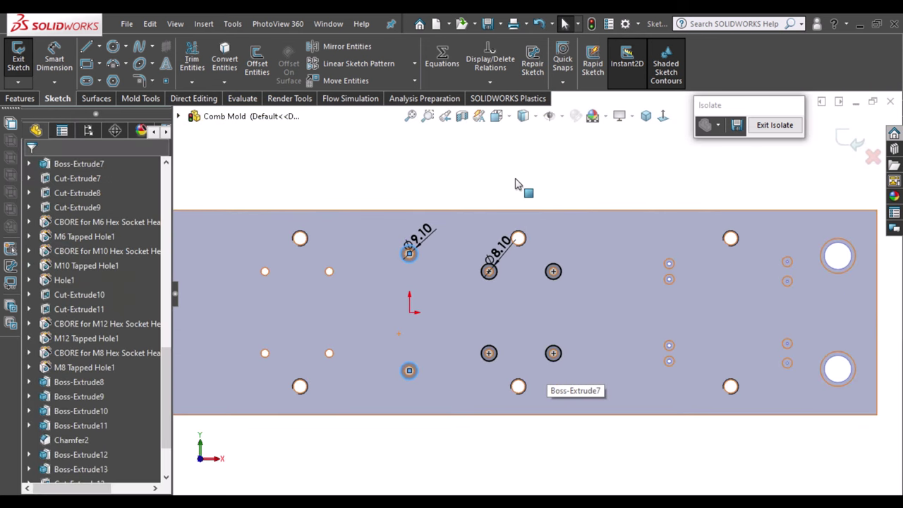
Draw a vertical construction centerline straight up from the sketch origin
left_click(101, 46)
left_click(108, 79)
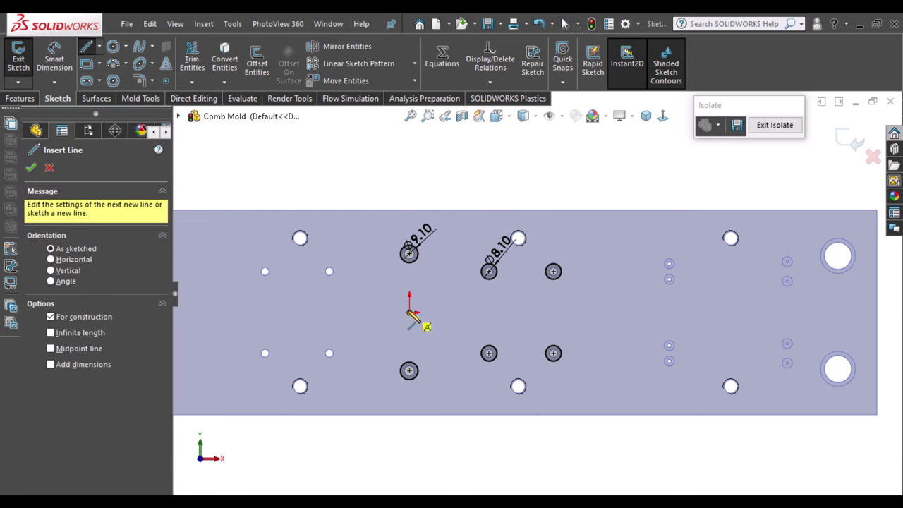
left_click(409, 311)
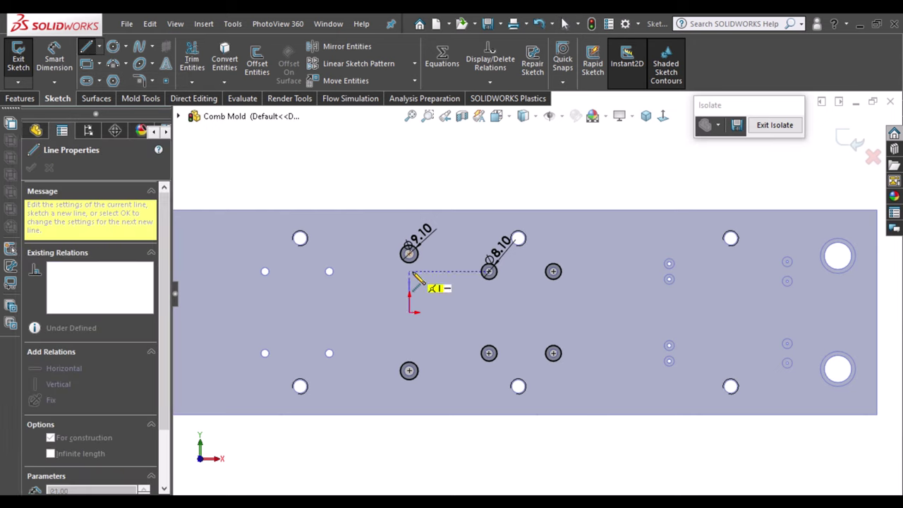
left_click(410, 272)
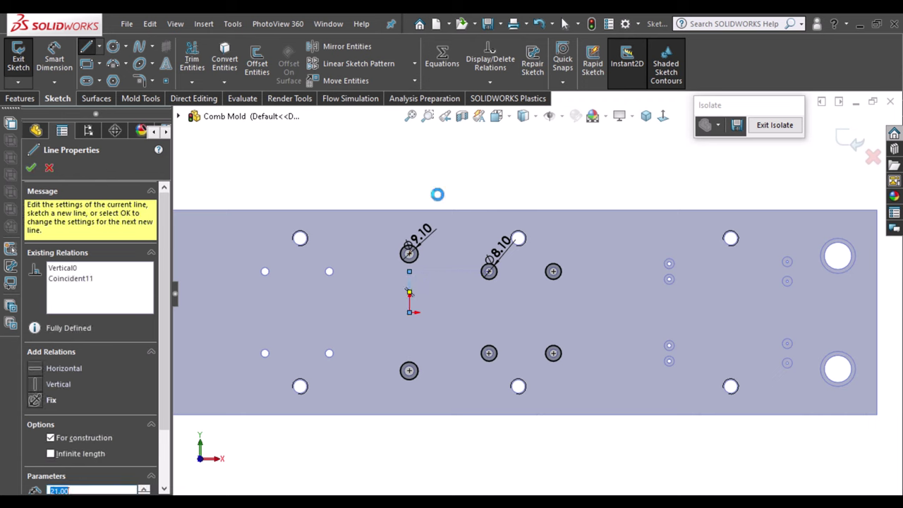
key("Escape")
key("Escape")
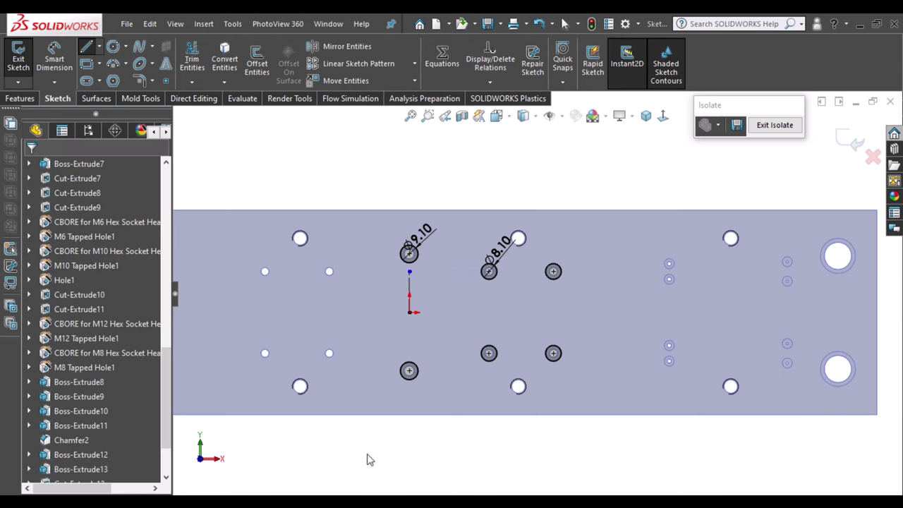
Mirror the Ø8.10 inner circles and the Ø9.10 circle across the vertical centerline
mouse_move(367, 454)
left_mouse_down()
mouse_move(604, 326)
mouse_move(600, 261)
left_mouse_up()
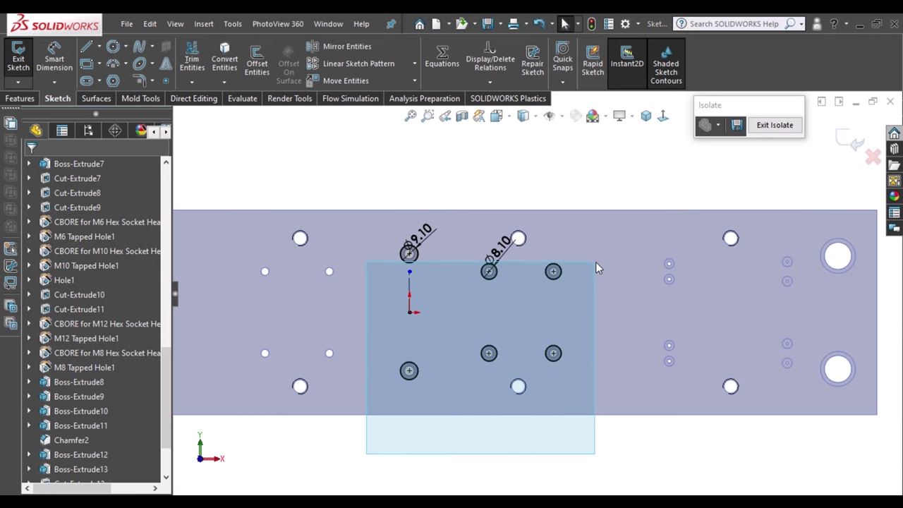
left_click_drag(600, 261, 601, 259)
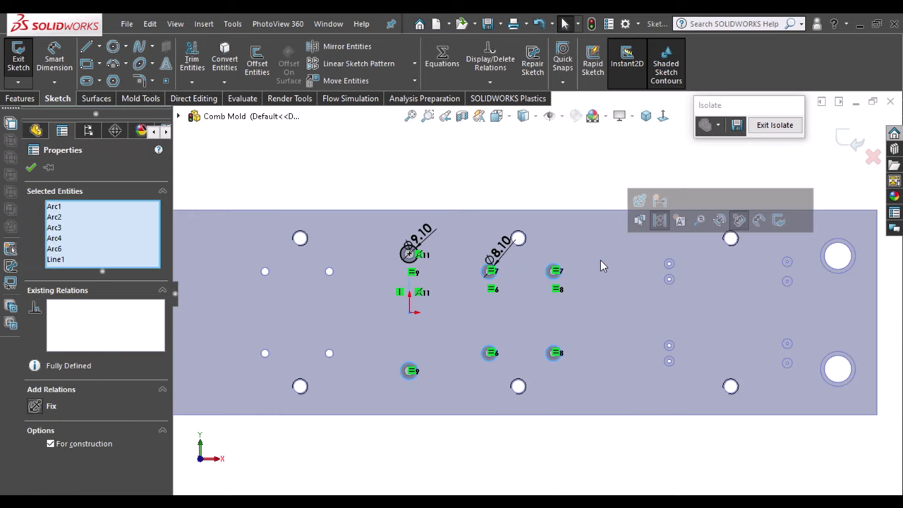
scroll(424, 255, "down", 5)
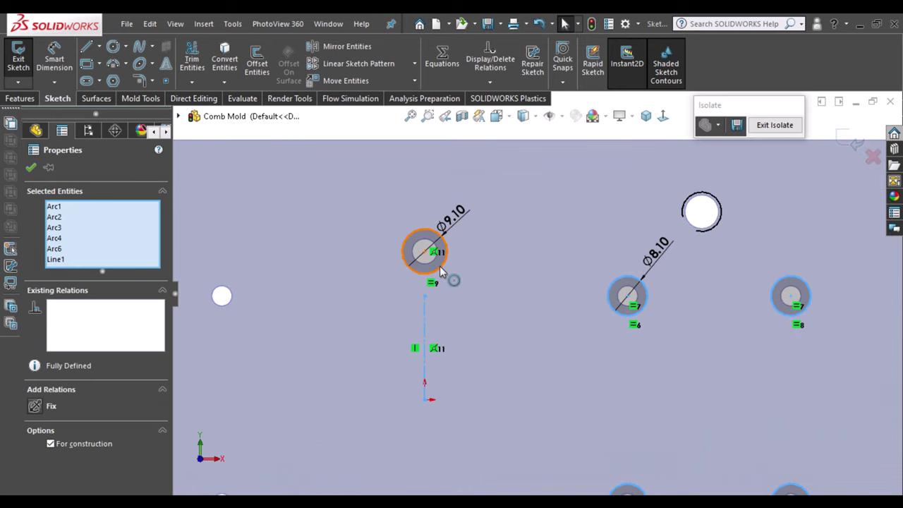
left_click(440, 272, "ctrl")
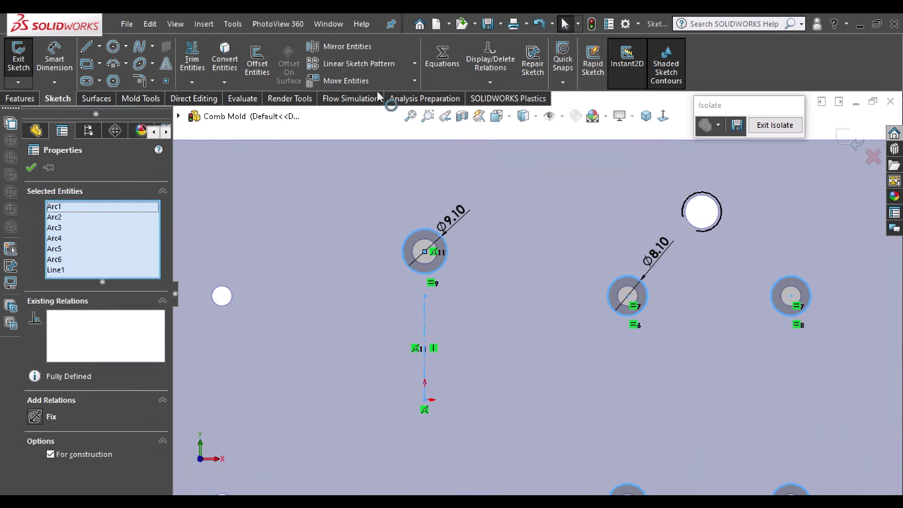
key("Escape")
key("f")
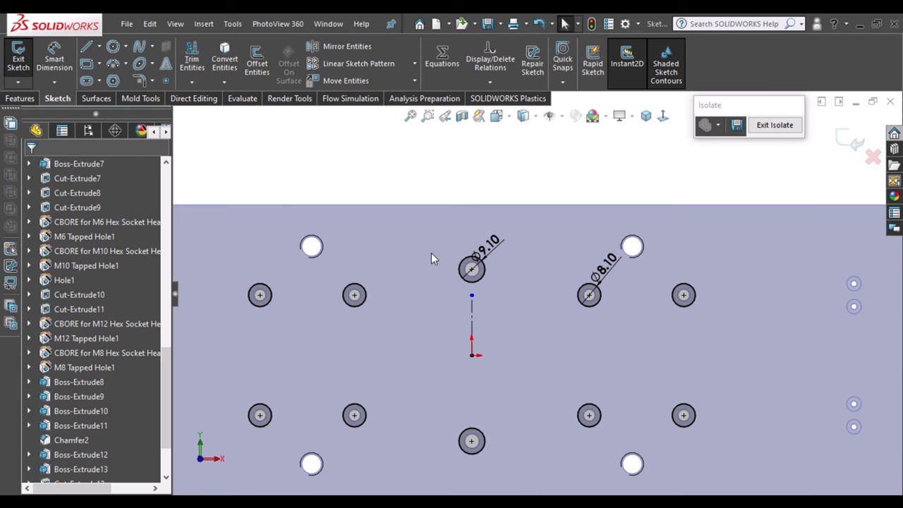
Cut the sketched Ø8.10 and Ø9.10 circles 6 mm into the plate as Cut-Extrude14
left_click(20, 98)
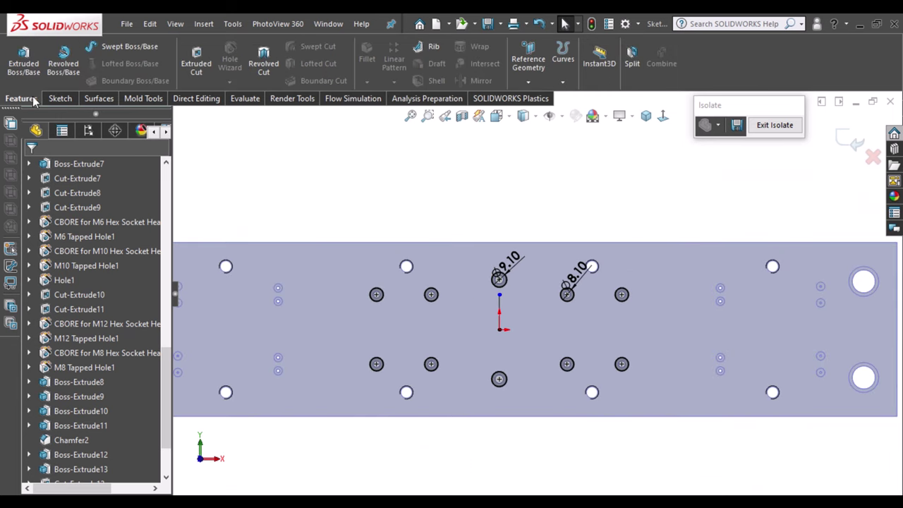
left_click(194, 74)
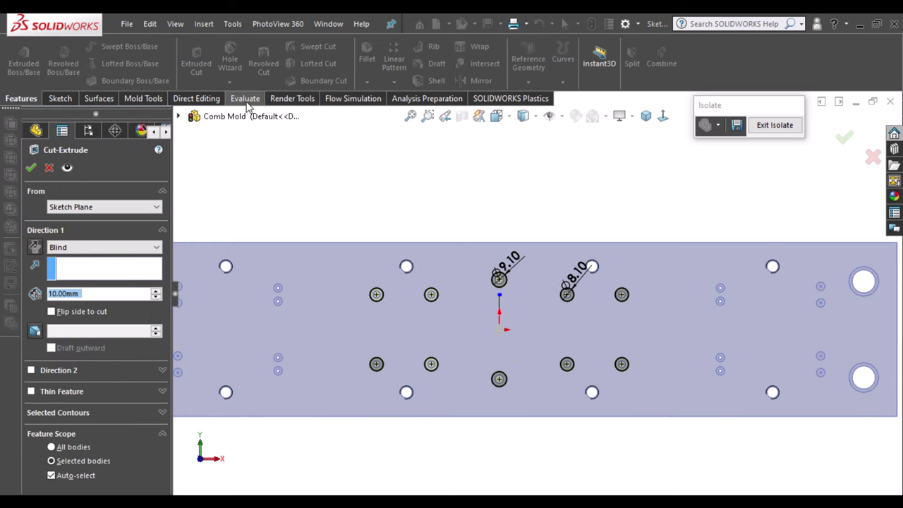
type("6")
key("Return")
left_click(31, 168)
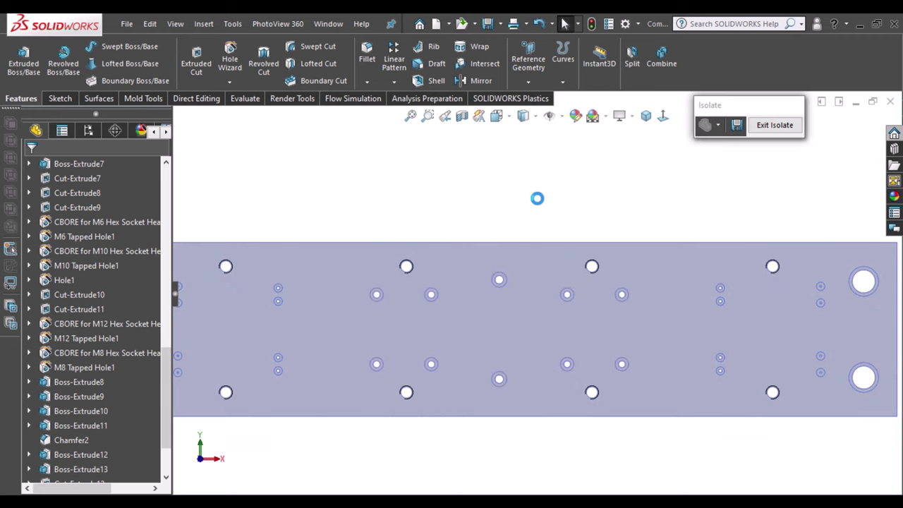
Expand Solid Bodies(21) to list Boss-Extrude12[1]–[6], Boss-Extrude15 and Cut-Extrude14
scroll(522, 205, "up", 2)
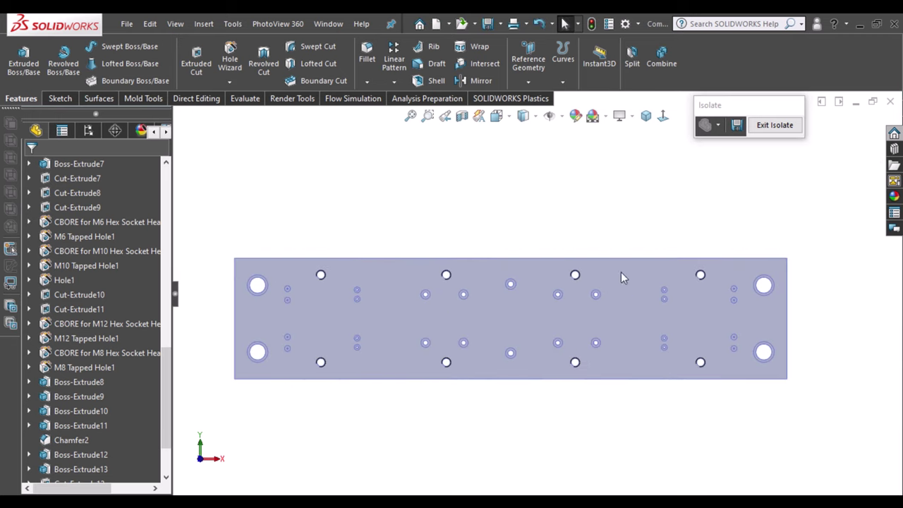
scroll(838, 340, "down", 2)
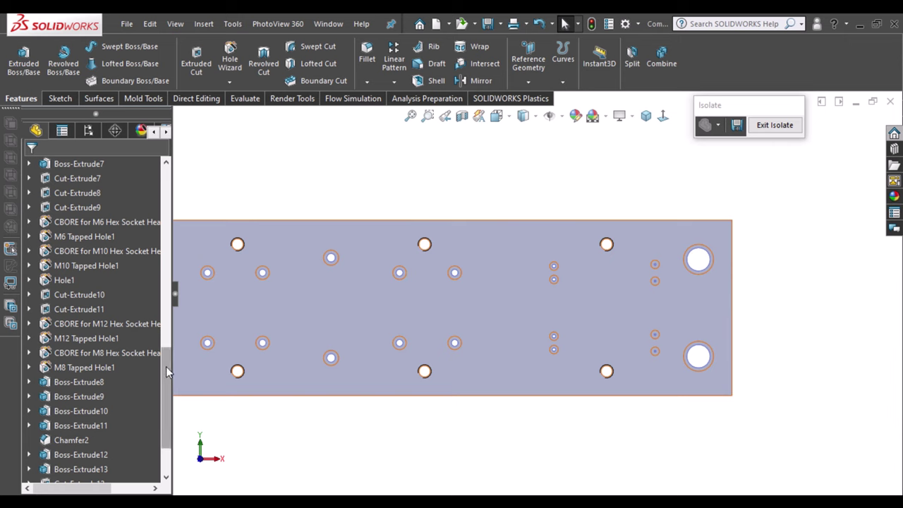
left_click_drag(165, 367, 166, 192)
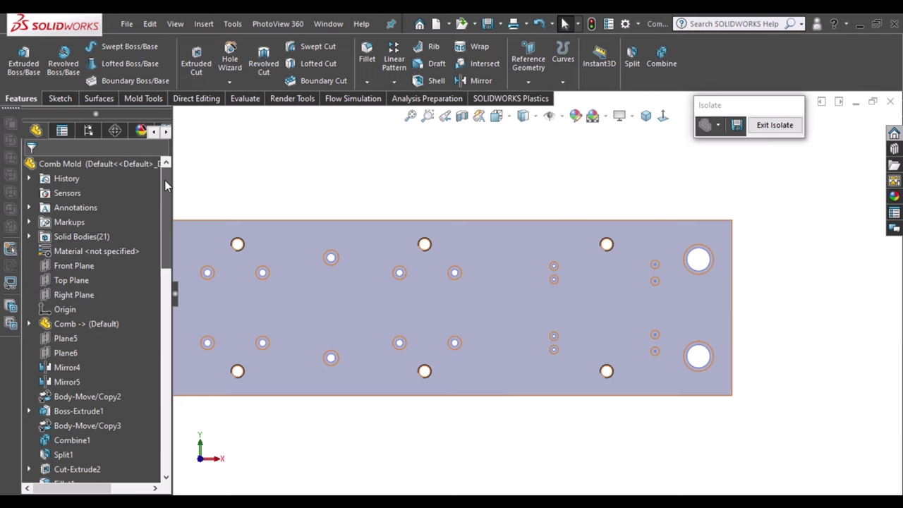
left_click(28, 236)
scroll(99, 342, "down", 2)
scroll(99, 345, "down", 5)
scroll(100, 349, "up", 5)
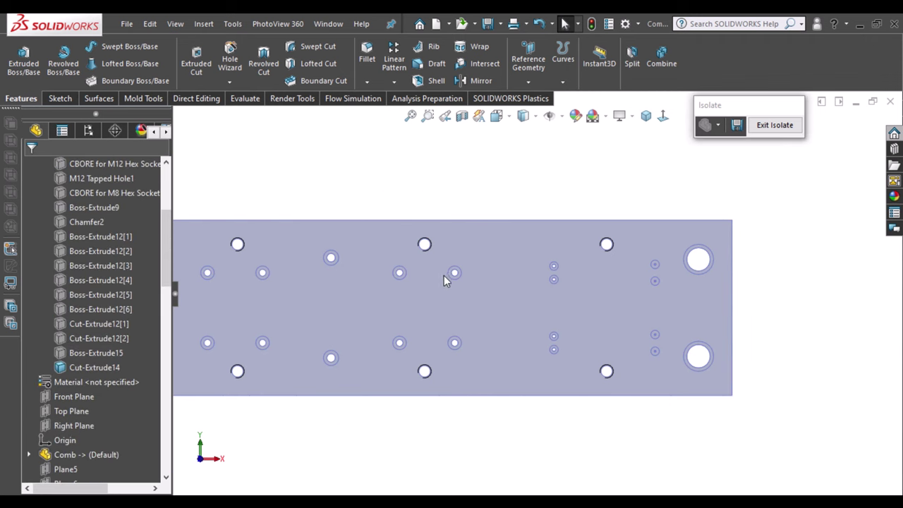
middle_click_drag(444, 275, 409, 375)
Show the plate isometrically and highlight the Cut-Extrude12[2] and [1] bodies on it
left_click(647, 117)
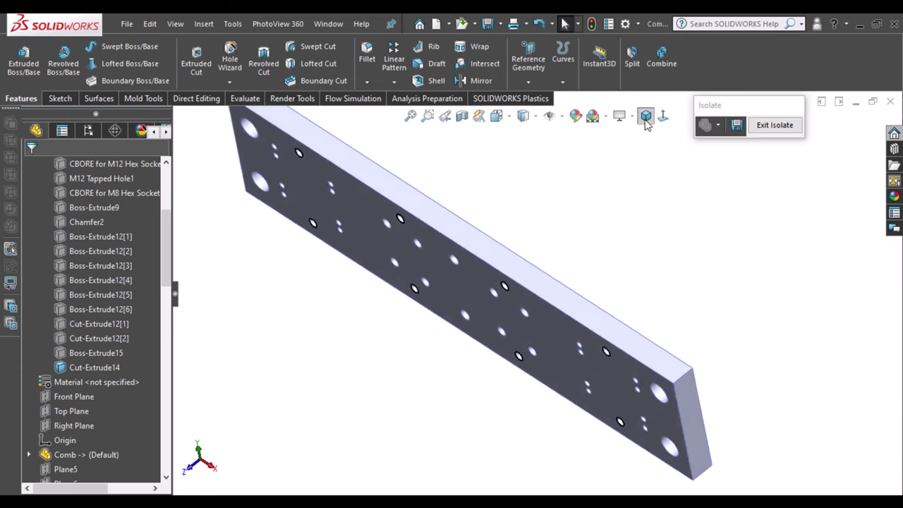
left_click(72, 343)
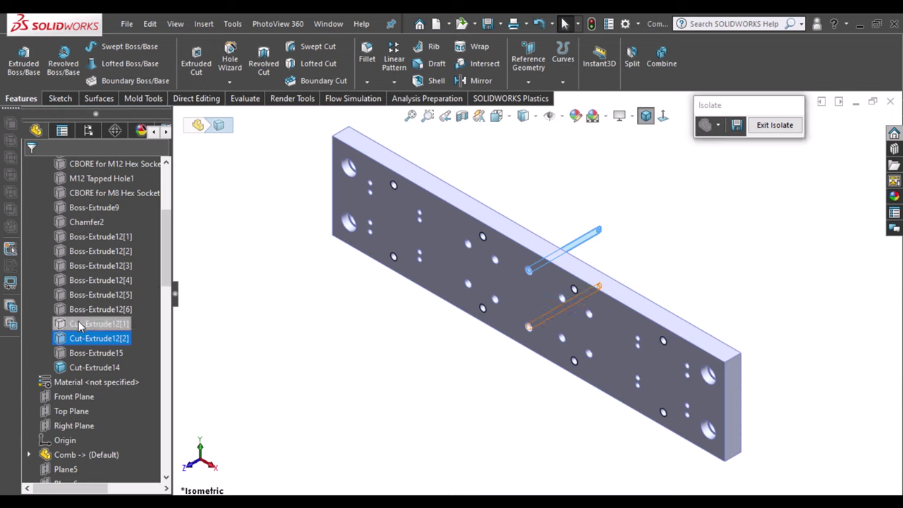
left_click(81, 324)
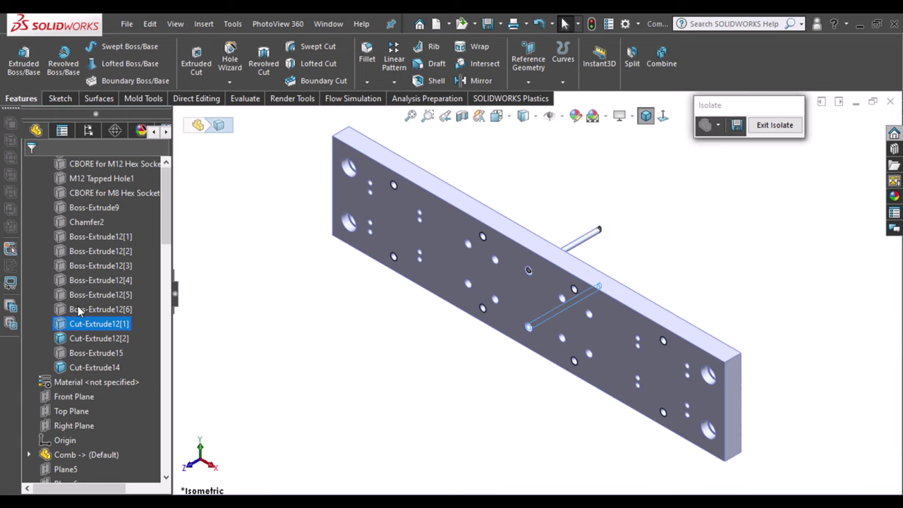
Highlight pin bodies Boss-Extrude12[6] through [1] and Chamfer2, then clear the selection
left_click(80, 310)
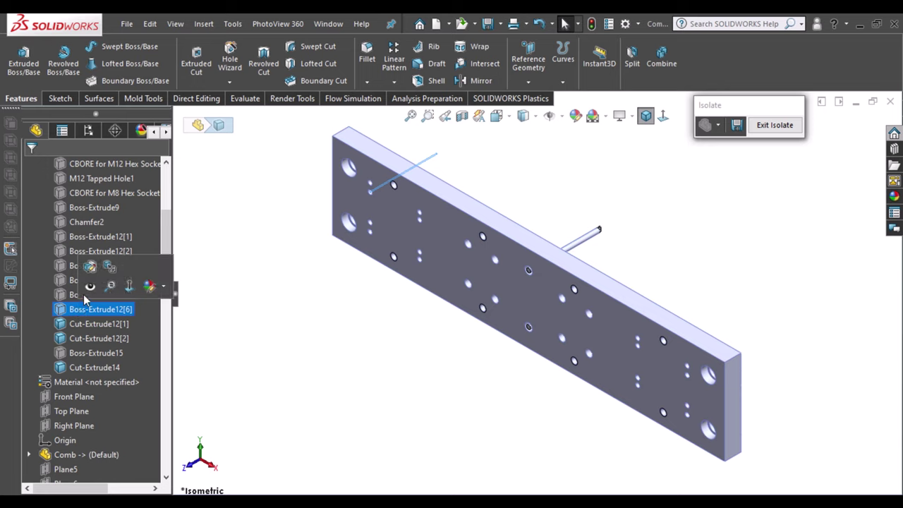
left_click(75, 295)
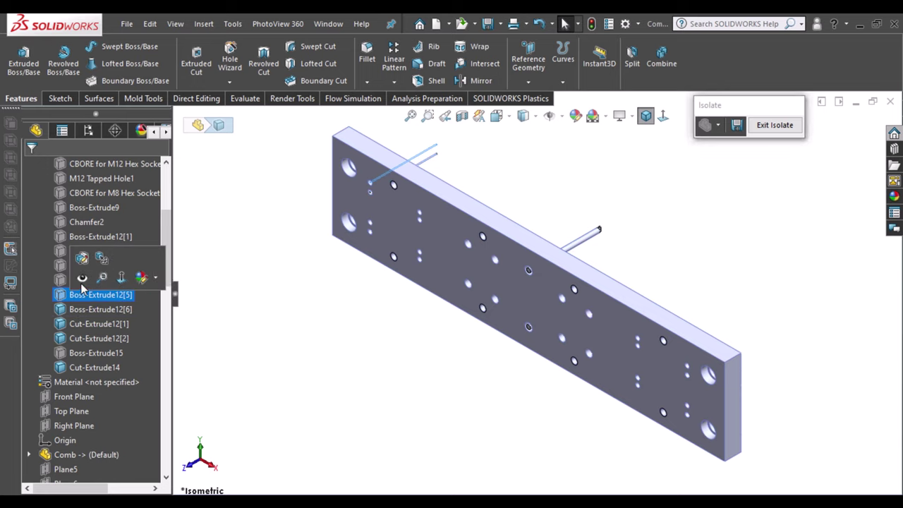
left_click(69, 283)
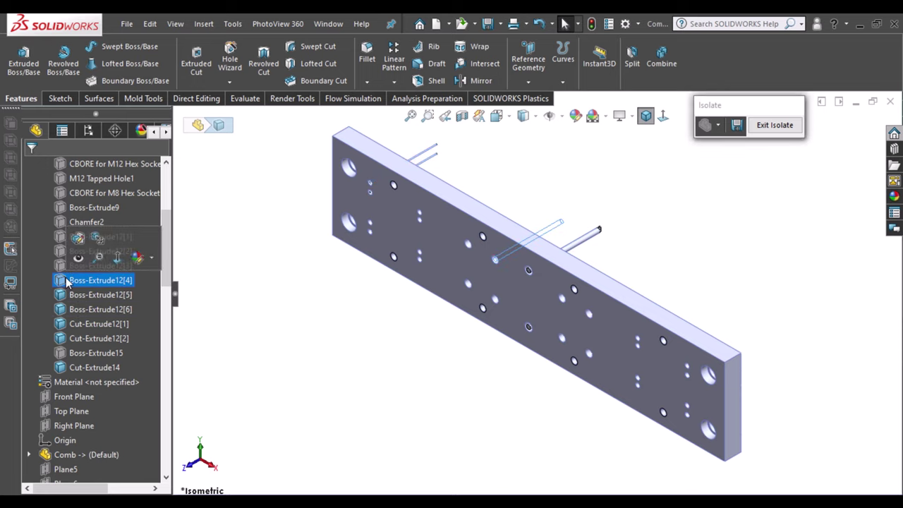
left_click(64, 266)
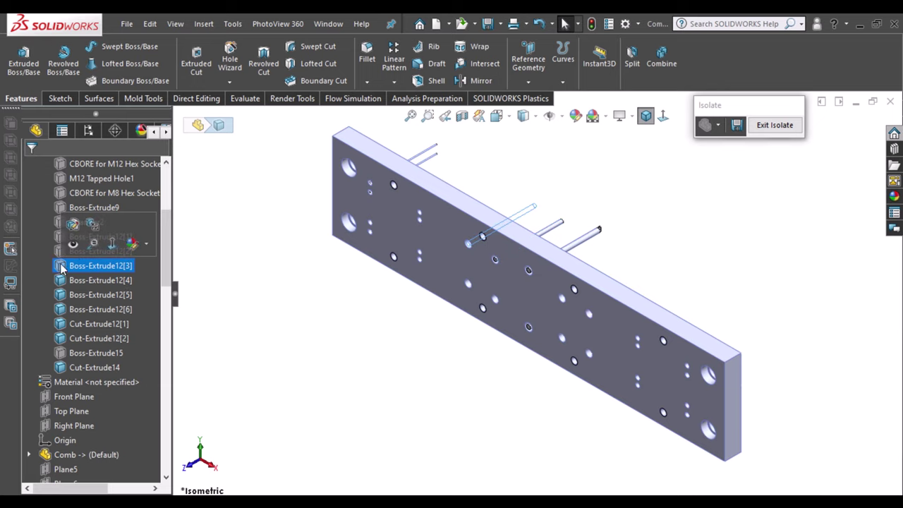
left_click(70, 254)
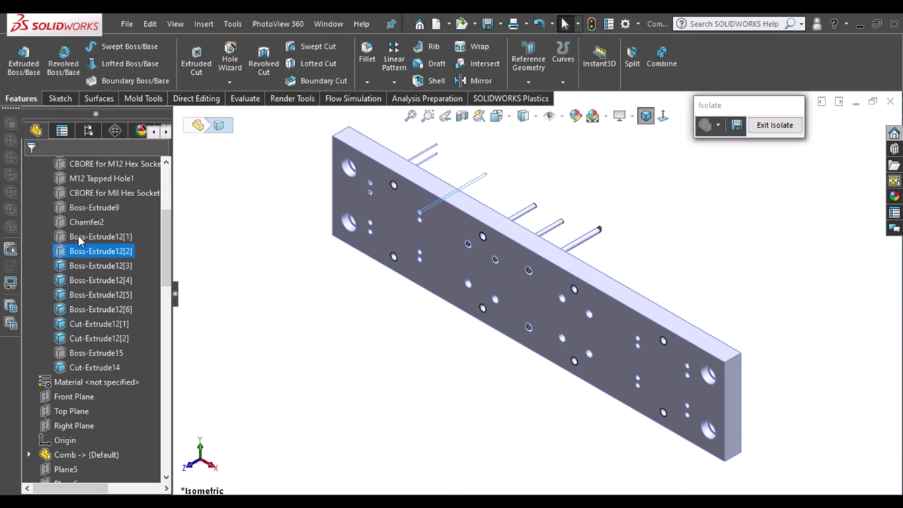
left_click(80, 238)
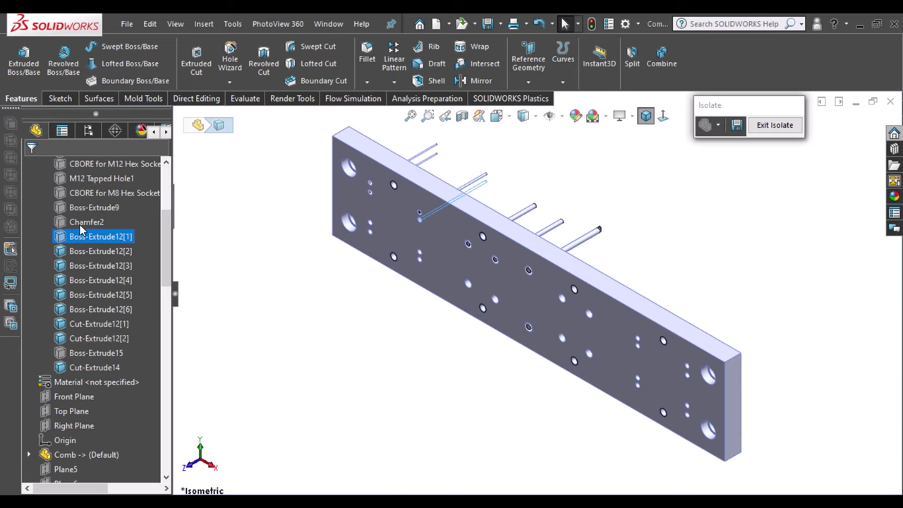
left_click(81, 223)
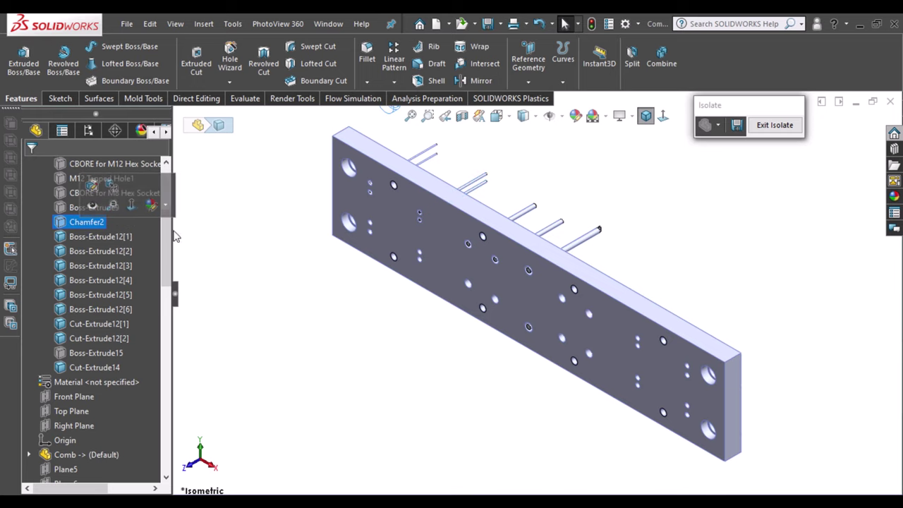
left_click(252, 289)
scroll(357, 307, "up", 2)
scroll(427, 192, "up", 1)
Orbit the plate to face it nearly head-on and select its large flat face
scroll(631, 367, "down", 3)
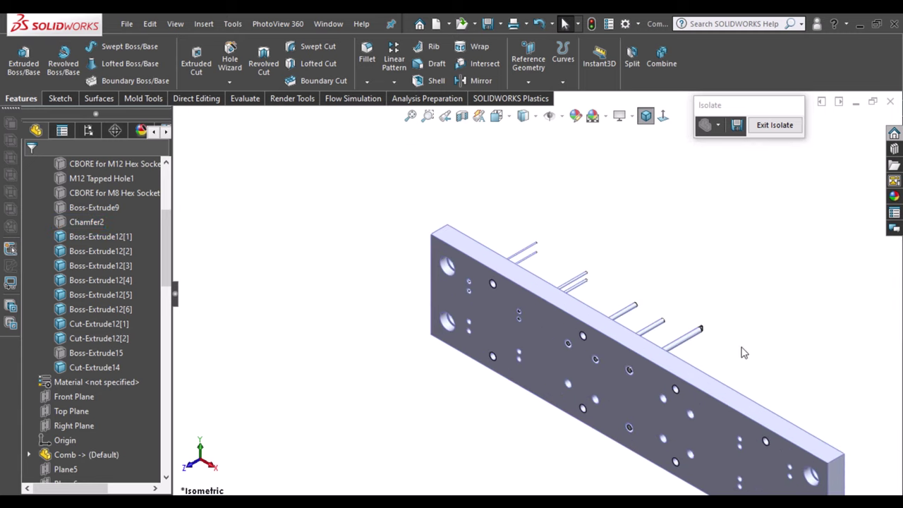
middle_click_drag(744, 353, 779, 326)
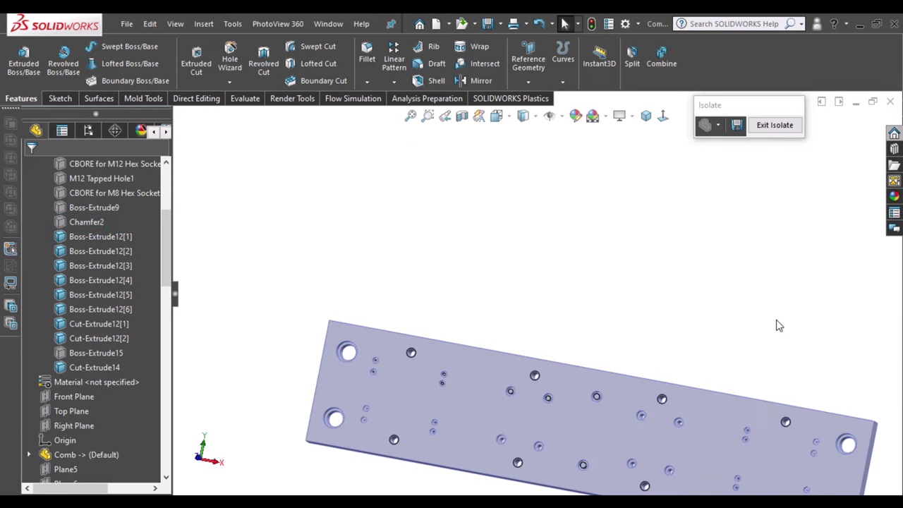
scroll(757, 341, "up", 2)
scroll(437, 371, "down", 2)
scroll(426, 328, "down", 1)
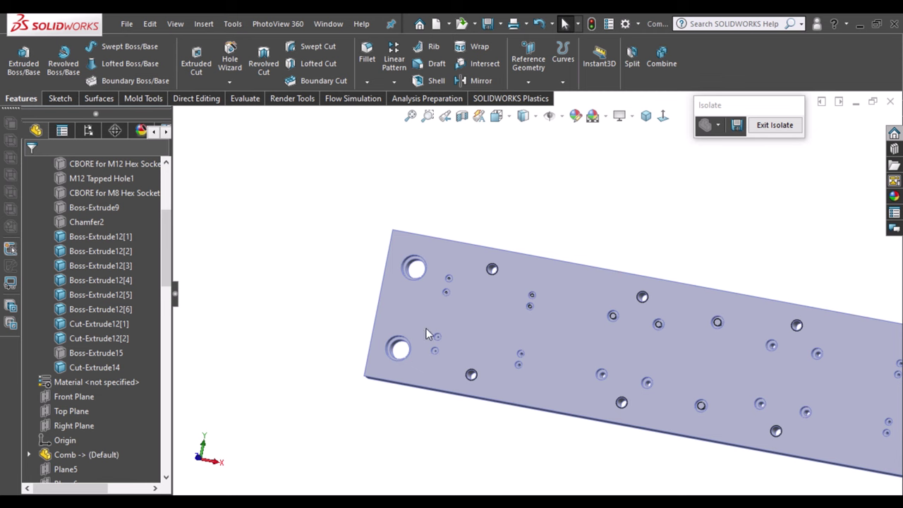
left_click(426, 328)
scroll(406, 312, "down", 1)
middle_click_drag(405, 312, 413, 299)
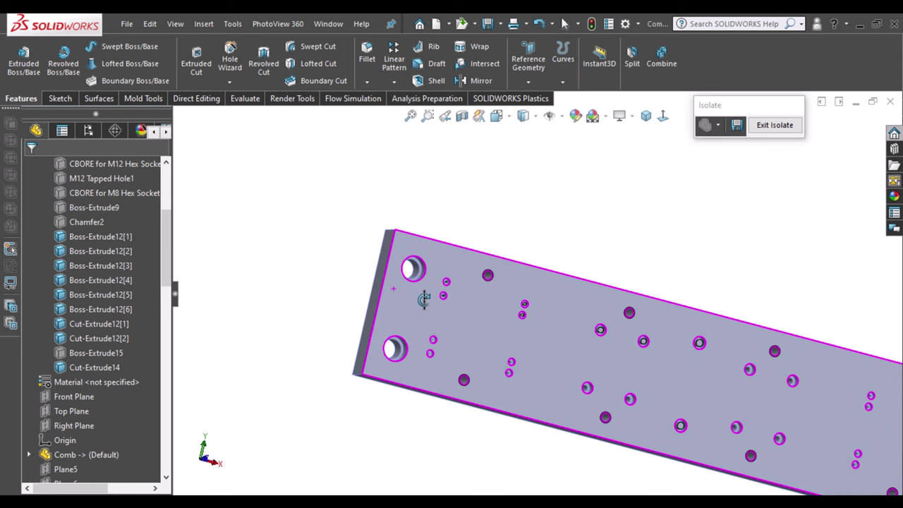
left_click(487, 325)
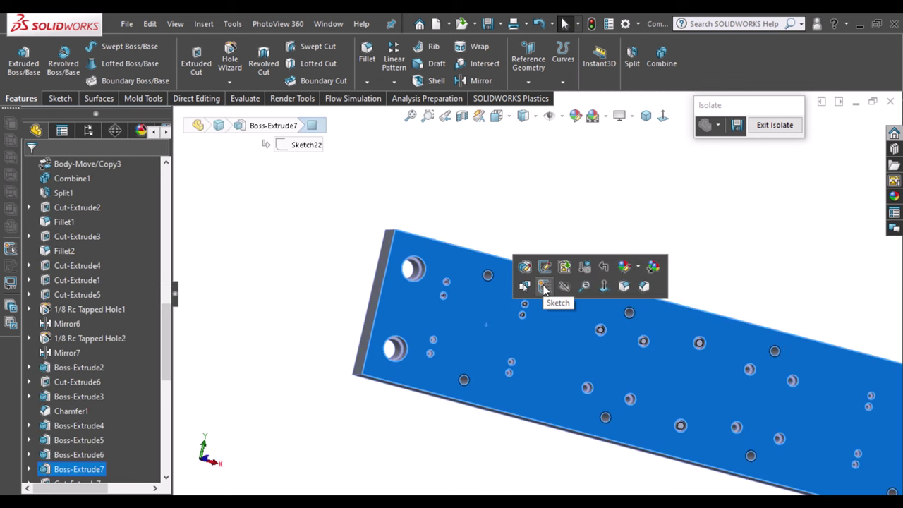
Start Sketch22 on the plate's Boss-Extrude7 face and zoom in on the pair of holes
left_click(544, 286)
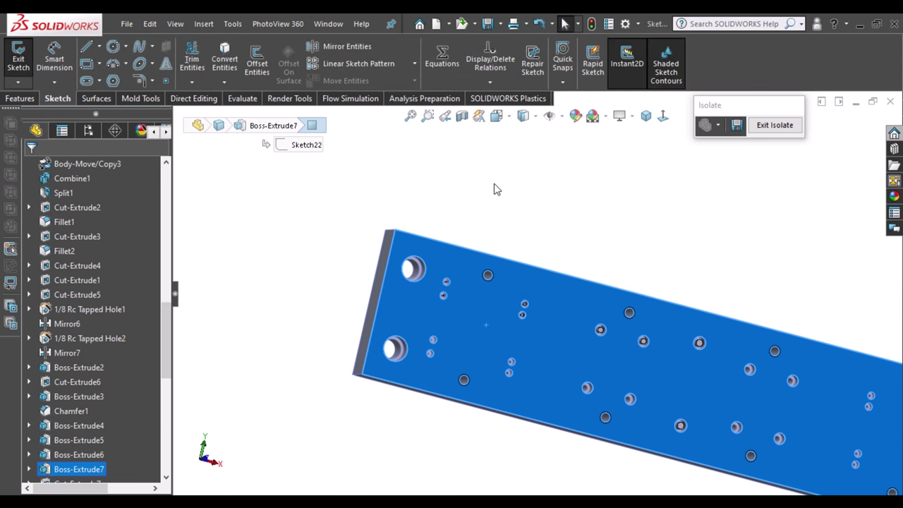
scroll(393, 275, "down", 2)
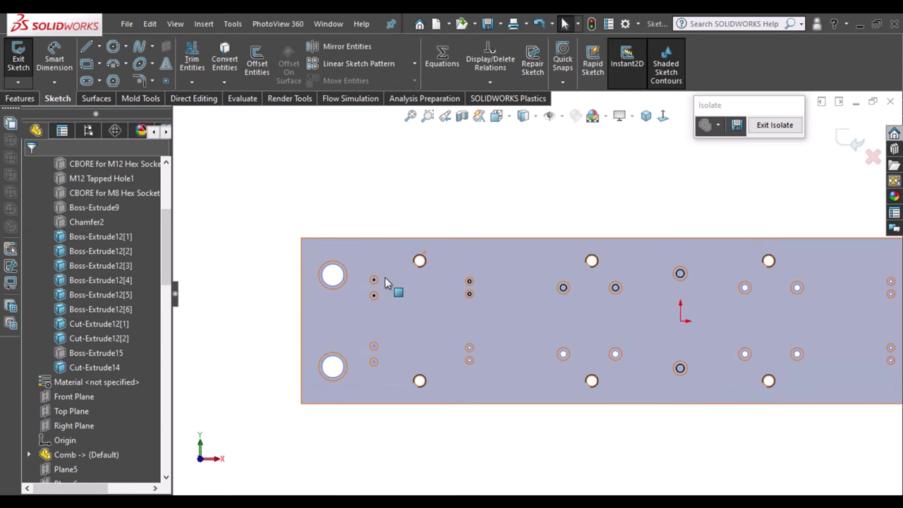
scroll(397, 300, "down", 1)
scroll(424, 310, "down", 2)
scroll(473, 311, "down", 1)
scroll(487, 304, "down", 2)
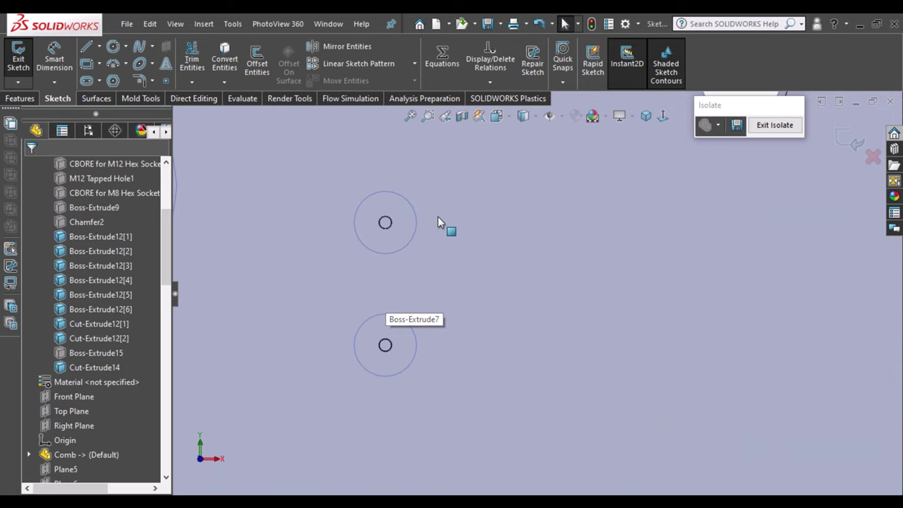
Draw two small circles centred on the plate's upper and lower middle-column holes
left_click(117, 46)
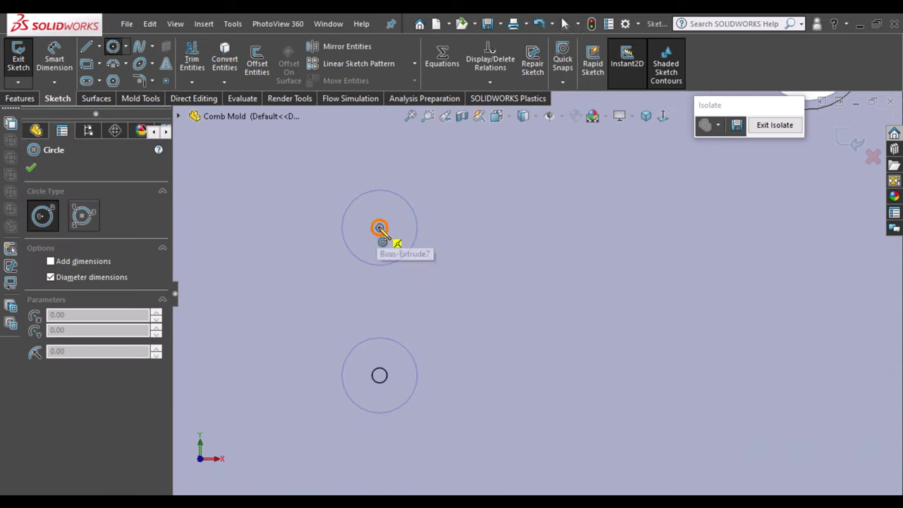
left_click(380, 228)
left_click(399, 223)
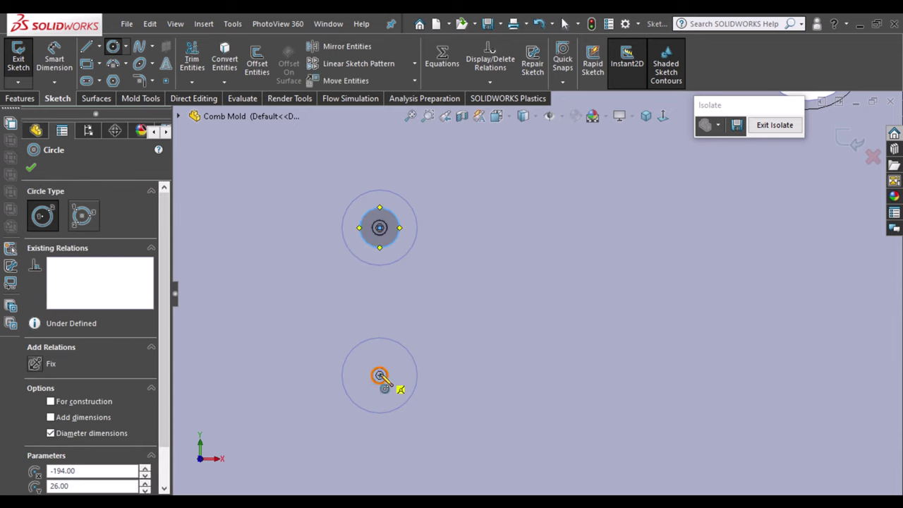
left_click(380, 375)
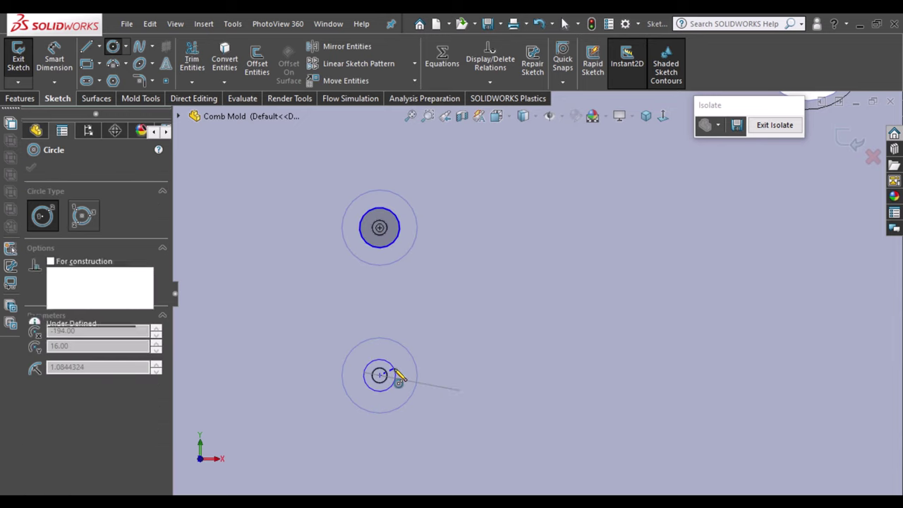
left_click(398, 379)
Draw two more small circles centred on the right-edge holes and exit the Circle tool
key("f")
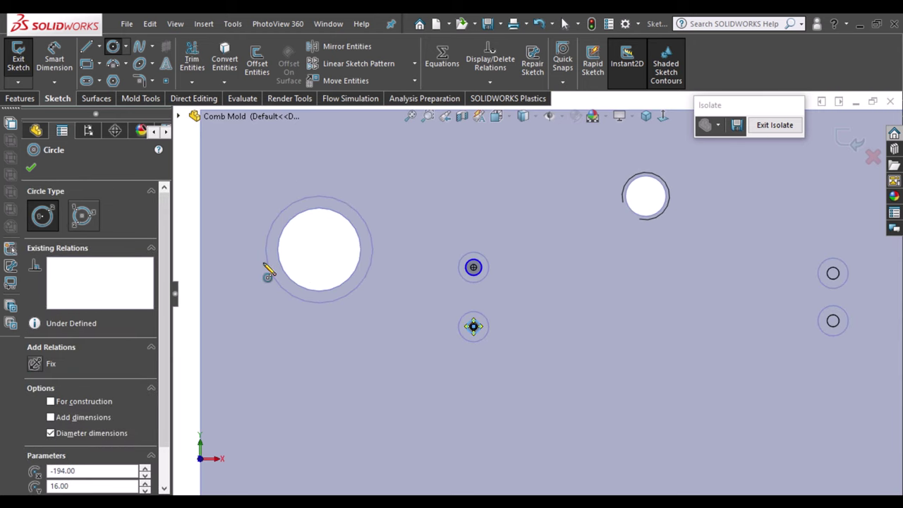
left_click(844, 274)
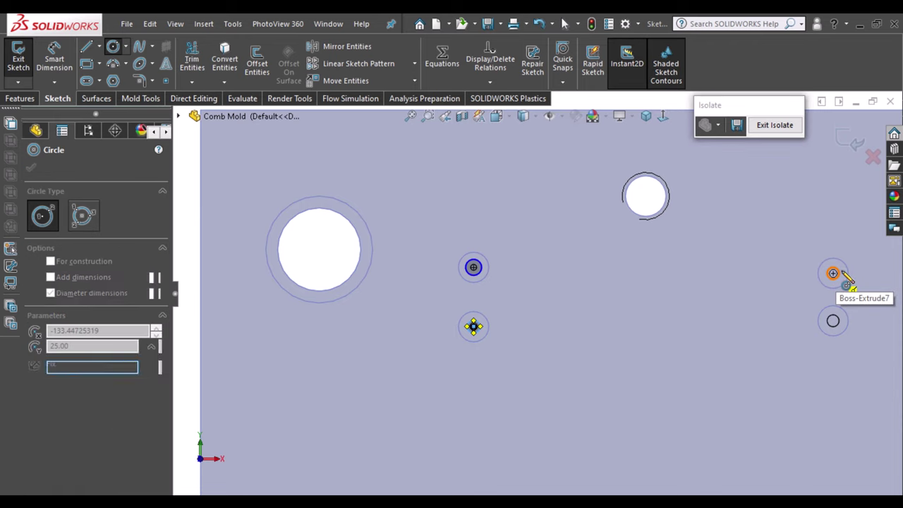
left_click(845, 282)
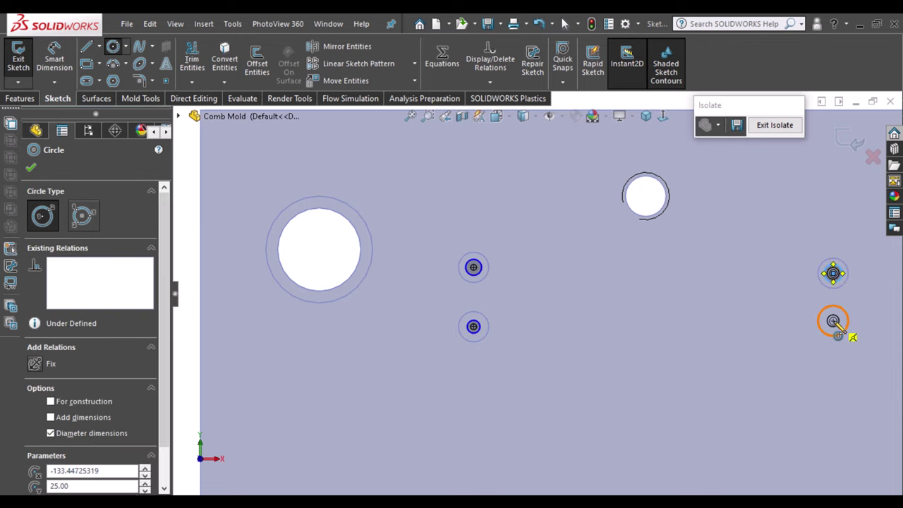
left_click(840, 332)
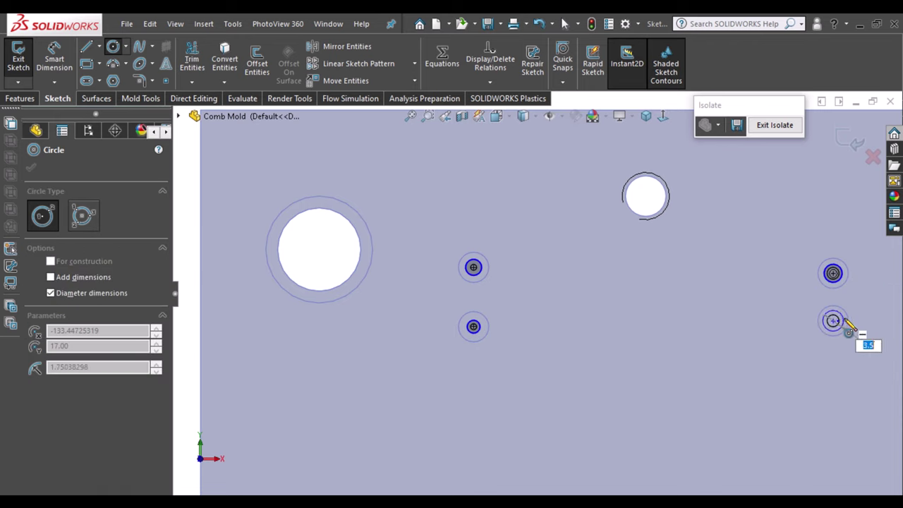
left_click(847, 319)
key("Escape")
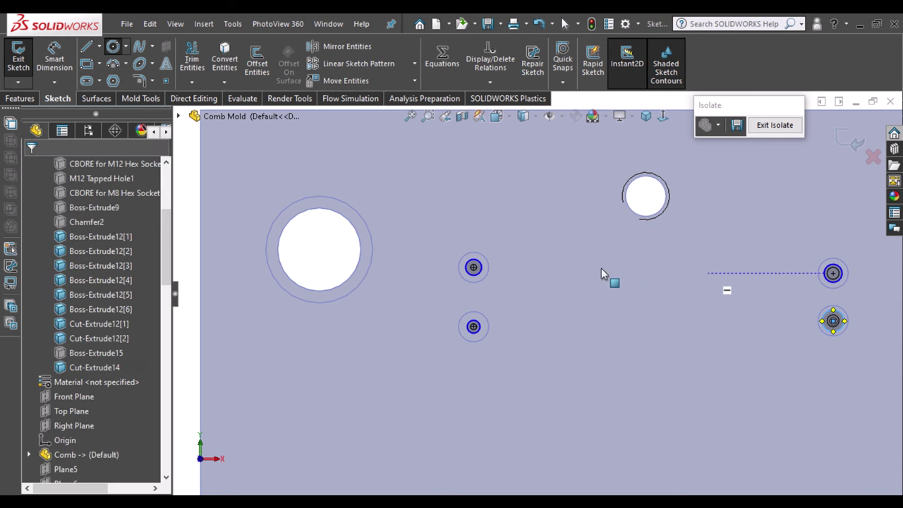
key("Escape")
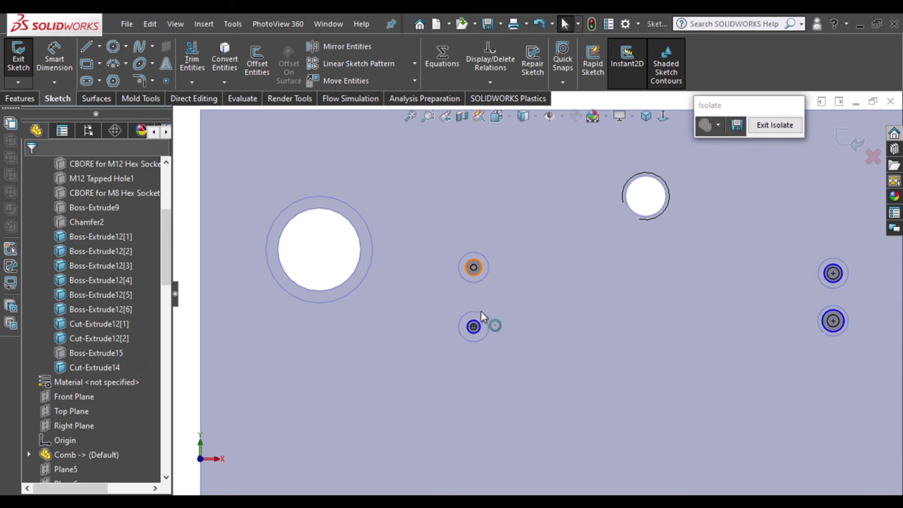
Make the two left circles equal, then make the two right circles equal
left_click(473, 267)
left_click(480, 326, "ctrl")
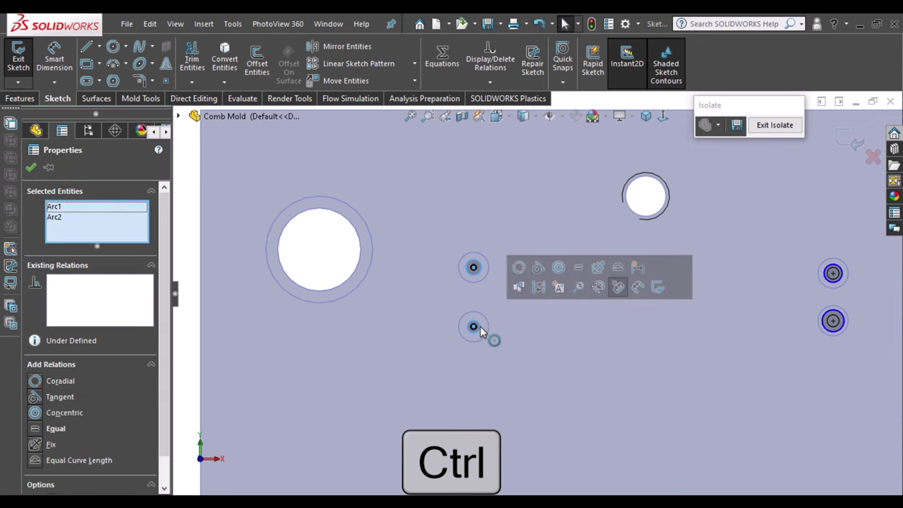
left_click(587, 270)
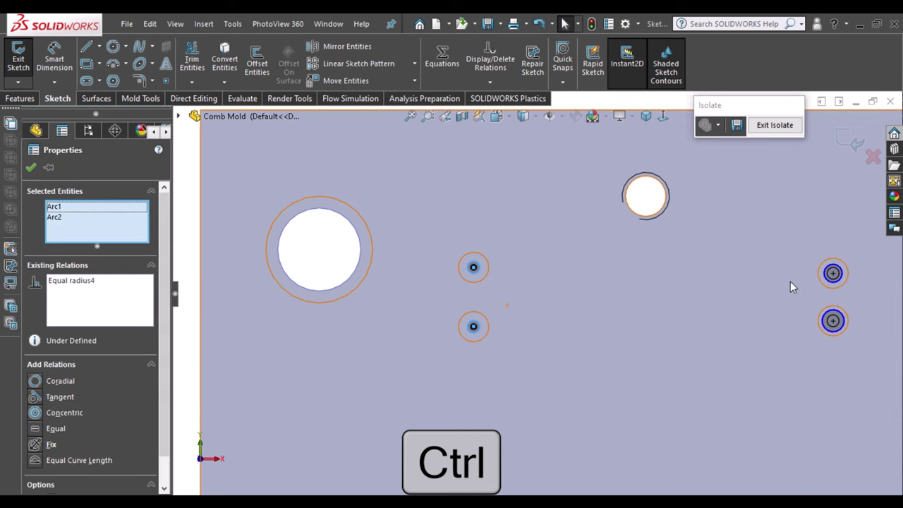
left_click(842, 319, "ctrl")
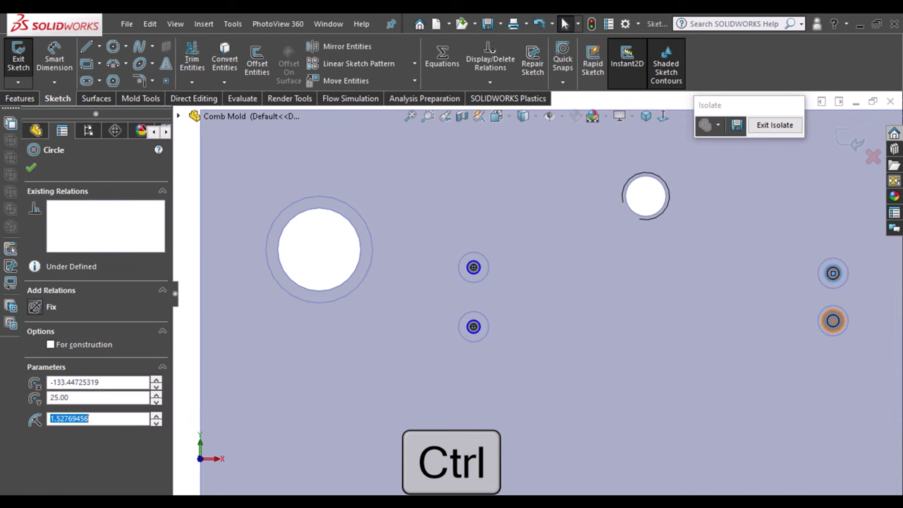
left_click(843, 319, "ctrl")
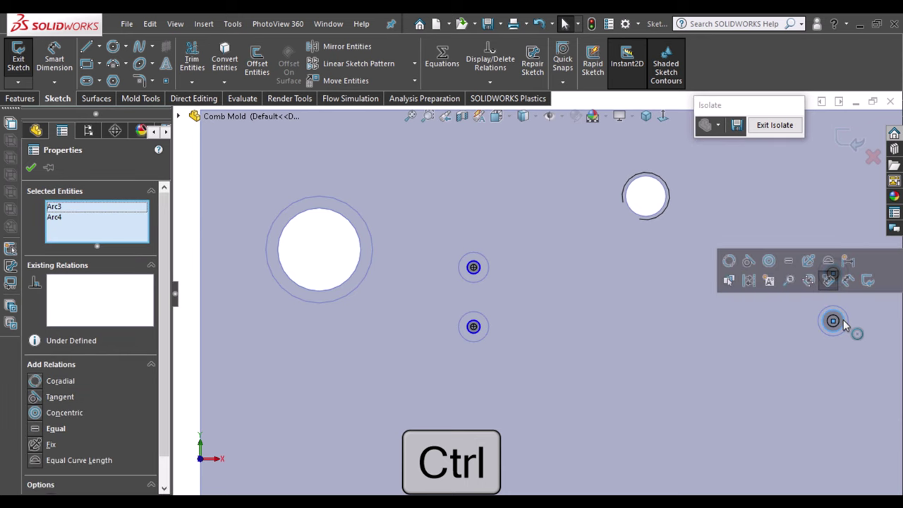
left_click(788, 260)
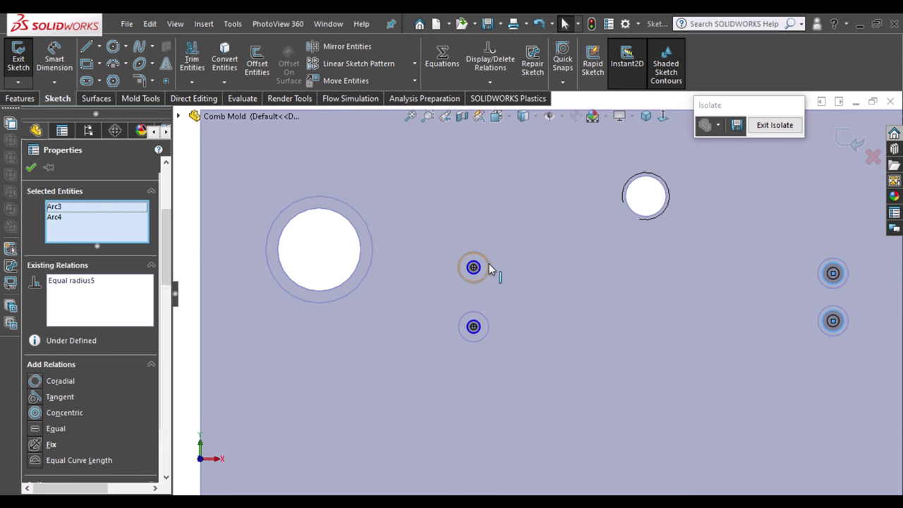
key("Escape")
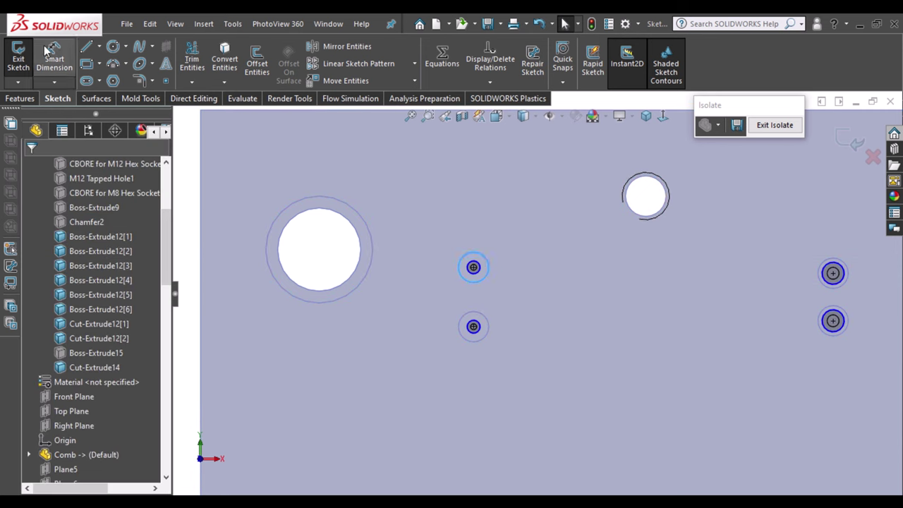
Dimension the upper-left circle's diameter to Ø5.00
left_click(49, 52)
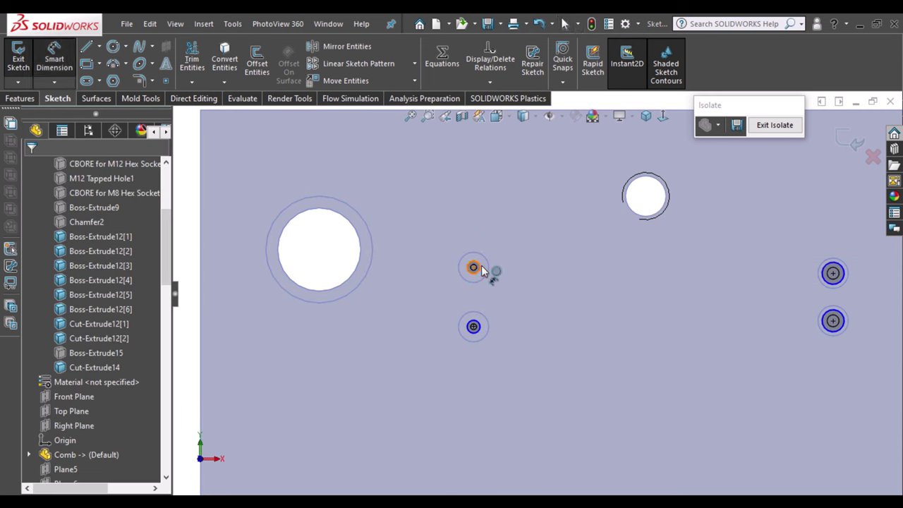
left_click(492, 244)
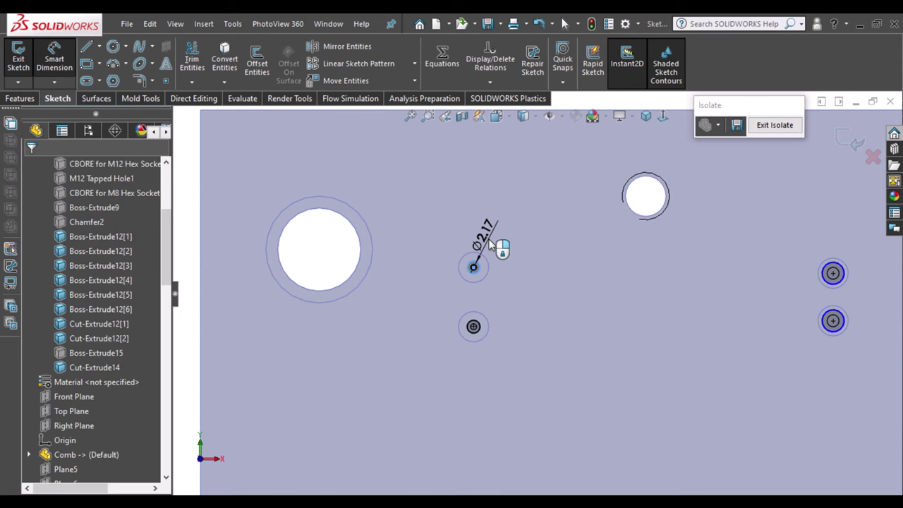
left_click(492, 244)
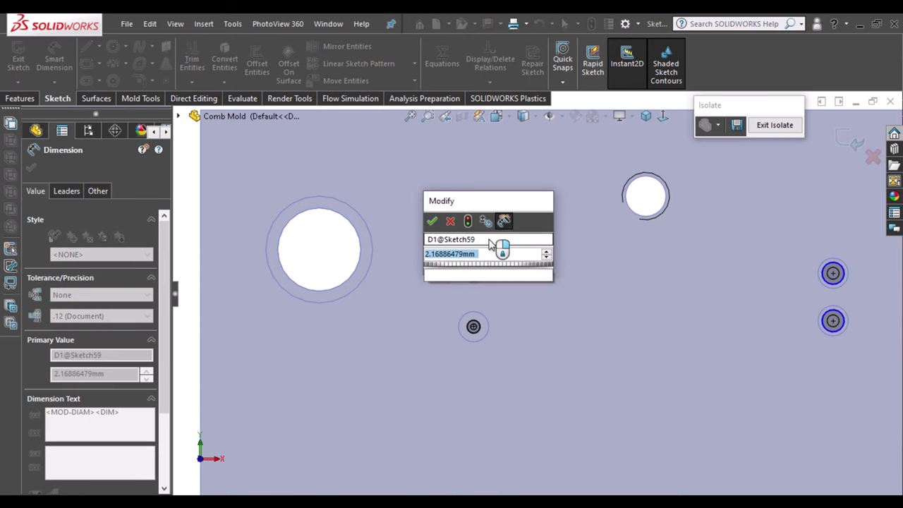
type("5")
key("Escape")
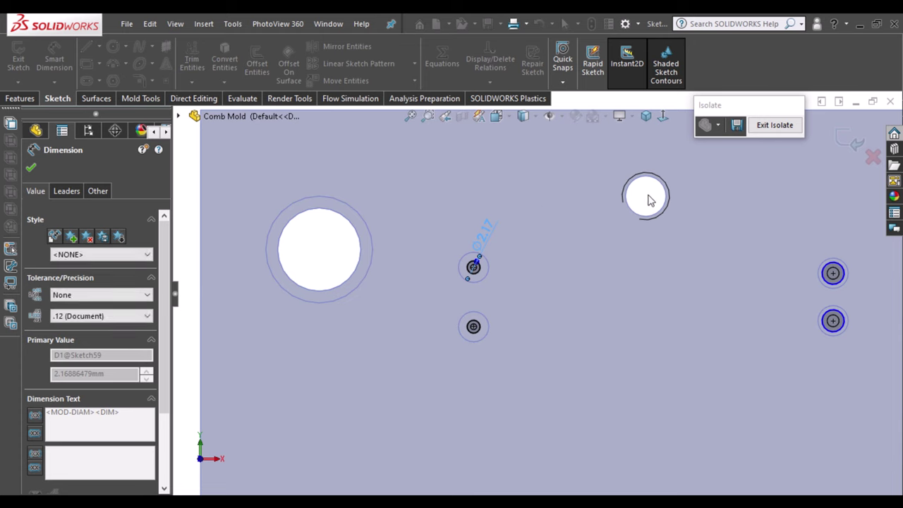
key("Escape")
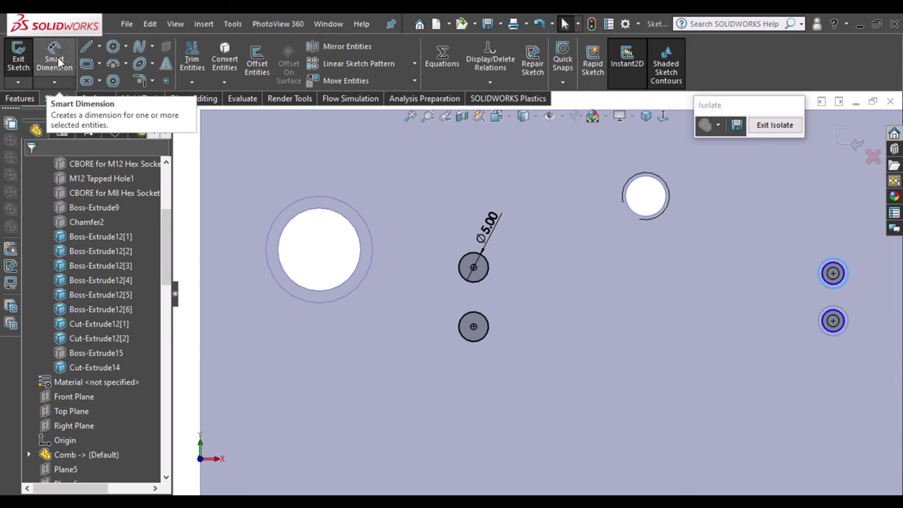
Make the right circles equal to the left ones so all four share Ø5.00
scroll(353, 219, "up", 2)
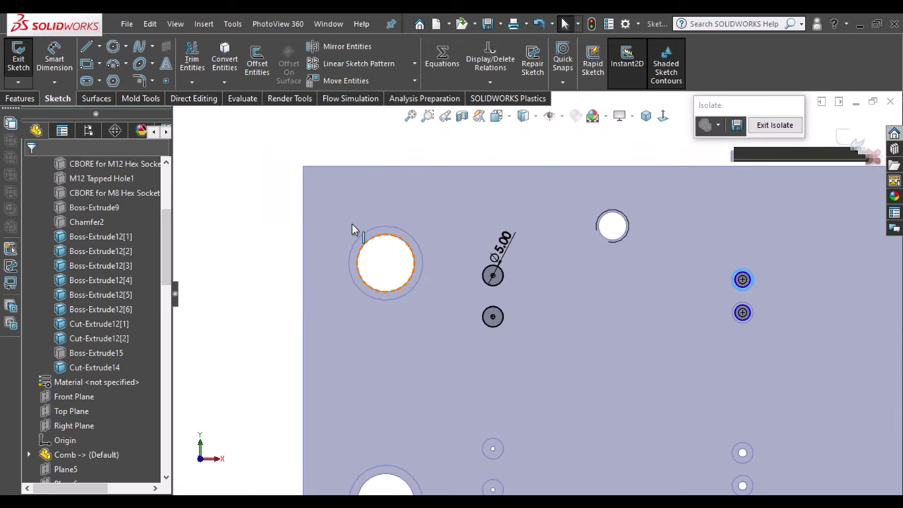
scroll(351, 228, "up", 1)
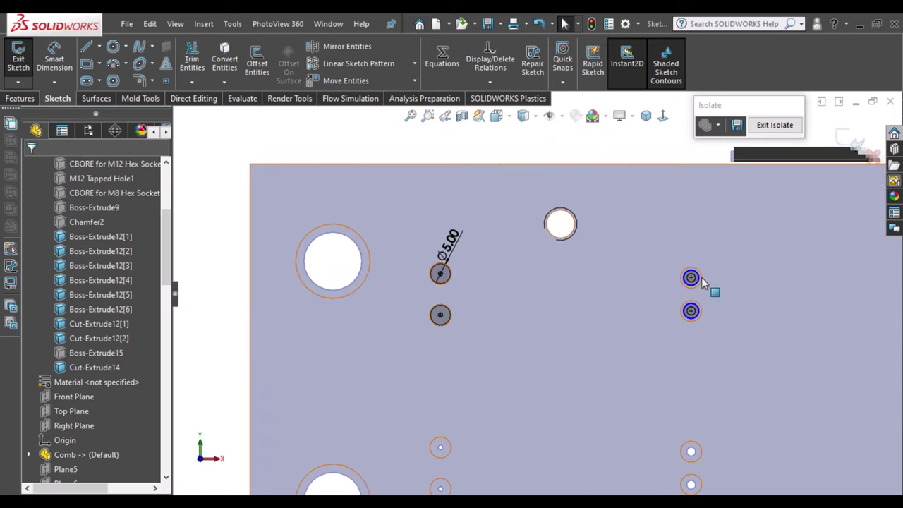
left_click(698, 280, "ctrl")
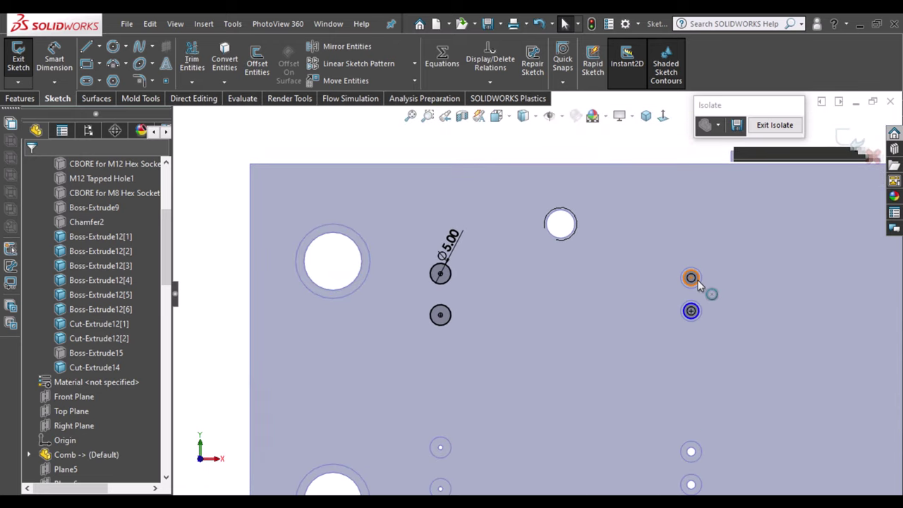
left_click(447, 281, "ctrl")
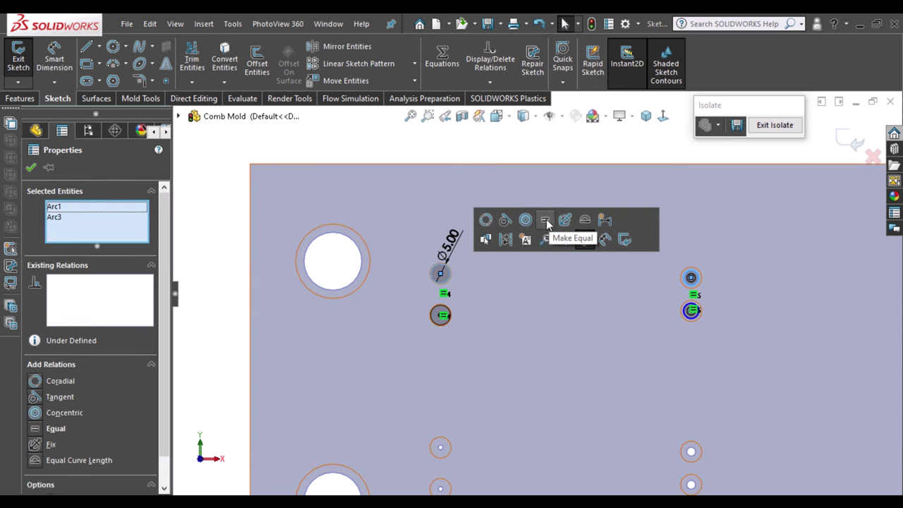
left_click(547, 224)
left_click(334, 175)
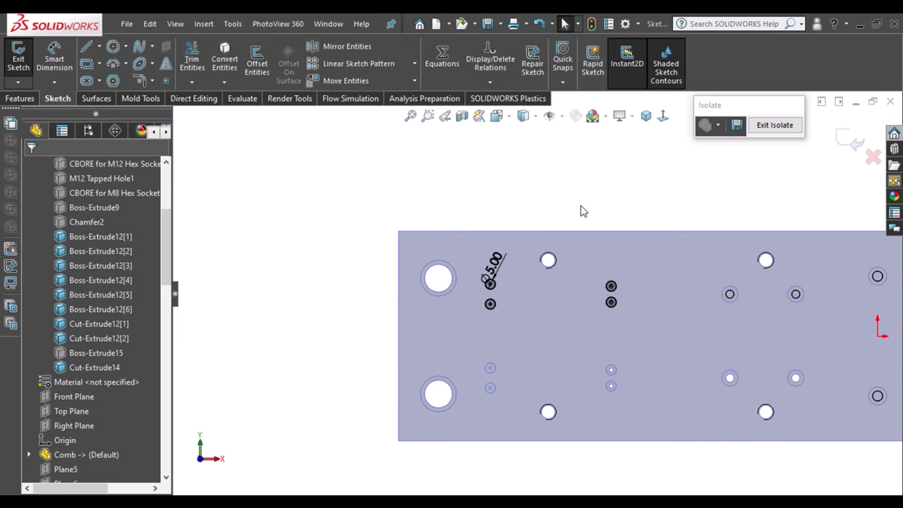
Zoom out, collapse the Solid Bodies folder and bring up the Features commands for Sketch22
key("z")
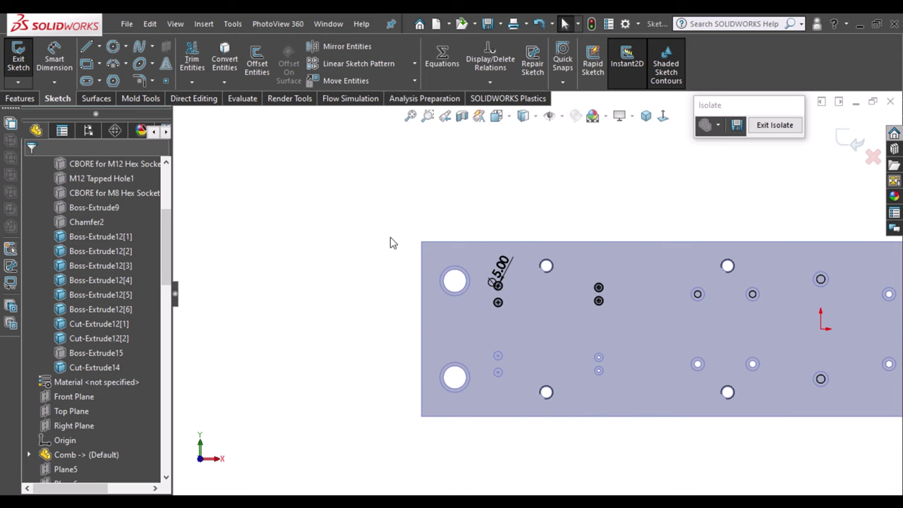
scroll(131, 258, "up", 5)
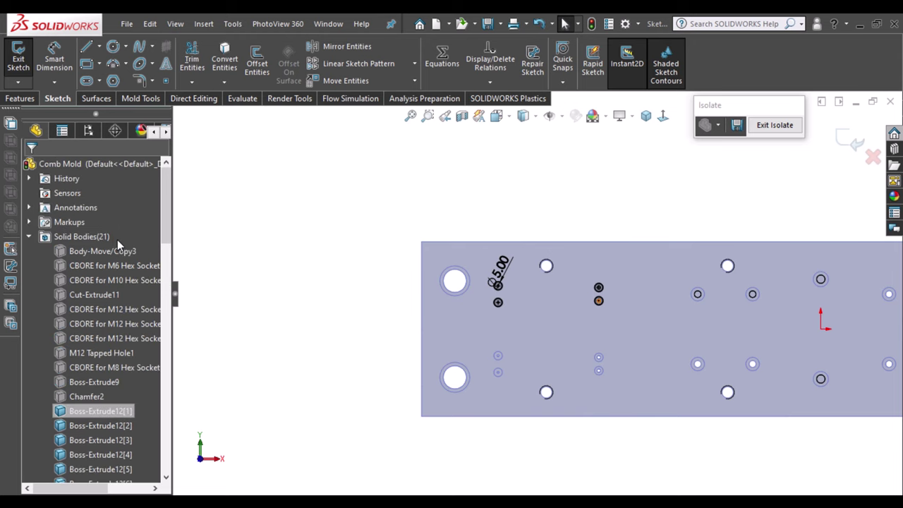
left_click(28, 240)
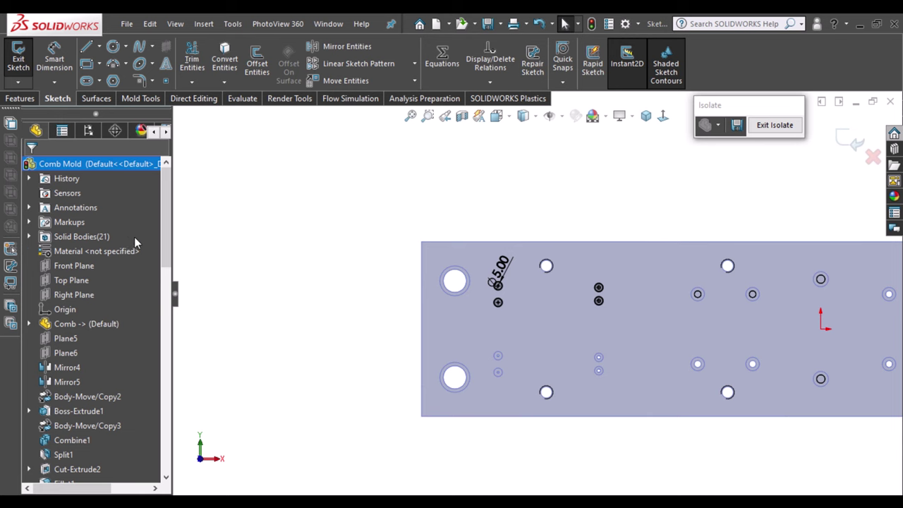
scroll(156, 451, "down", 10)
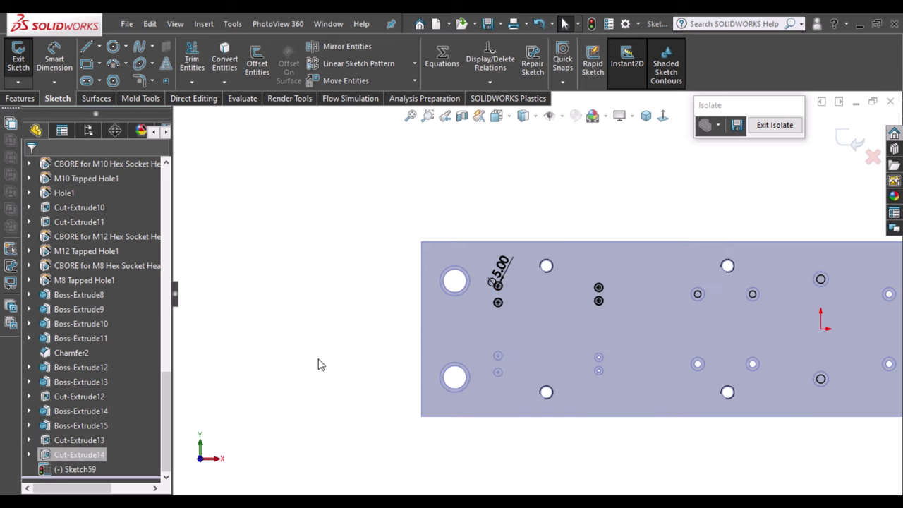
scroll(664, 302, "down", 2)
scroll(531, 240, "down", 2)
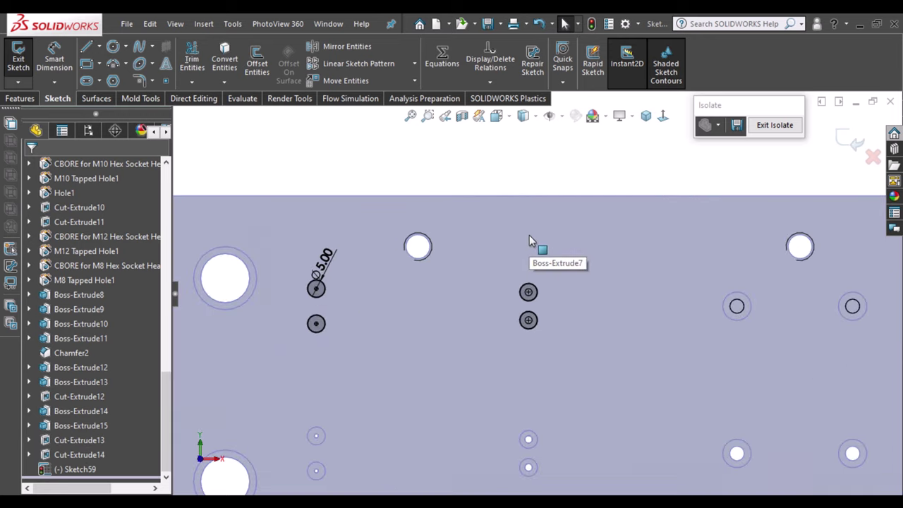
left_click(30, 99)
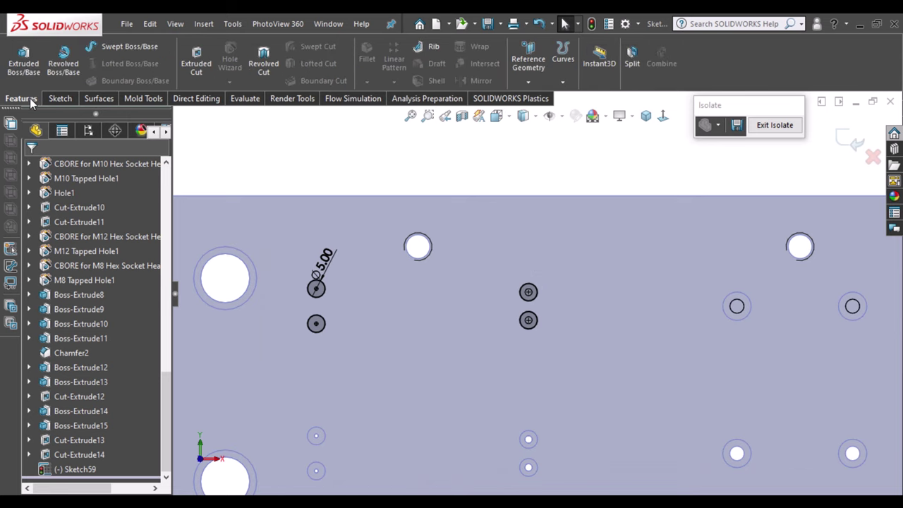
Start a Boss-Extrude of the Sketch22 circles with an Up To Face end condition
left_click(24, 62)
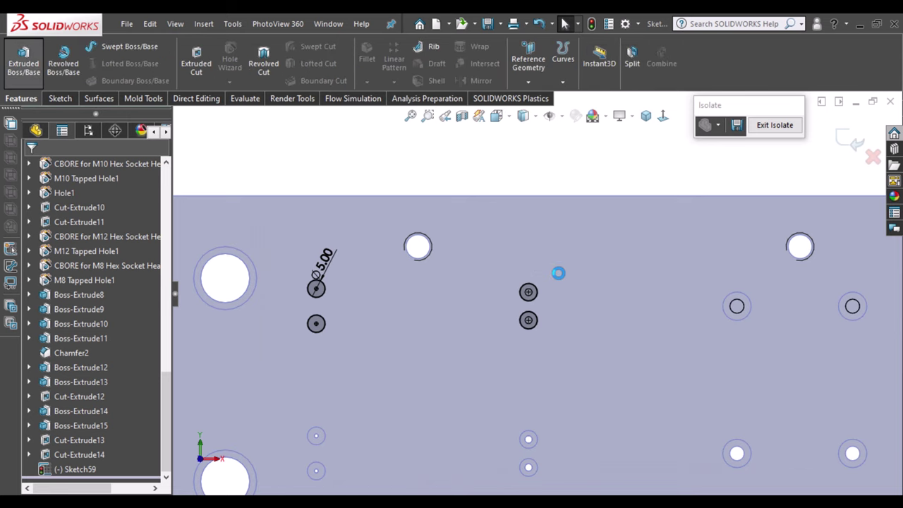
scroll(552, 314, "down", 2)
scroll(539, 304, "down", 2)
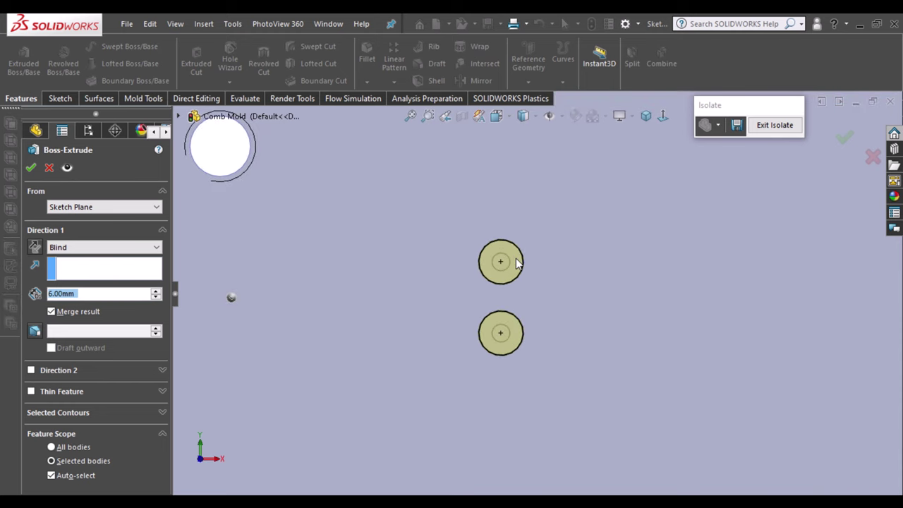
left_click(516, 262)
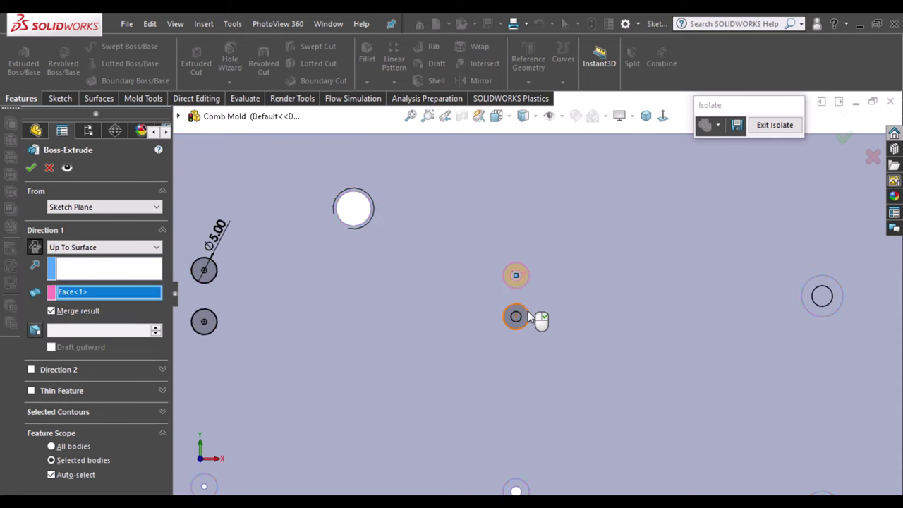
middle_click_drag(574, 218, 542, 275)
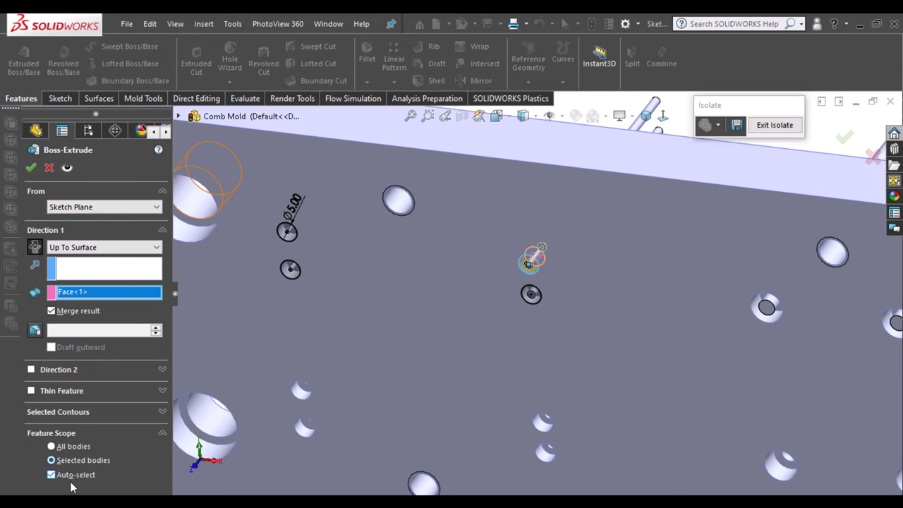
Limit the extrusion's feature scope to the plate and two Boss-Extrude12 pin bodies
left_click(51, 474)
left_click(398, 368)
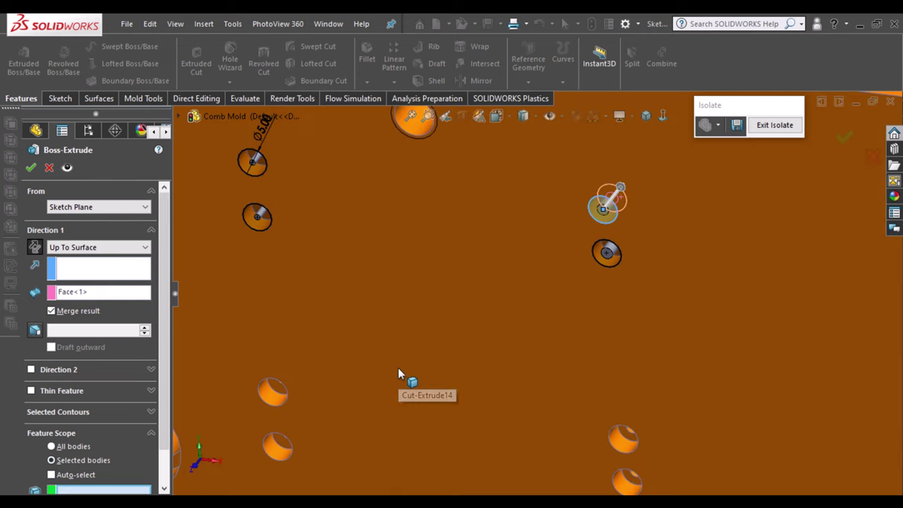
scroll(432, 317, "up", 3)
middle_click_drag(544, 229, 577, 198)
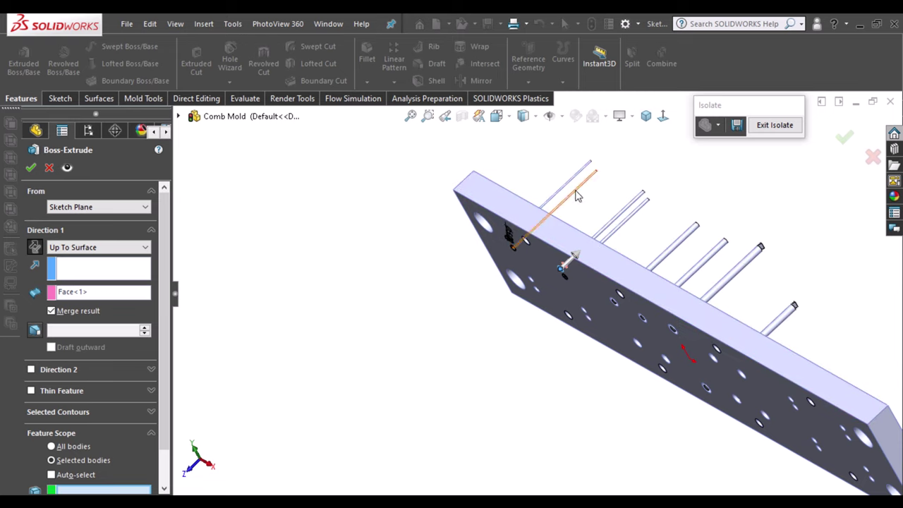
left_click(576, 195)
left_click(573, 184)
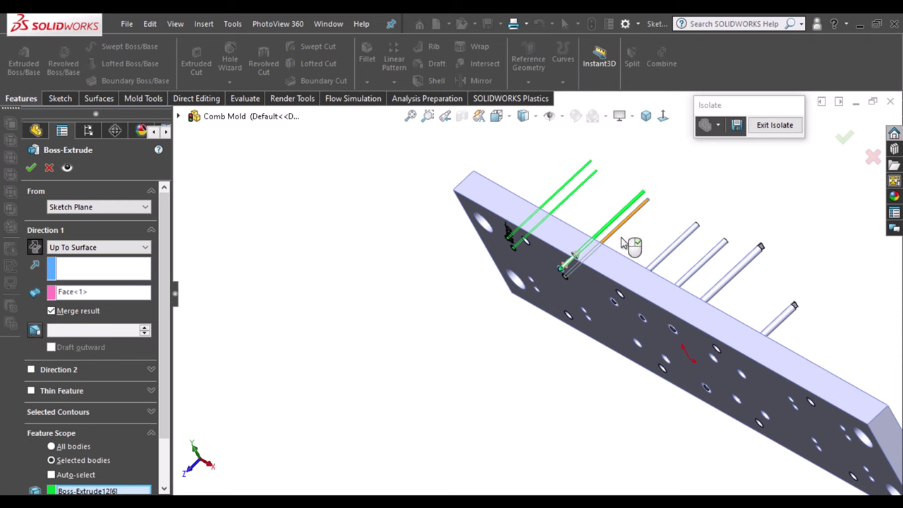
scroll(639, 248, "down", 2)
scroll(625, 258, "down", 2)
scroll(571, 317, "down", 2)
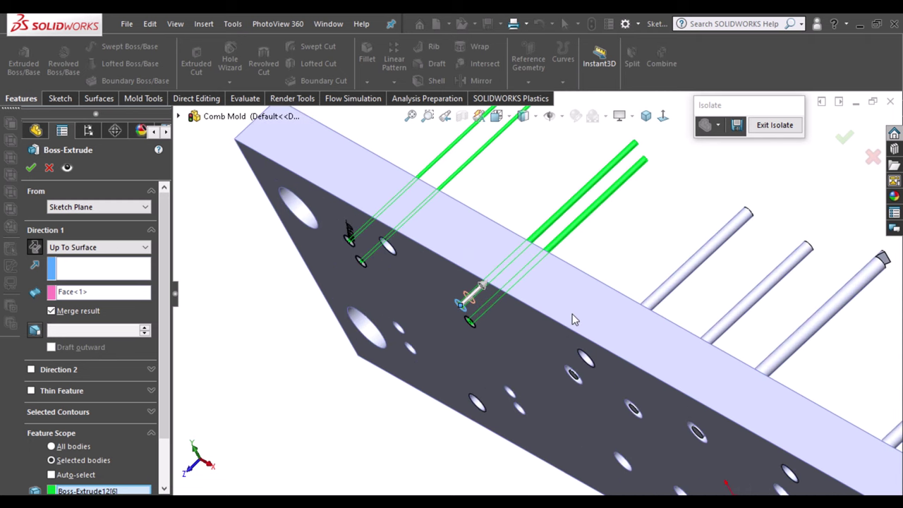
mouse_move(571, 317)
middle_mouse_down()
mouse_move(589, 291)
mouse_move(371, 260)
middle_mouse_up()
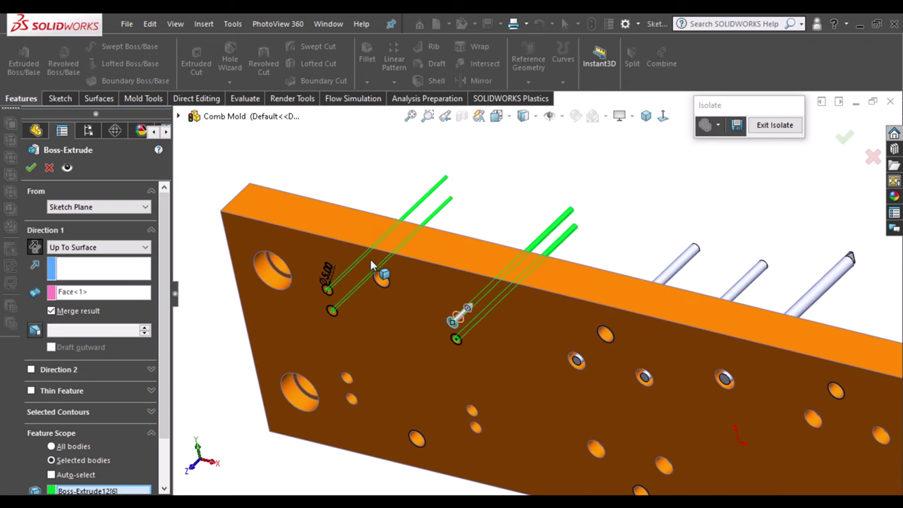
scroll(160, 404, "down", 2)
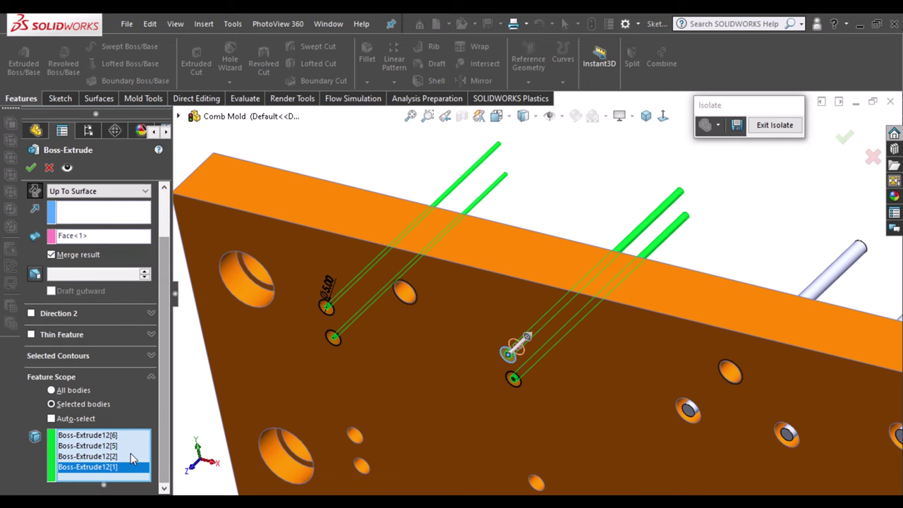
Try a circle edge as the extrusion's end face, then list the End Condition options
left_click(111, 358)
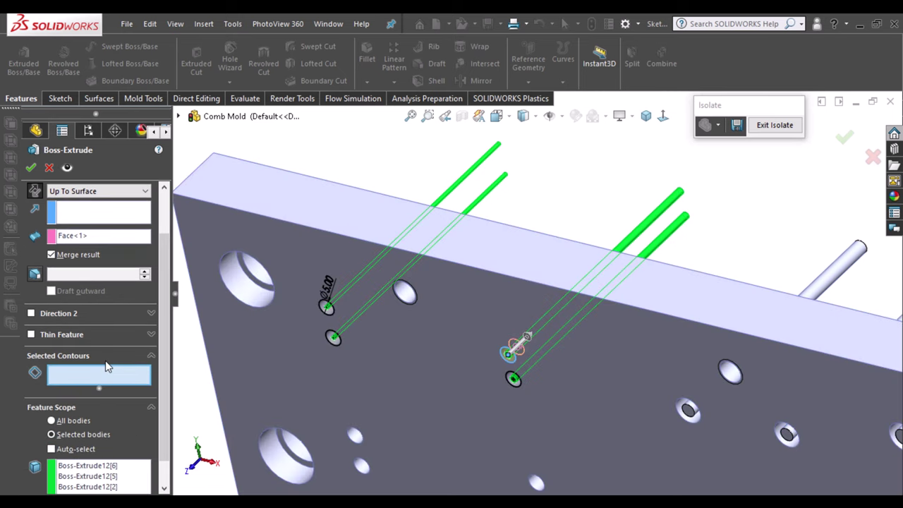
left_click(118, 214)
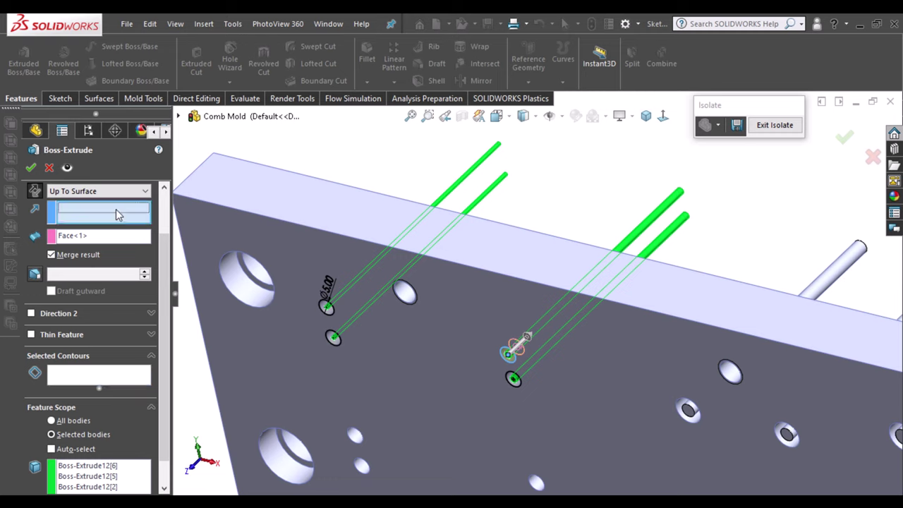
left_click(335, 317)
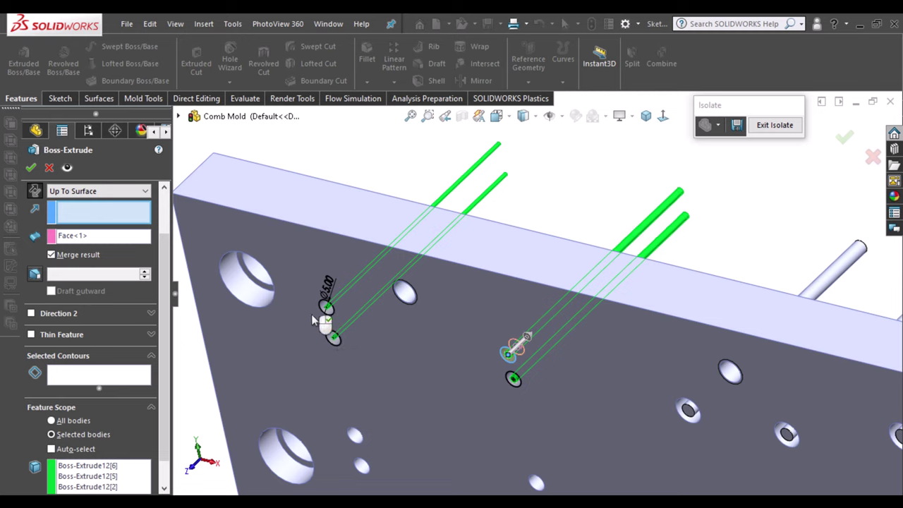
left_click(79, 196)
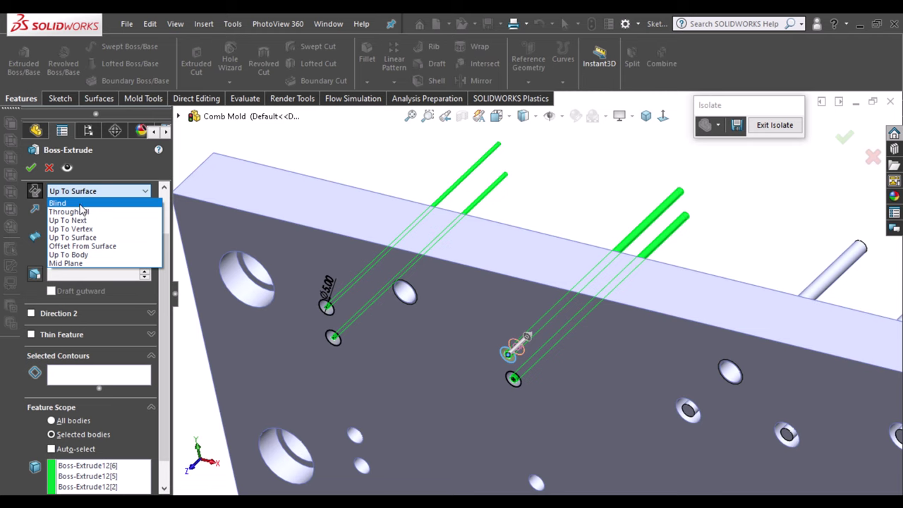
Extrude three small pin circle contours 6.00 mm Blind as Boss-Extrude16
left_click(83, 202)
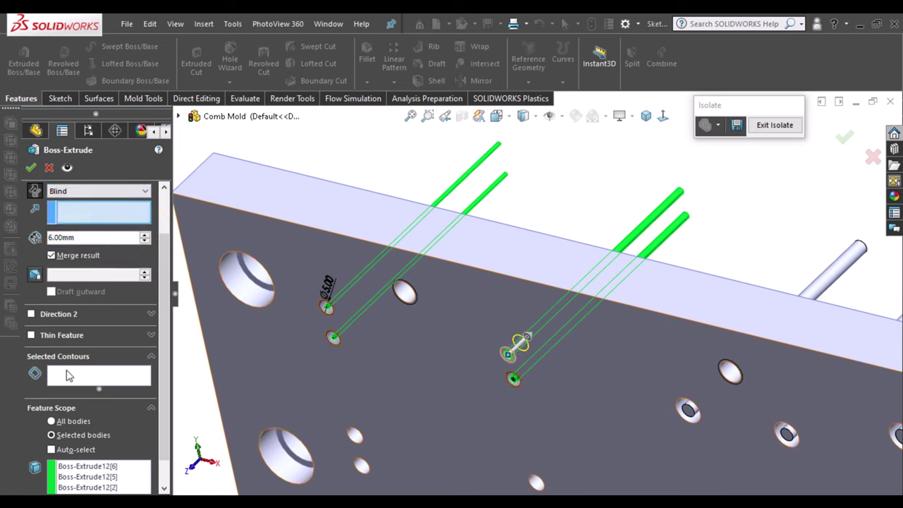
left_click(109, 378)
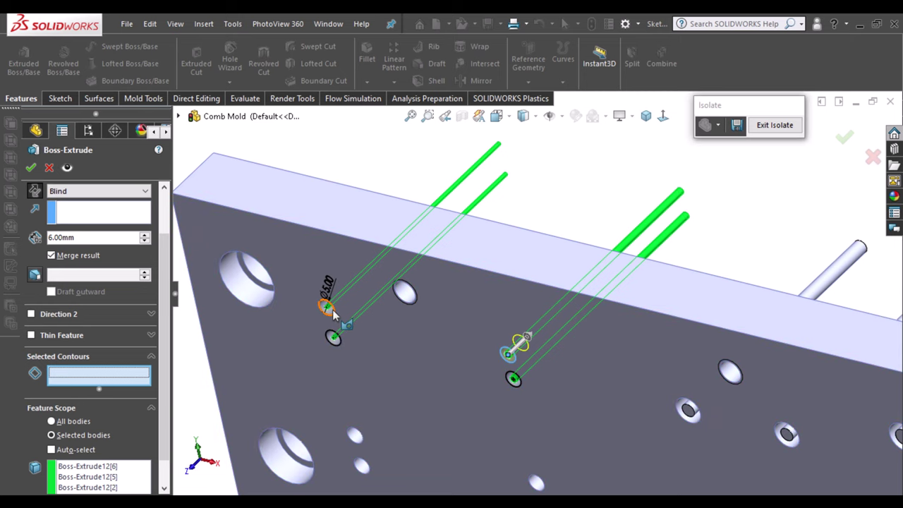
left_click(326, 306)
left_click(334, 338)
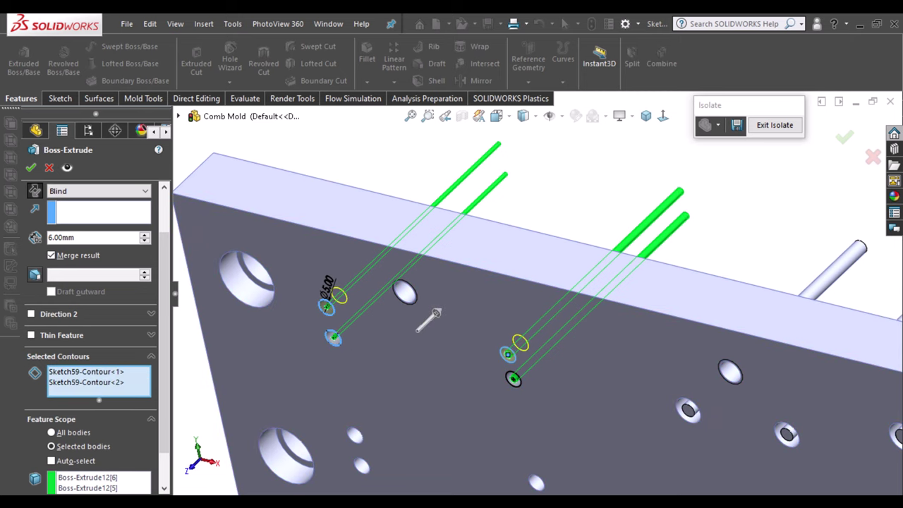
left_click(513, 379)
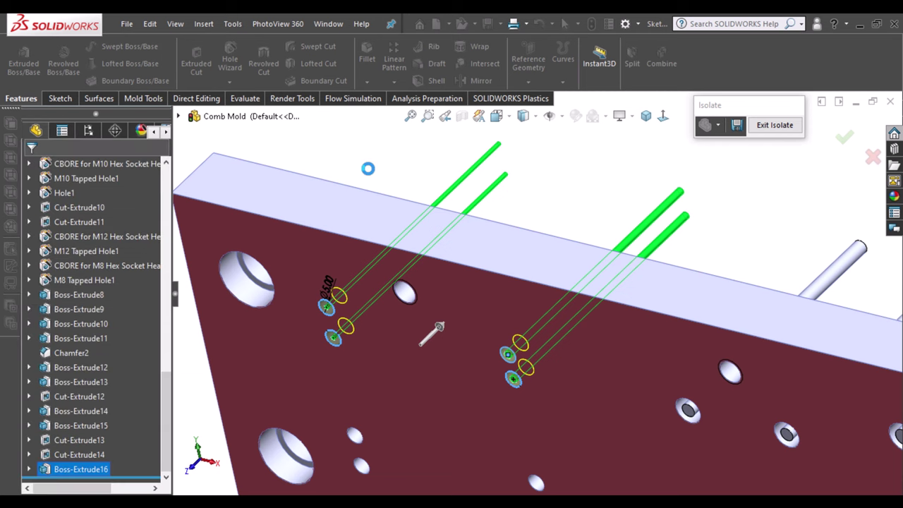
Orbit to the plate's front Boss-Extrude7 face, select it and view it Normal To for sketching
scroll(310, 191, "up", 2)
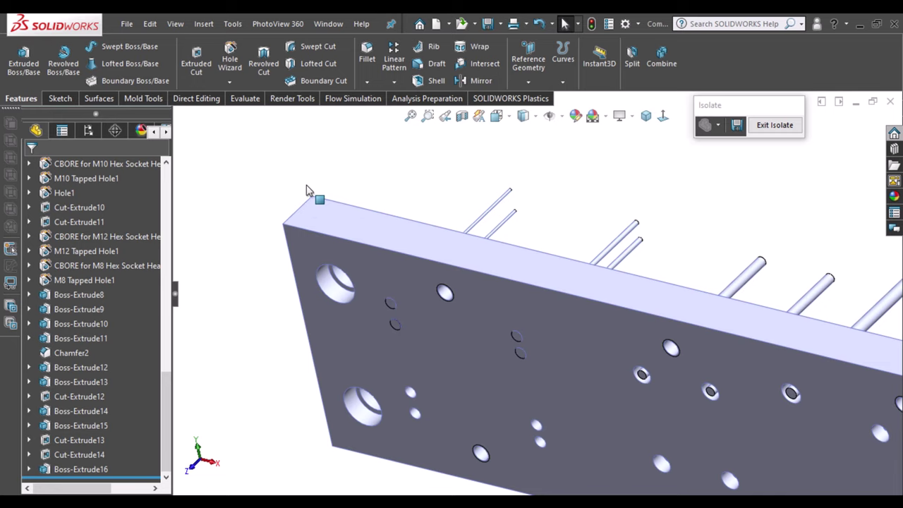
scroll(313, 192, "up", 2)
scroll(317, 198, "up", 1)
scroll(318, 202, "up", 1)
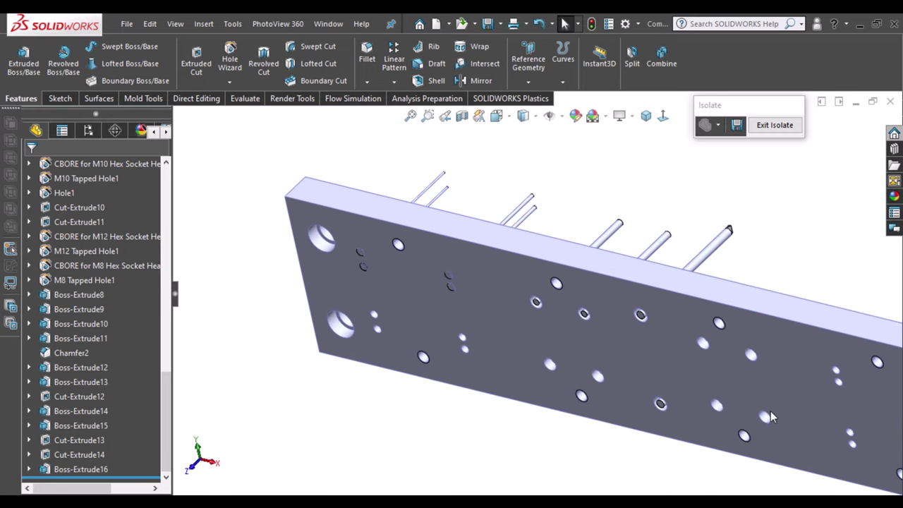
middle_click_drag(770, 411, 799, 361)
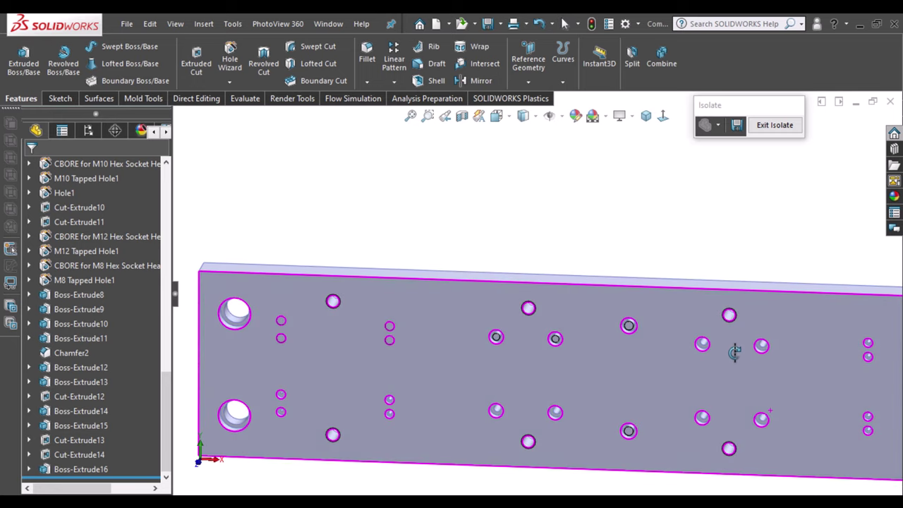
left_click(652, 352)
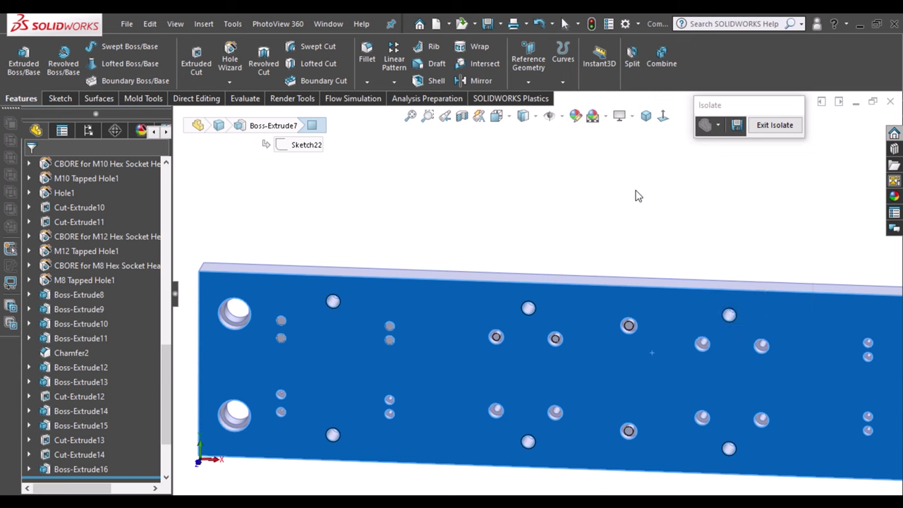
left_click(663, 117)
left_click(60, 98)
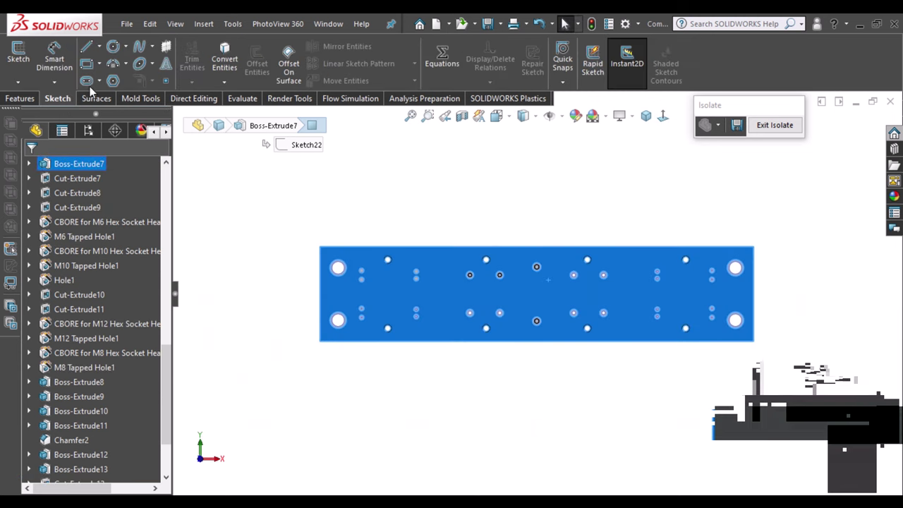
Sketch circles over the left and right plate holes, sized to their edges
left_click(113, 47)
scroll(502, 289, "down", 1)
scroll(502, 290, "down", 2)
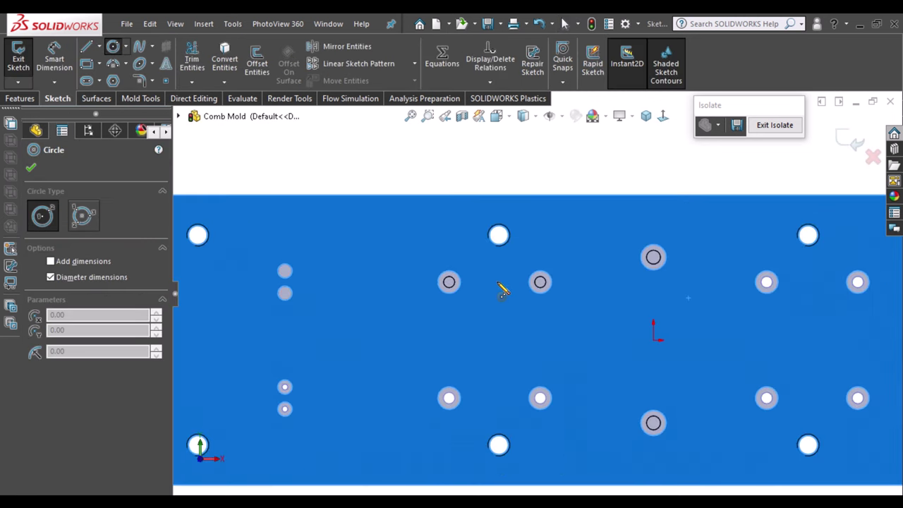
scroll(515, 293, "down", 3)
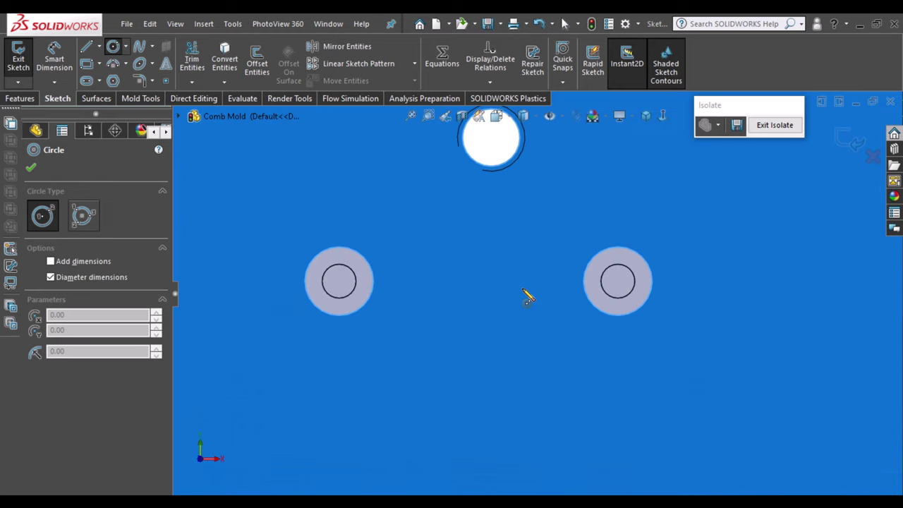
left_click(339, 282)
left_click(369, 282)
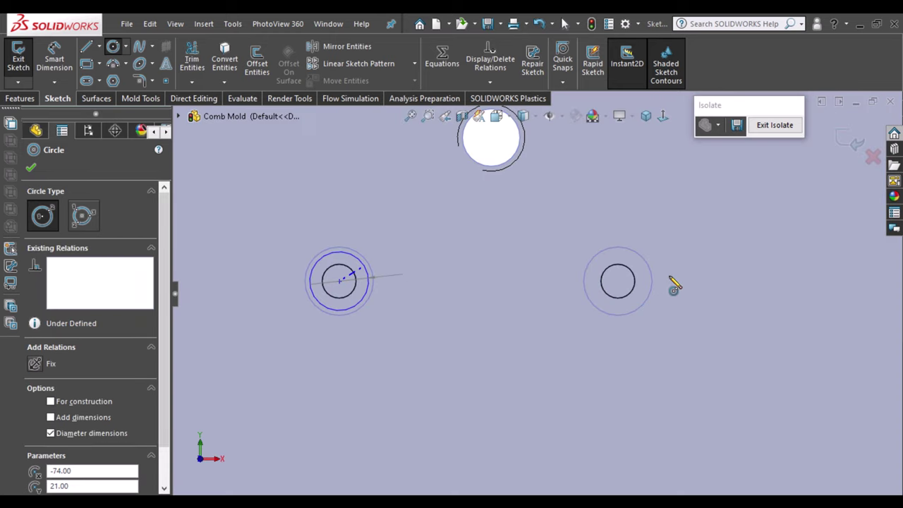
left_click(618, 281)
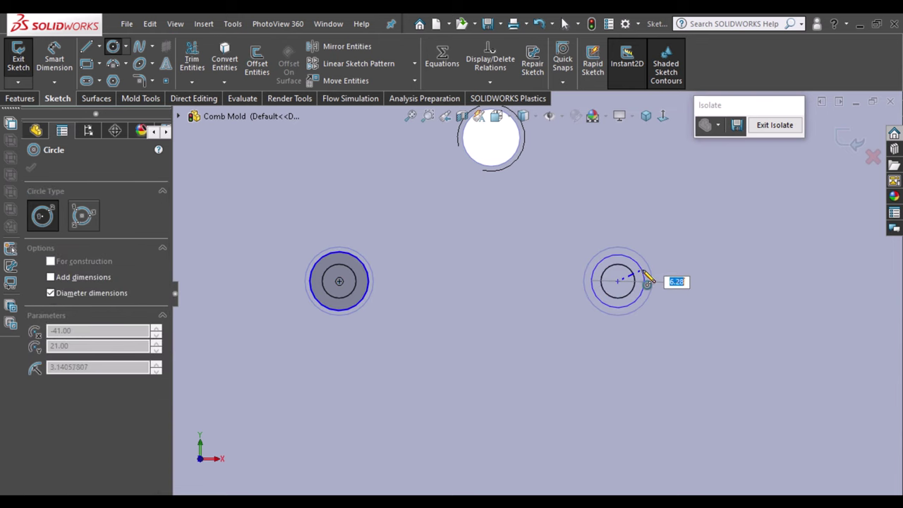
left_click(642, 270)
Add two more circles over the upper and lower right holes
scroll(437, 258, "up", 3)
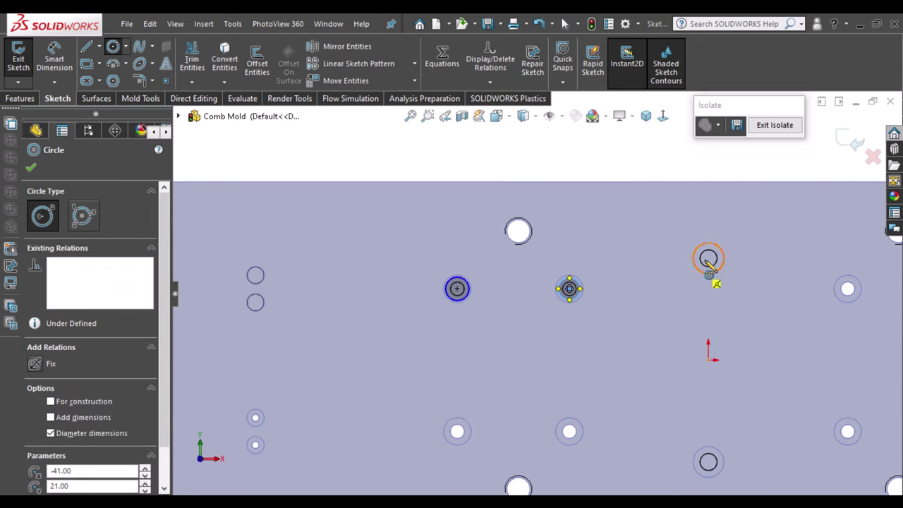
left_click(710, 259)
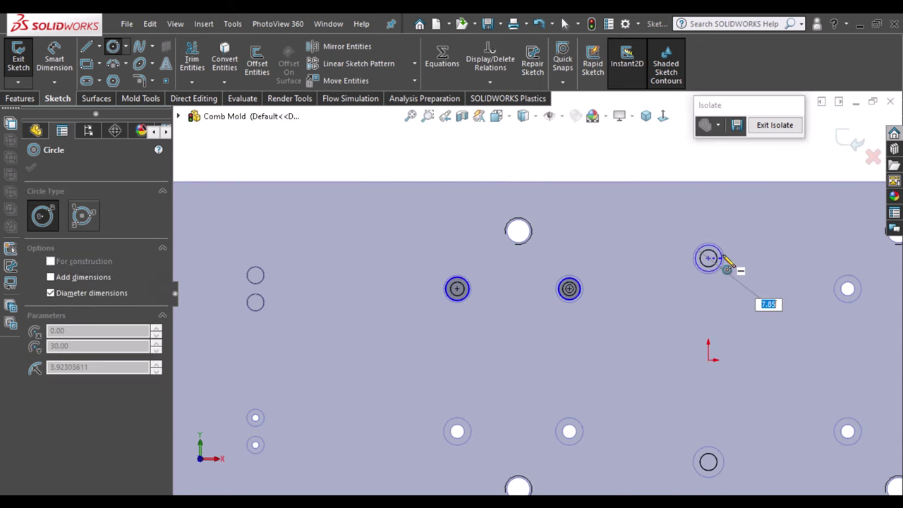
left_click(734, 269)
scroll(692, 393, "up", 3)
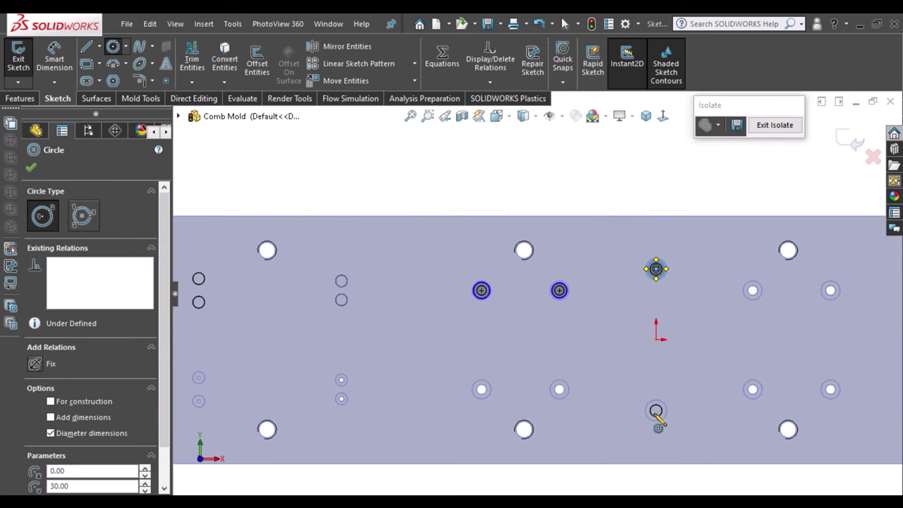
scroll(645, 416, "down", 2)
left_click(642, 406)
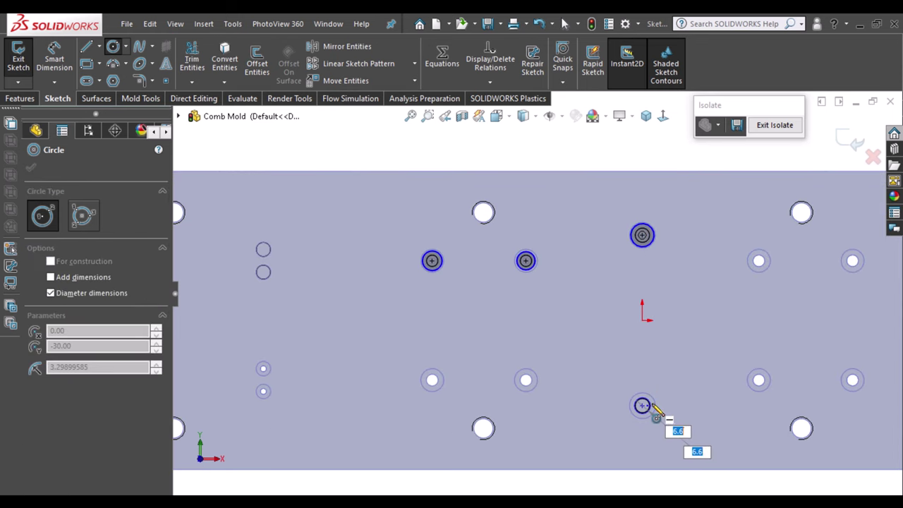
left_click(664, 413)
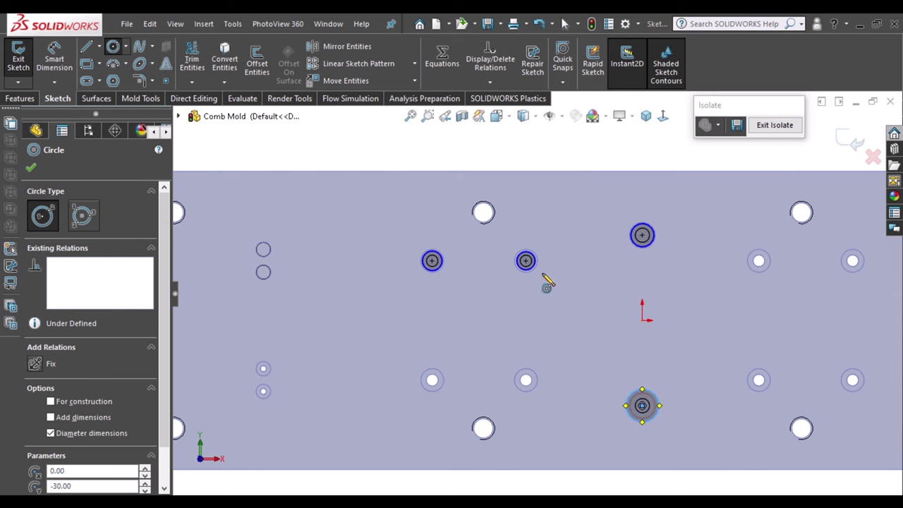
key("Escape")
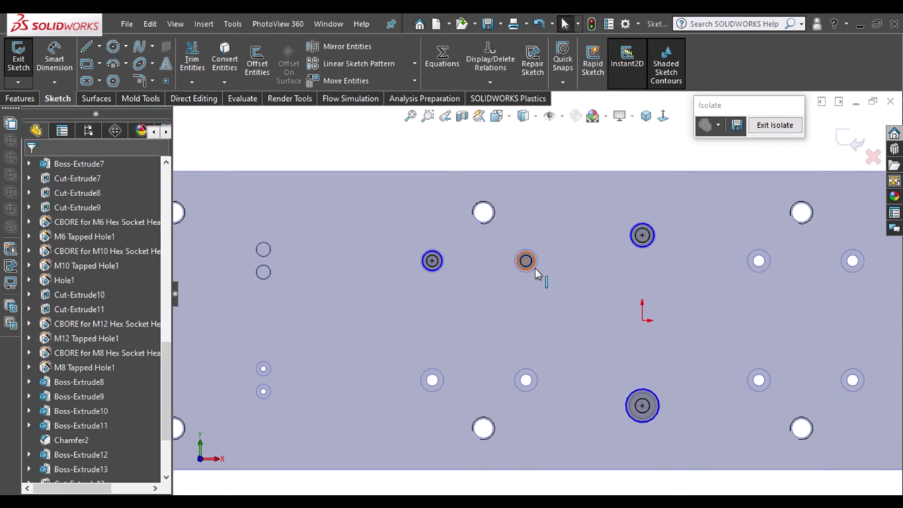
Make the middle and left circles equal in size
scroll(535, 272, "down", 3)
scroll(509, 268, "down", 3)
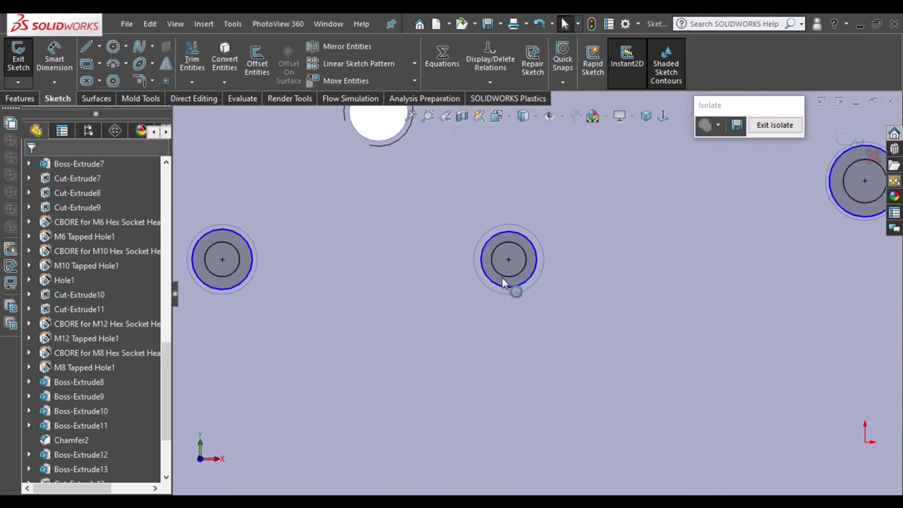
left_click(477, 281)
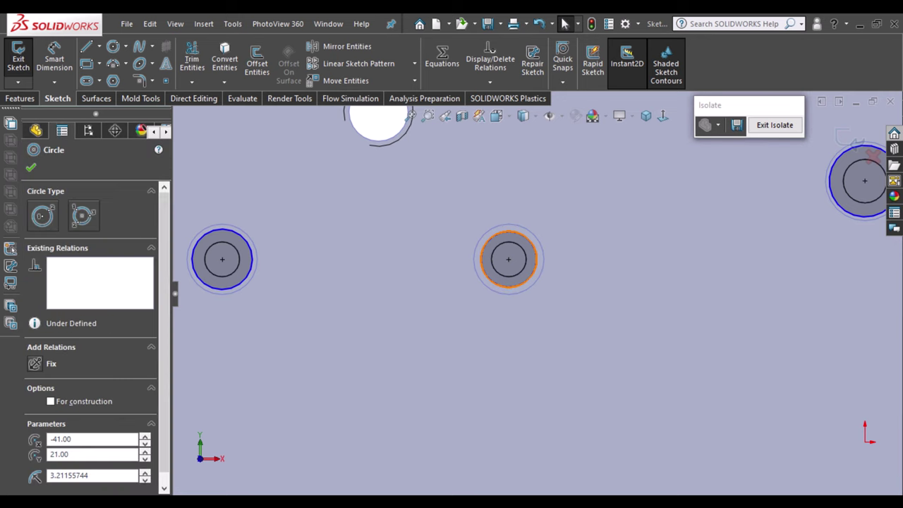
left_click(234, 286, "ctrl")
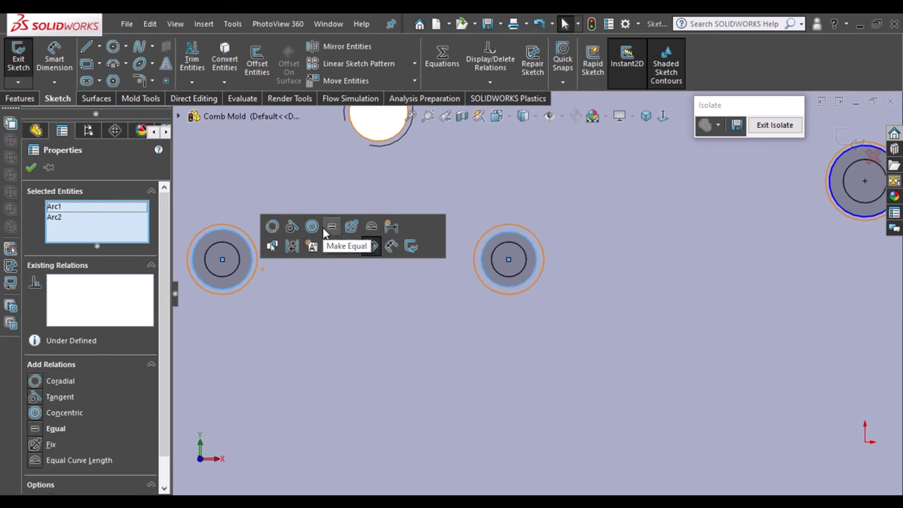
left_click(331, 226)
key("Escape")
Make the upper and lower right pin circles equal, then begin dimensioning the left circle
key("f")
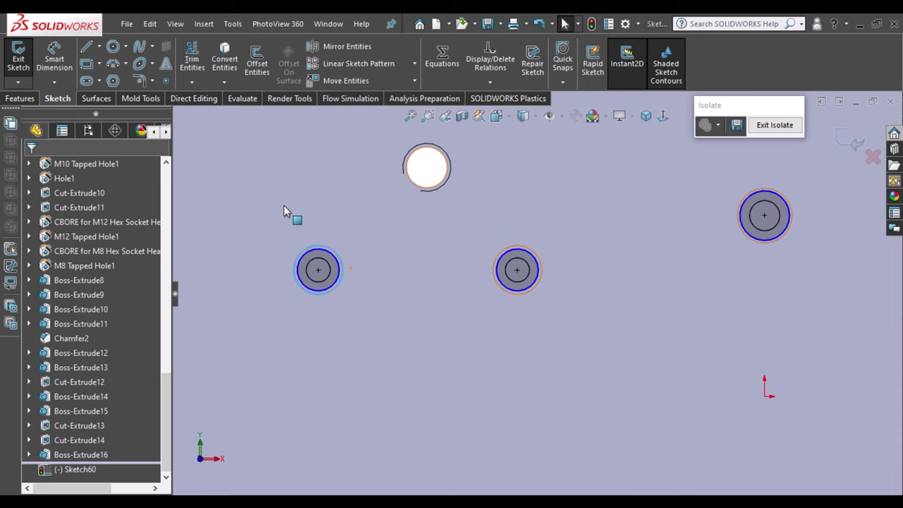
key("z")
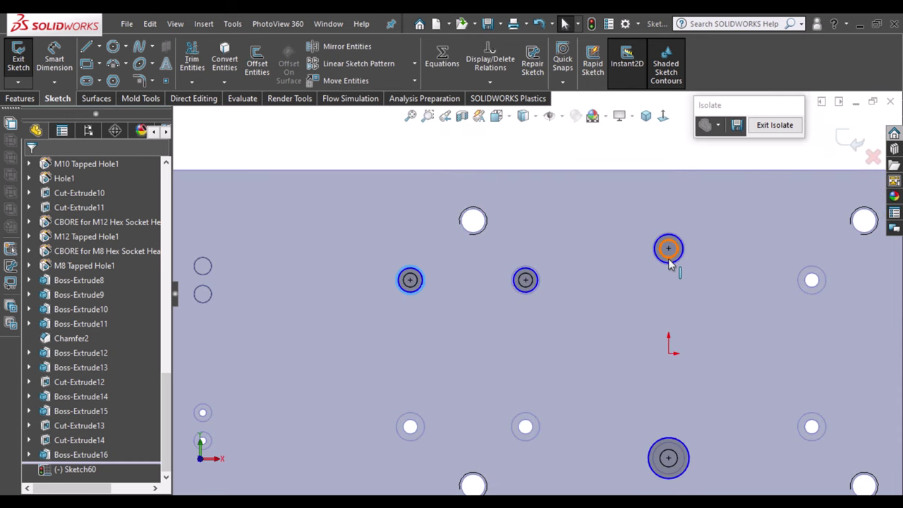
left_click(688, 429)
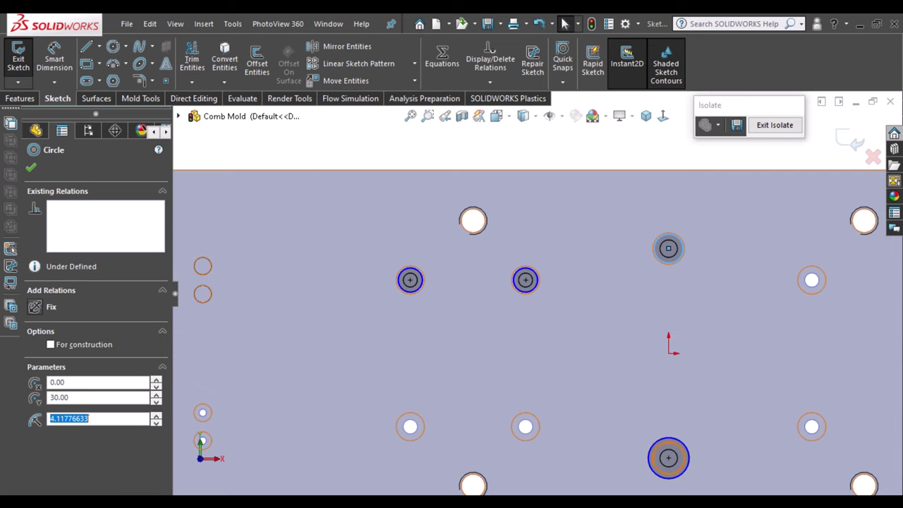
left_click(671, 456, "ctrl")
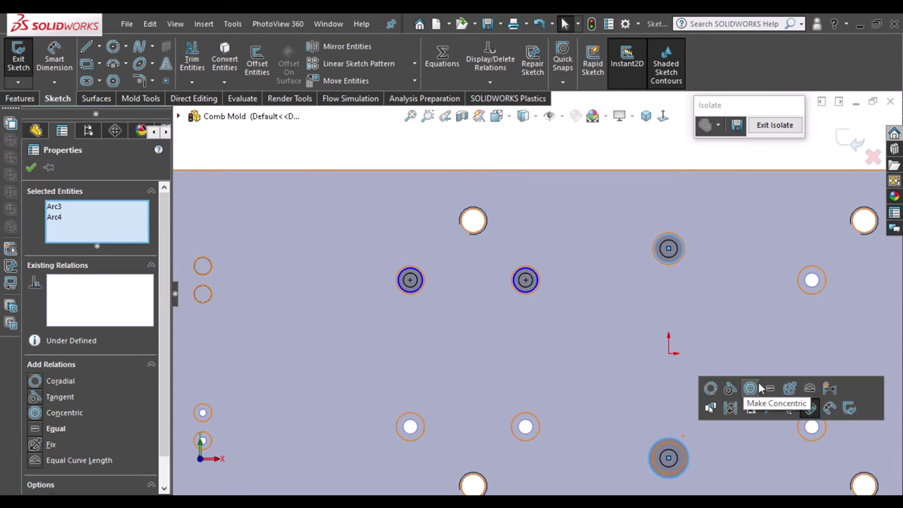
left_click(770, 388)
key("Escape")
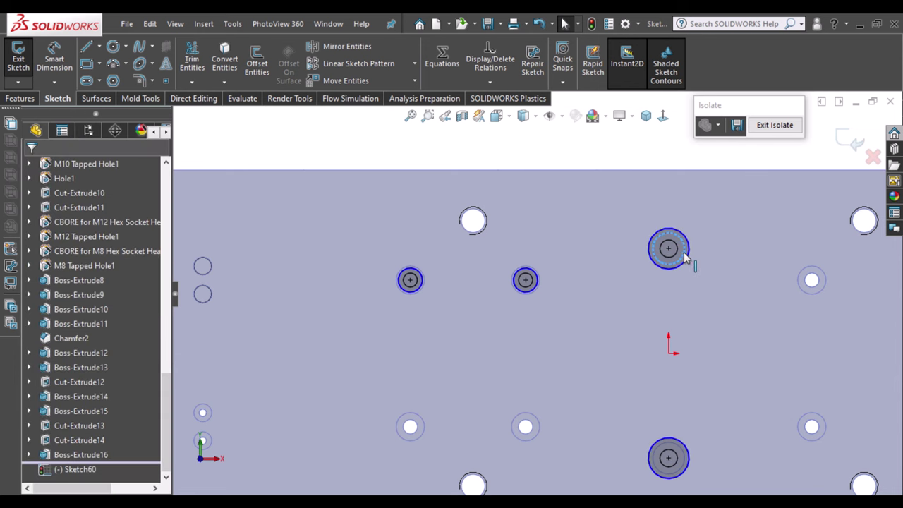
left_click(49, 50)
left_click(422, 282)
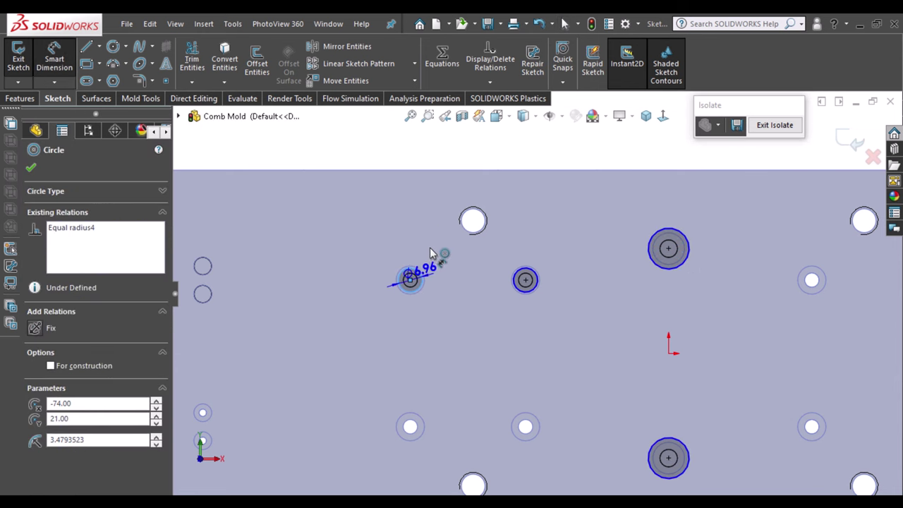
Dimension the left pin circle Ø8 and the right one Ø9, then exit the sketch
left_click(429, 289)
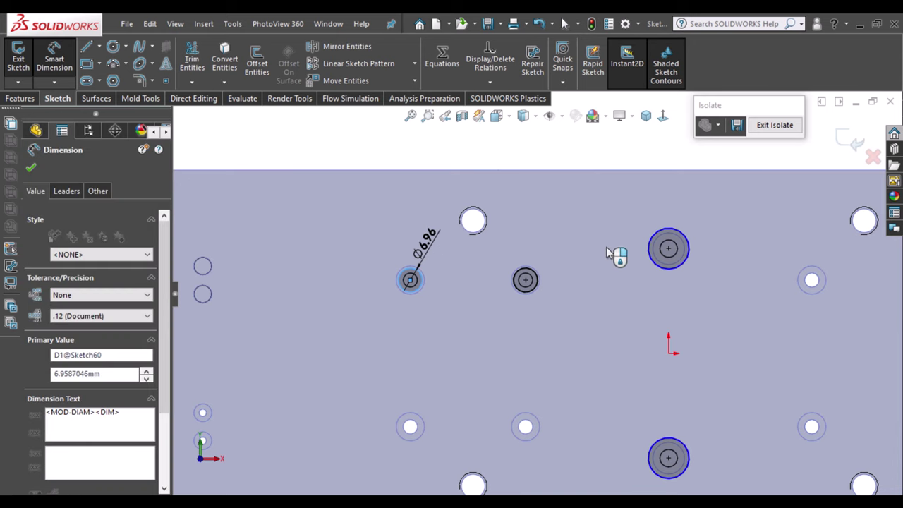
type("8")
key("Return")
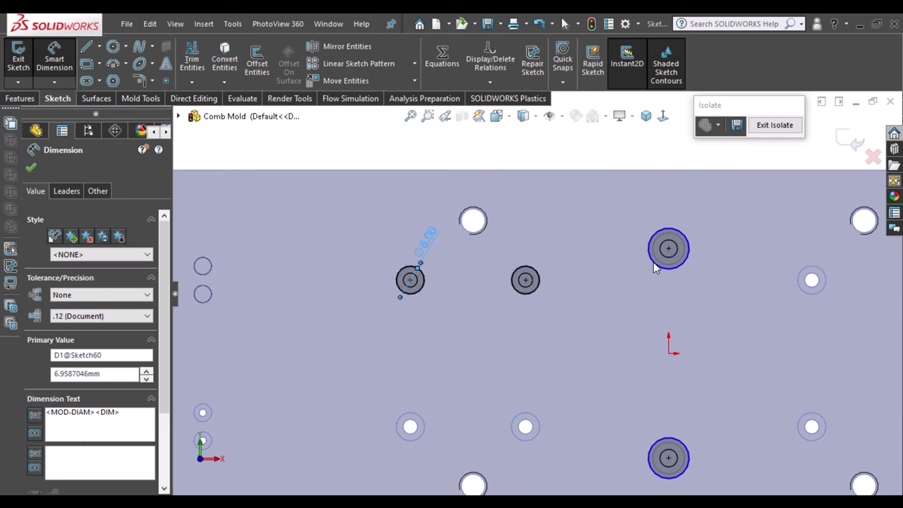
left_click(656, 266)
left_click(630, 298)
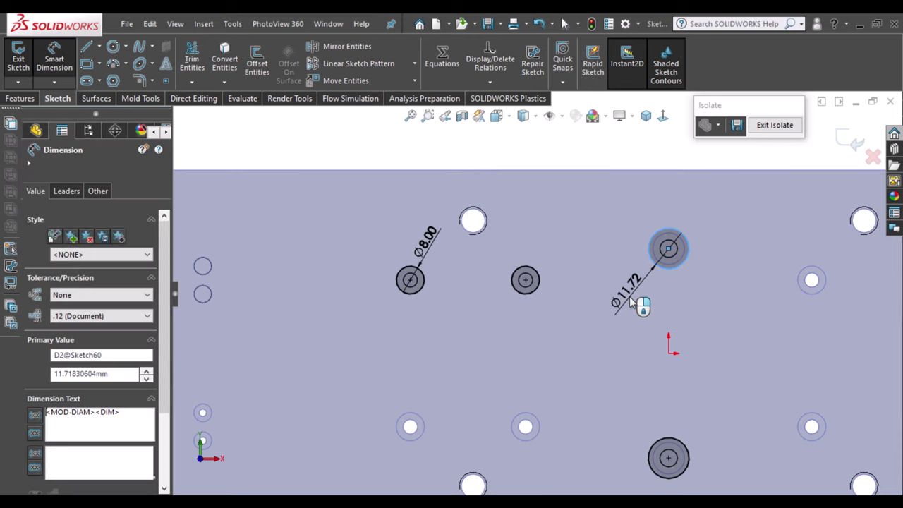
type("9")
left_click(497, 155)
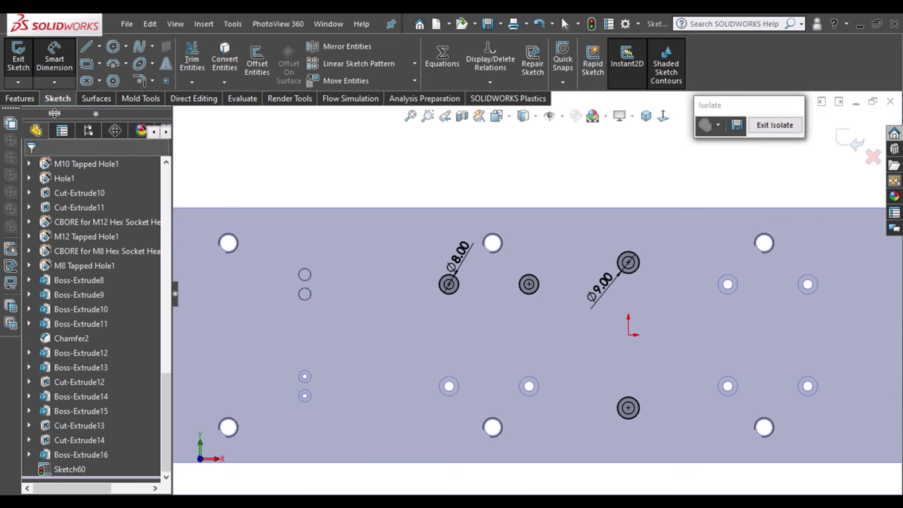
left_click(21, 67)
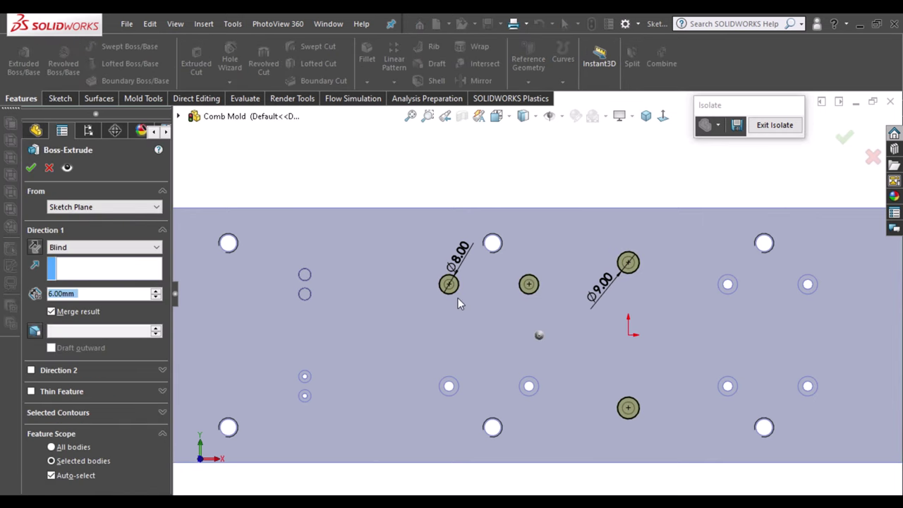
Extrude the sketch Up To Surface, using the centre, Ø9 and lower circles as contours
scroll(458, 297, "down", 5)
left_click(457, 267)
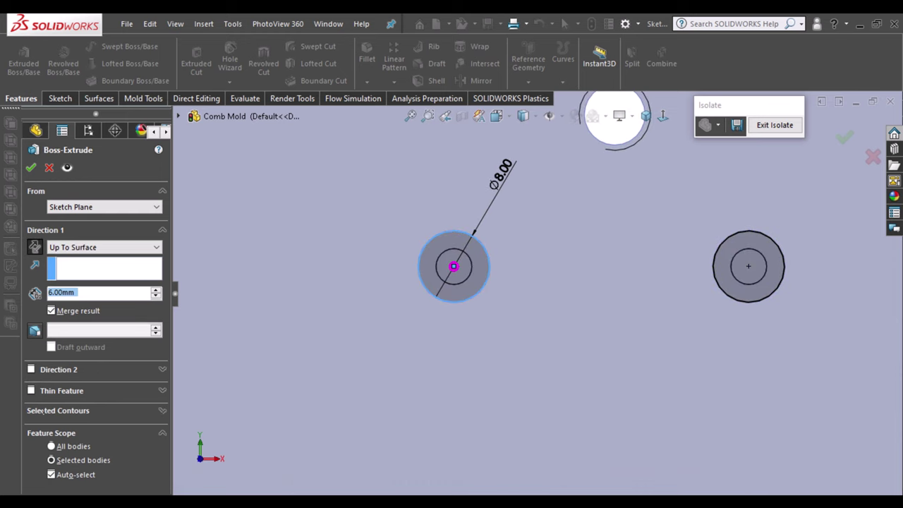
scroll(377, 309, "up", 5)
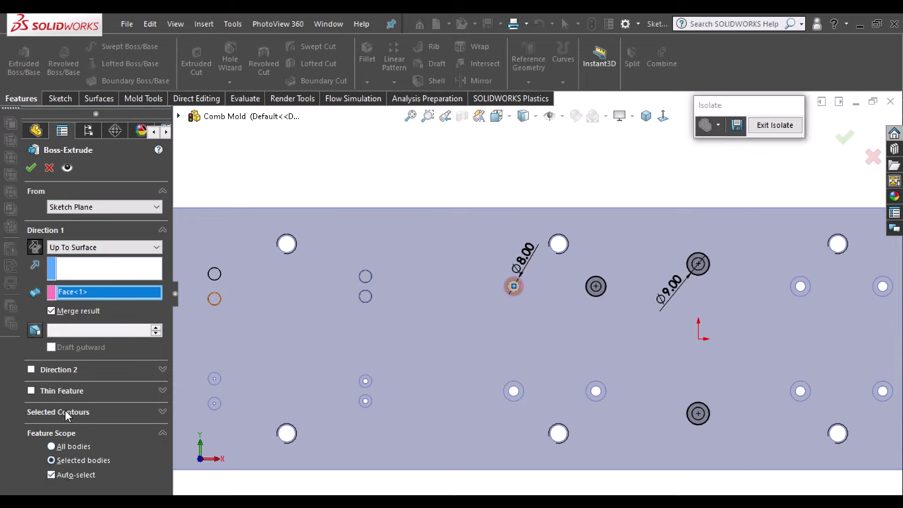
left_click(161, 414)
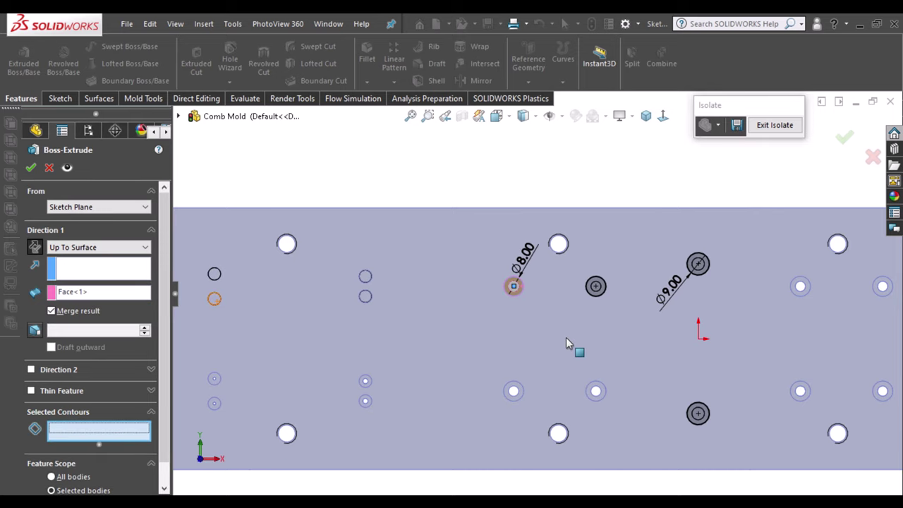
left_click(598, 295)
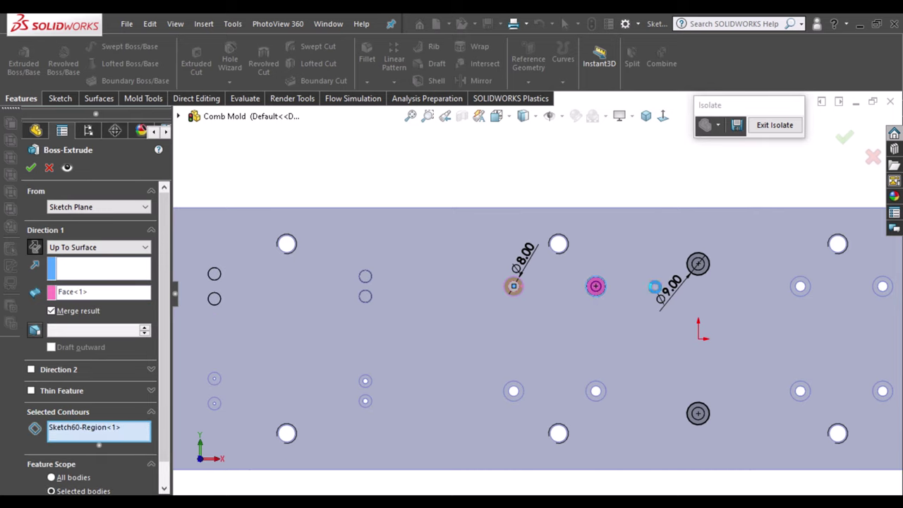
left_click(706, 273)
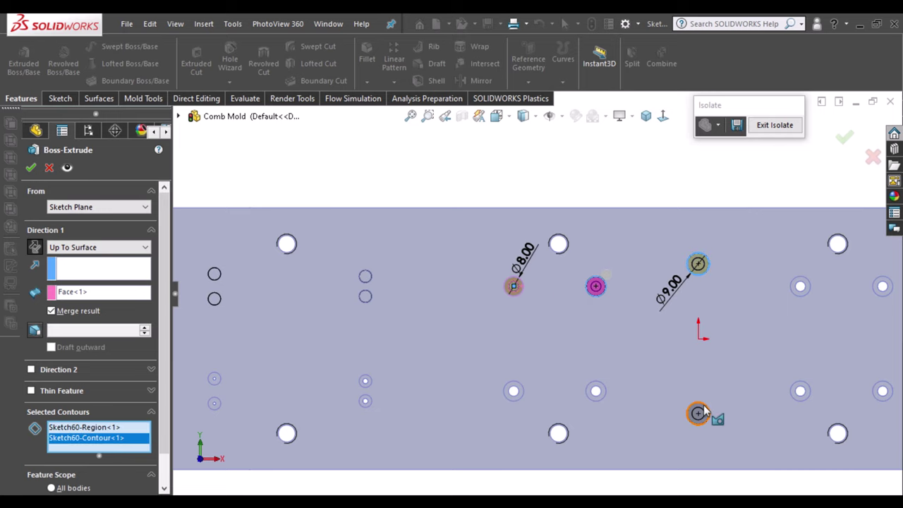
left_click(698, 413)
mouse_move(503, 221)
middle_mouse_down()
mouse_move(666, 309)
mouse_move(496, 315)
middle_mouse_up()
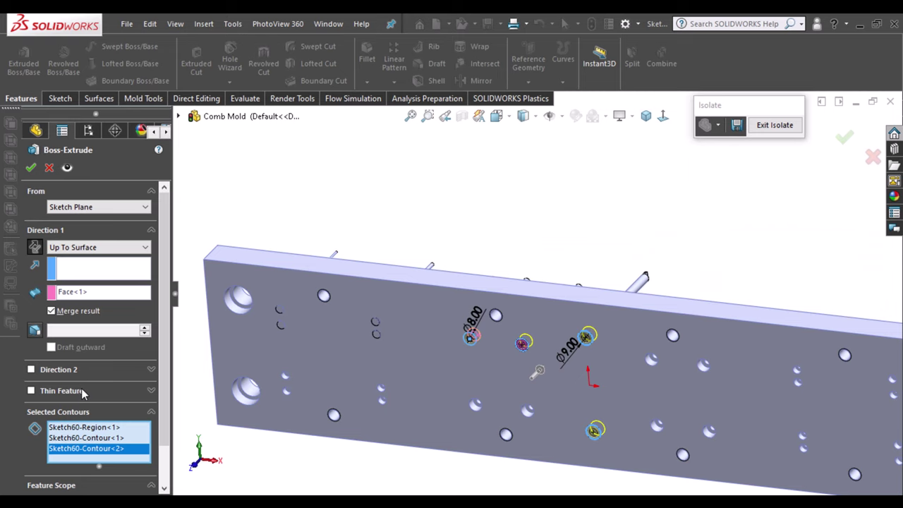
scroll(83, 393, "down", 2)
Turn off Auto-select, merge the extrusion into three chosen pin bodies, and confirm Boss-Extrude17
left_click(51, 481)
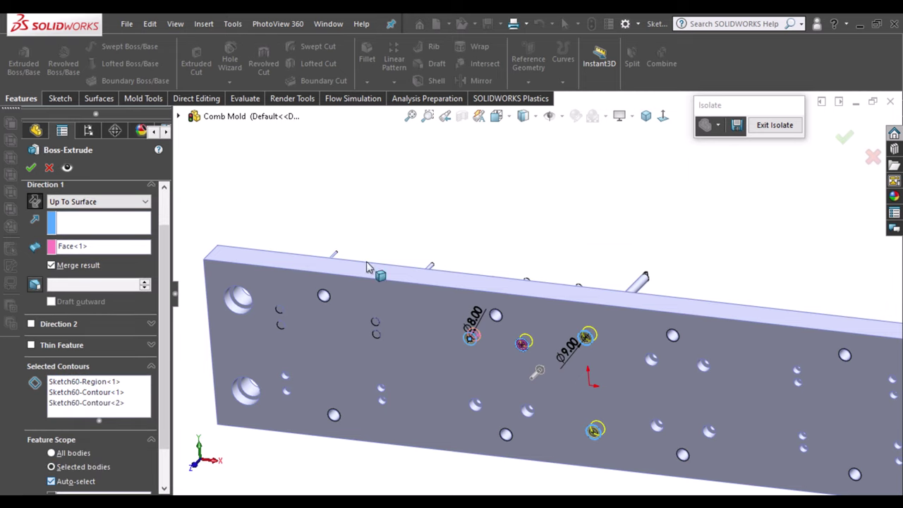
middle_click_drag(367, 261, 459, 238)
middle_click_drag(451, 322, 494, 310)
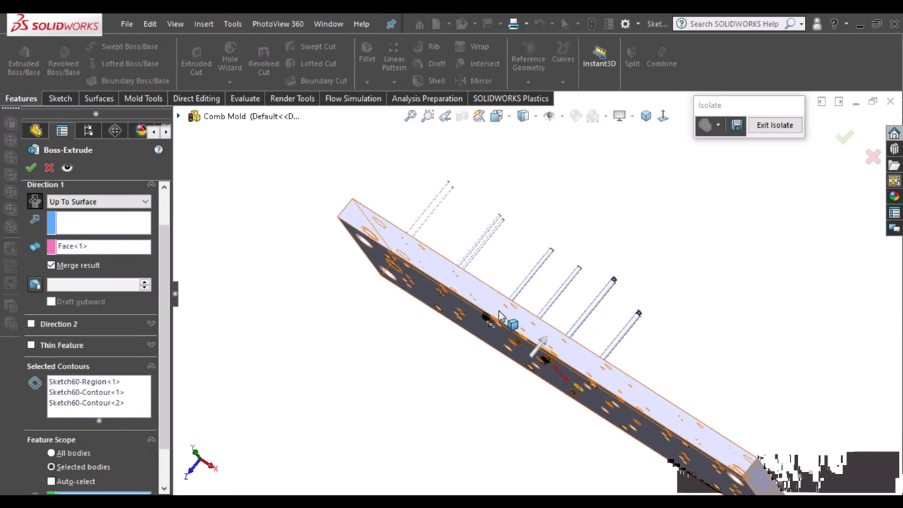
left_click(536, 279)
left_click(555, 308)
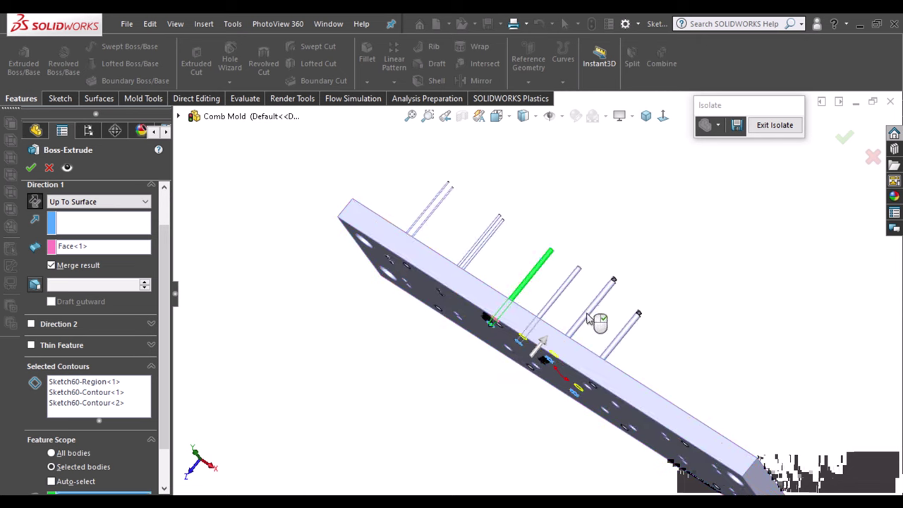
left_click(589, 311)
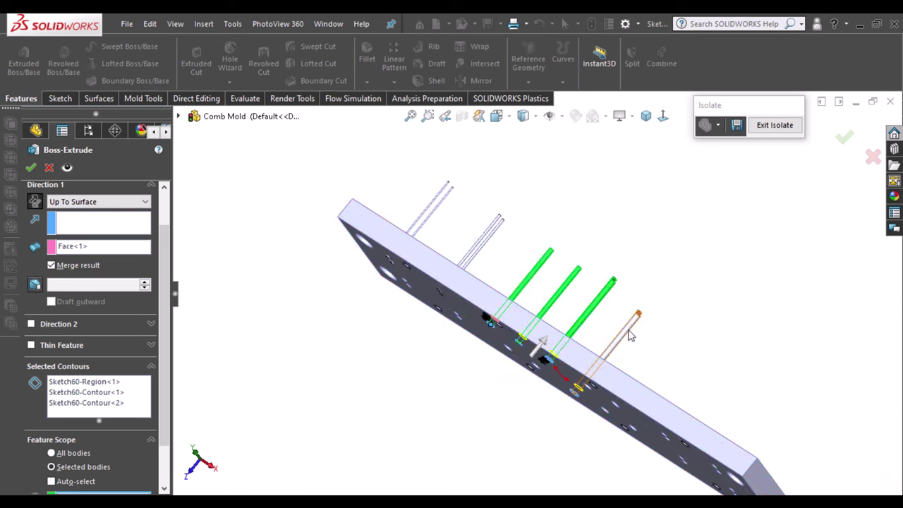
mouse_move(720, 318)
middle_mouse_down()
mouse_move(730, 329)
mouse_move(696, 293)
mouse_move(722, 248)
mouse_move(694, 331)
middle_mouse_up()
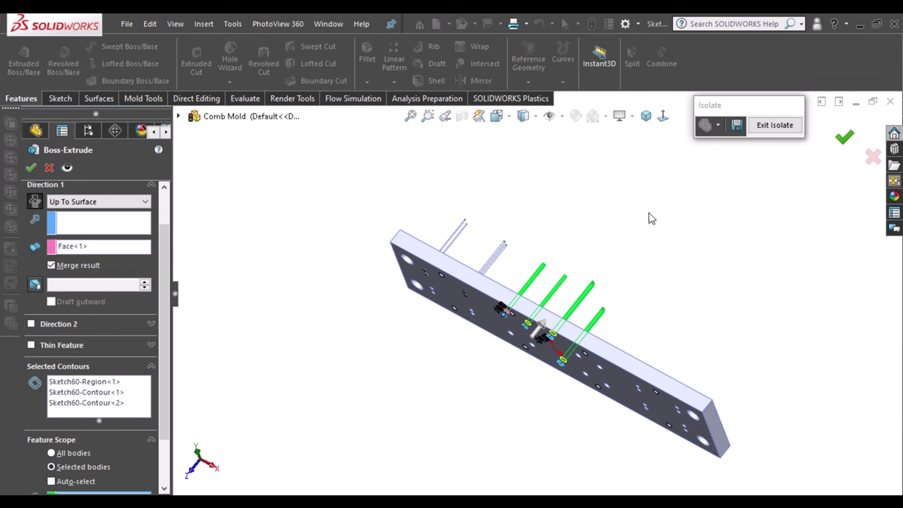
key("Return")
middle_click_drag(649, 215, 657, 236)
middle_click_drag(710, 301, 751, 172)
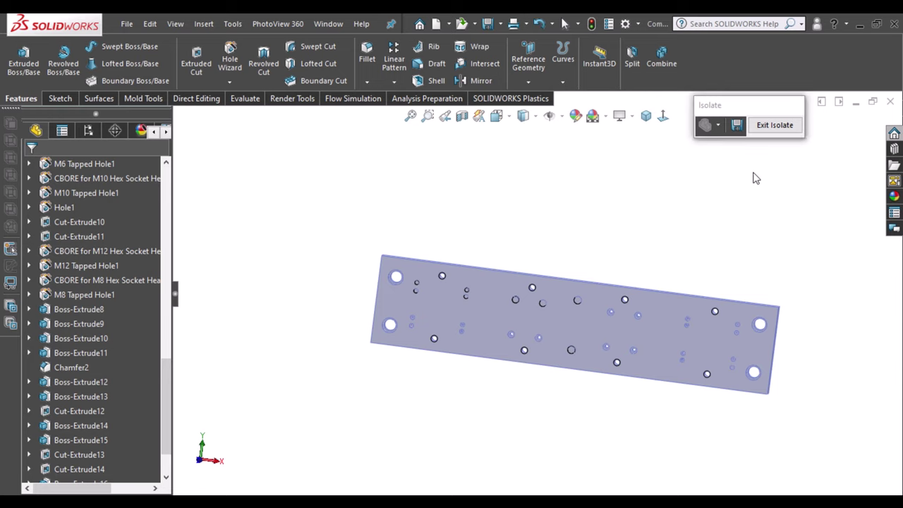
key("f")
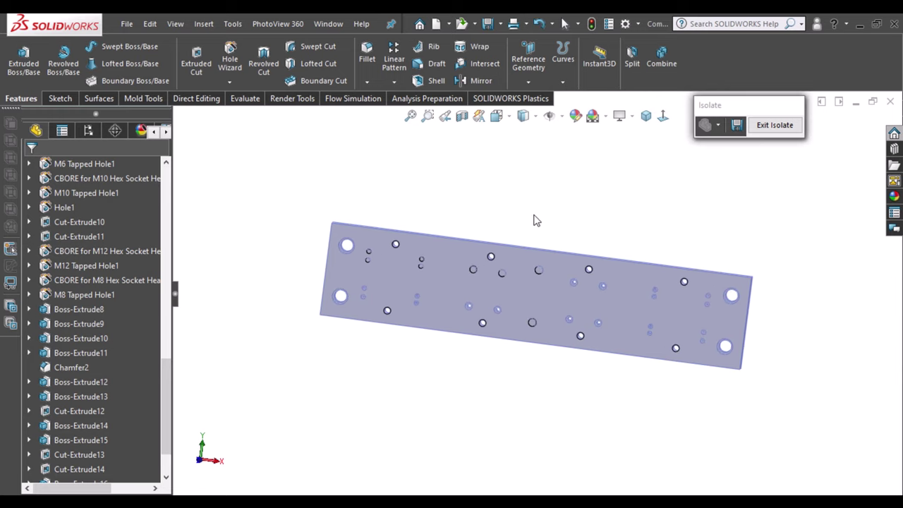
mouse_move(505, 226)
middle_mouse_down()
mouse_move(502, 379)
mouse_move(511, 222)
mouse_move(497, 257)
mouse_move(484, 244)
mouse_move(489, 258)
mouse_move(485, 242)
mouse_move(510, 220)
mouse_move(484, 425)
middle_mouse_up()
mouse_move(496, 296)
middle_mouse_down()
mouse_move(466, 342)
mouse_move(473, 337)
middle_mouse_up()
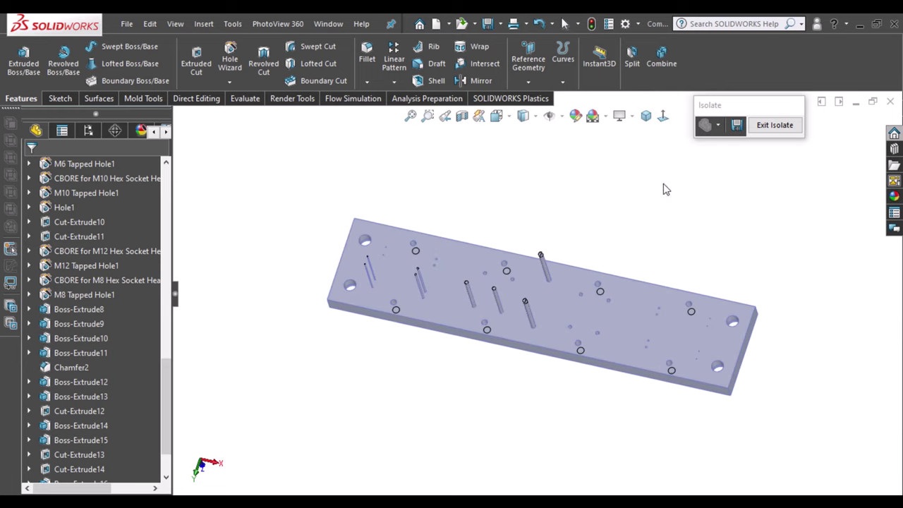
left_click(772, 132)
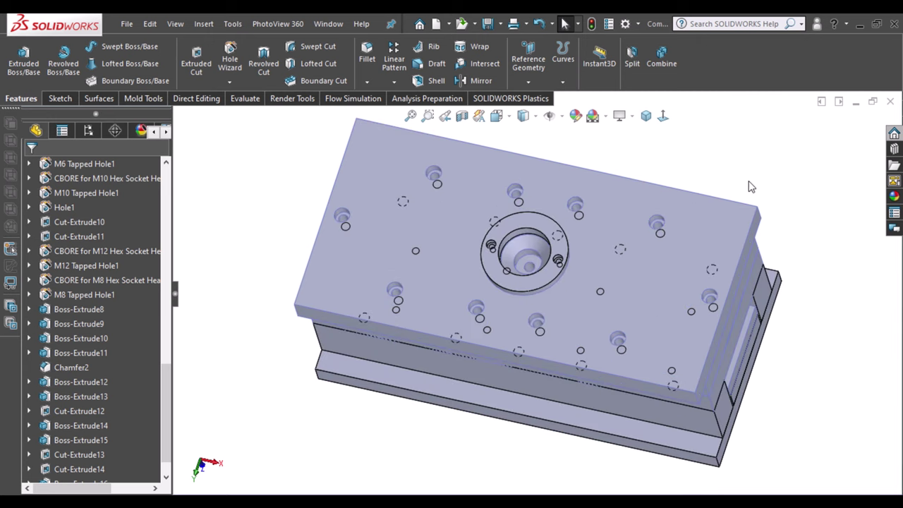
mouse_move(574, 184)
middle_mouse_down()
mouse_move(541, 371)
mouse_move(433, 312)
mouse_move(636, 138)
middle_mouse_up()
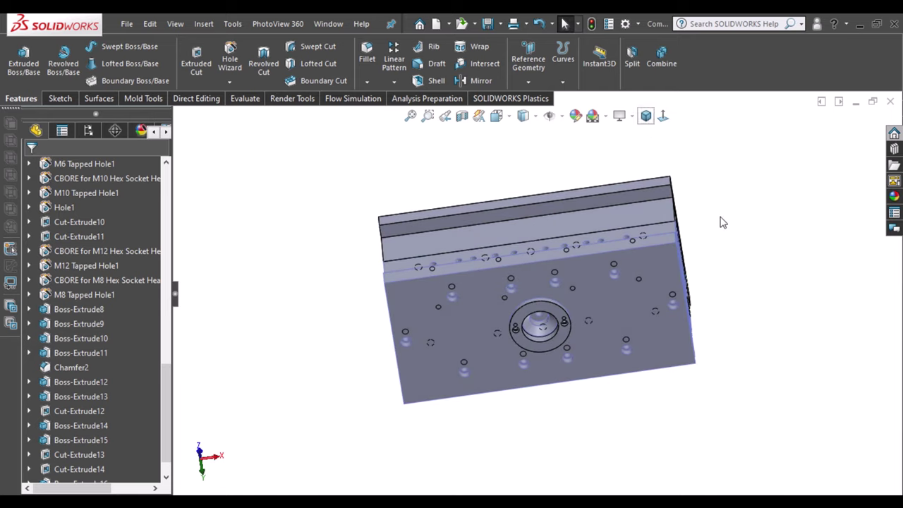
key("ctrl+7")
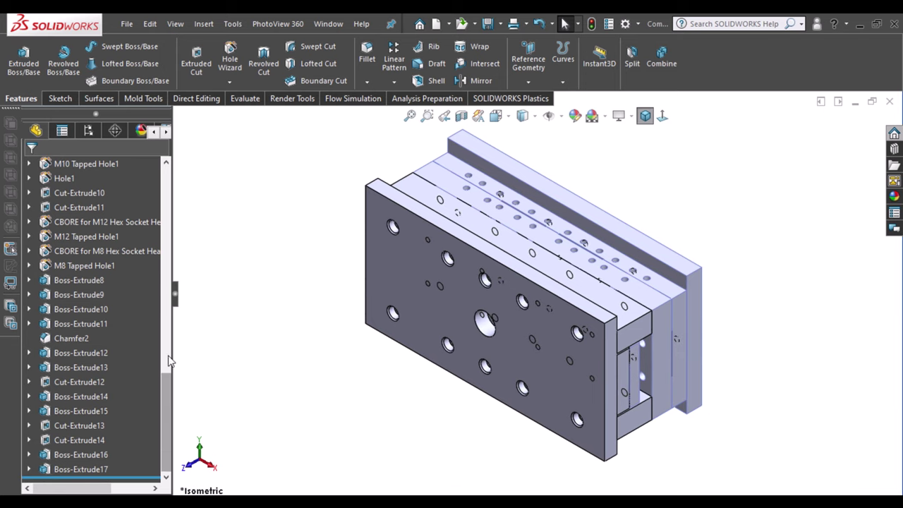
left_click_drag(170, 361, 166, 202)
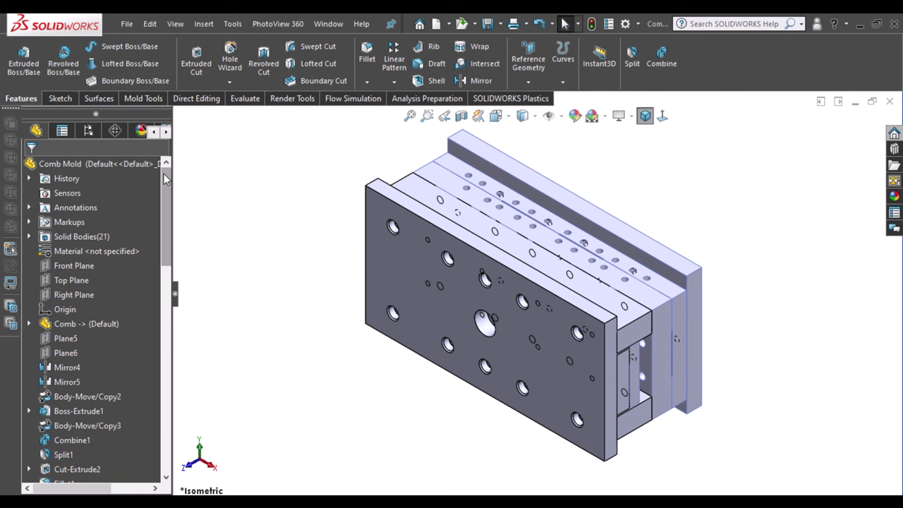
Expand Solid Bodies(21), hide and re-show all bodies, then select the front clamp plate
left_click(30, 238)
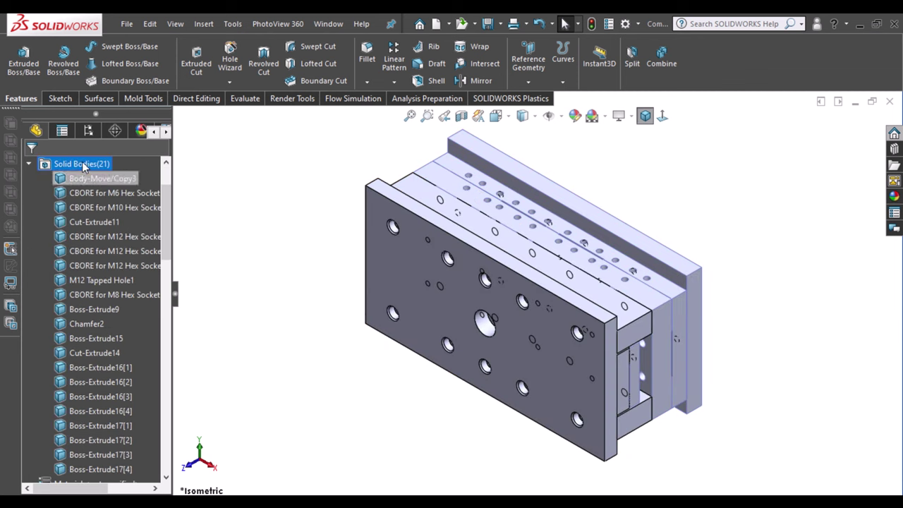
right_click(83, 164)
left_click(99, 141)
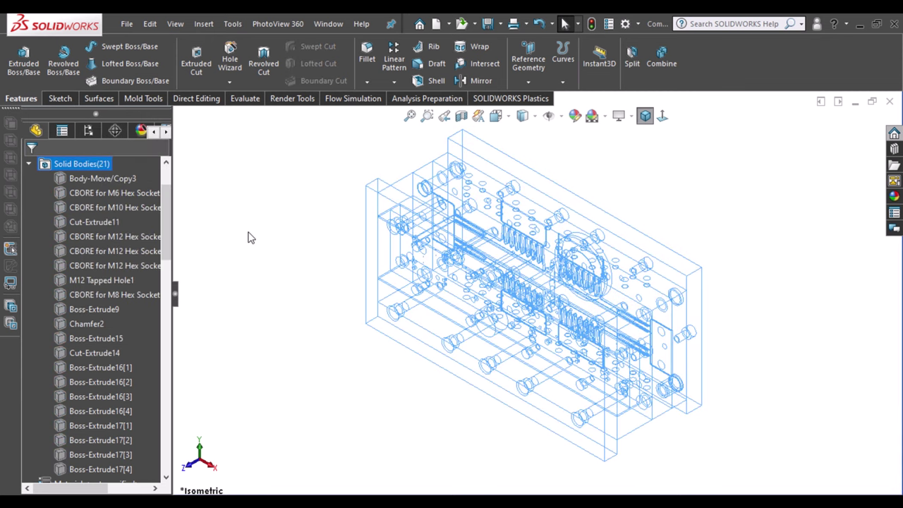
left_click(254, 243)
left_click(94, 163)
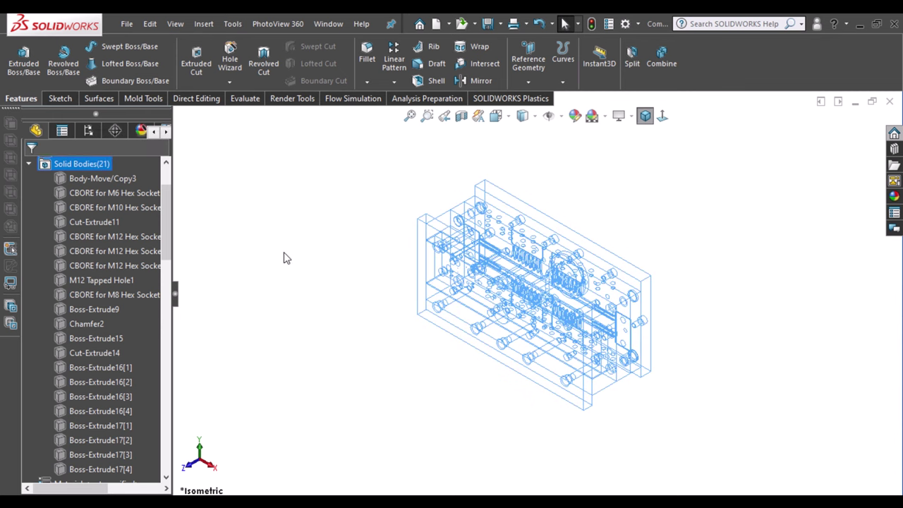
key("shift+Tab")
scroll(649, 285, "down", 3)
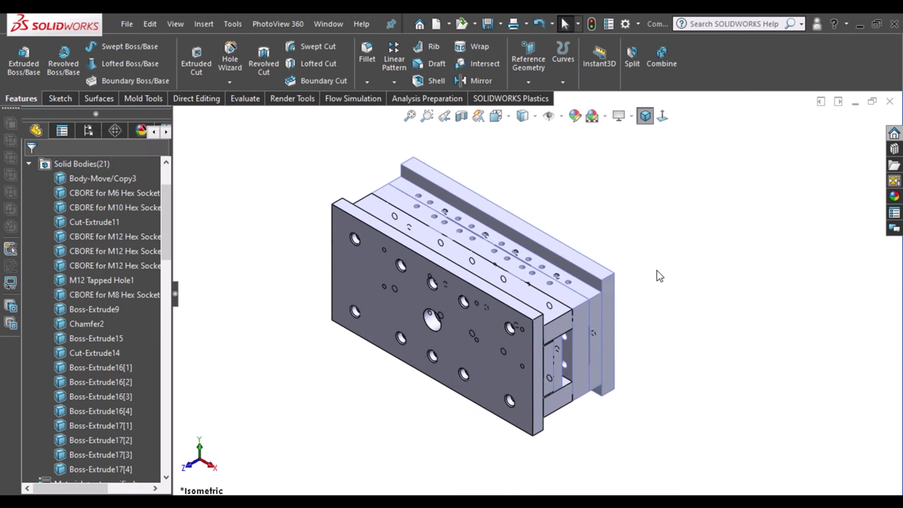
left_click(405, 329)
scroll(147, 321, "up", 5)
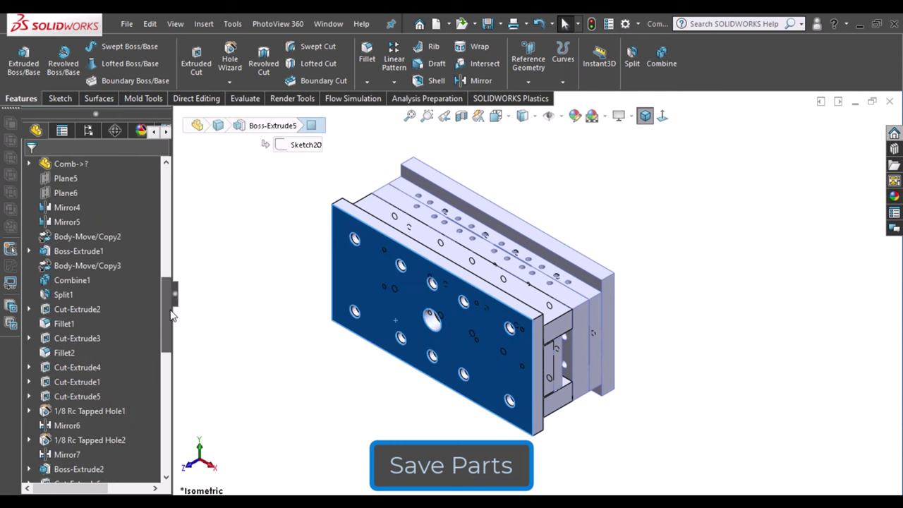
scroll(139, 281, "up", 5)
Insert the front plate body into a new part saved as 'Bottom Clamp Plate' in Comb Mold\Assembly mold
right_click(129, 312)
left_click(187, 396)
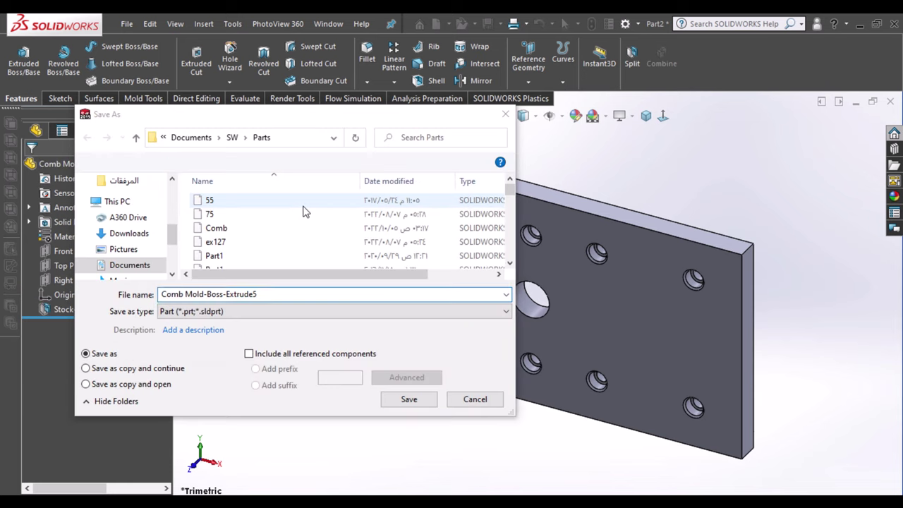
left_click(232, 138)
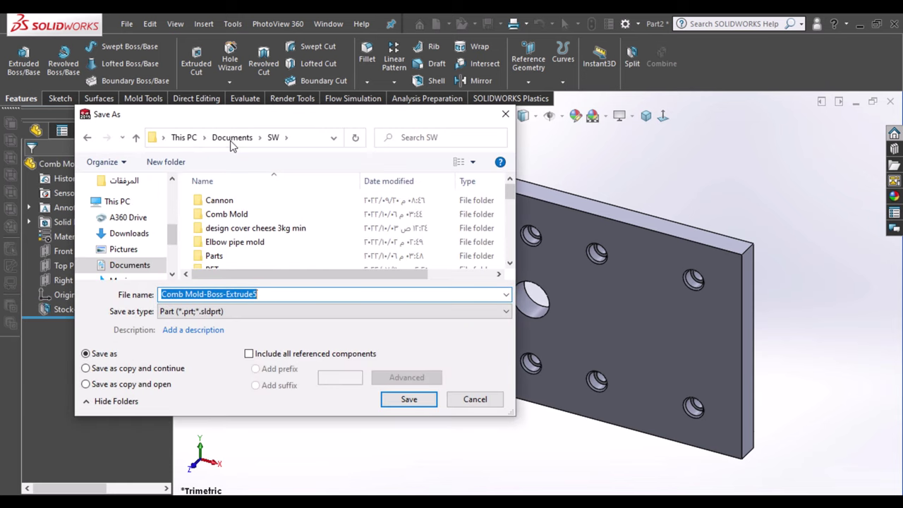
double_click(240, 211)
double_click(251, 203)
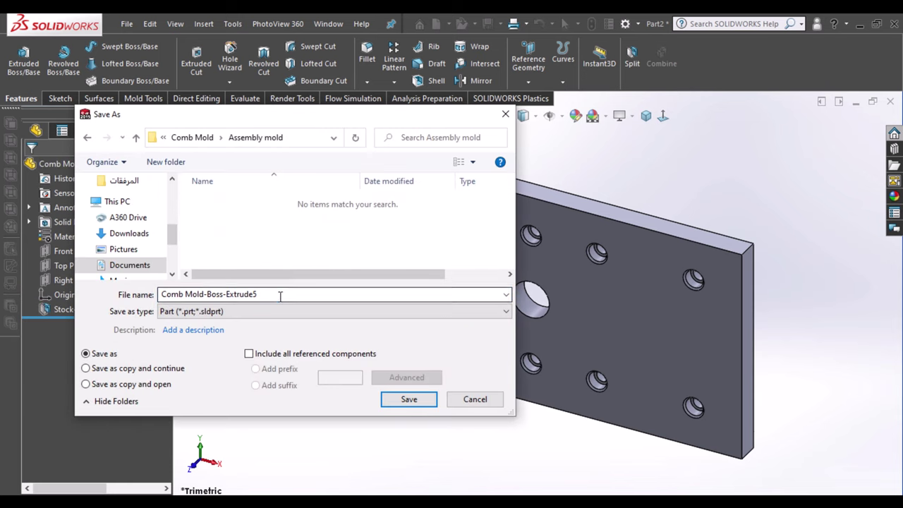
left_click_drag(281, 296, 160, 295)
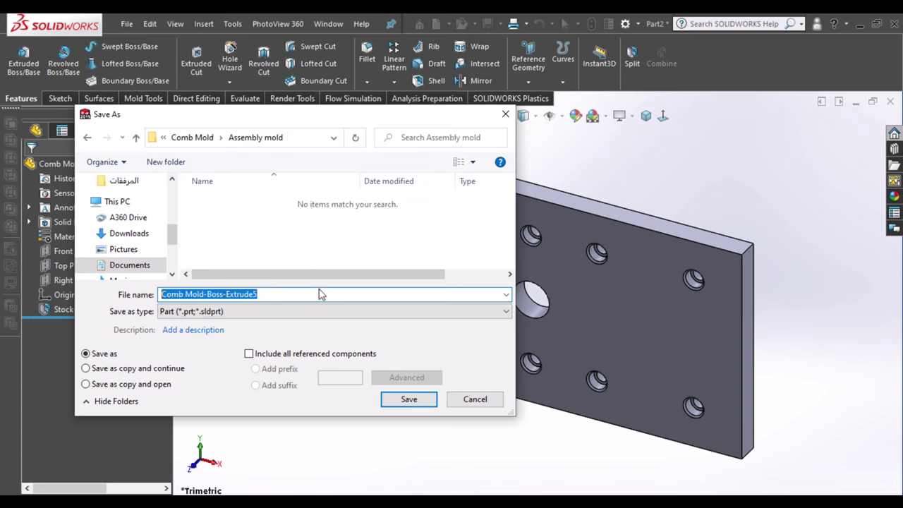
type("Bottom ")
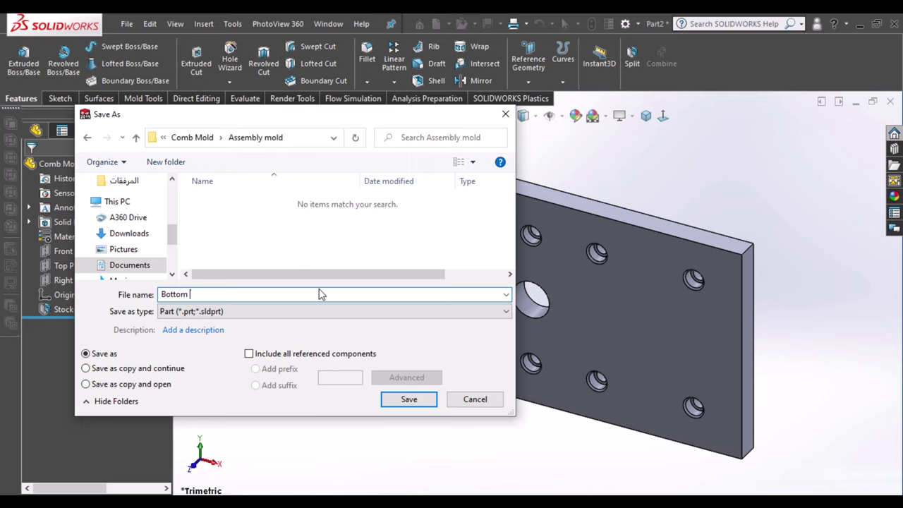
type("C")
type("la")
type("mp P")
type("late")
left_click(404, 400)
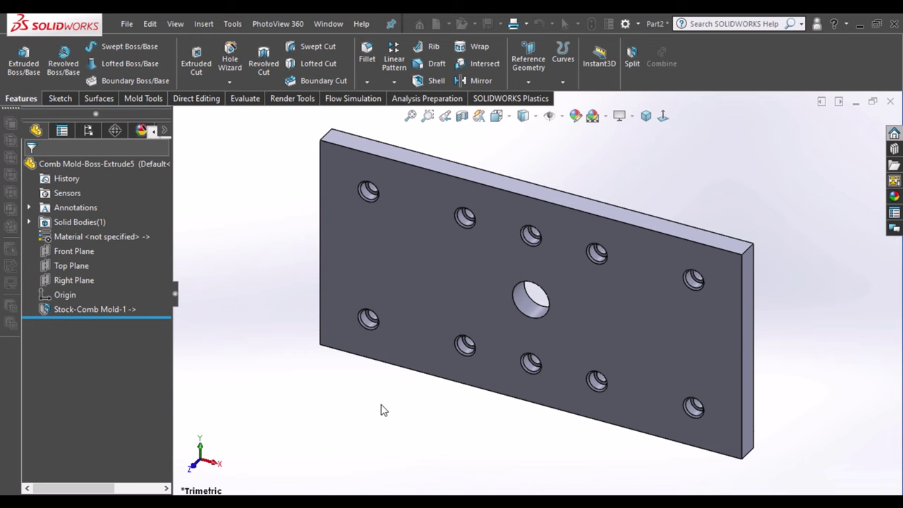
left_click(890, 102)
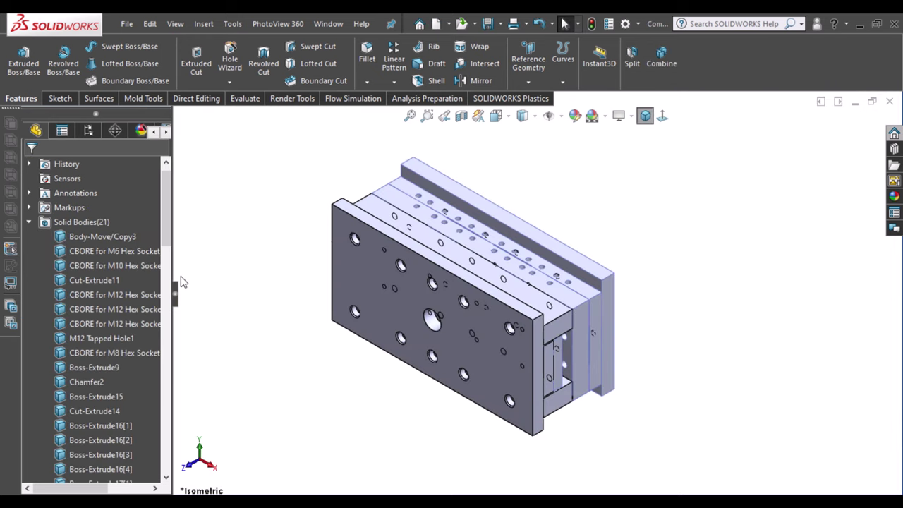
Hide the front clamp plate in the mold and select the locating ring body
left_click(360, 288)
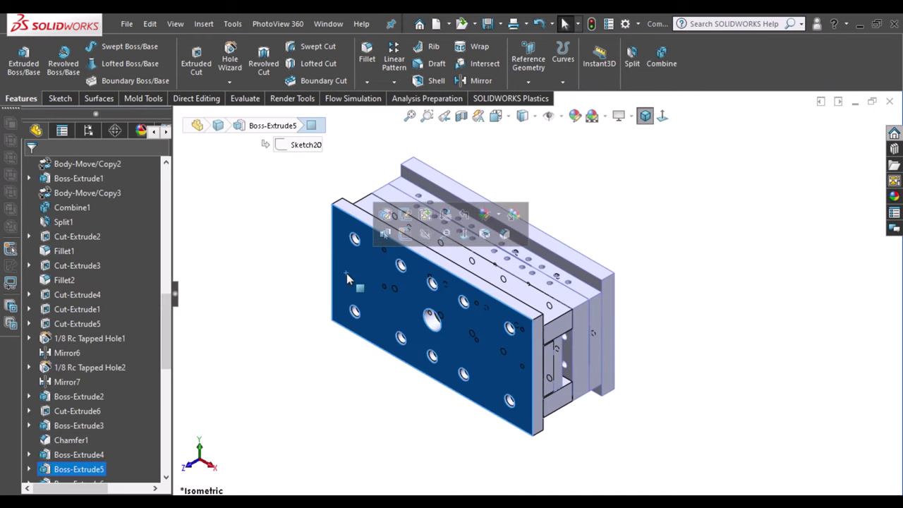
left_click(423, 233)
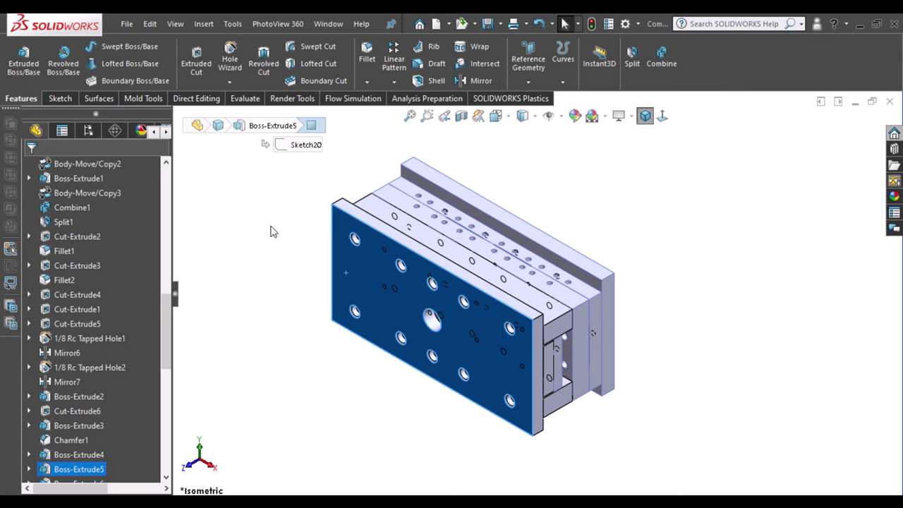
left_click(359, 282)
left_click(258, 310)
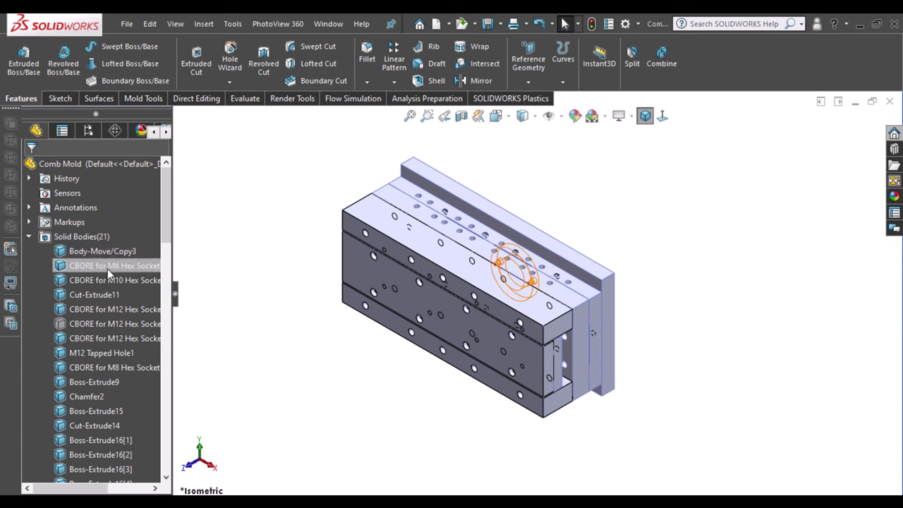
left_click(107, 269)
Insert the CBORE for M6 ring body into a new part, save it as 'locating Ring', and close it
right_click(105, 270)
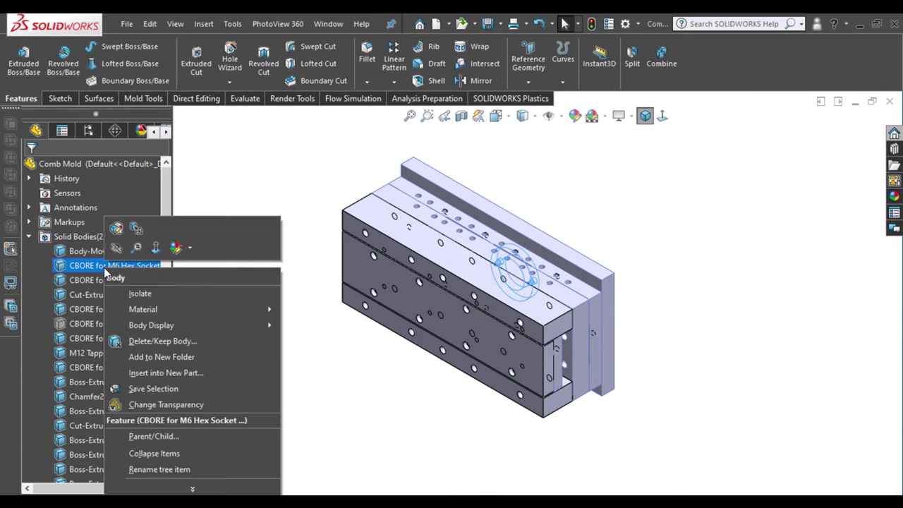
left_click(144, 372)
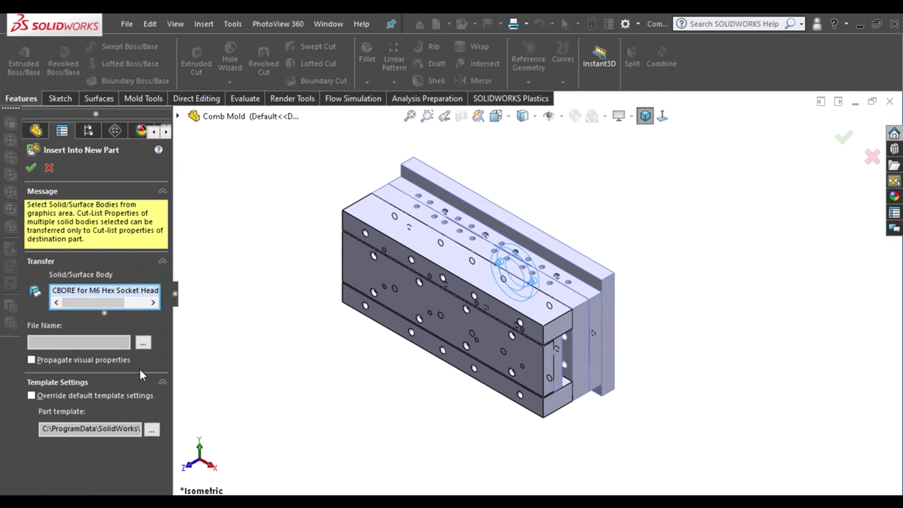
left_click(32, 169)
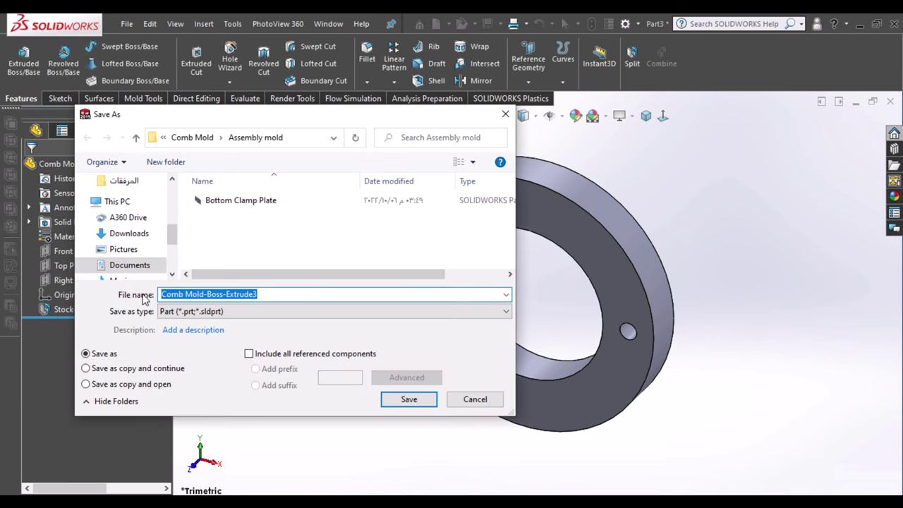
type("locating Rin")
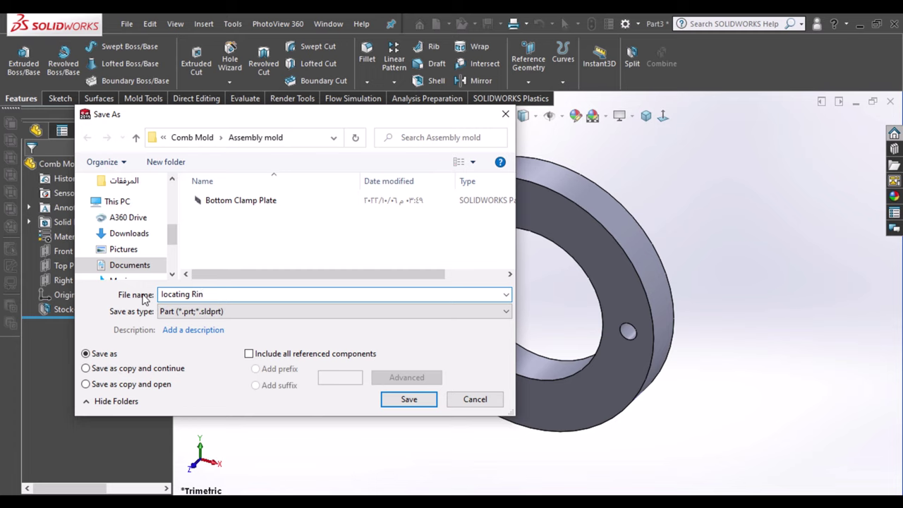
type("g")
left_click(409, 400)
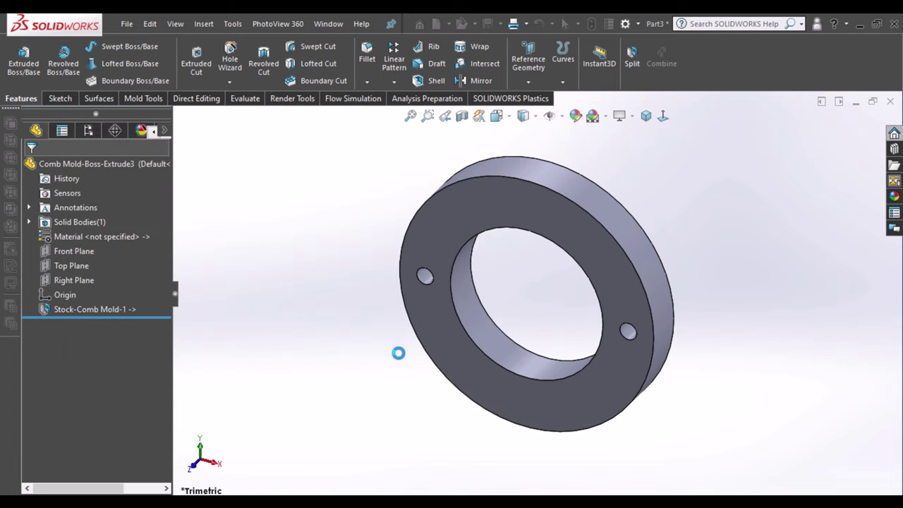
left_click(890, 102)
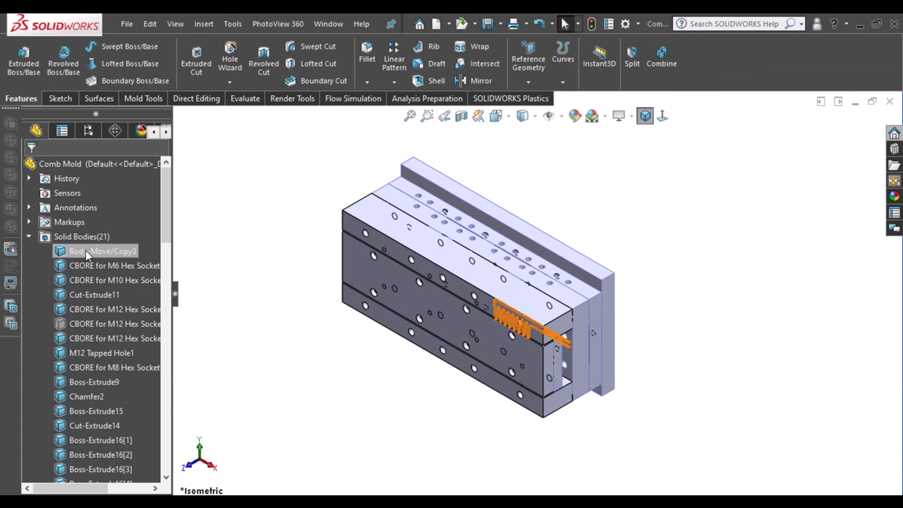
Insert the top clamp plate body into a new part saved as 'Top Clamp Plate', then close it
left_click(89, 264)
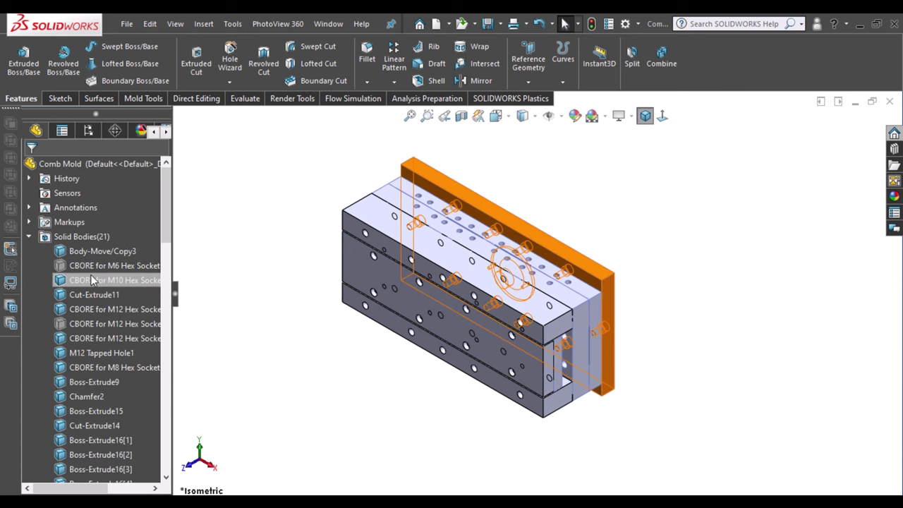
left_click(90, 277)
right_click(104, 283)
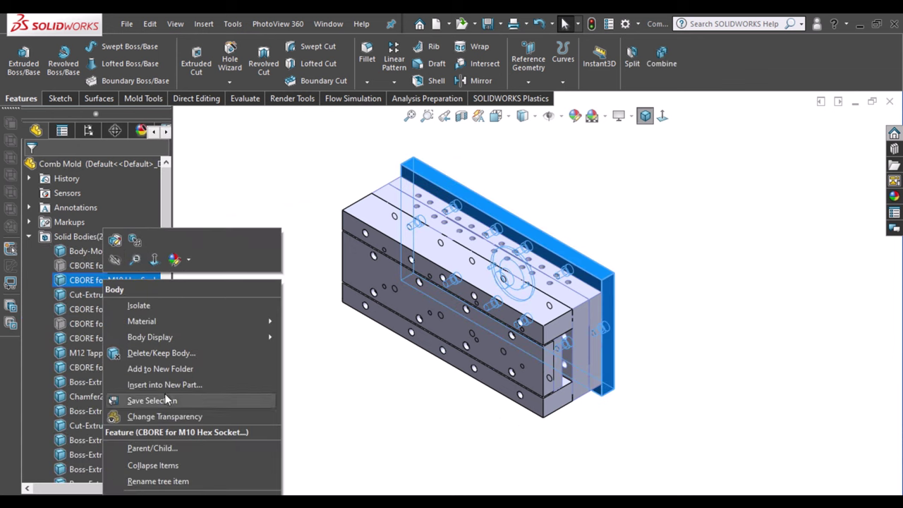
left_click(161, 386)
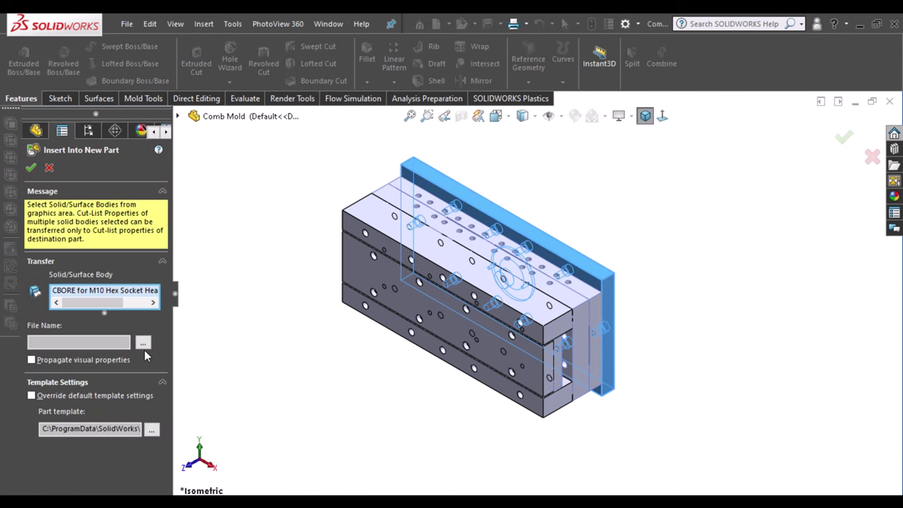
left_click(32, 169)
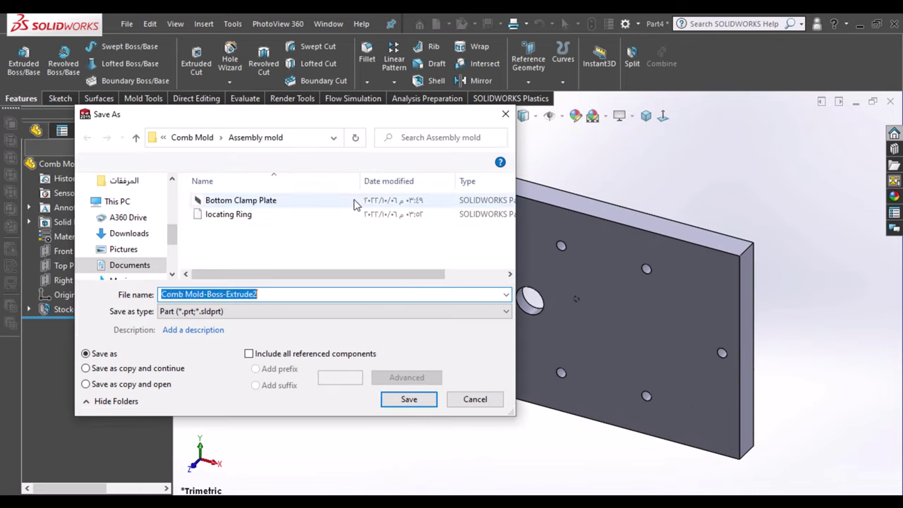
left_click(240, 201)
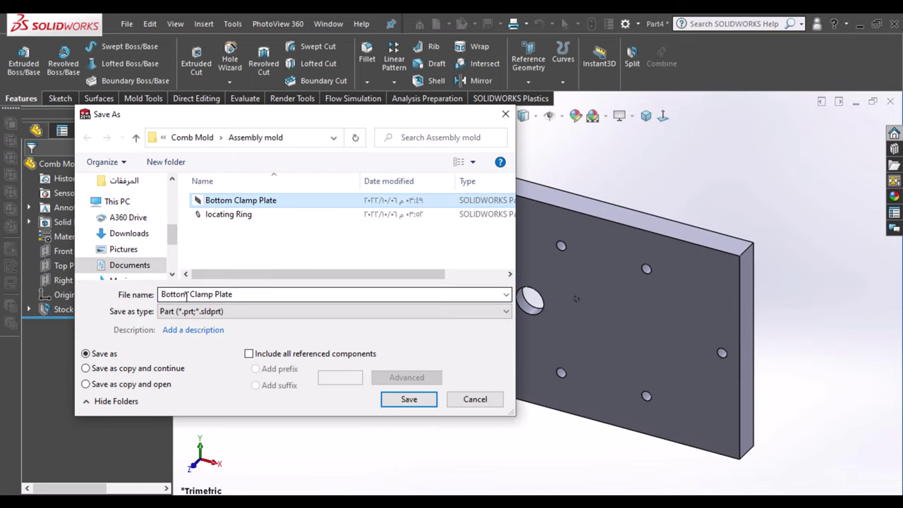
left_click_drag(233, 295, 161, 296)
double_click(162, 296)
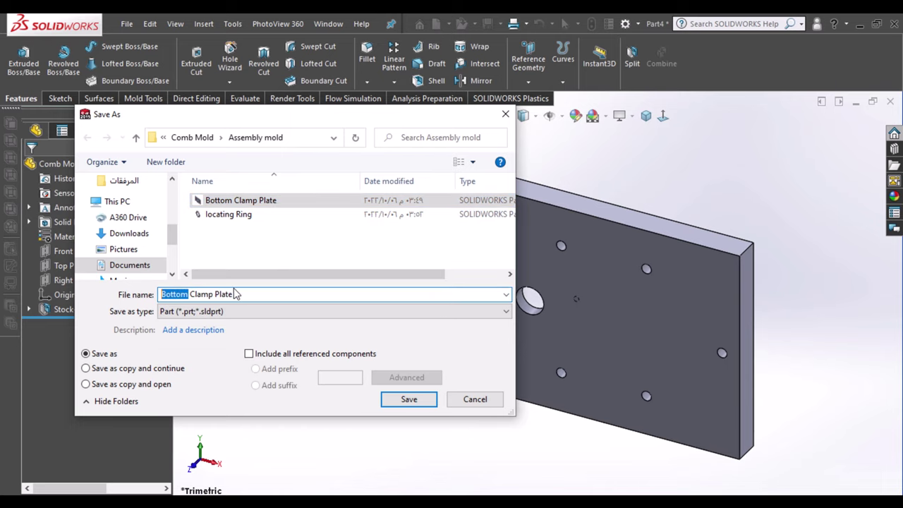
type("Top")
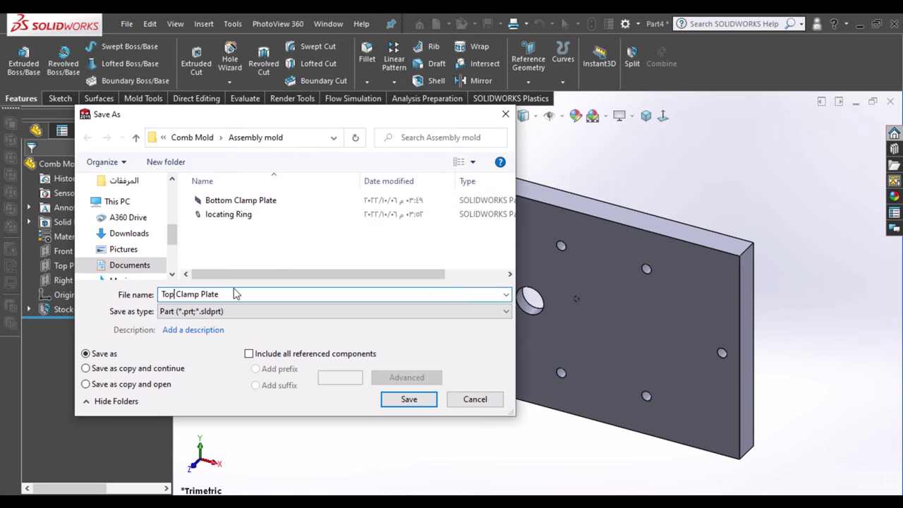
key("Return")
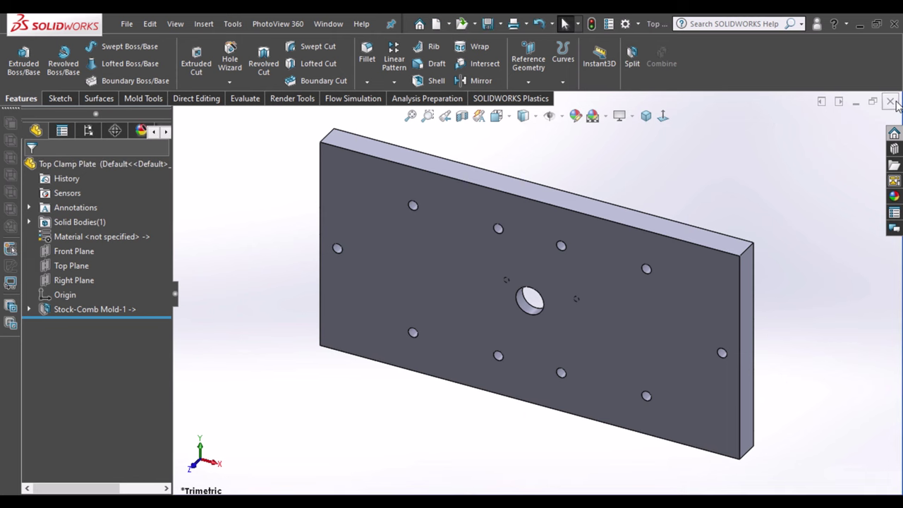
left_click(891, 101)
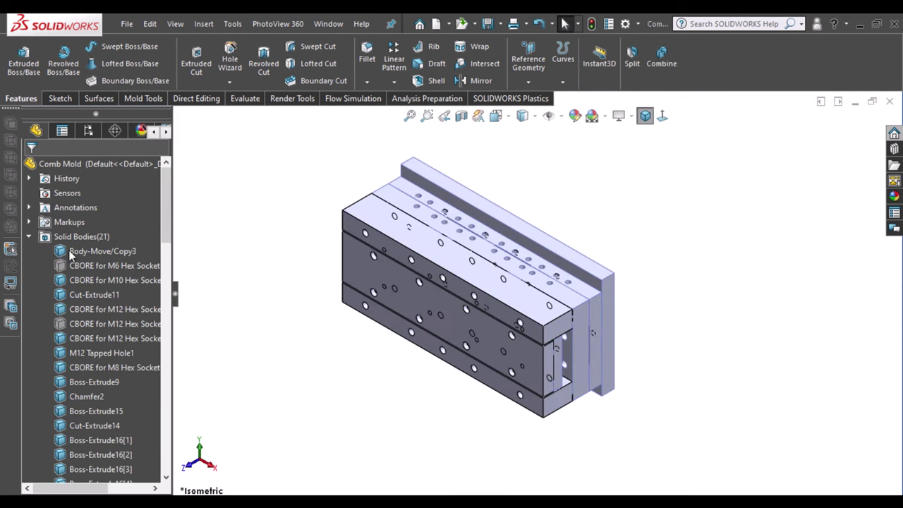
Hide the outer plate body and select the cavity plate body in Solid Bodies
left_click(71, 254)
left_click(76, 280)
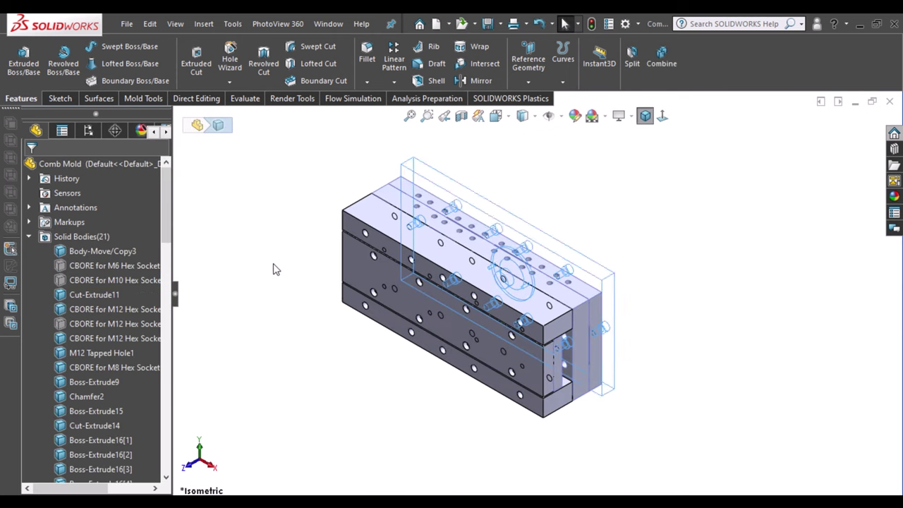
left_click(81, 299)
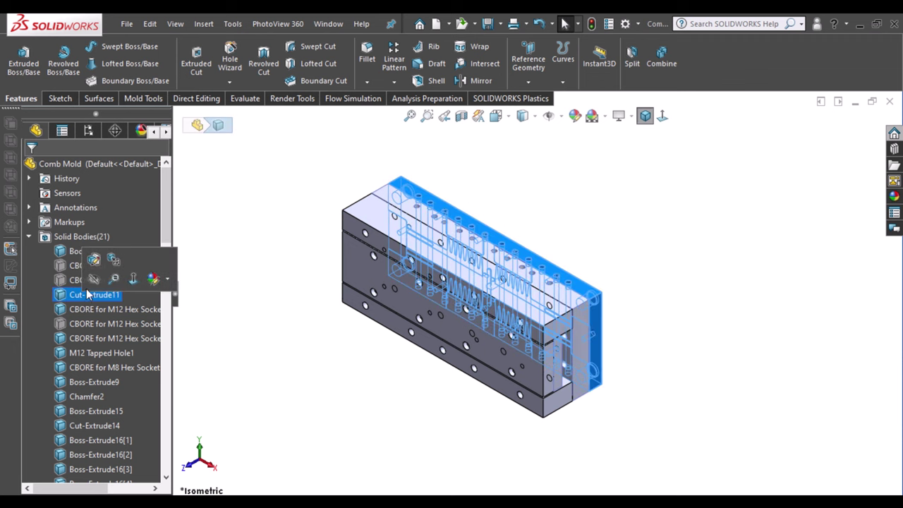
left_click(94, 263)
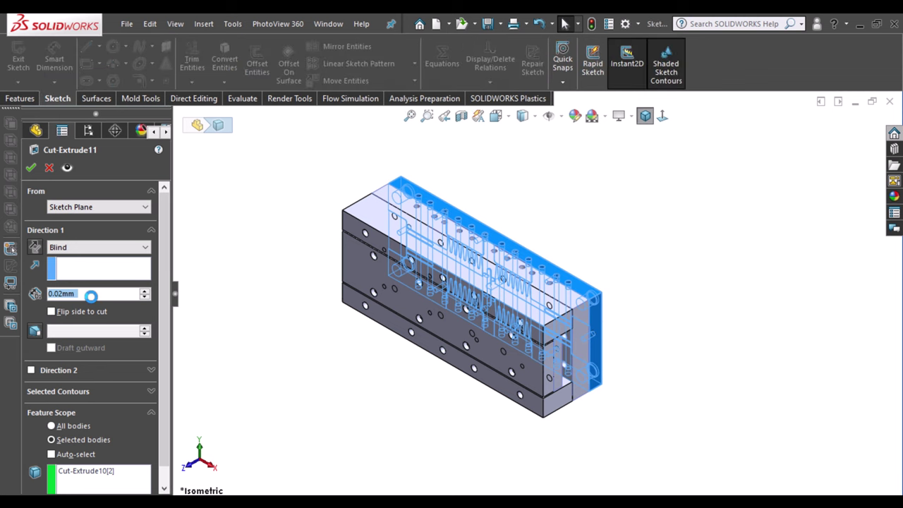
left_click(52, 171)
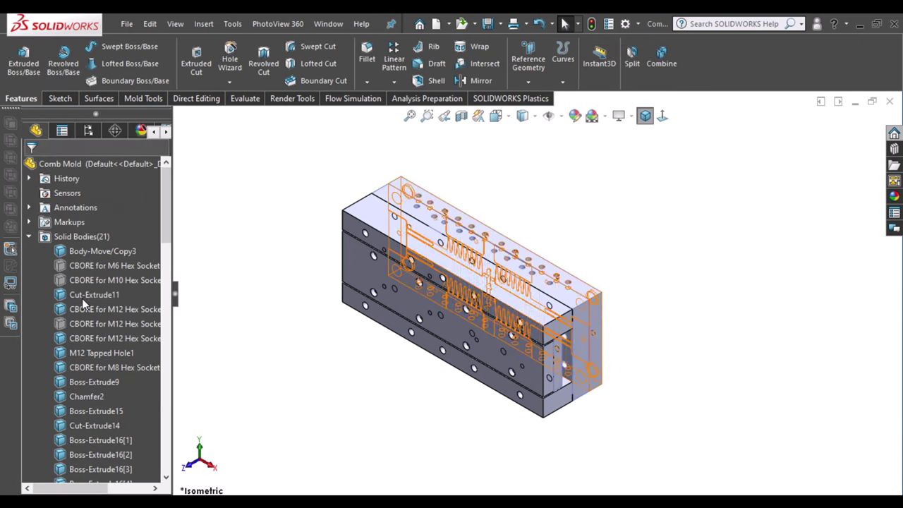
Insert the cavity plate body into a new part saved as 'Cavity Plate'
right_click(81, 295)
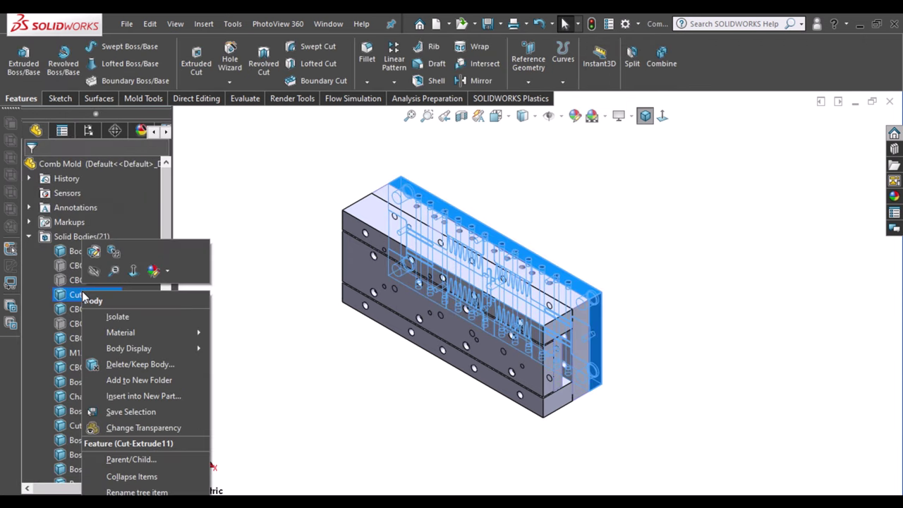
left_click(128, 398)
left_click(32, 170)
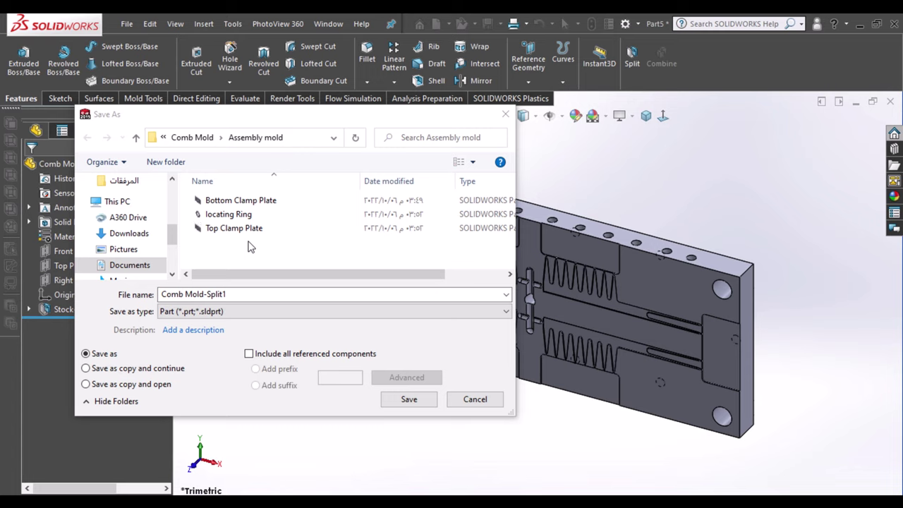
left_click_drag(249, 295, 127, 302)
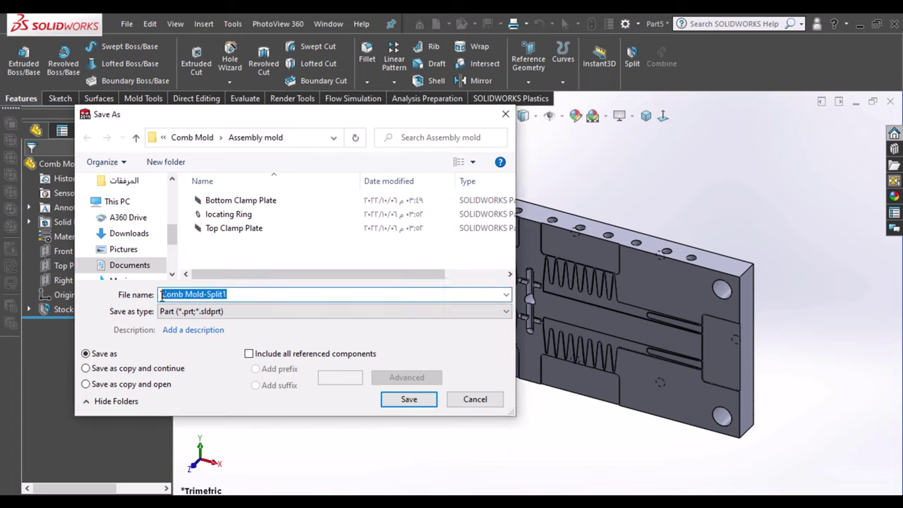
type("Cavity Plate")
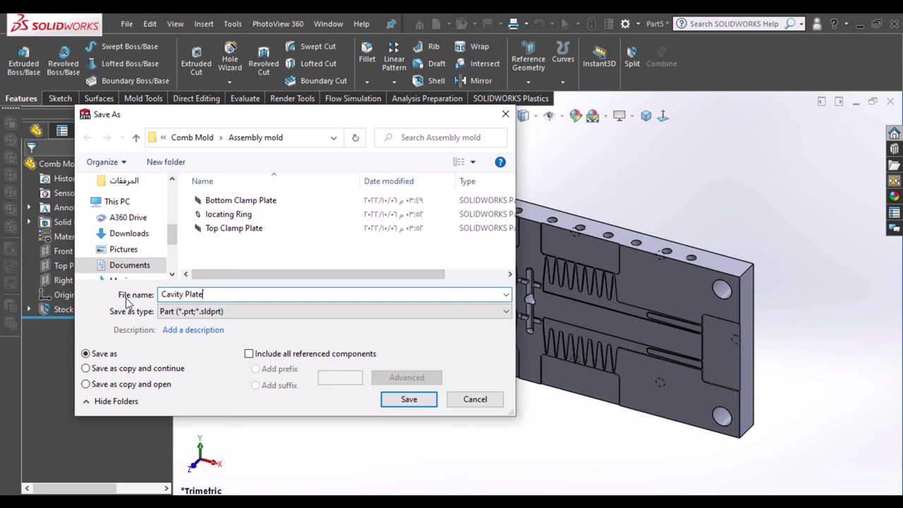
left_click(403, 400)
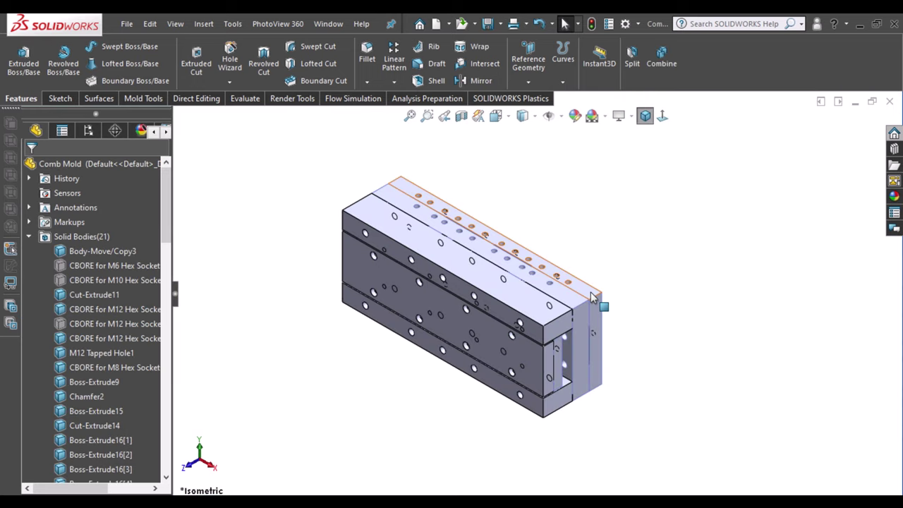
Insert the core plate body (M12 Tapped Hole1) into a new part saved as 'Core Plate'
left_click(599, 292)
left_click(580, 323)
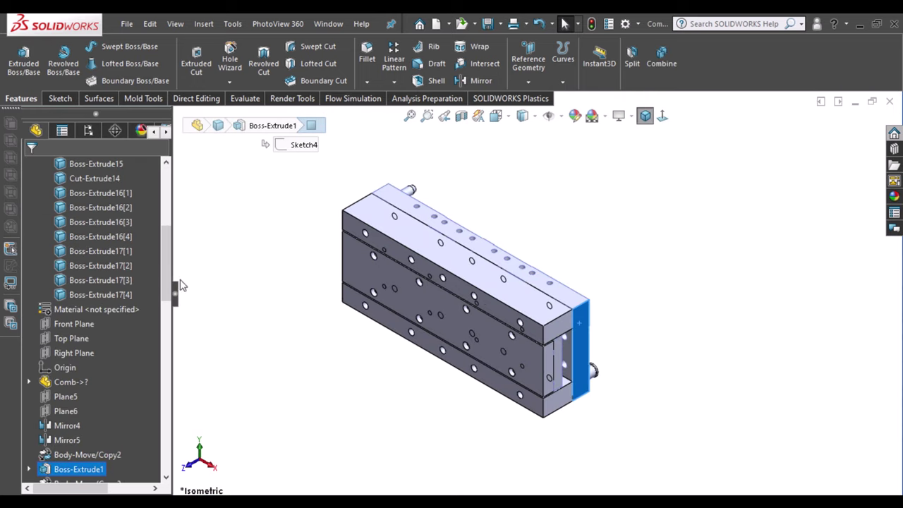
scroll(99, 296, "down", 3)
right_click(92, 251)
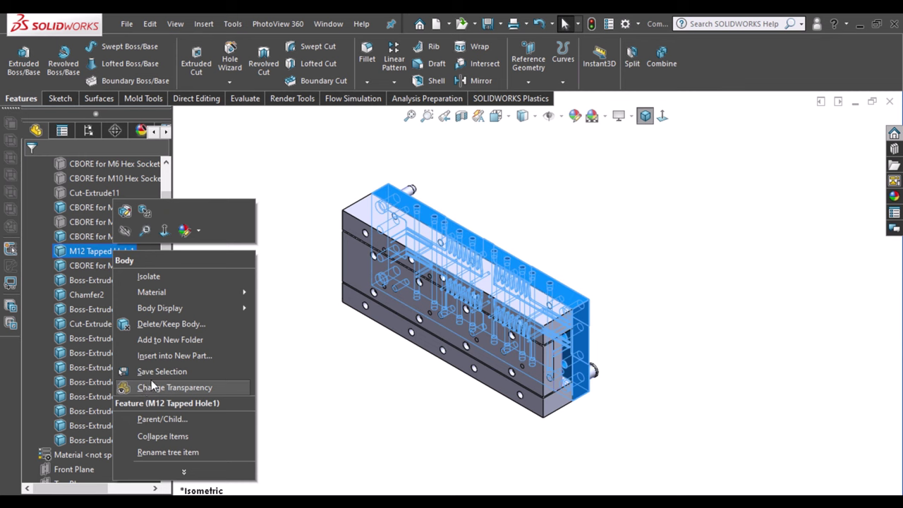
left_click(163, 362)
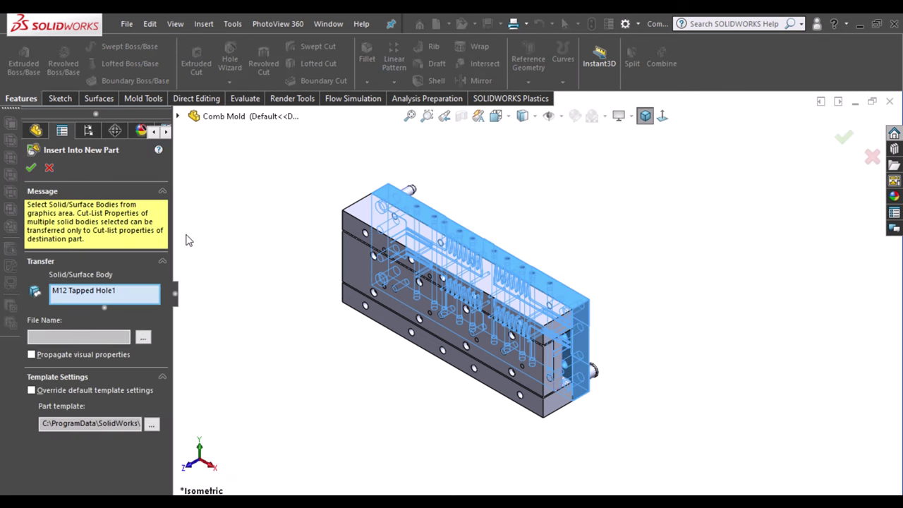
left_click(31, 169)
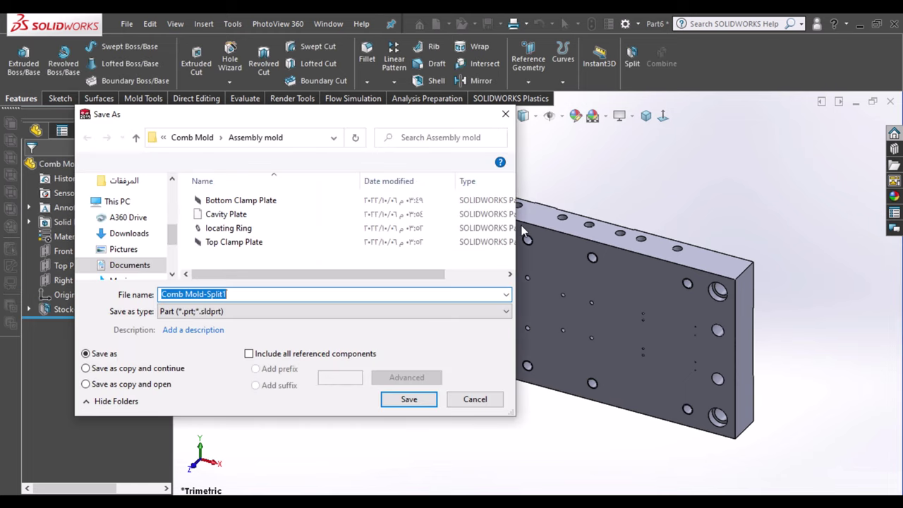
left_click(273, 294)
double_click(252, 295)
left_click_drag(252, 295, 133, 304)
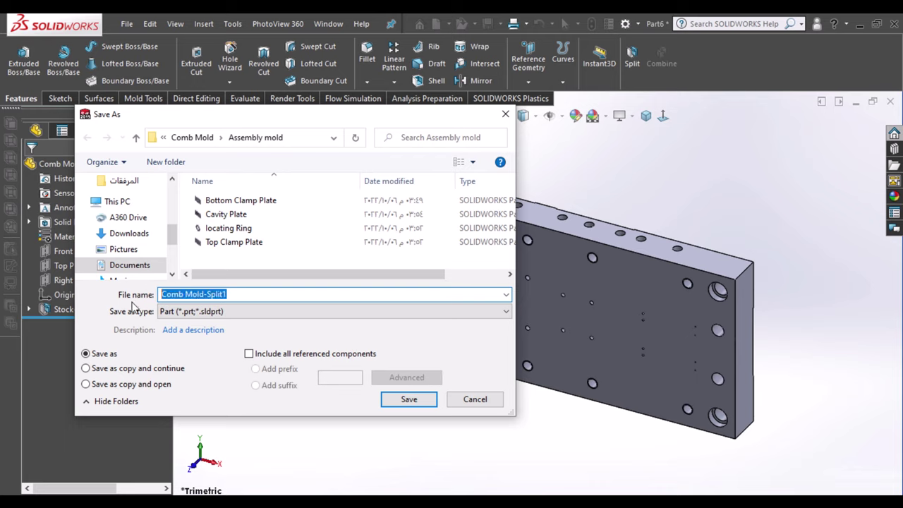
type("Core Plate")
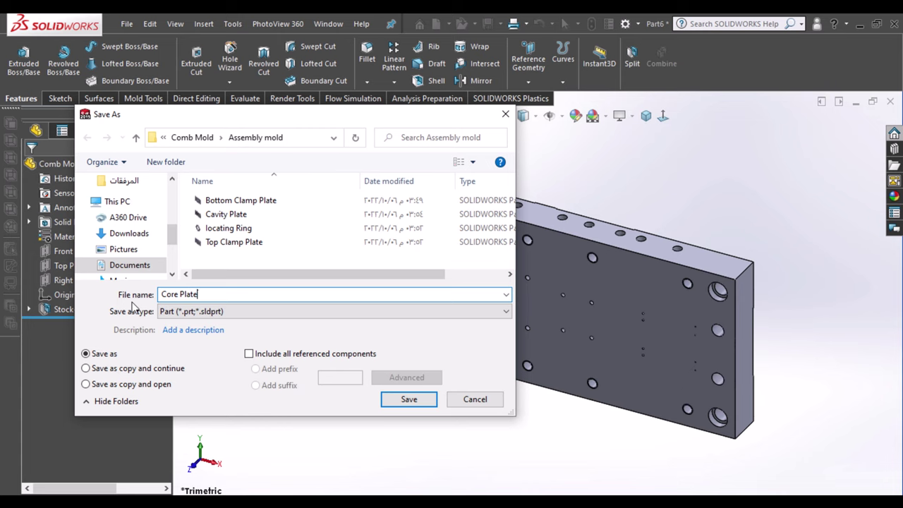
key("Return")
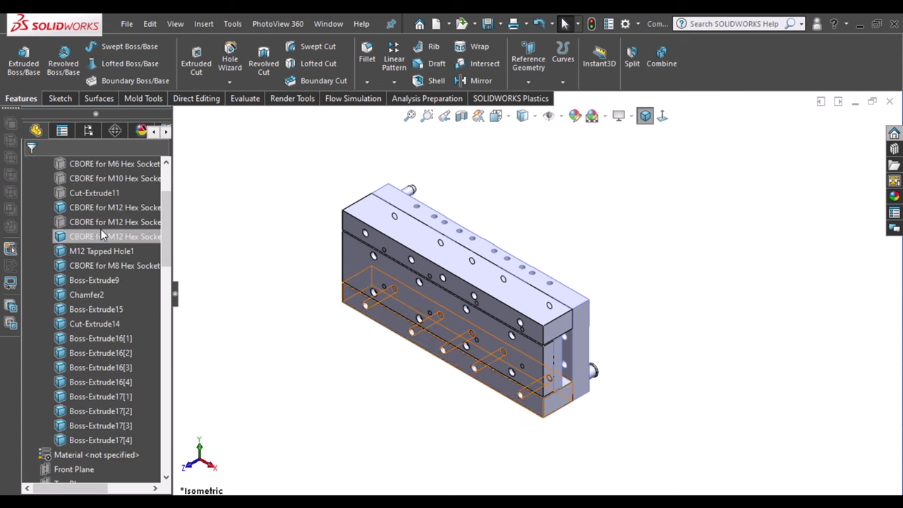
Hide the front plate and select both CBORE for M12 spacer bodies
left_click(483, 255)
left_click(557, 212)
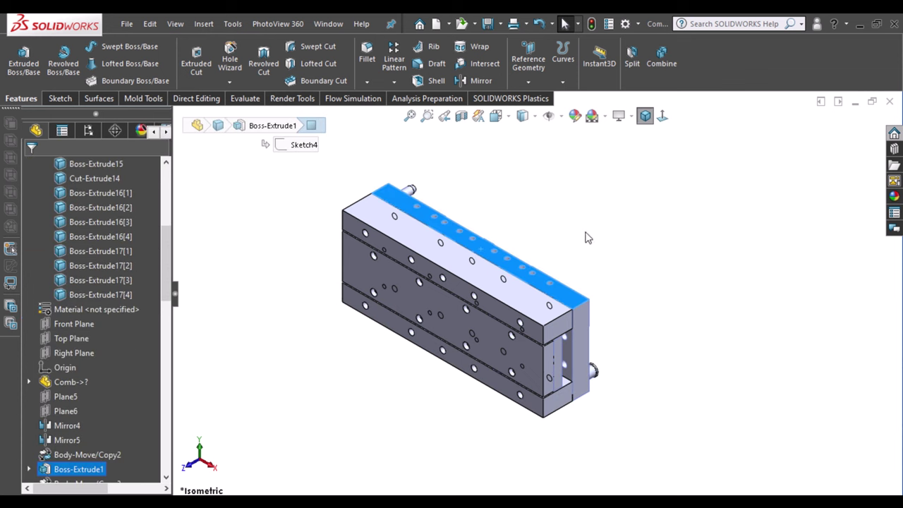
left_click(520, 301)
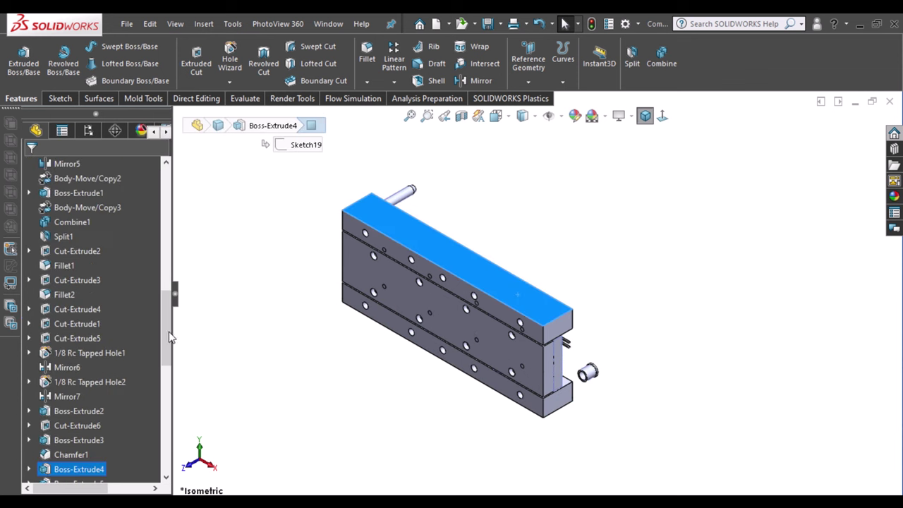
left_click(117, 294)
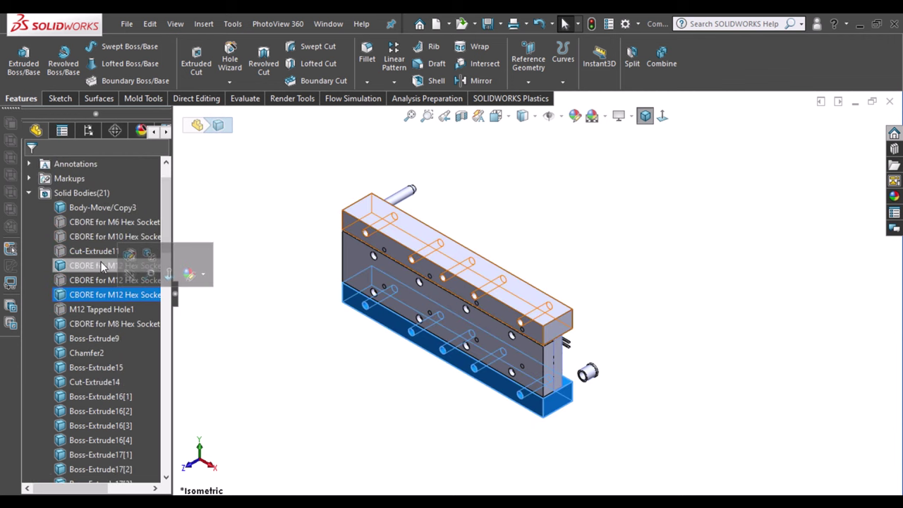
left_click(100, 266, "ctrl")
Insert both spacer bodies into a new part and begin saving it under a new name
right_click(100, 266)
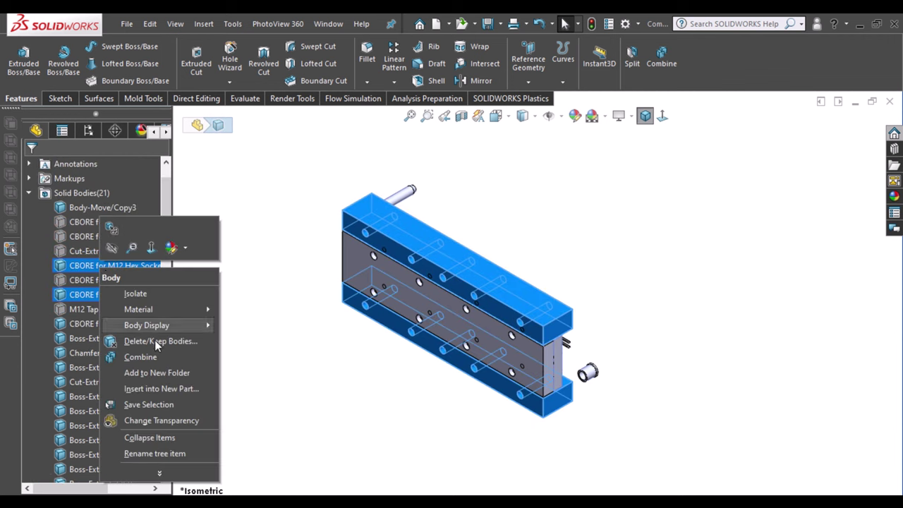
left_click(156, 388)
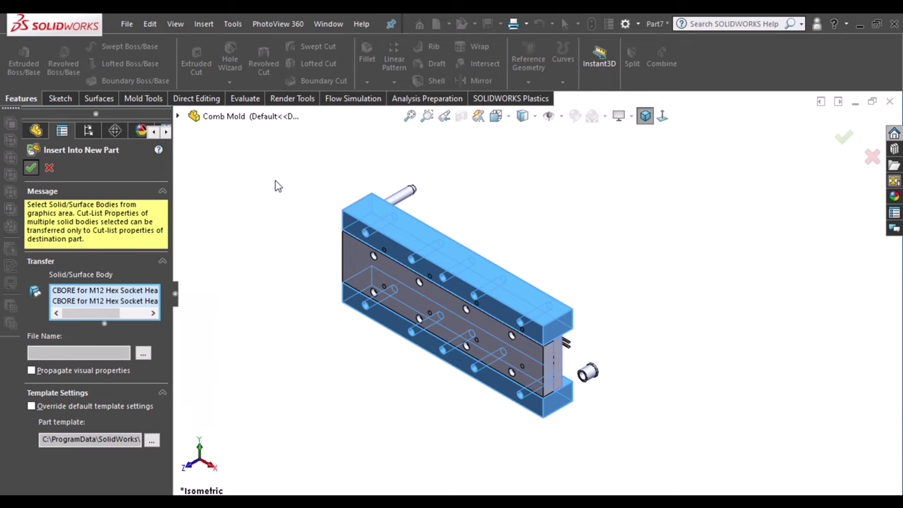
key("Return")
key("f")
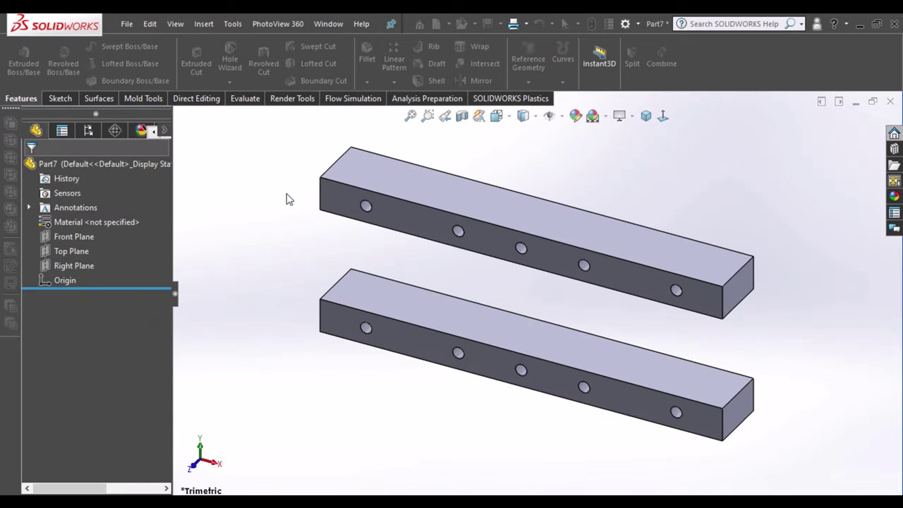
key("ctrl+s")
left_click_drag(259, 295, 140, 302)
type("Spacer Block")
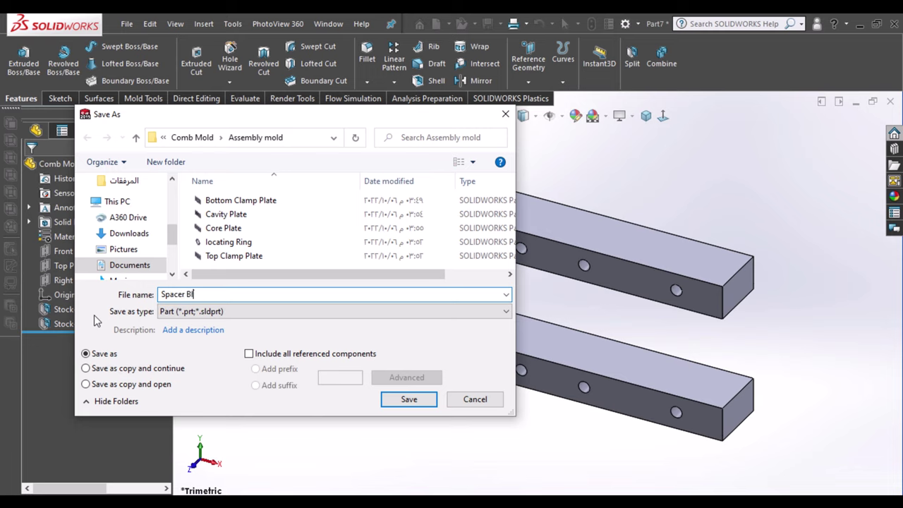
Save the Spacer Block part, hide the top clamp plate, and select the lower block and front plate
left_click(409, 397)
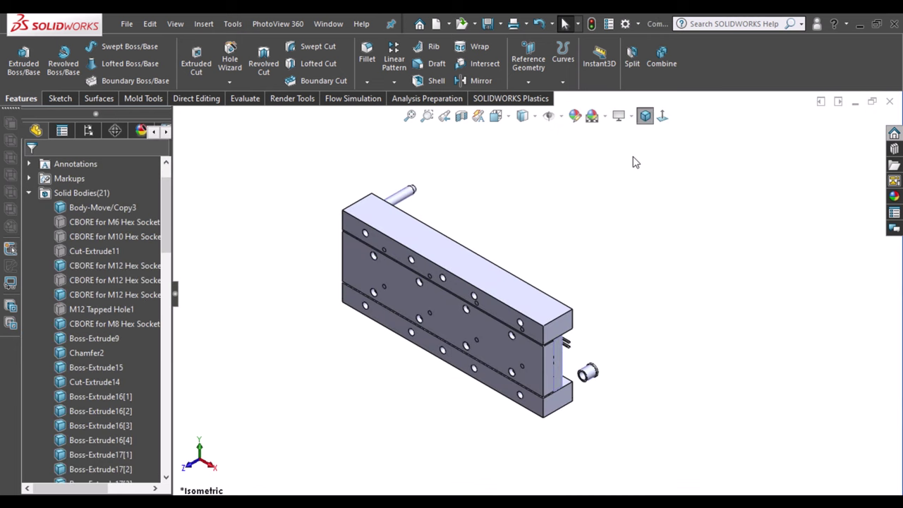
left_click(524, 305)
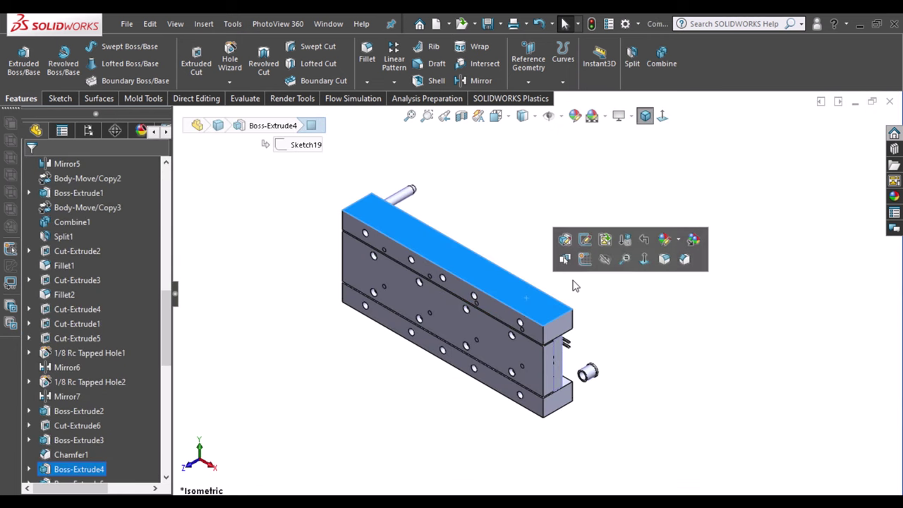
key("Tab")
left_click(565, 394)
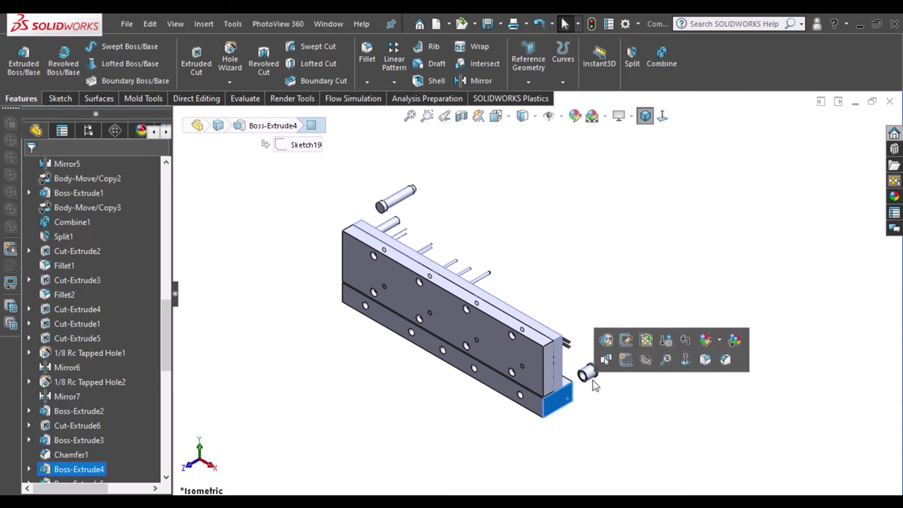
left_click(523, 365)
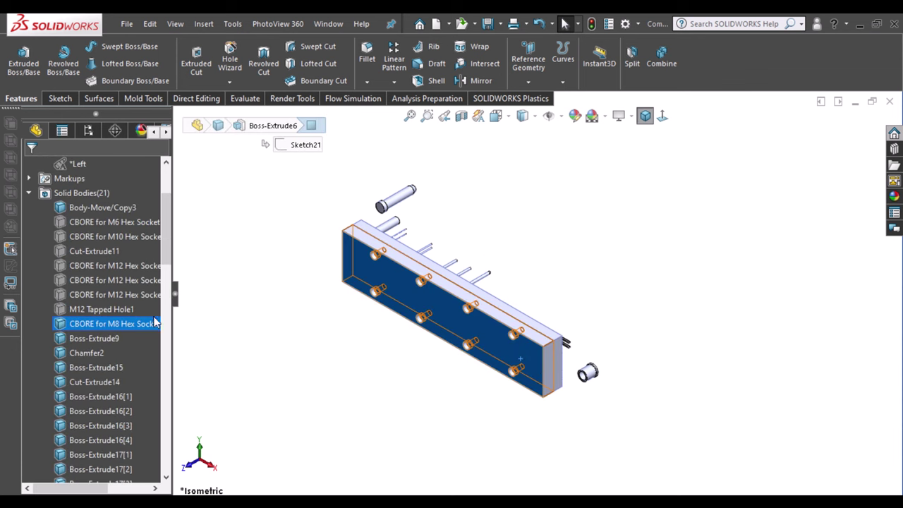
Save the front plate body as a new part named Ejector Retainer Plate and return to the mold
right_click(99, 324)
left_click(173, 394)
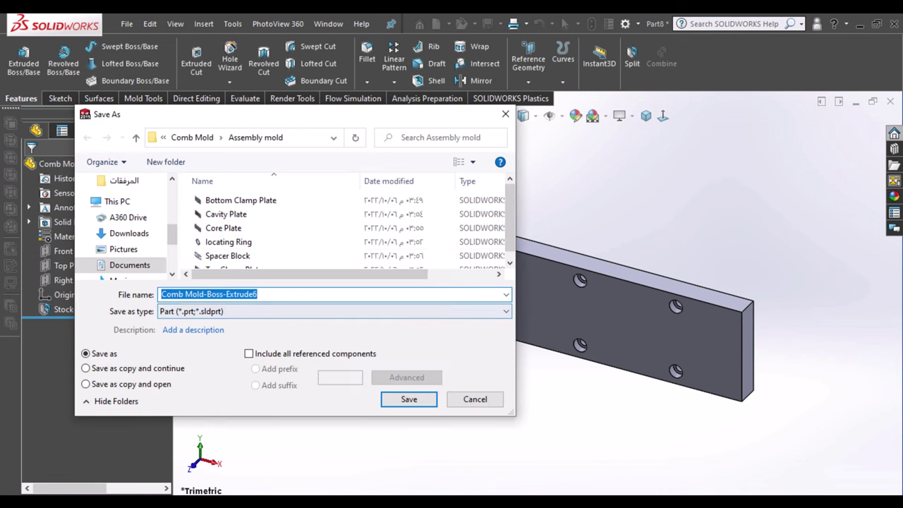
type("Ejector Retainer Plate")
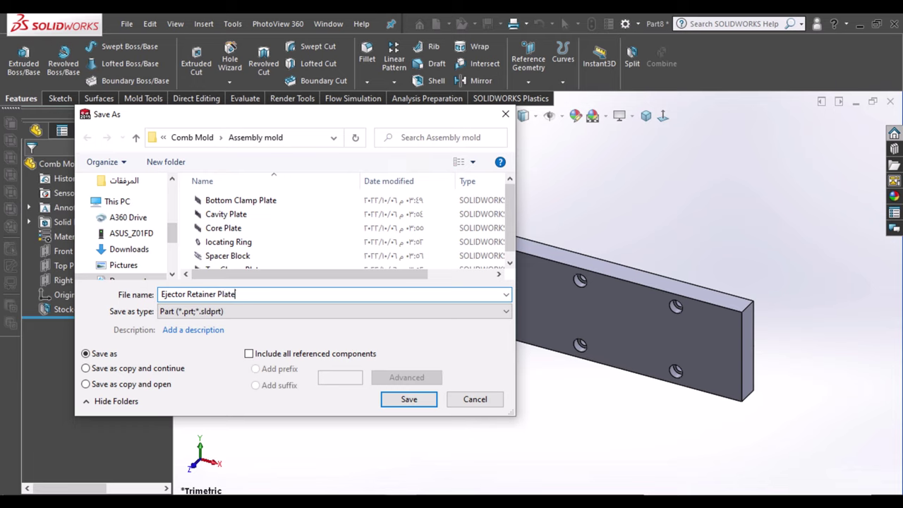
key("Return")
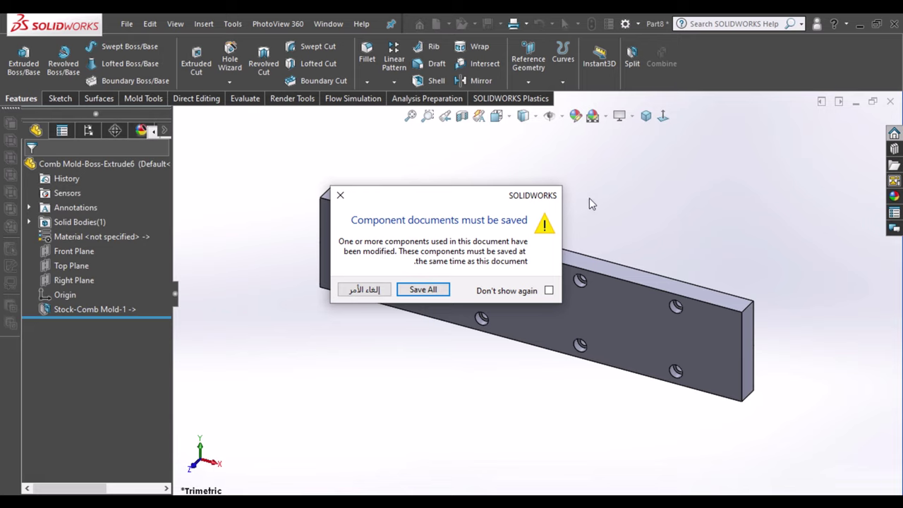
left_click(441, 292)
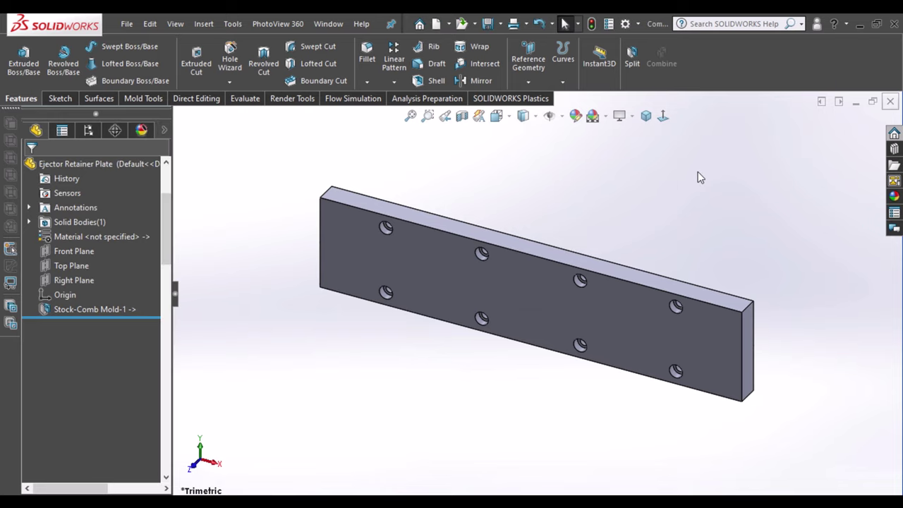
key("ctrl+Tab")
Hide the ejector retainer plate and select the plate behind it
left_click(508, 310)
left_click(520, 285)
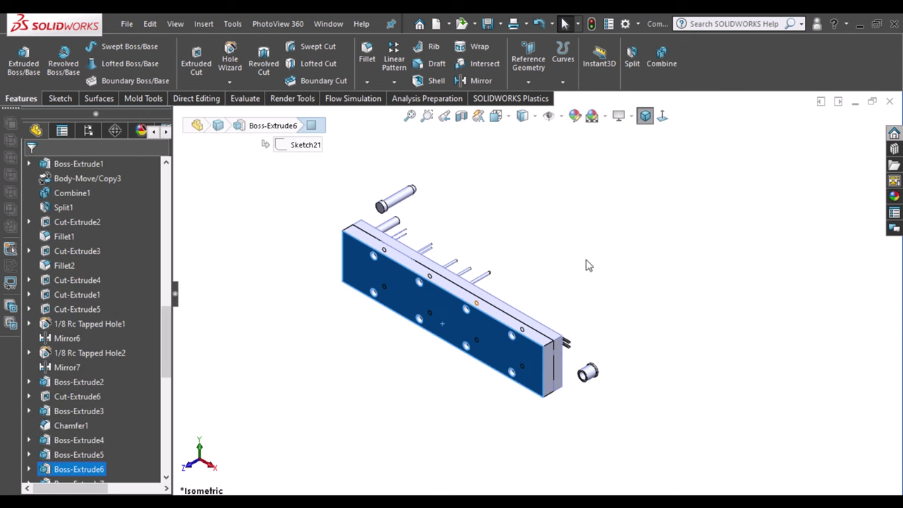
left_click(554, 350)
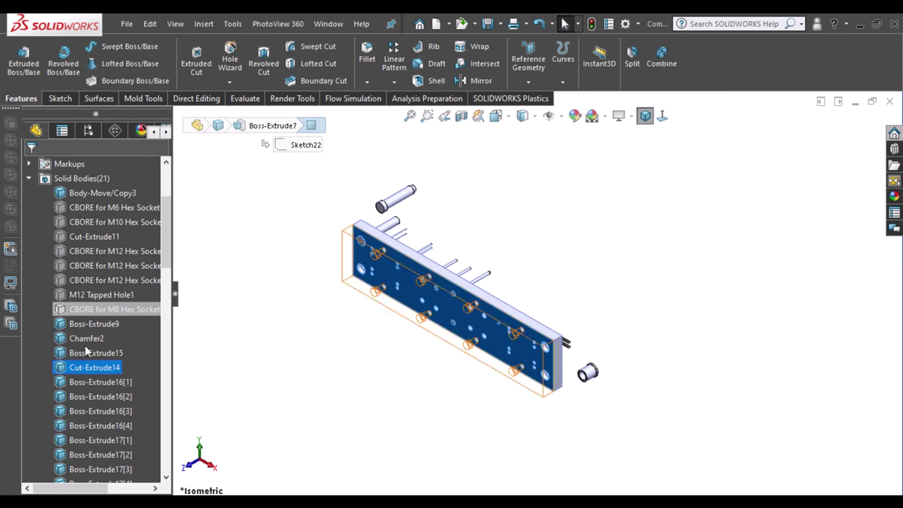
Insert the Cut-Extrude14 body into a new part saved as Ejector Plate
right_click(79, 367)
left_click(110, 397)
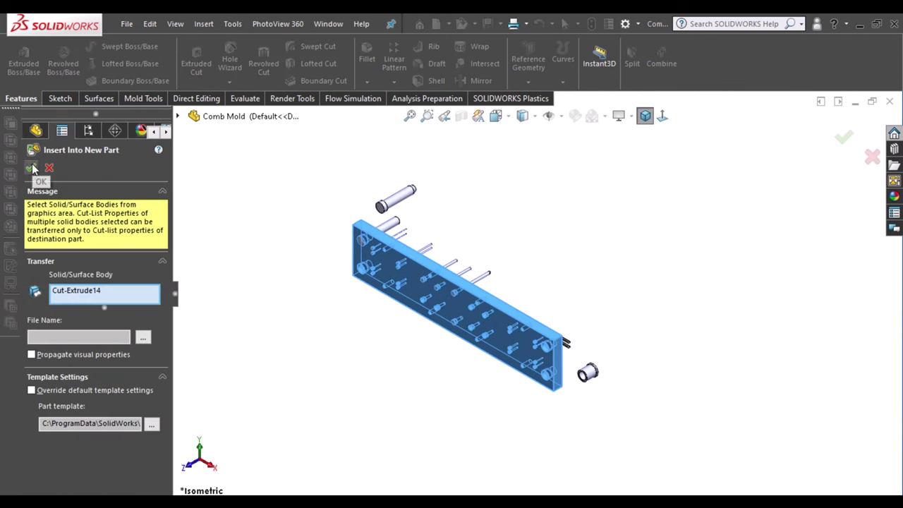
left_click(143, 339)
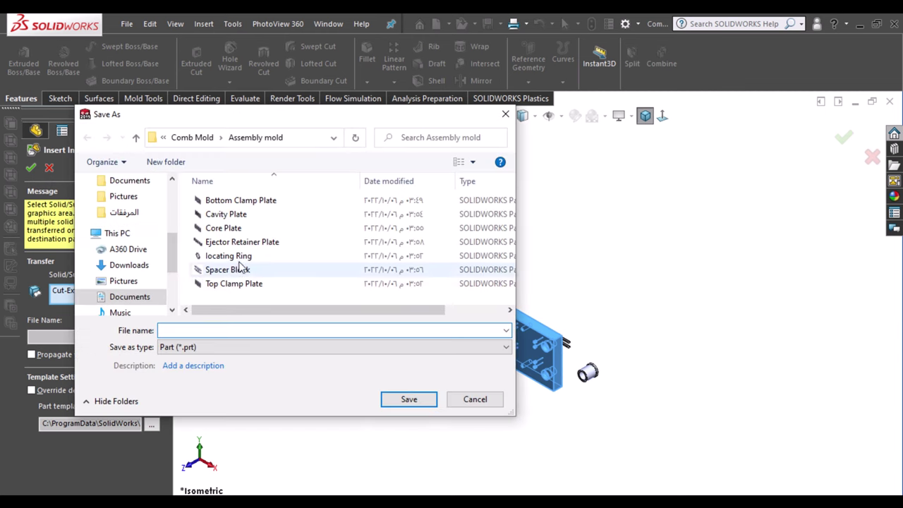
left_click(243, 242)
left_click(217, 331)
left_click_drag(217, 334, 186, 335)
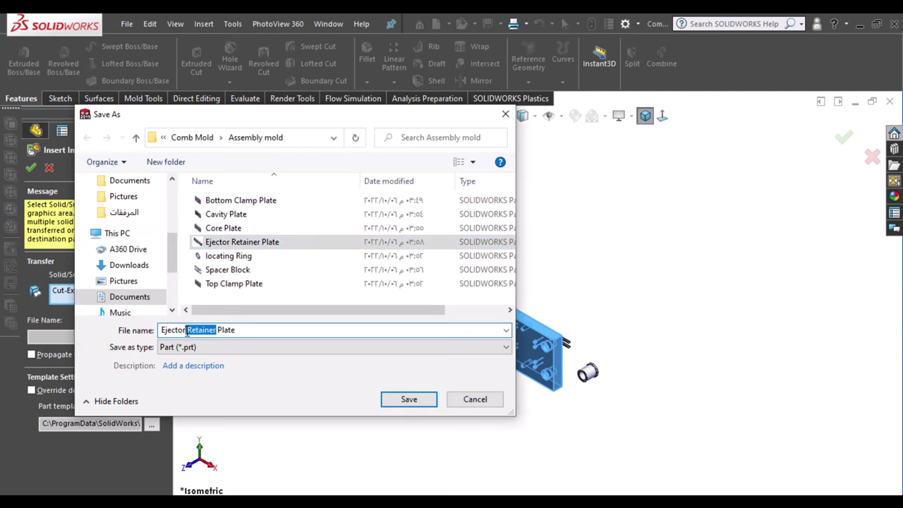
key("BackSpace")
left_click(393, 401)
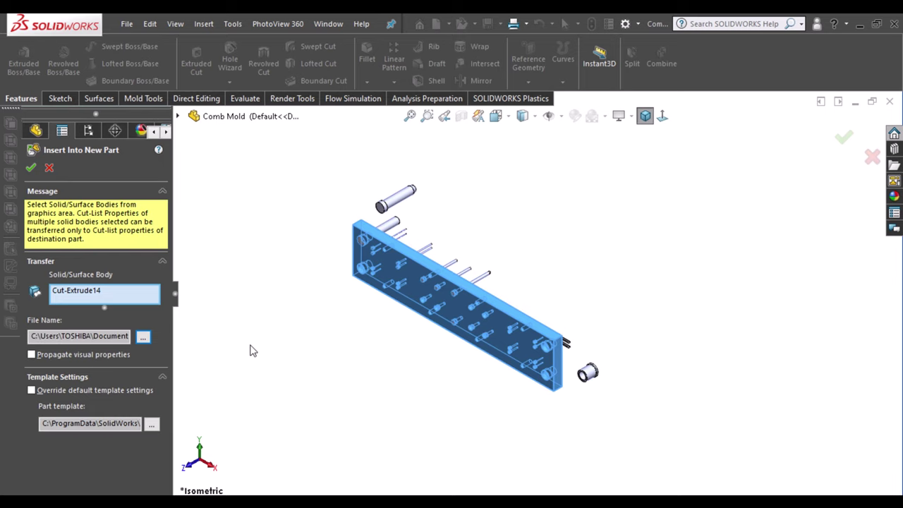
left_click(31, 170)
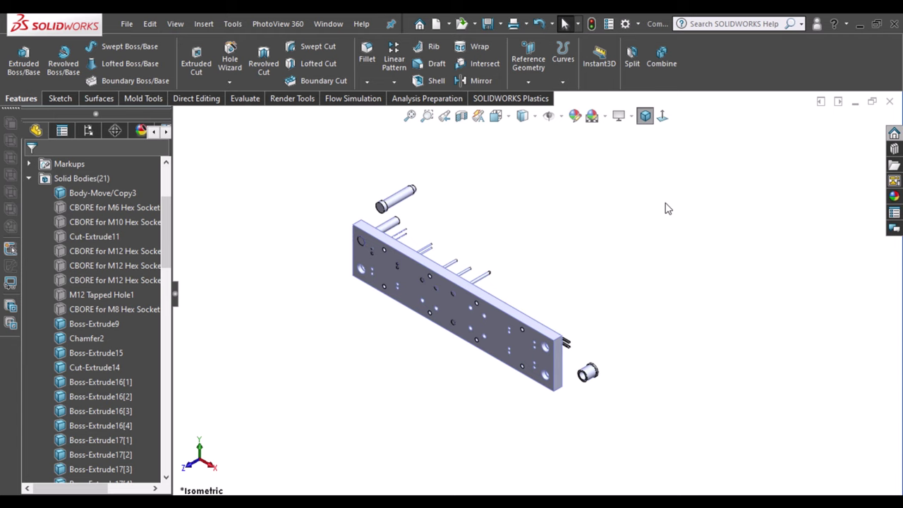
Hide the back plate and select the six ejector pin bodies
left_click(497, 326)
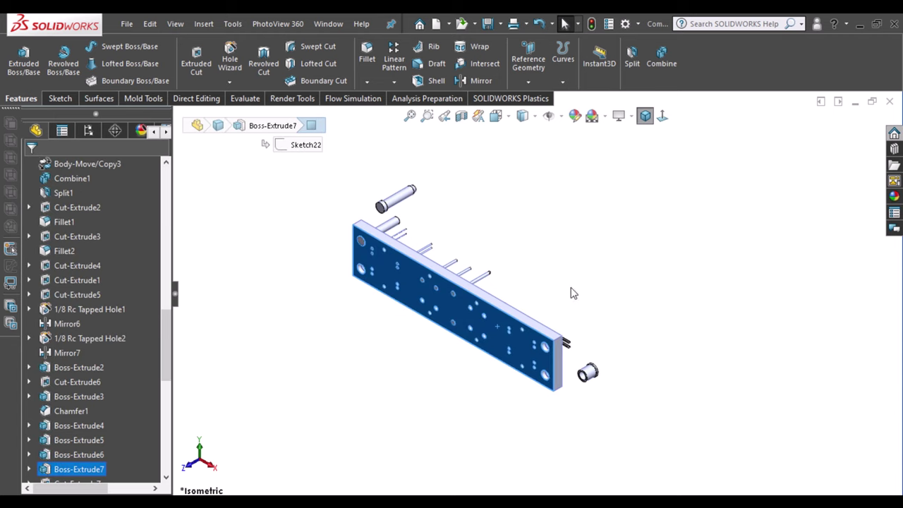
key("Tab")
key("f")
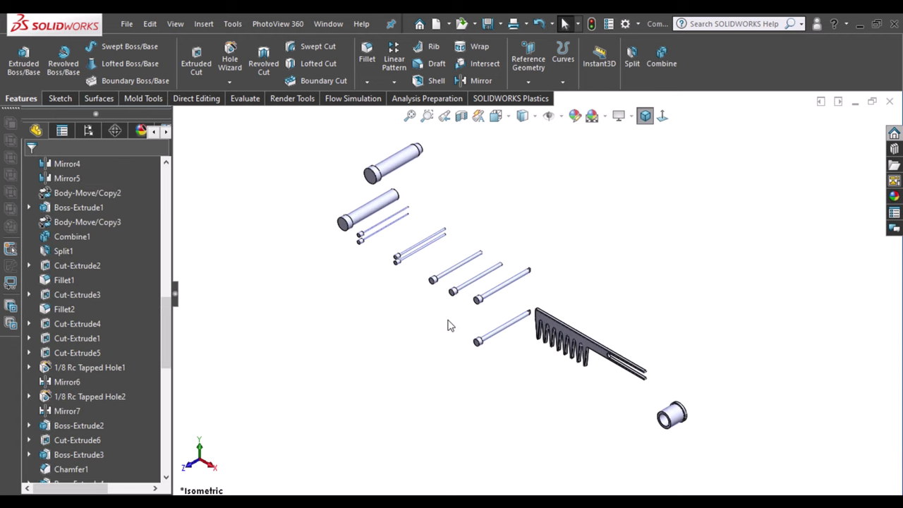
scroll(425, 227, "down", 3)
left_click(506, 314)
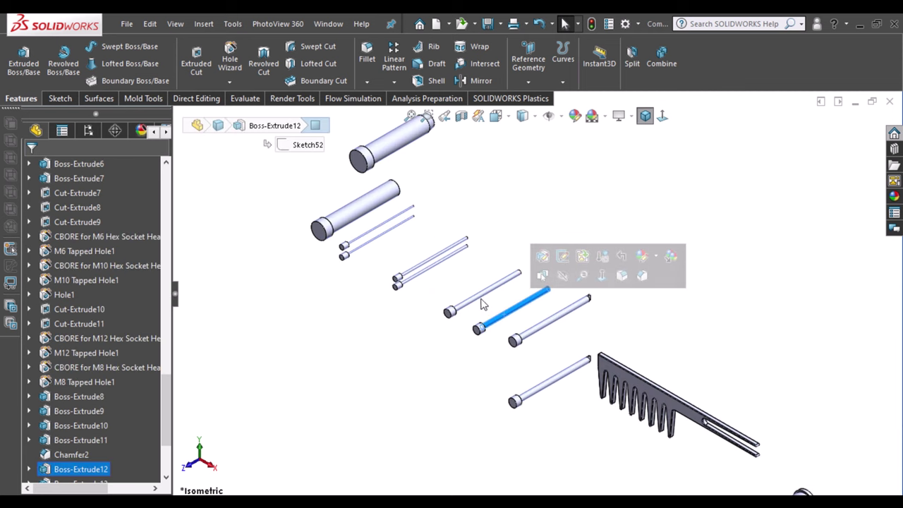
scroll(141, 381, "up", 10)
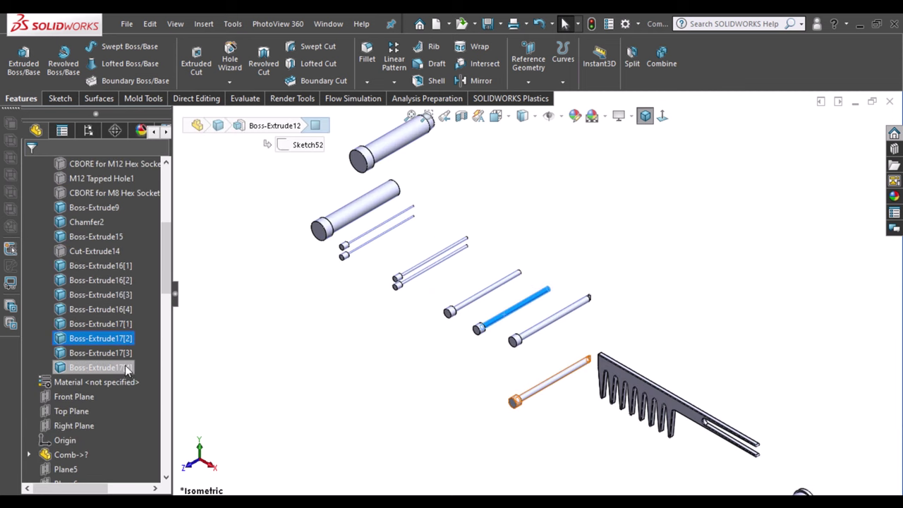
left_click(110, 325, "ctrl")
left_click(102, 310, "ctrl")
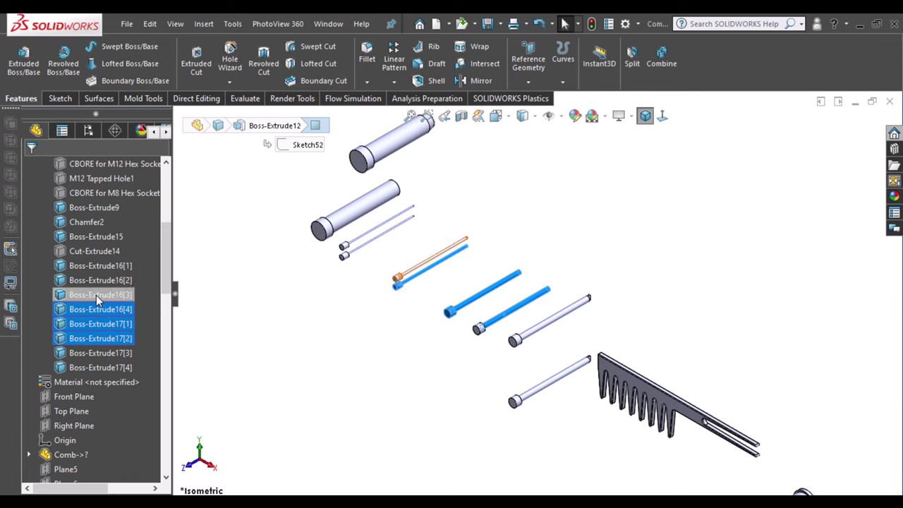
left_click(99, 295, "ctrl")
left_click(100, 281, "ctrl")
left_click(103, 266, "ctrl")
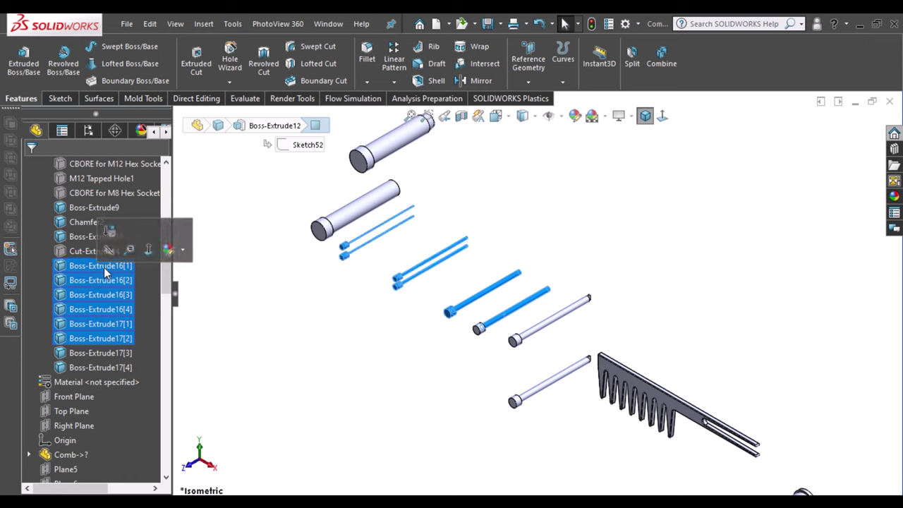
Insert the six pin bodies into a new part named Ejector Pin Product
right_click(104, 267)
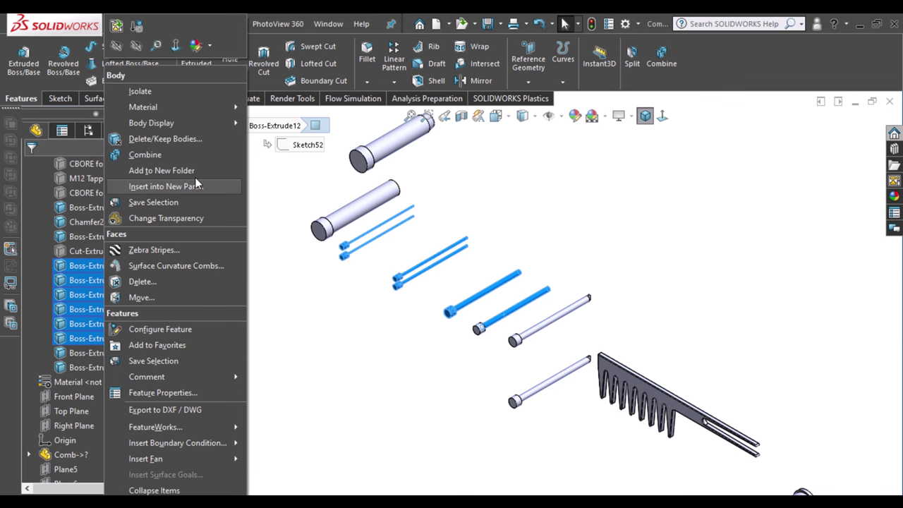
left_click(166, 186)
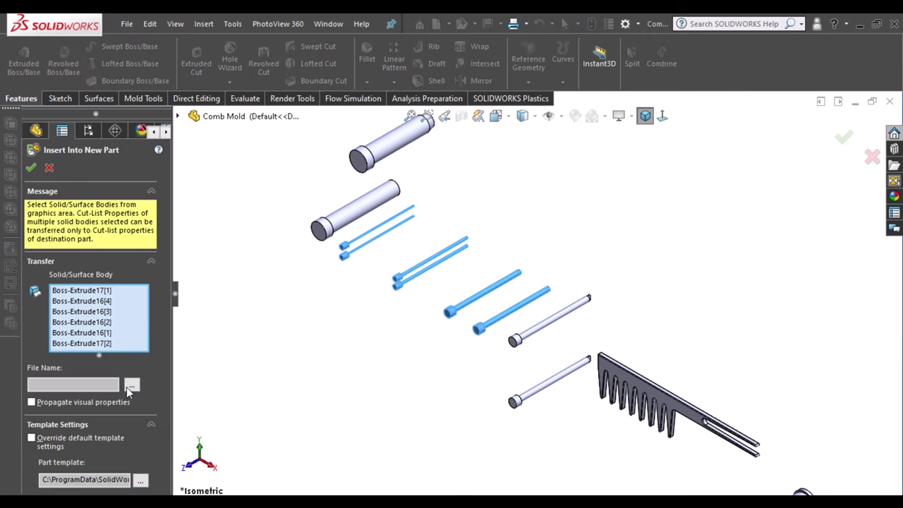
left_click(131, 384)
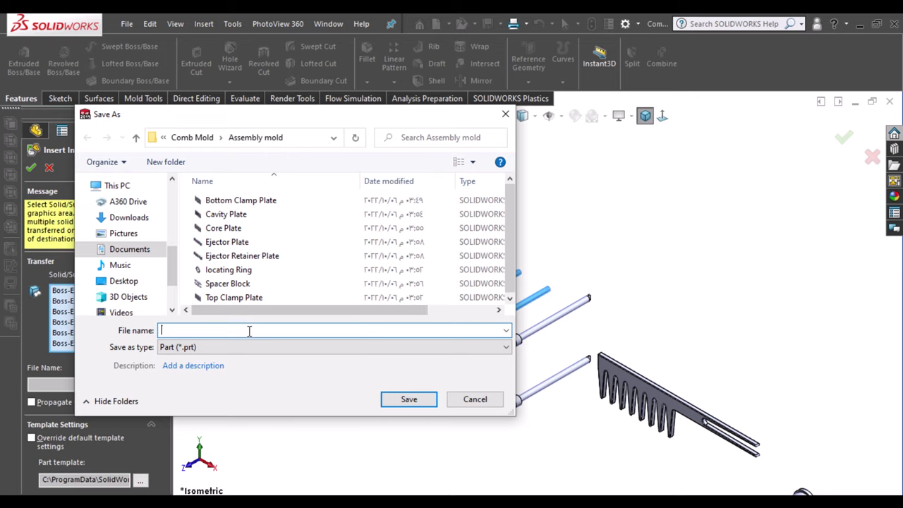
type("Ej")
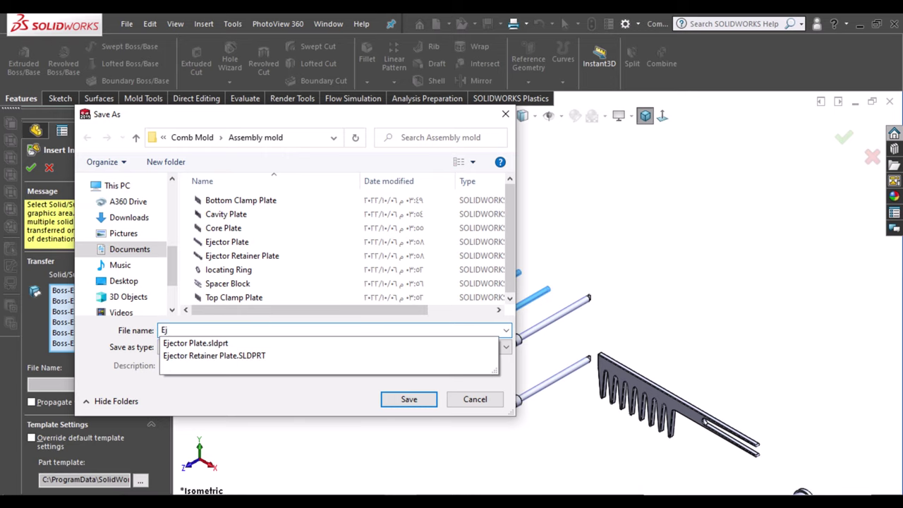
key("Down")
key("BackSpace")
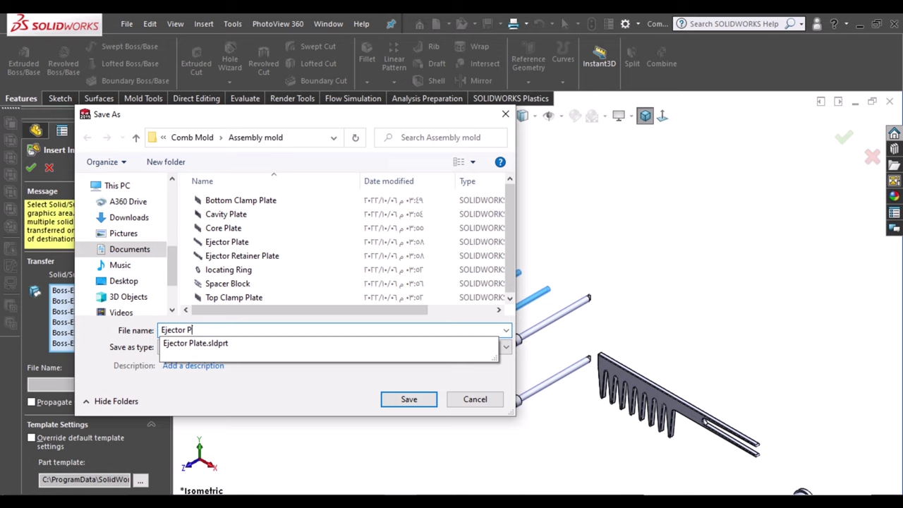
type("in Product")
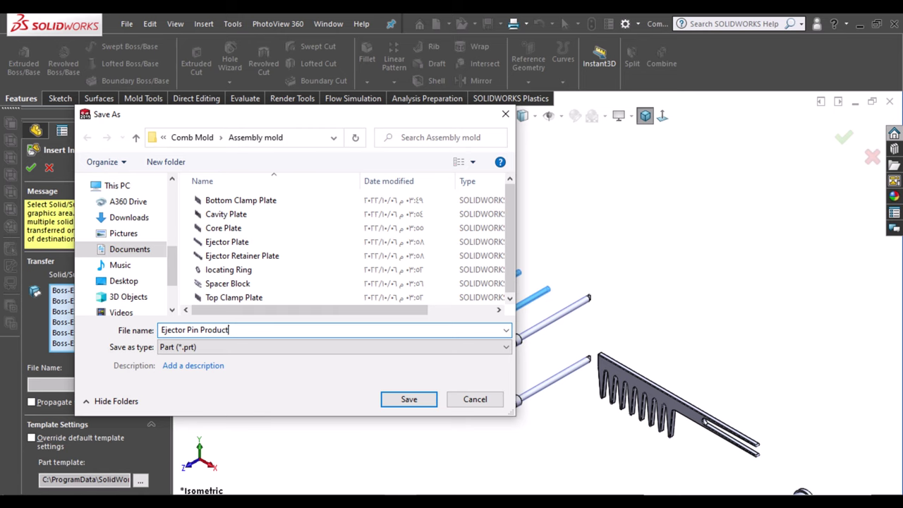
key("Return")
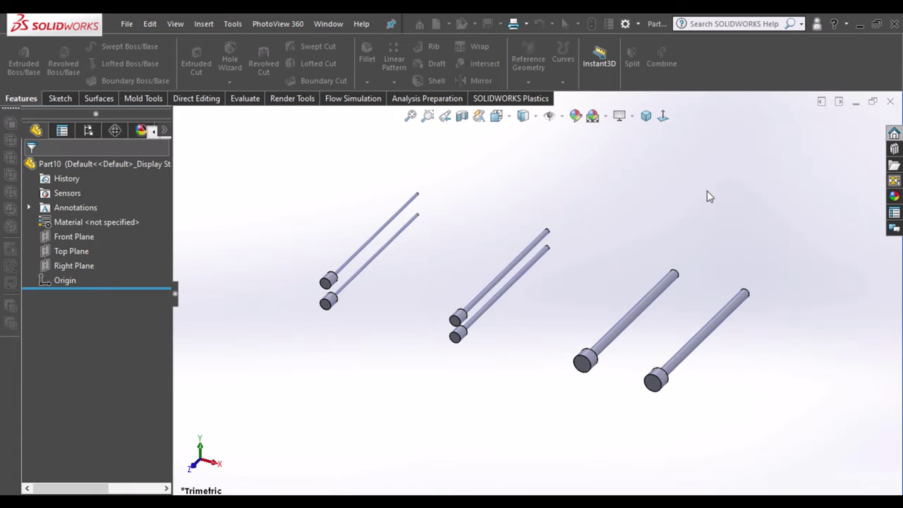
Close the new pin part and hide the six exported pins Boss-Extrude16[1] through Boss-Extrude17[2]
left_click(891, 102)
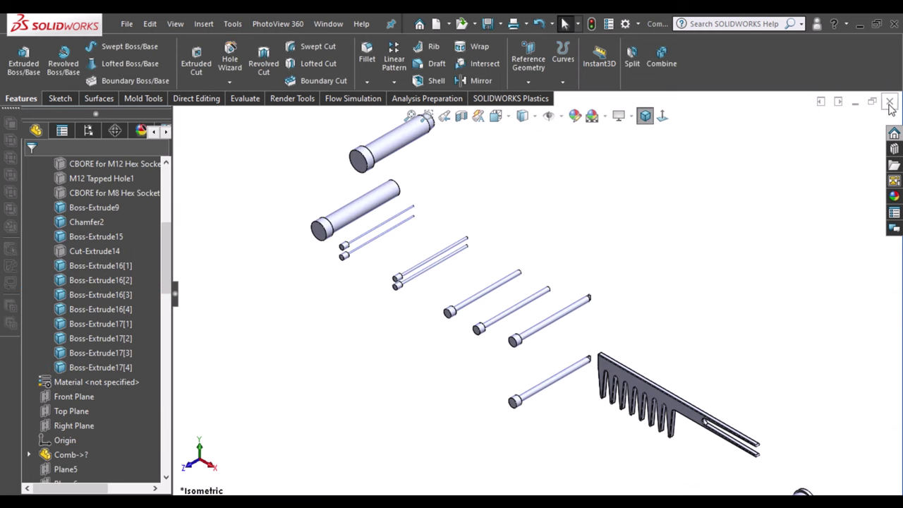
left_click(96, 268)
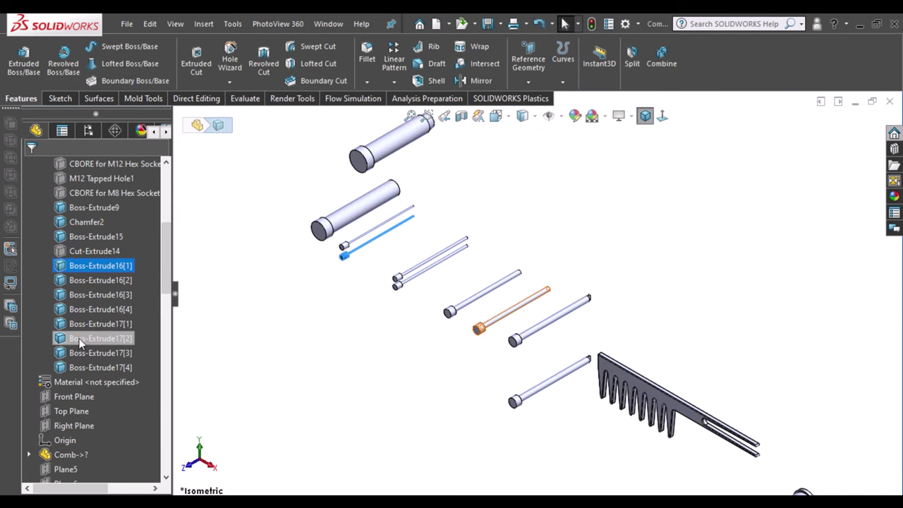
left_click(80, 340, "shift")
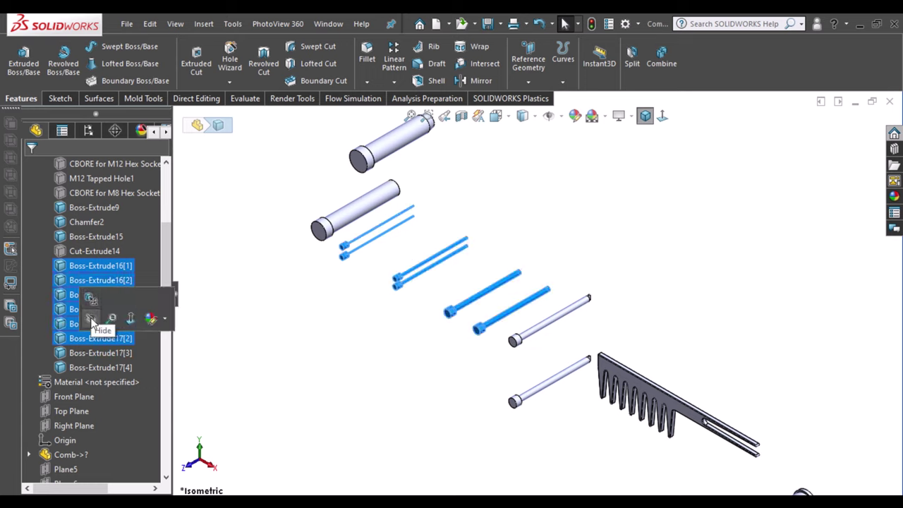
key("Tab")
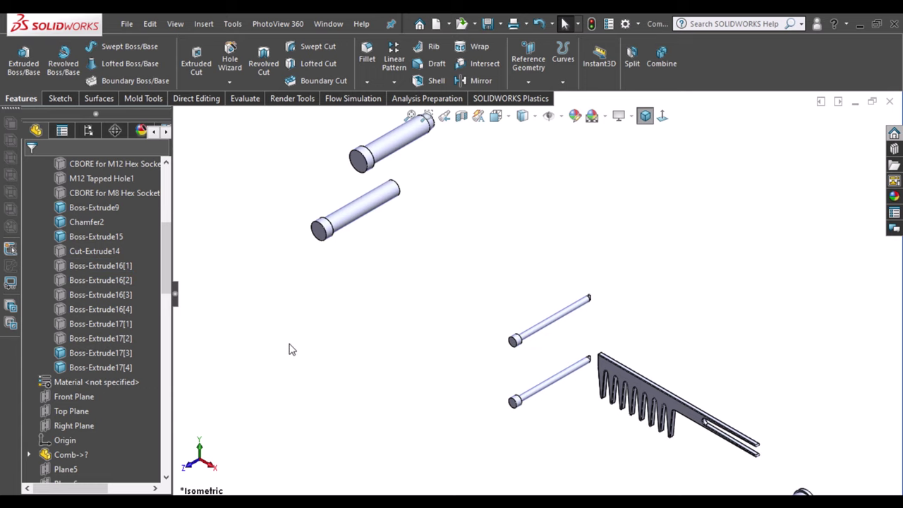
Save the Boss-Extrude15 body as a new part named Return Pin
left_click(355, 220)
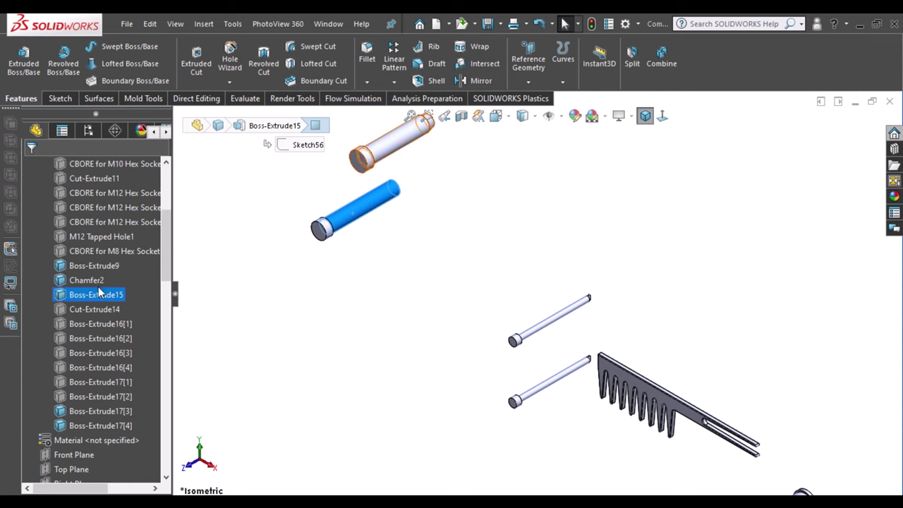
right_click(91, 296)
left_click(162, 396)
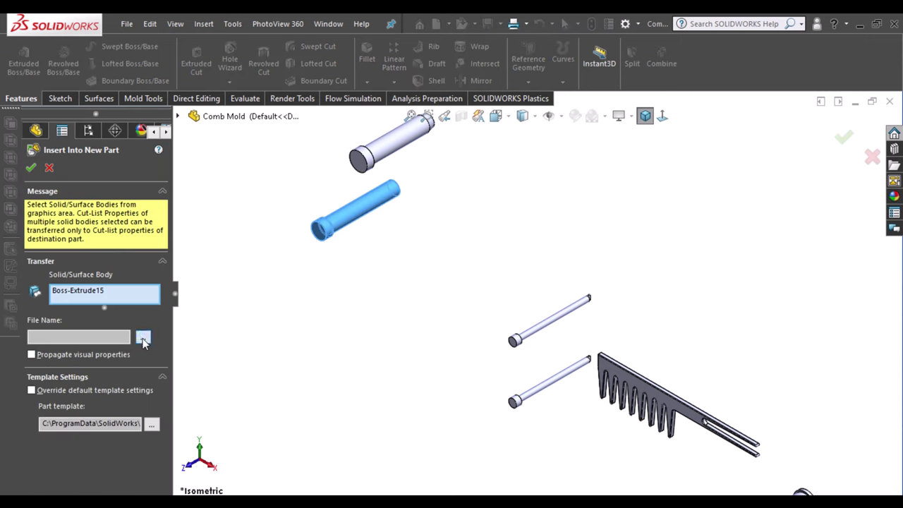
left_click(143, 338)
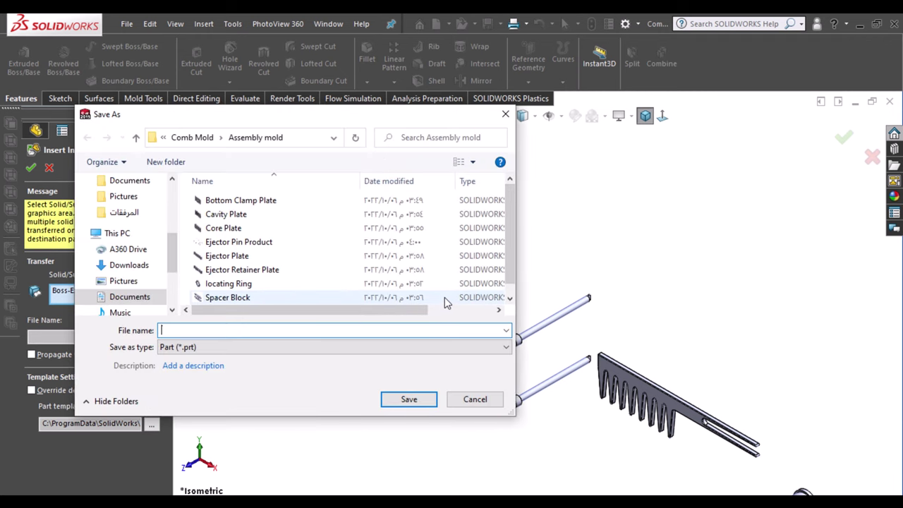
type("Ret")
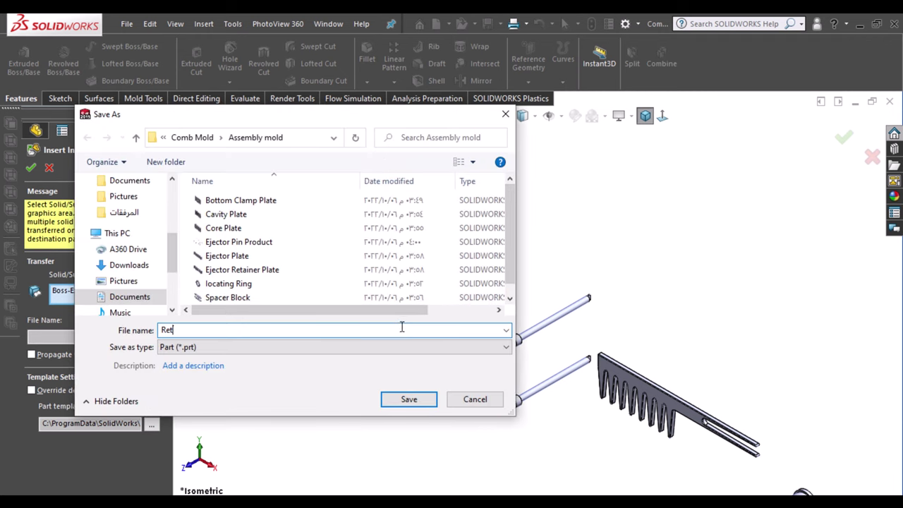
type("urn")
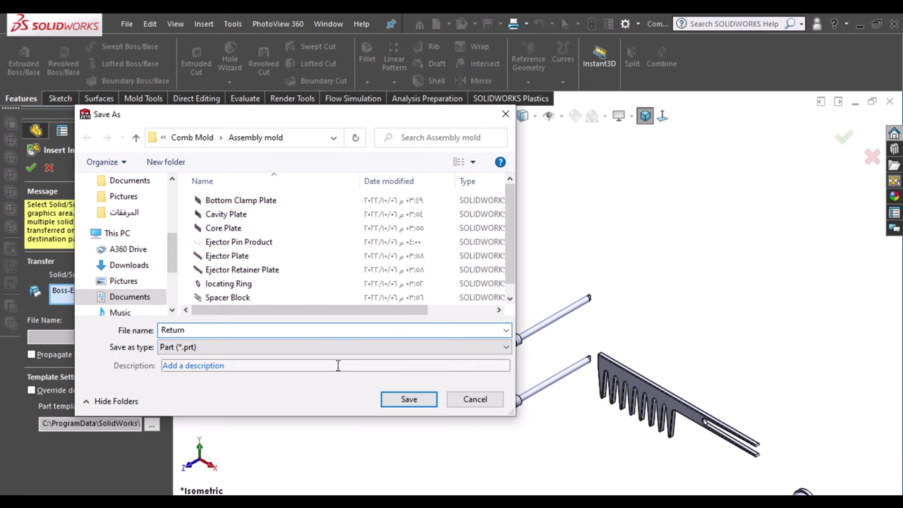
type(" Pin")
key("Return")
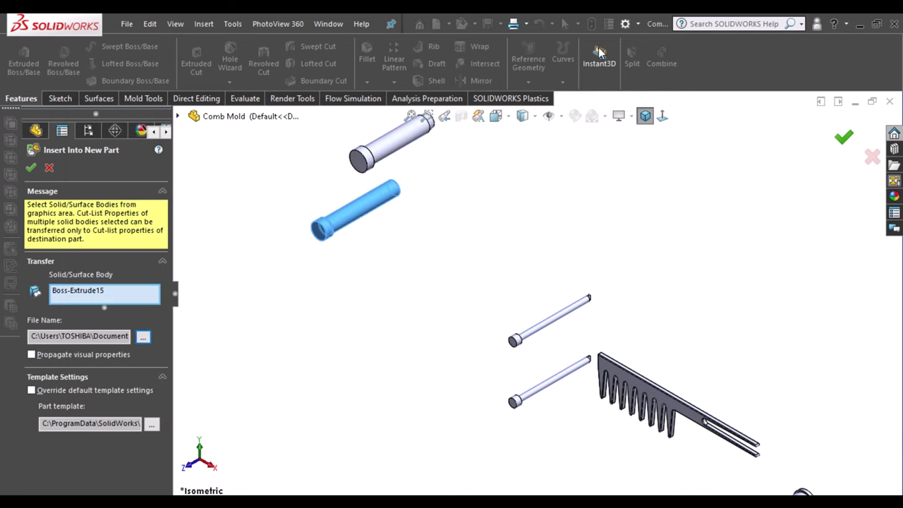
key("Return")
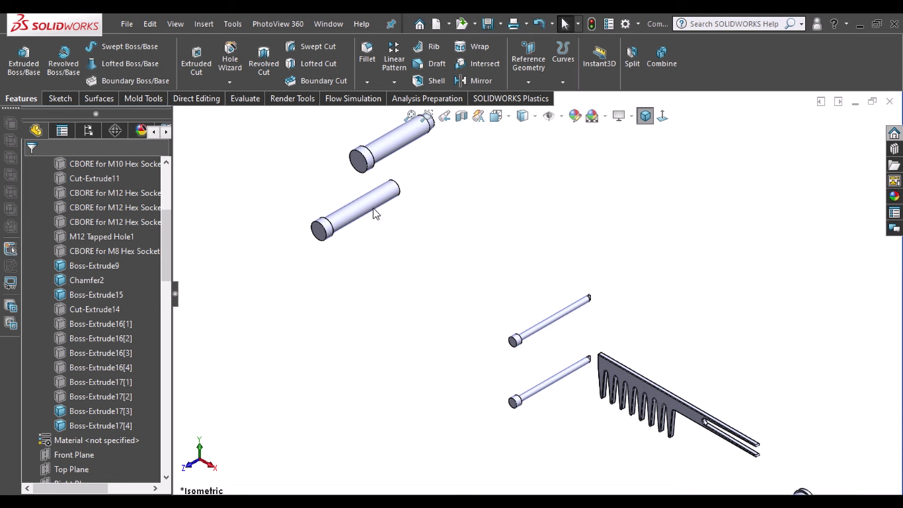
Save the Chamfer2 guide pin body as a new part named Guide Pin, then close it
left_click(392, 193)
left_click(191, 352)
scroll(143, 247, "up", 10)
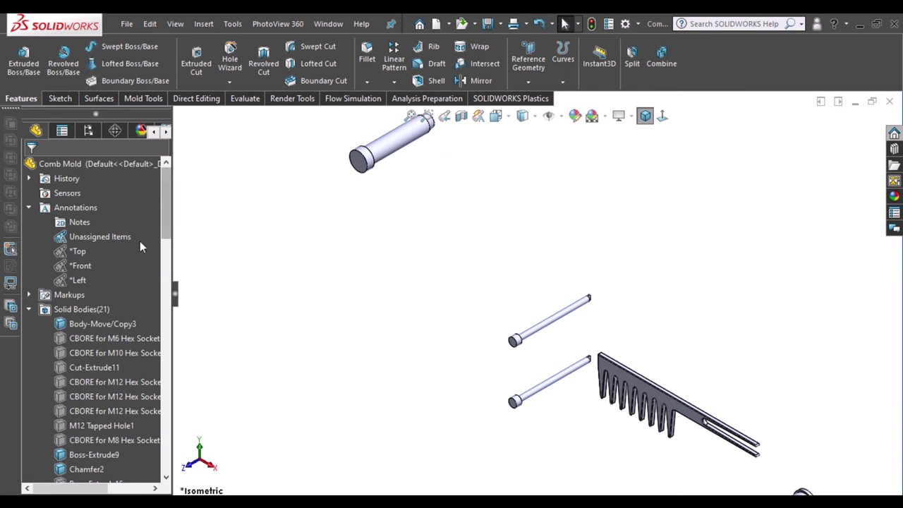
scroll(102, 379, "down", 2)
left_click(86, 368)
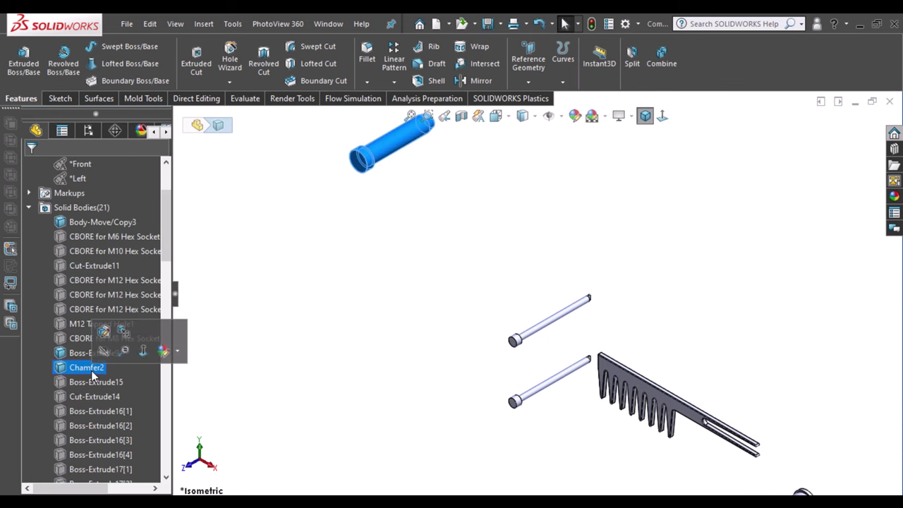
right_click(86, 368)
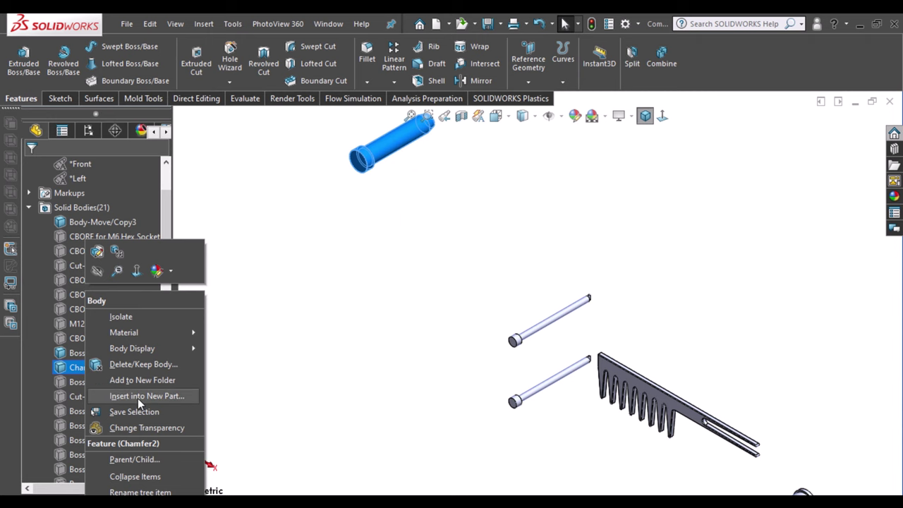
left_click(139, 400)
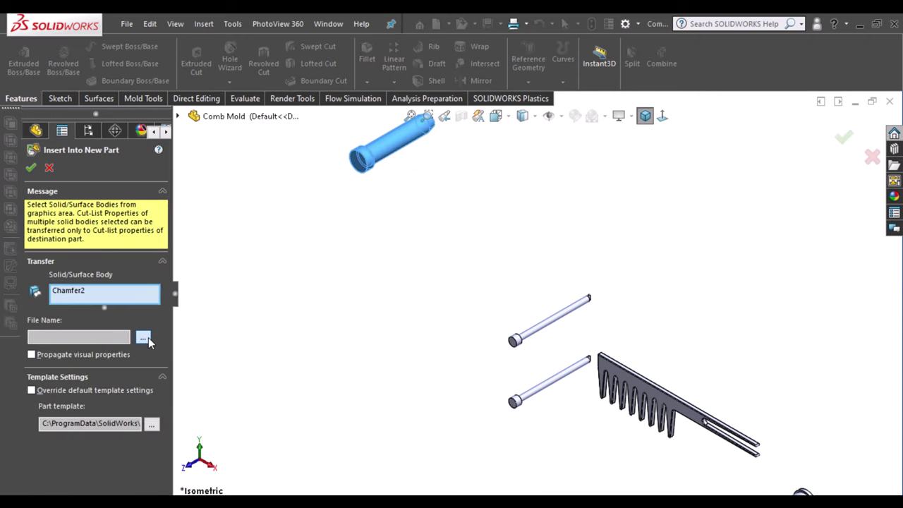
left_click(143, 337)
type("Guide Pin")
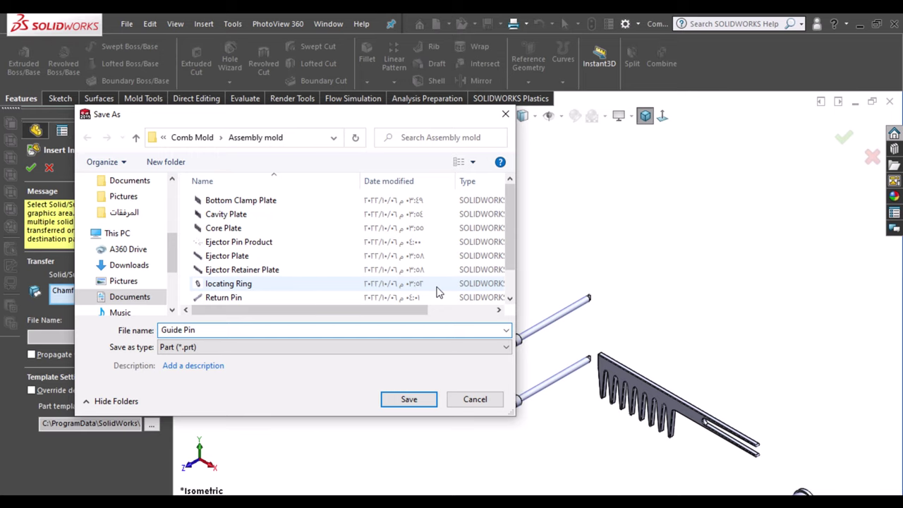
key("Return")
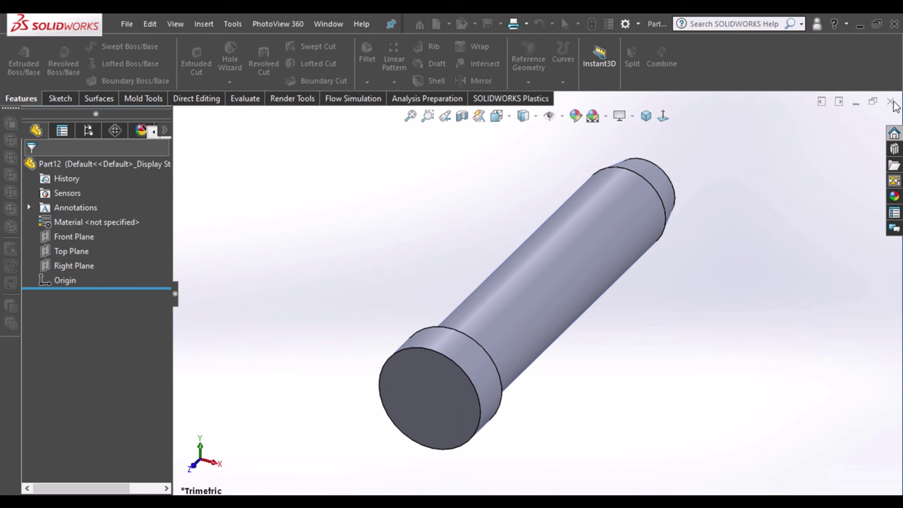
left_click(890, 102)
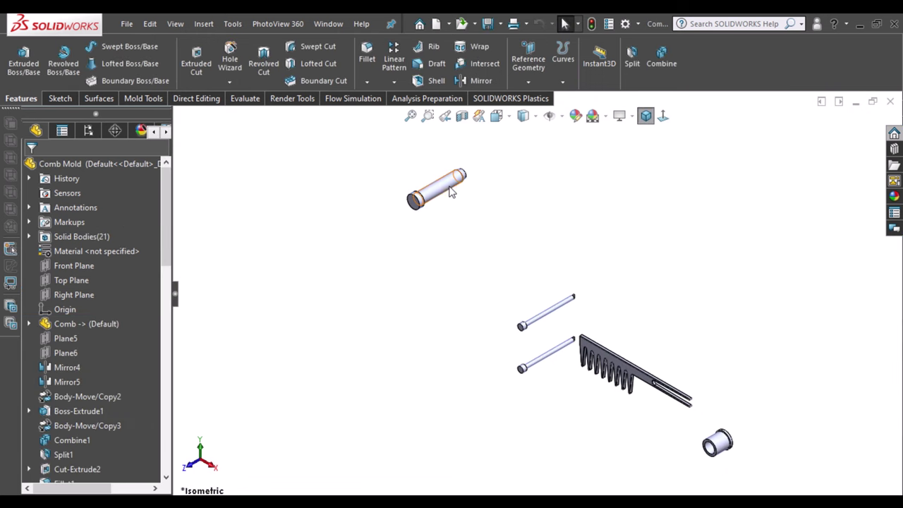
Hide the upper pin and select the pin bodies Boss-Extrude17[3] and [4]
left_click(444, 194)
left_click(502, 151)
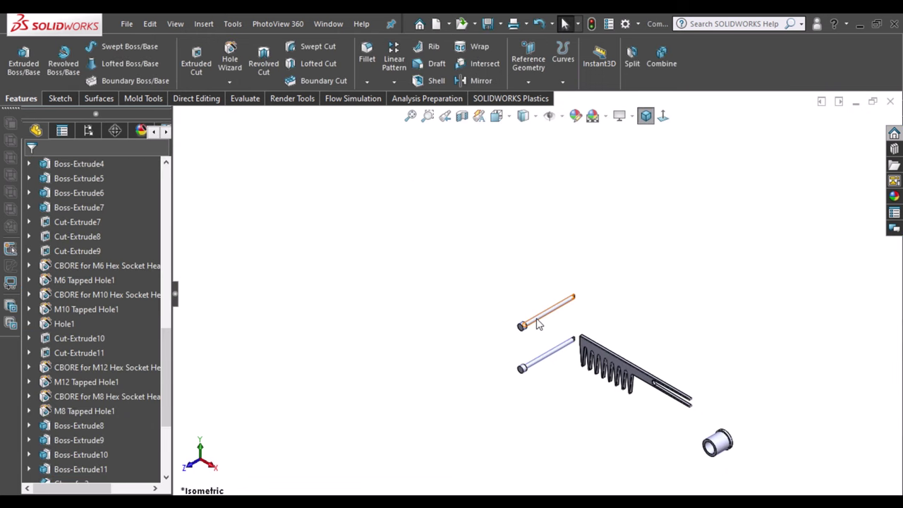
left_click(538, 323)
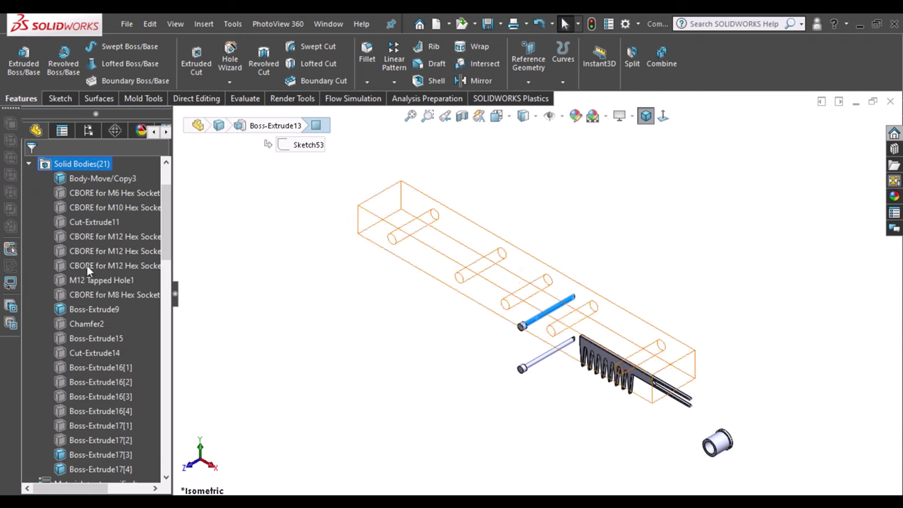
left_click(103, 319, "ctrl")
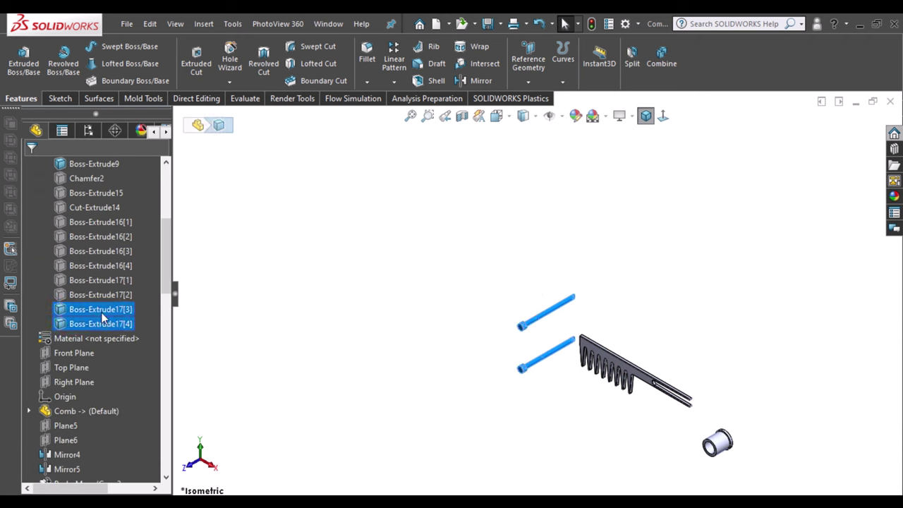
right_click(101, 312)
left_click(101, 312, "ctrl")
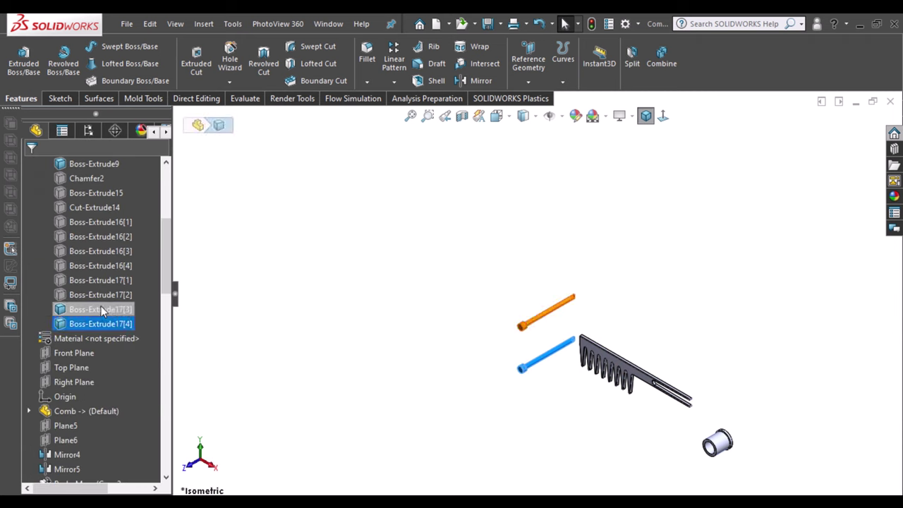
left_click(101, 311, "ctrl")
Insert both pin bodies into a new part named Runner Lock Pins
right_click(96, 308)
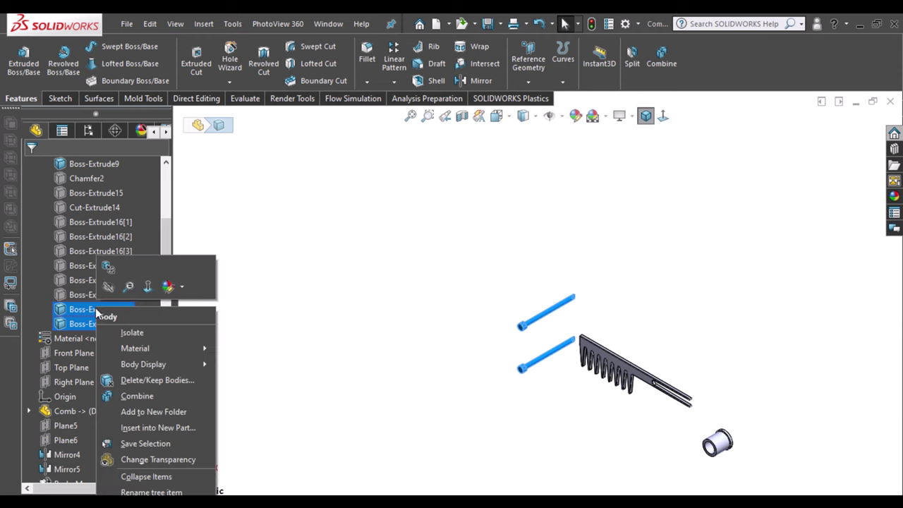
left_click(148, 427)
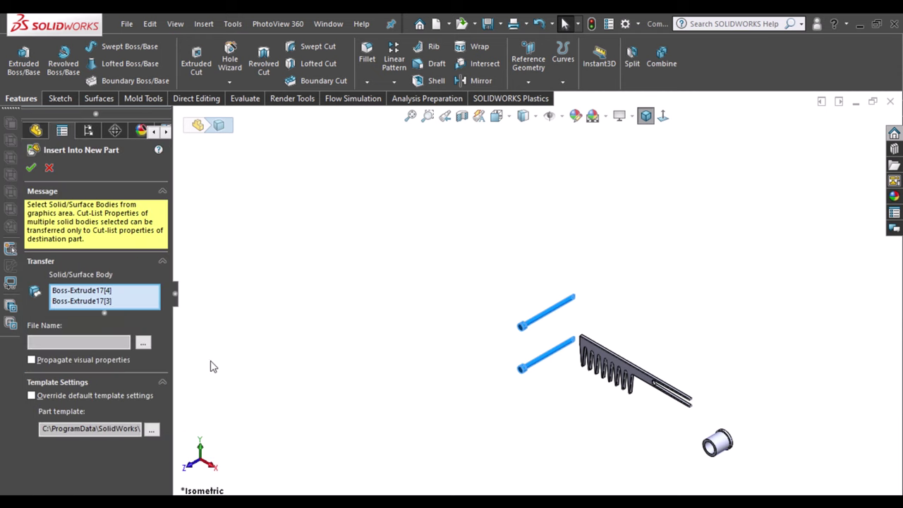
left_click(143, 344)
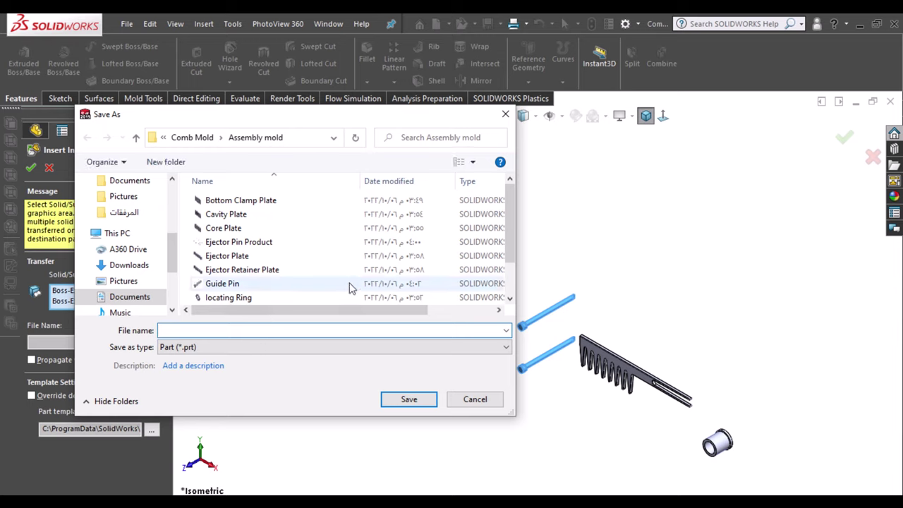
type("Runner Lock Pins")
key("Return")
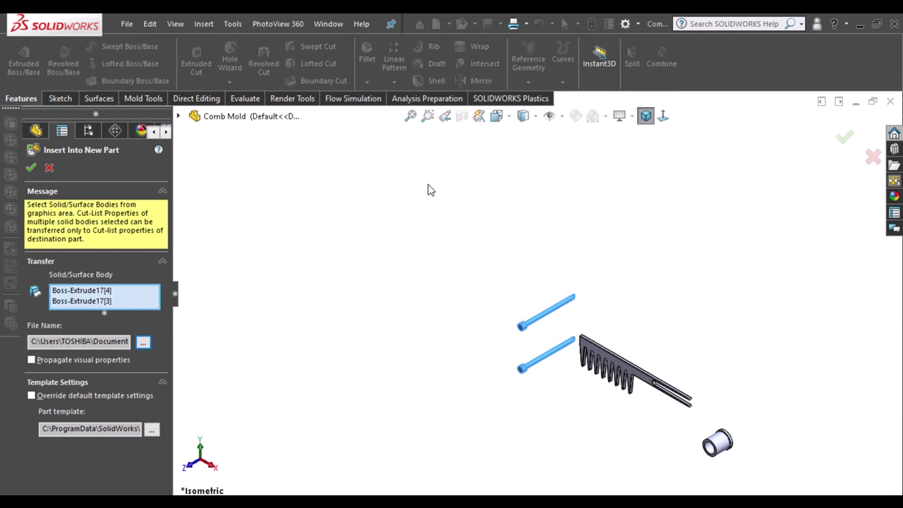
left_click(30, 167)
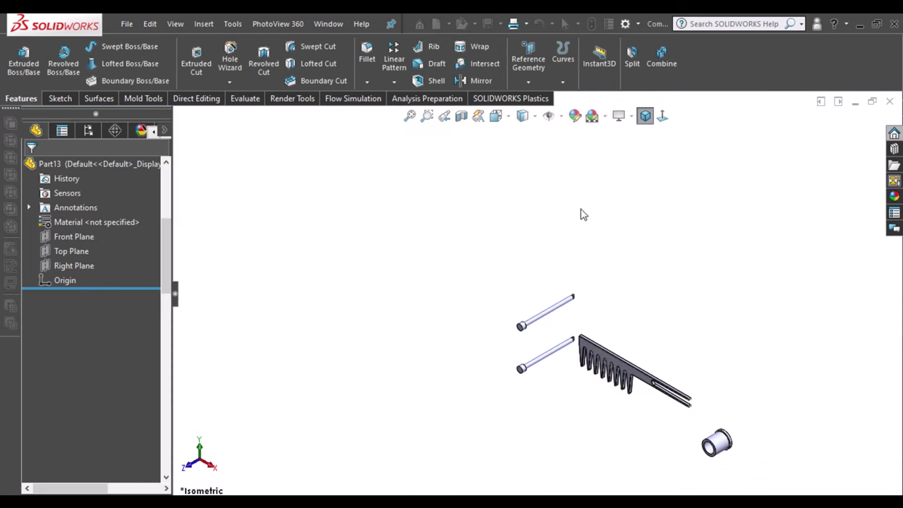
Save the Boss-Extrude9 bushing body as a new part named Guide Bushing and return to Comb Mold
left_click(669, 399)
scroll(165, 206, "up", 10)
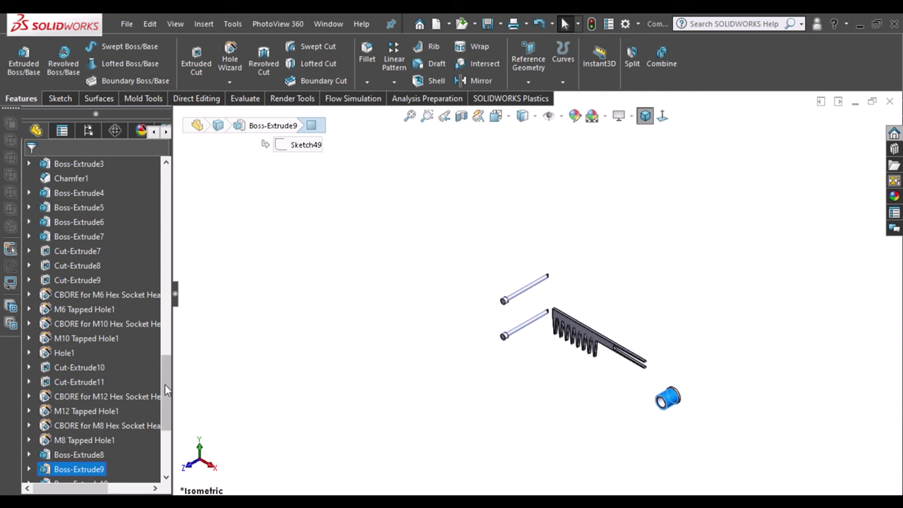
scroll(96, 267, "down", 5)
right_click(95, 267)
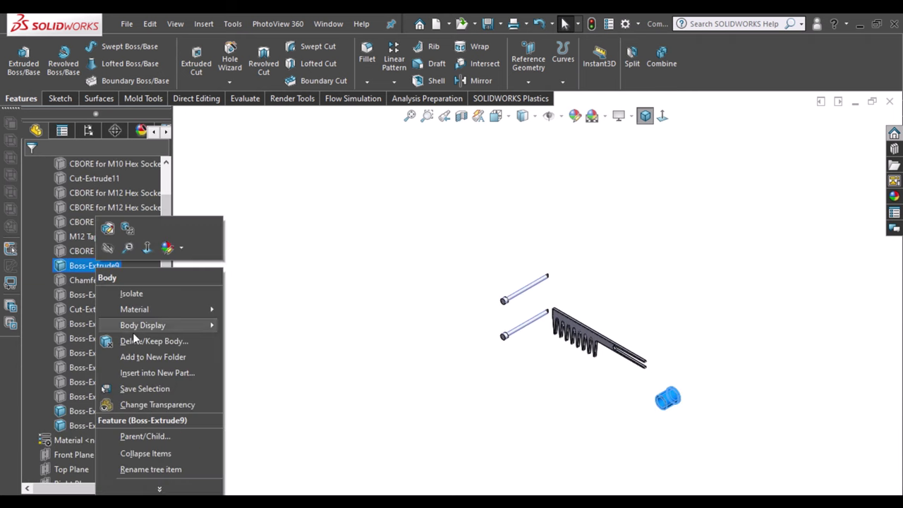
left_click(146, 373)
left_click(143, 338)
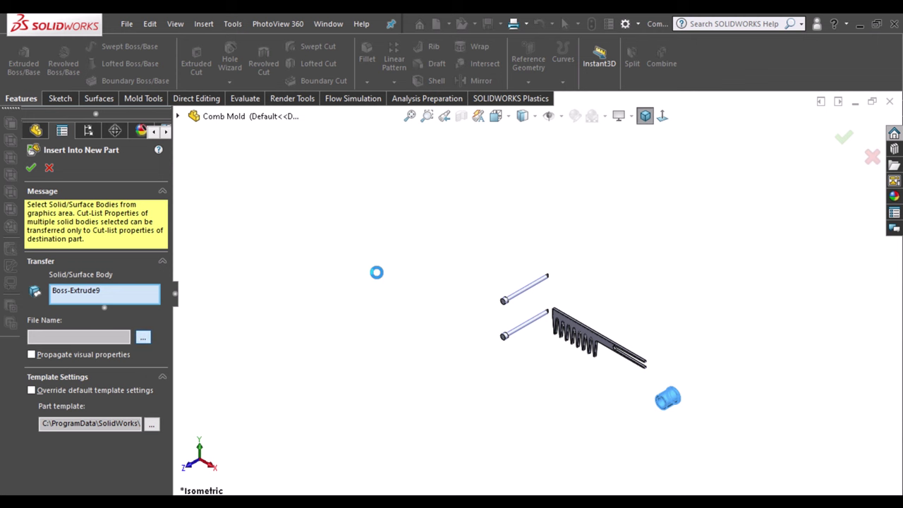
type("Gui")
key("Down")
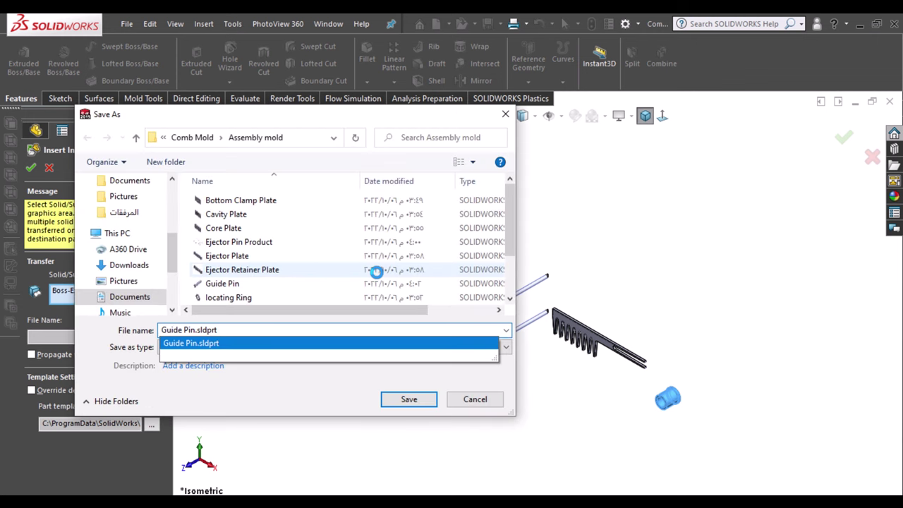
key("BackSpace")
key("BackSpace")
key("BackSpace")
key("BackSpace")
key("BackSpace")
key("BackSpace")
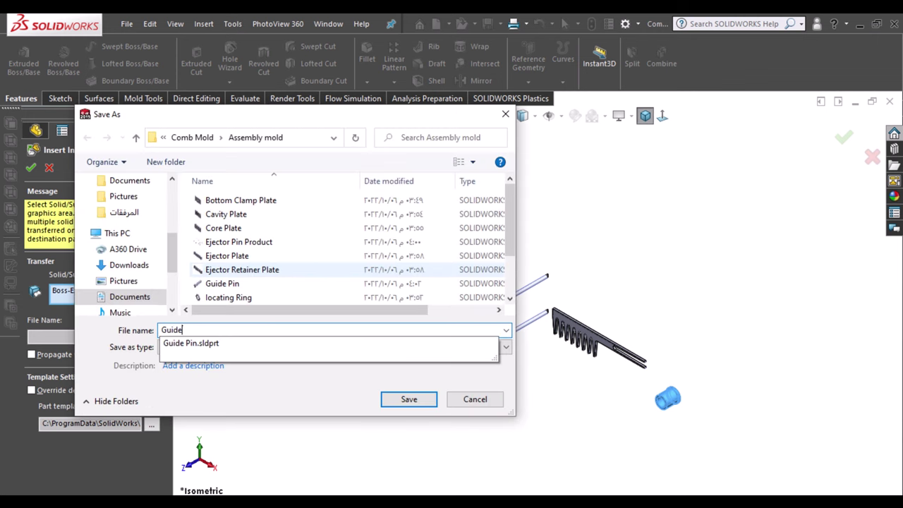
type(" Bushing")
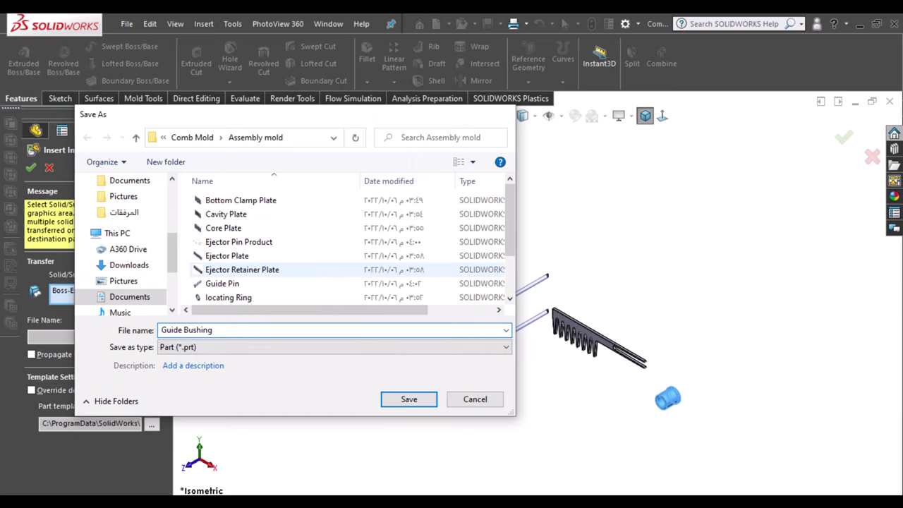
key("Return")
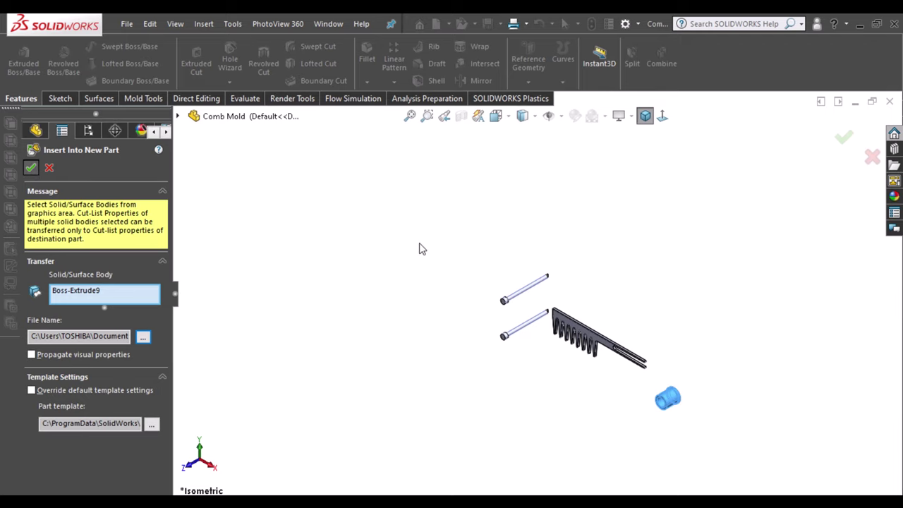
key("f")
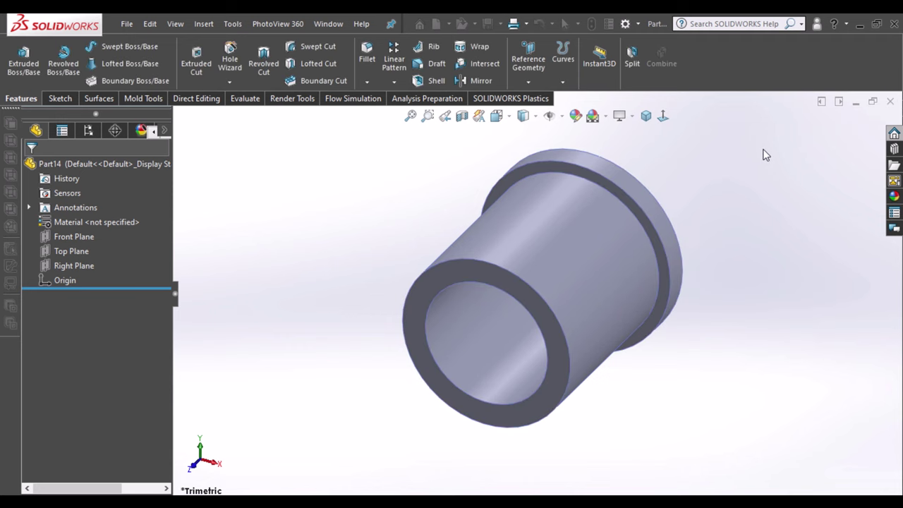
key("ctrl+Tab")
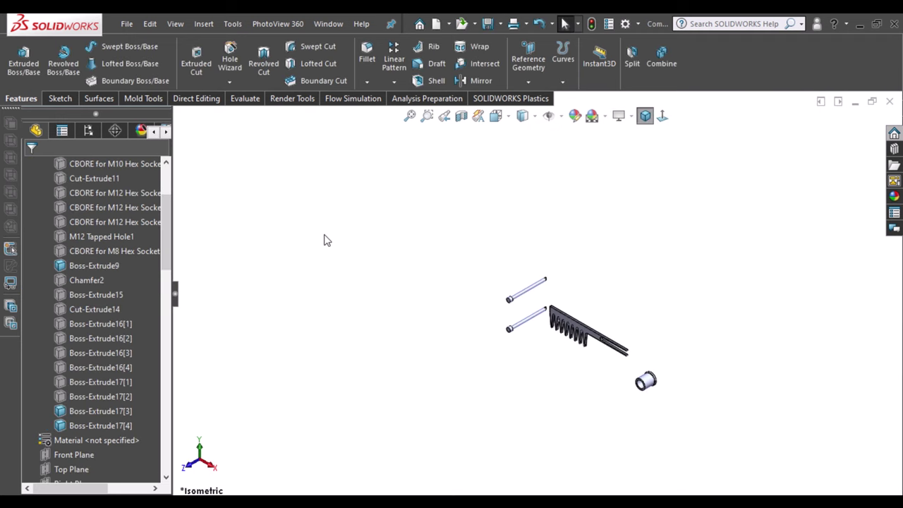
Show all 21 solid bodies, clear the selection and zoom to fit the whole mold
left_click(101, 236)
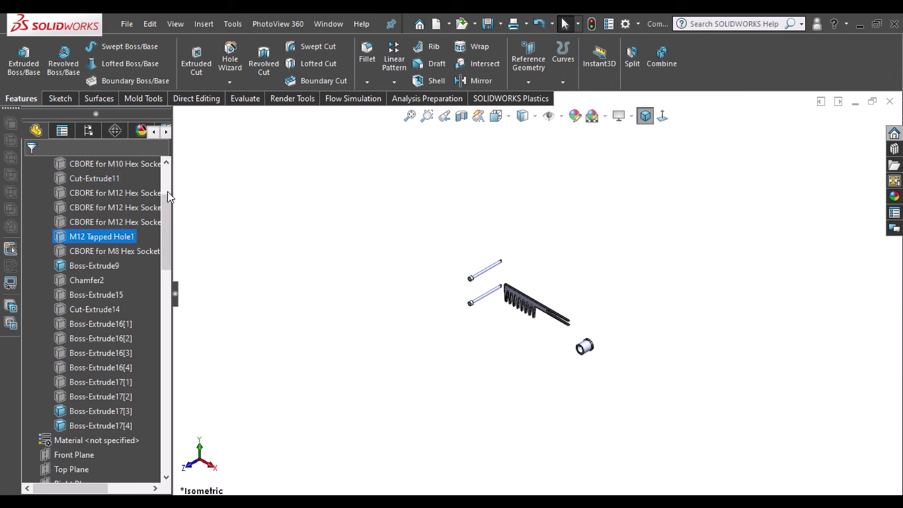
left_click_drag(167, 223, 168, 191)
left_click(71, 236)
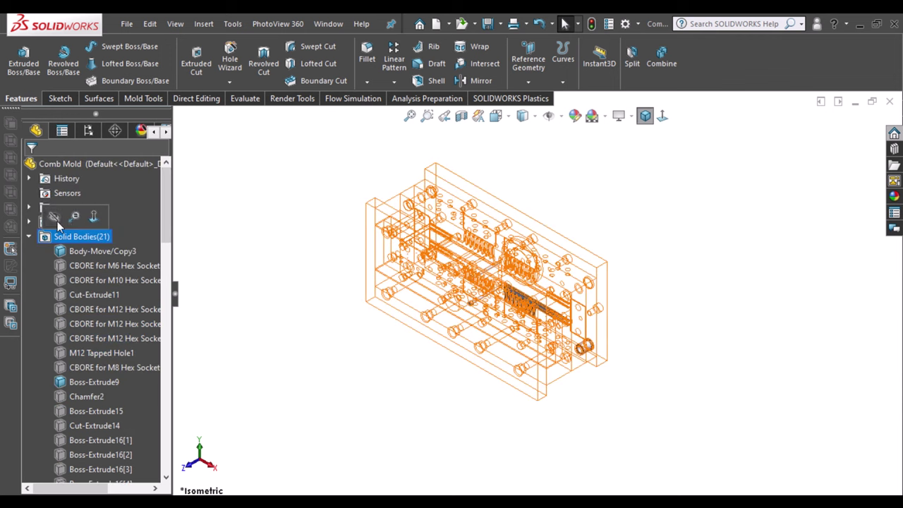
left_click(81, 237)
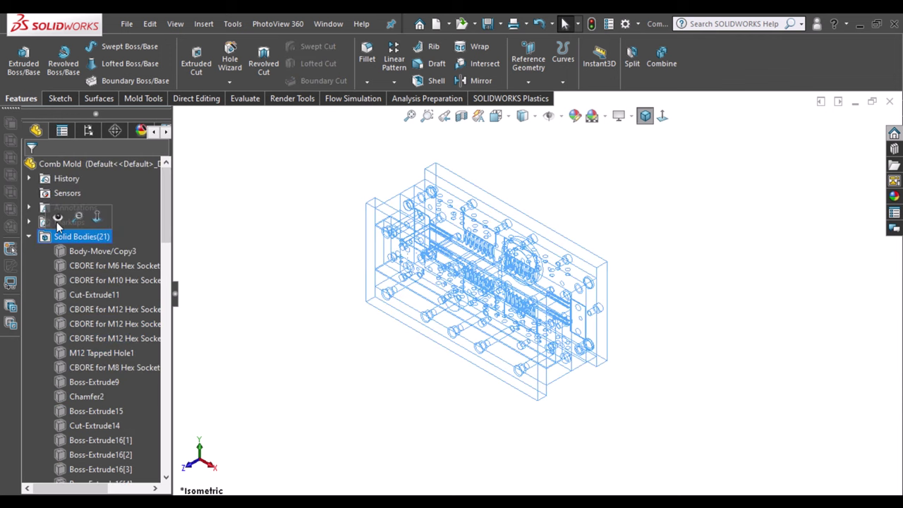
left_click(653, 173)
key("f")
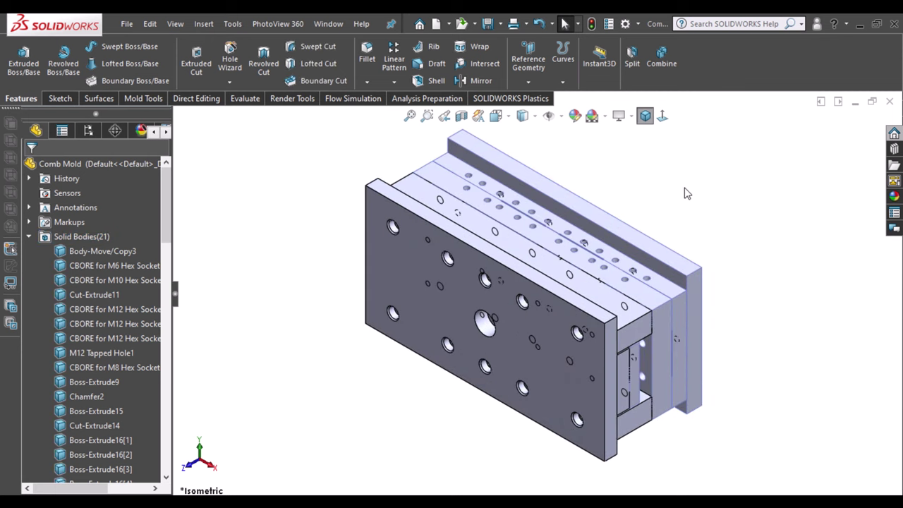